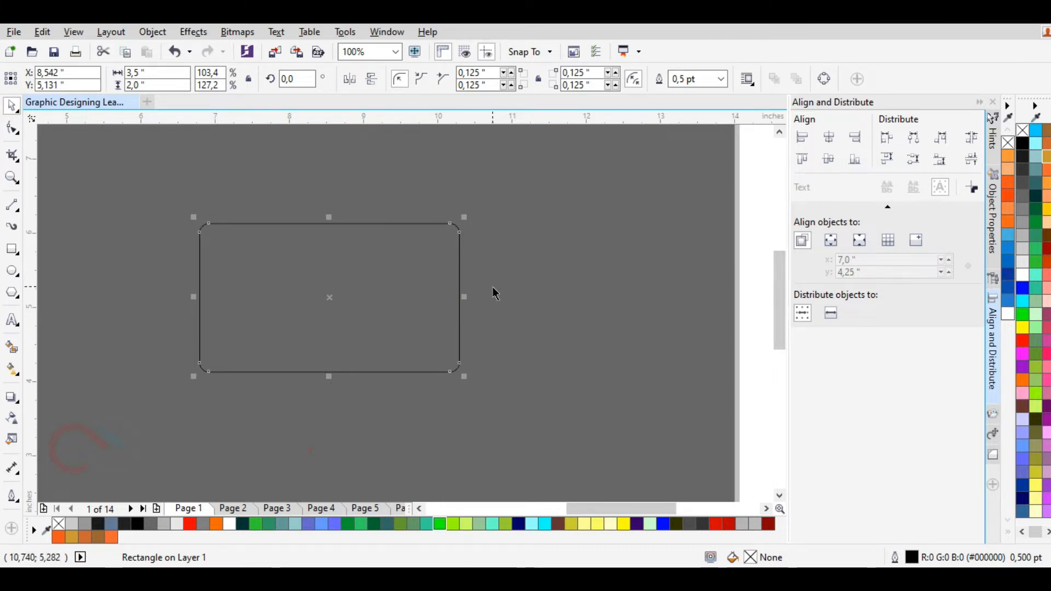
Draw a left-pointing five-node Bezier chevron, about 0.78 by 2.63 inches, crossing the card's top and bottom edges and extending beyond both.
{"action": "left_click", "coordinate": [12, 206]}
{"action": "left_click", "coordinate": [19, 213]}
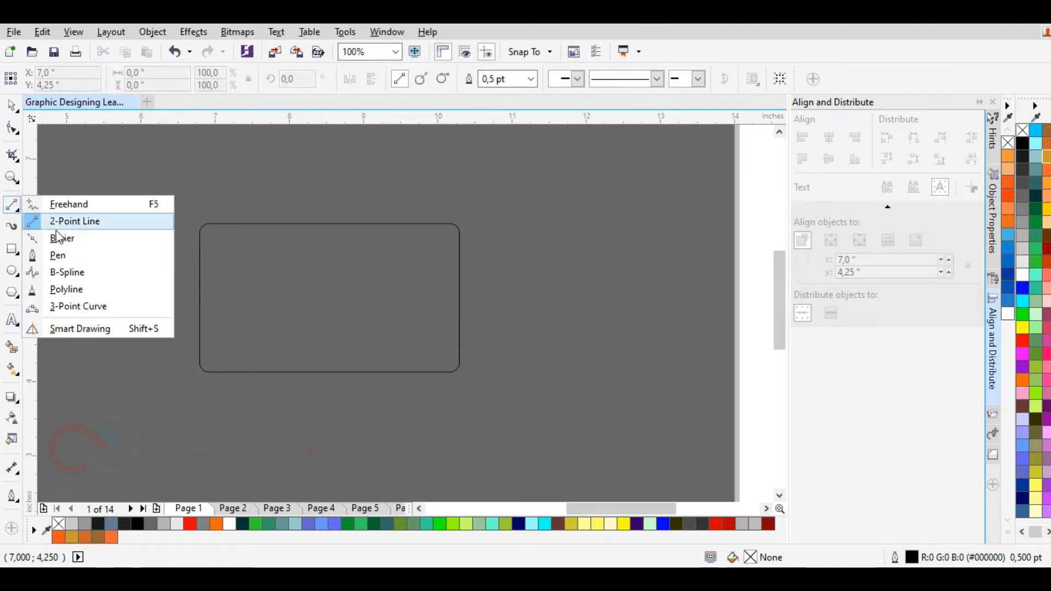
{"action": "left_click", "coordinate": [67, 239]}
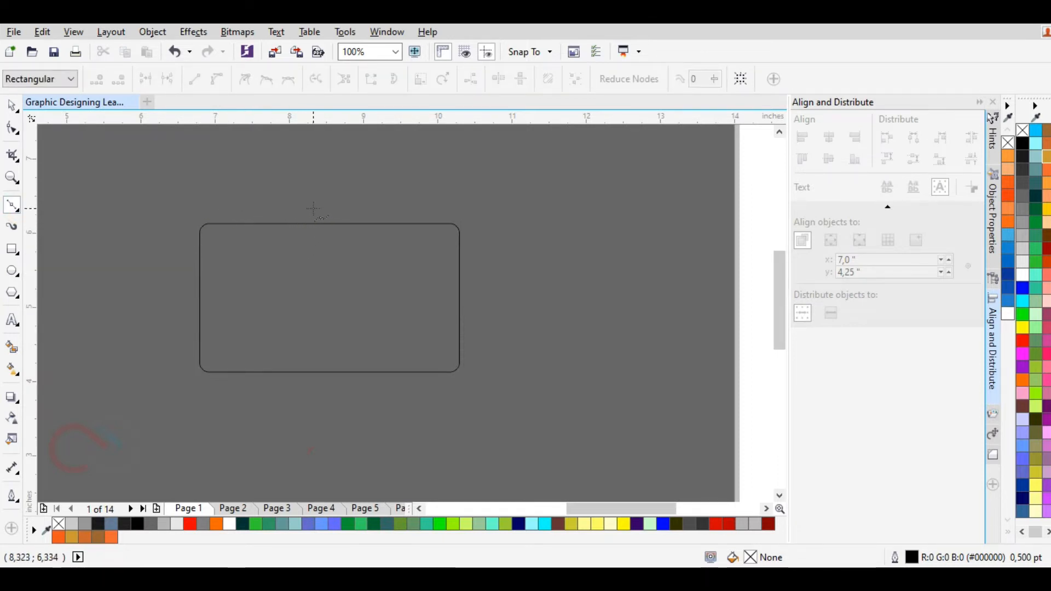
{"action": "left_click", "coordinate": [315, 203]}
{"action": "left_click", "coordinate": [306, 223]}
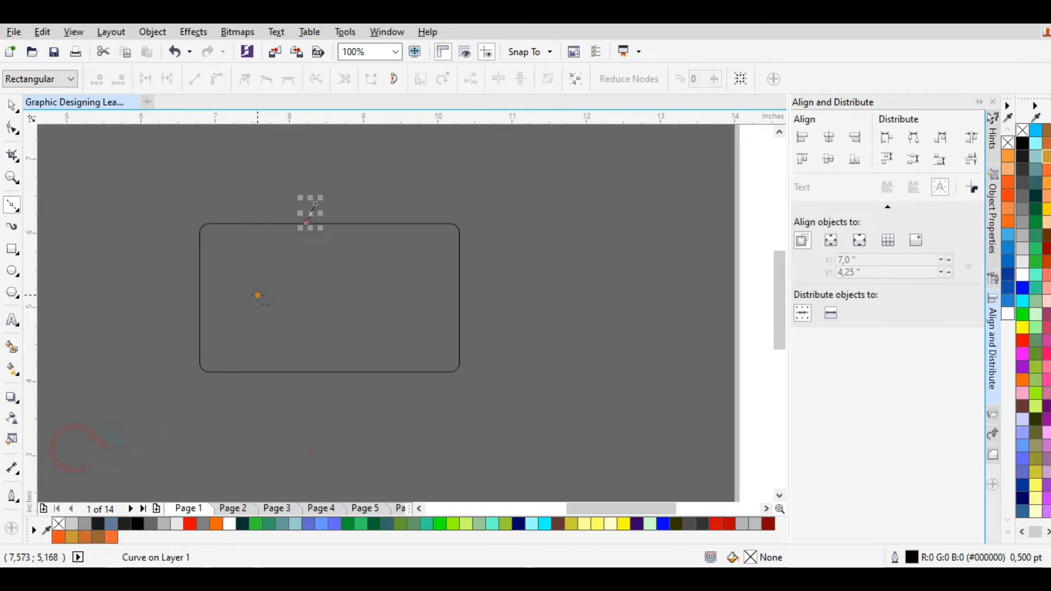
{"action": "left_click", "coordinate": [258, 295]}
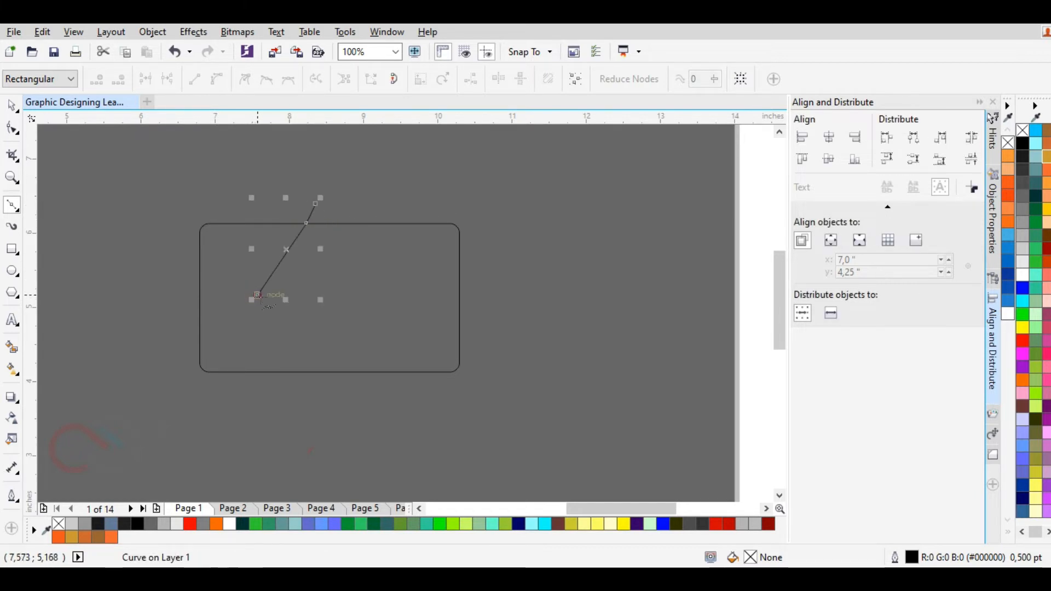
{"action": "left_click", "coordinate": [301, 372]}
{"action": "left_click", "coordinate": [309, 399]}
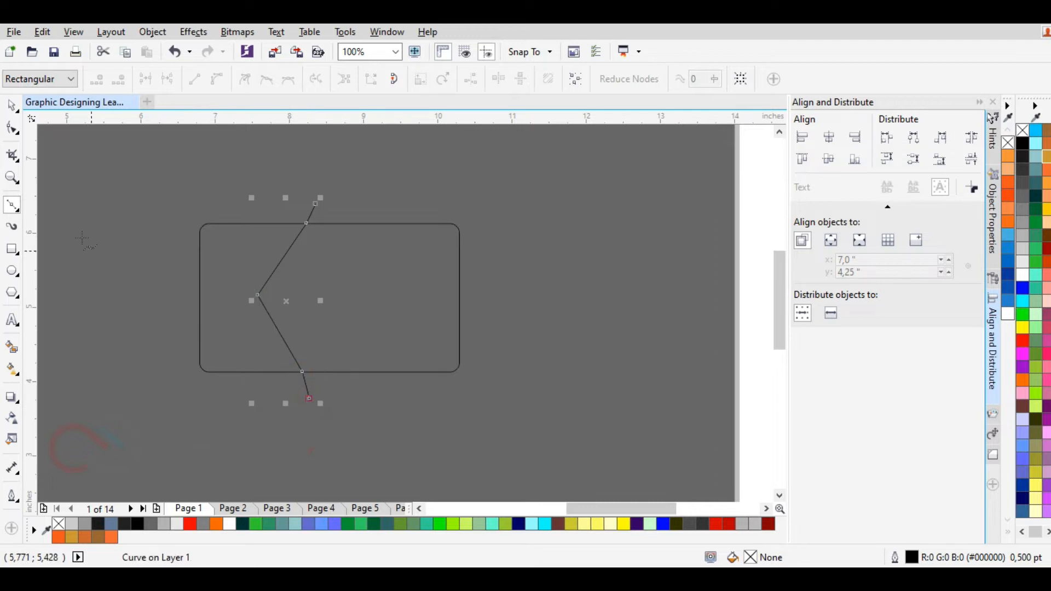
{"action": "left_click", "coordinate": [12, 107]}
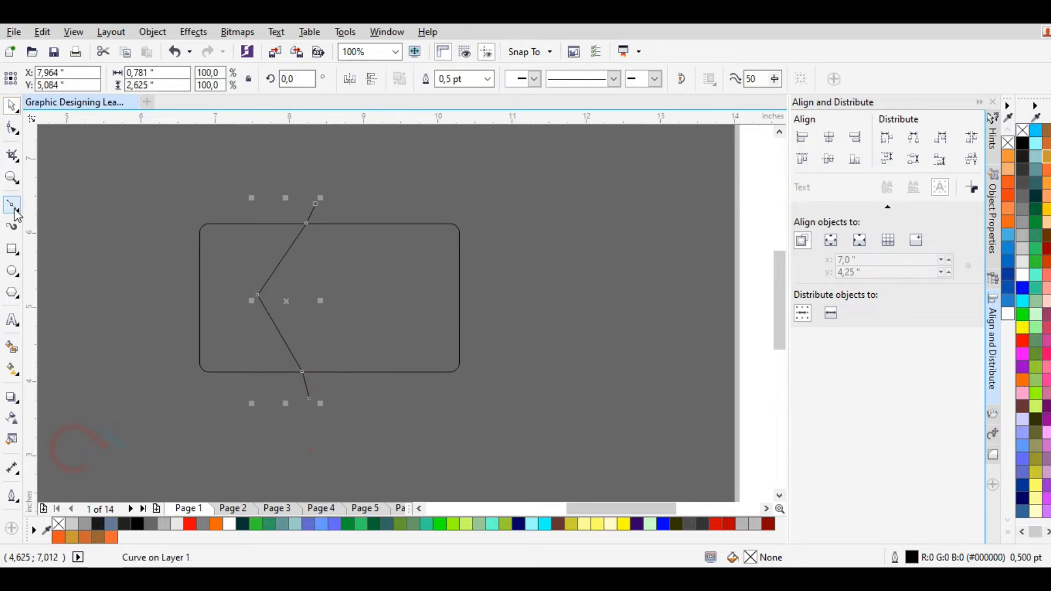
Draw a second Bezier line from above the card, through its top edge right of the chevron, down to the chevron's left vertex.
{"action": "left_click", "coordinate": [15, 209]}
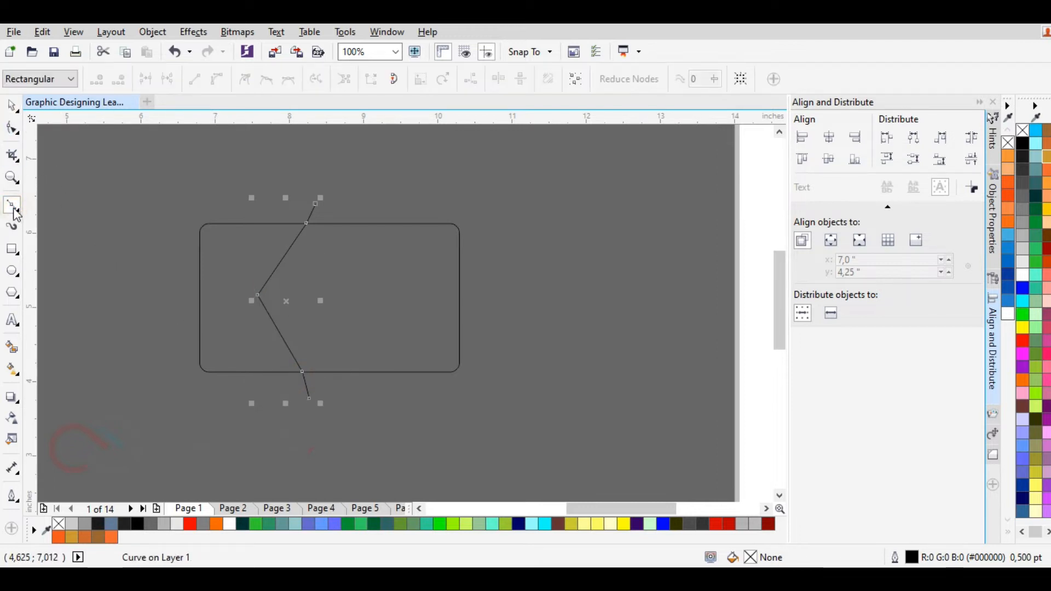
{"action": "left_click", "coordinate": [366, 222]}
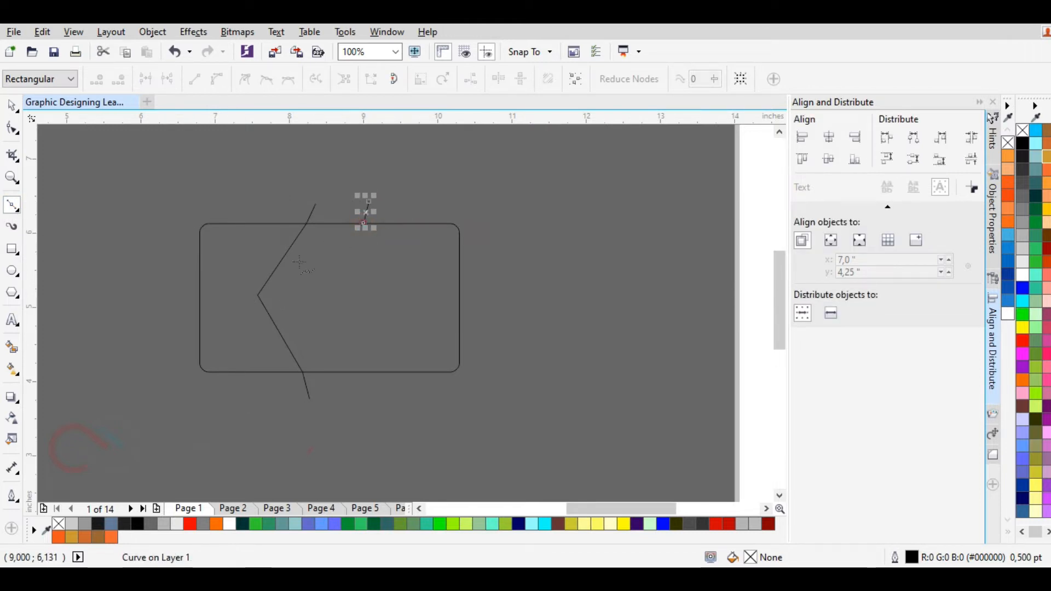
{"action": "left_click", "coordinate": [258, 296]}
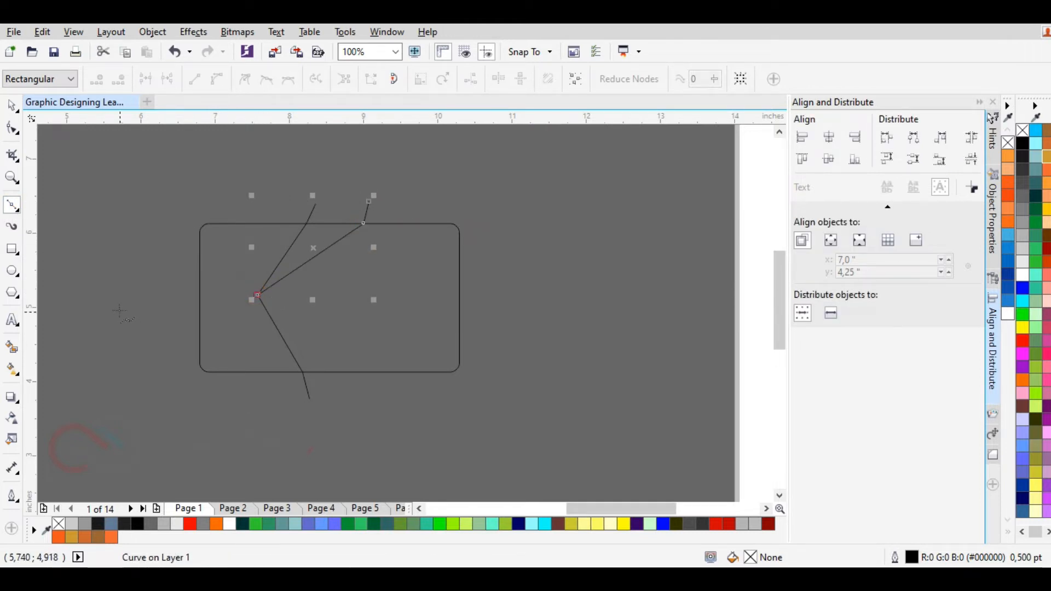
Shift the second line's top-edge node left along the card edge so the line forms one straight diagonal.
{"action": "left_click", "coordinate": [12, 129]}
{"action": "left_click", "coordinate": [12, 204]}
{"action": "scroll", "coordinate": [259, 242], "scroll_direction": "up", "scroll_amount": 2}
{"action": "key", "text": "F10"}
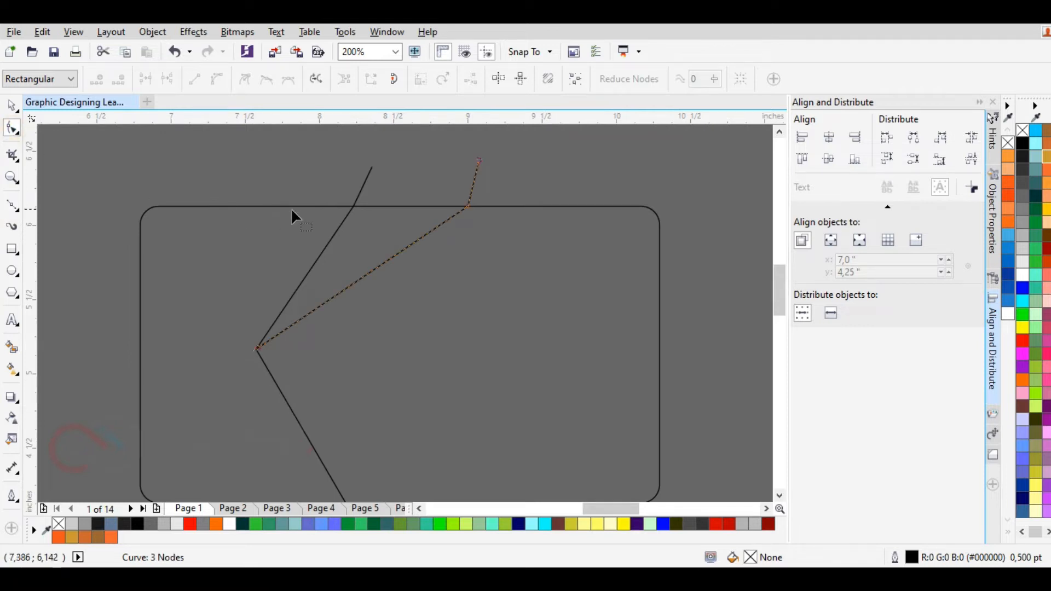
{"action": "left_click_drag", "start_coordinate": [465, 207], "coordinate": [424, 203]}
Reshape the chevron by moving its top-edge node slightly left and its bottom-edge node to the right along the card edges.
{"action": "left_click", "coordinate": [353, 210]}
{"action": "double_click", "coordinate": [352, 207]}
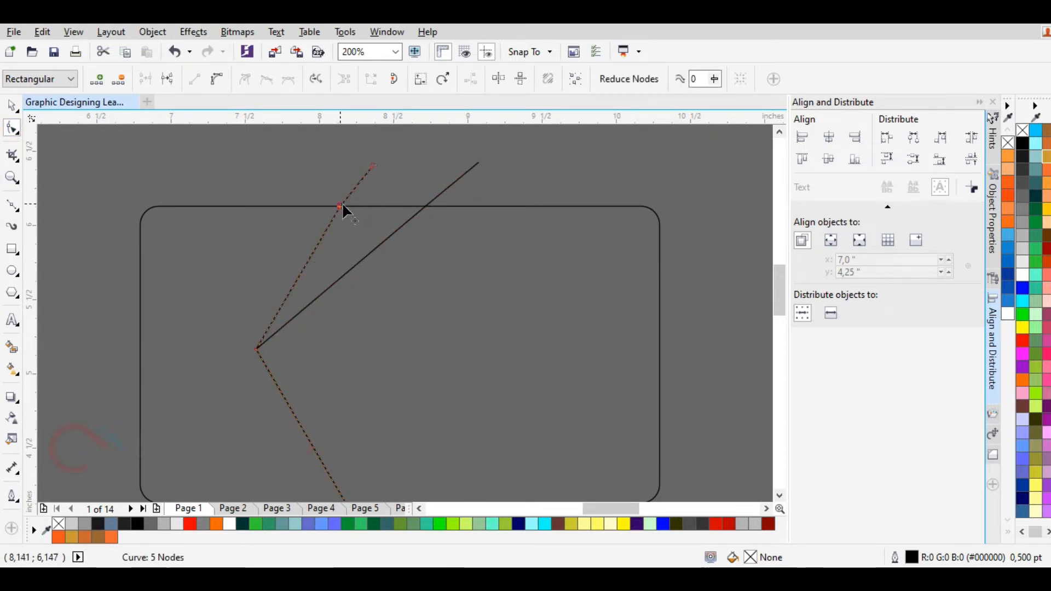
{"action": "scroll", "coordinate": [404, 205], "scroll_direction": "down", "scroll_amount": 2}
{"action": "left_click_drag", "start_coordinate": [373, 353], "coordinate": [404, 353]}
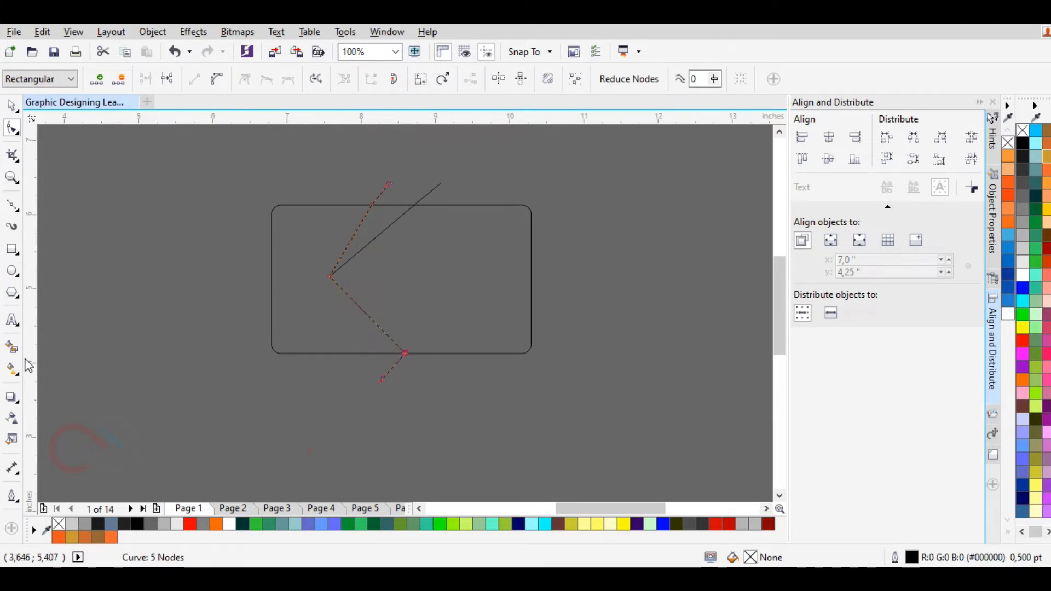
Draw two Bezier lines from below the card through the chevron's bottom-edge node, ending at separate points on the upper diagonal.
{"action": "left_click", "coordinate": [12, 206]}
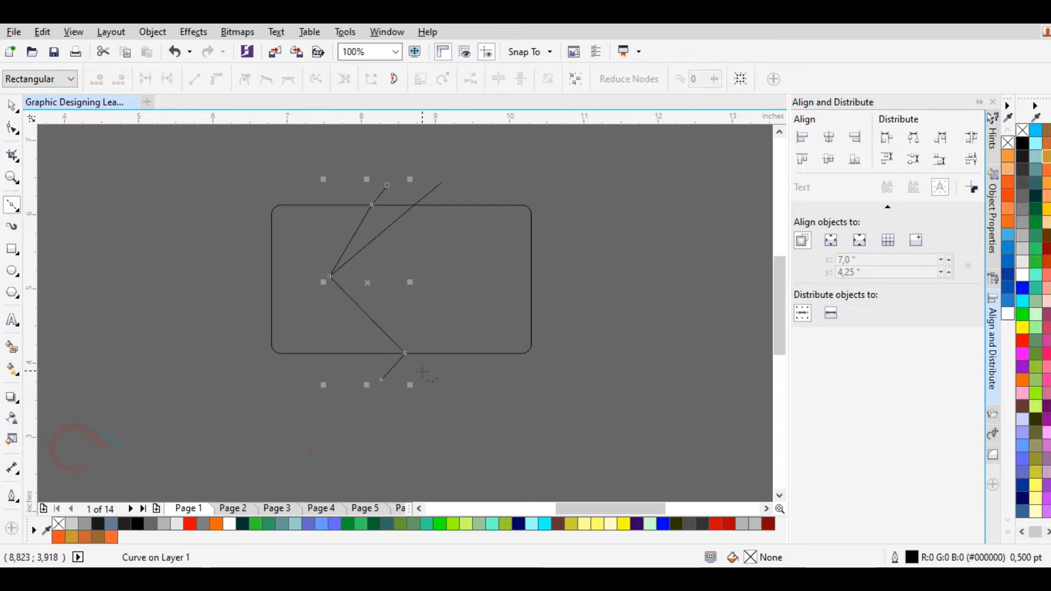
{"action": "left_click", "coordinate": [405, 353]}
{"action": "left_click", "coordinate": [421, 374]}
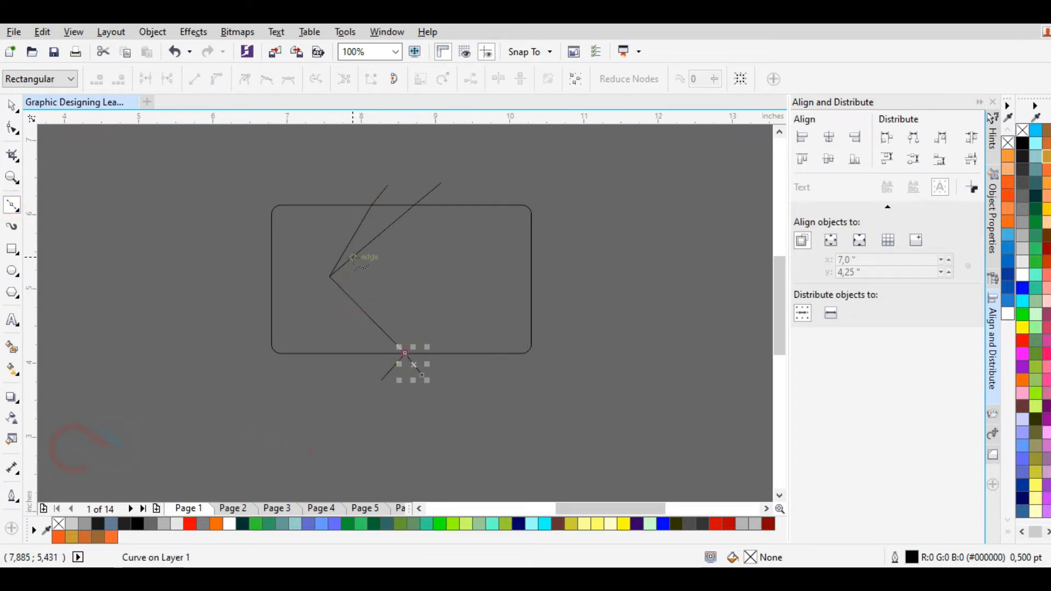
{"action": "left_click", "coordinate": [353, 257]}
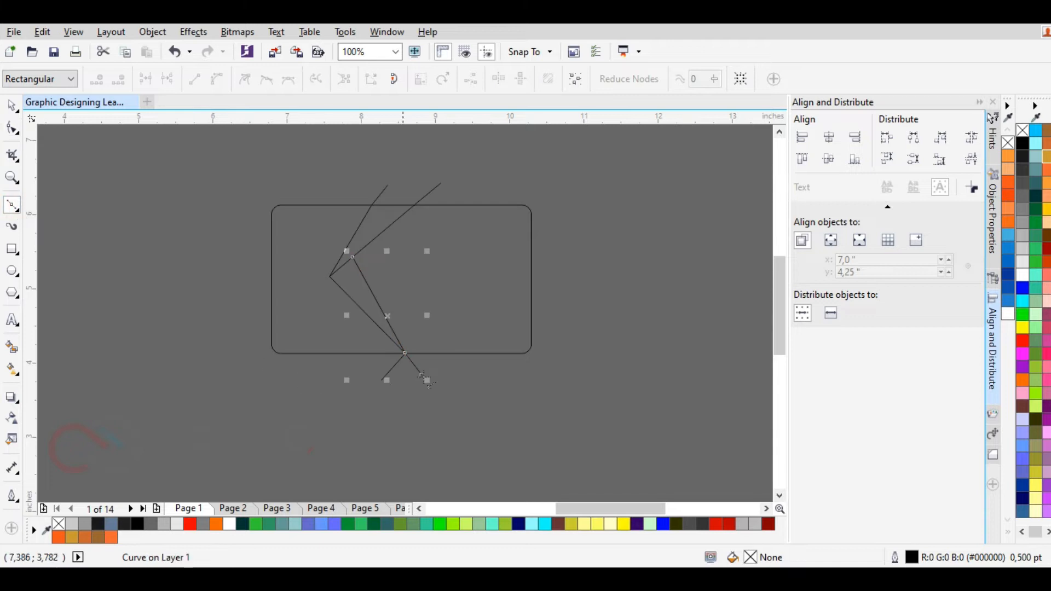
{"action": "left_click", "coordinate": [405, 354]}
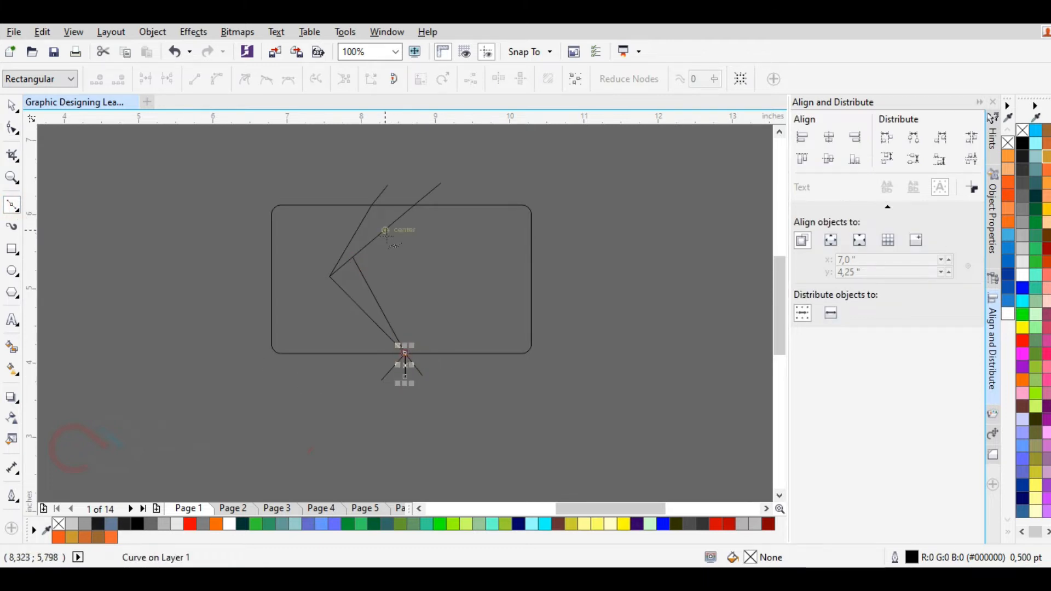
{"action": "left_click", "coordinate": [385, 231]}
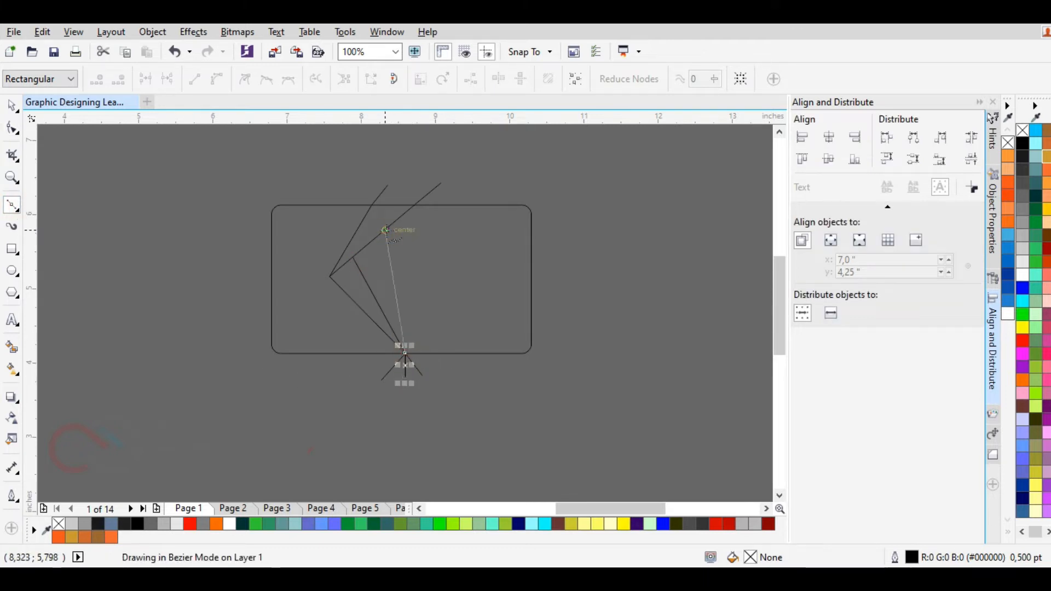
{"action": "left_click", "coordinate": [13, 107]}
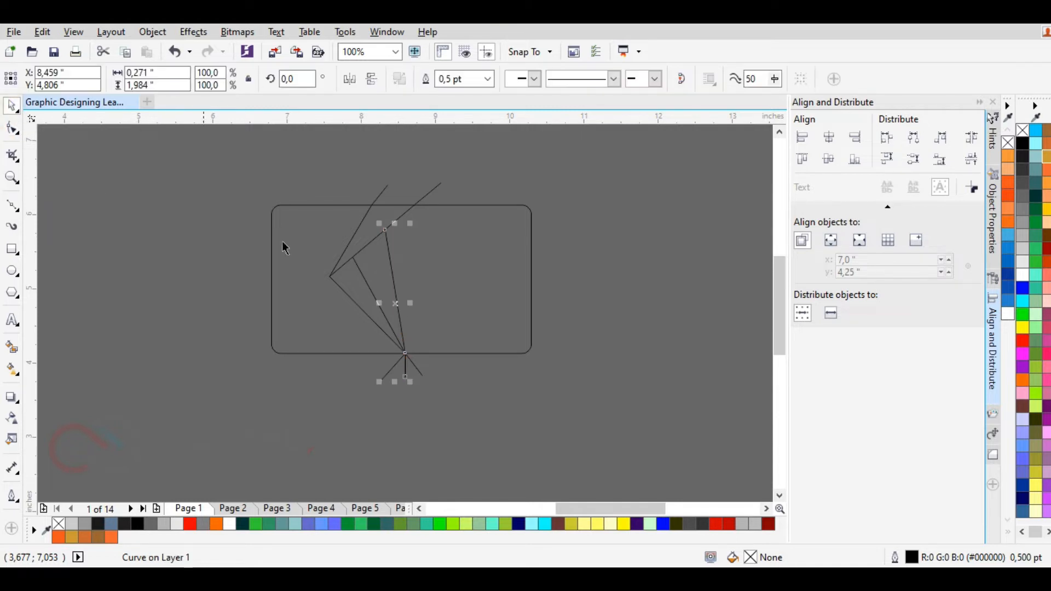
Move the chevron's top-edge node slightly farther left along the card's top edge.
{"action": "scroll", "coordinate": [364, 212], "scroll_direction": "up", "scroll_amount": 3}
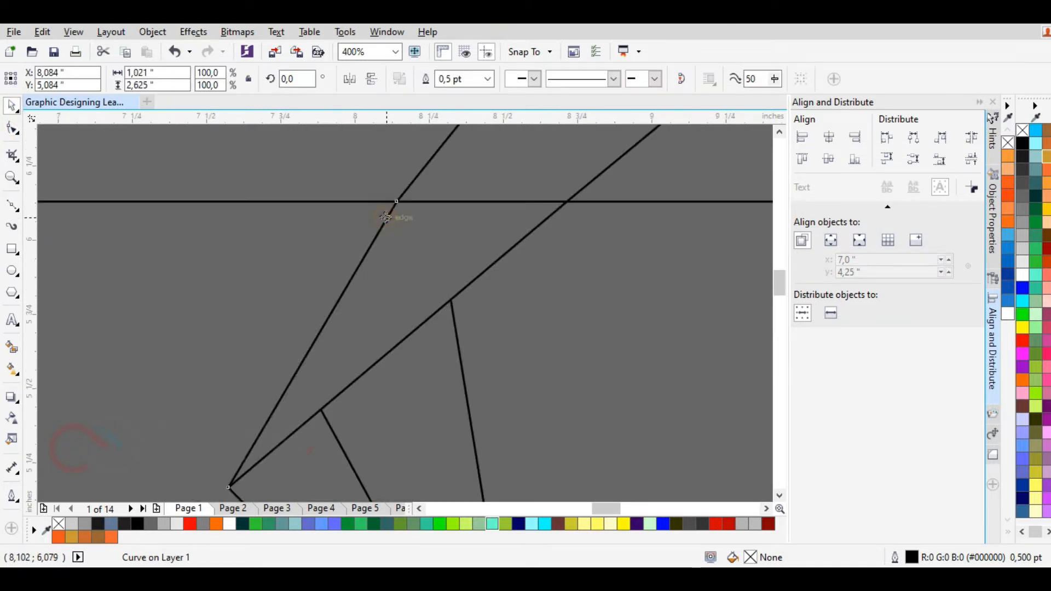
{"action": "key", "text": "F10"}
{"action": "left_click_drag", "start_coordinate": [396, 203], "coordinate": [375, 202]}
{"action": "scroll", "coordinate": [458, 317], "scroll_direction": "down", "scroll_amount": 2}
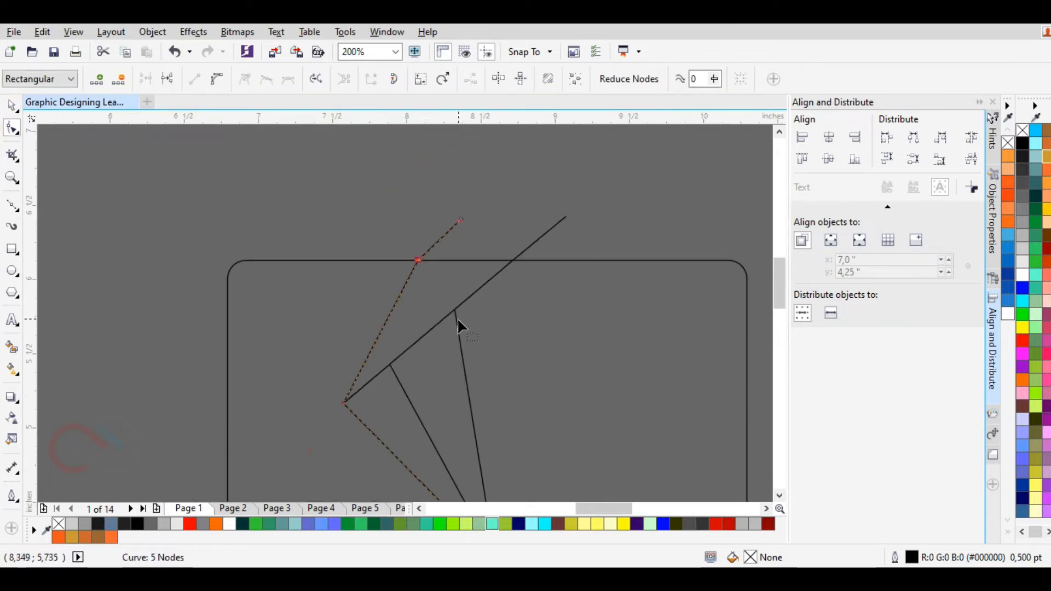
Move the right inner line's upper end down along the diagonal, closer to the other inner line.
{"action": "left_click", "coordinate": [458, 319]}
{"action": "left_click_drag", "start_coordinate": [455, 311], "coordinate": [418, 336]}
{"action": "scroll", "coordinate": [435, 327], "scroll_direction": "down", "scroll_amount": 1}
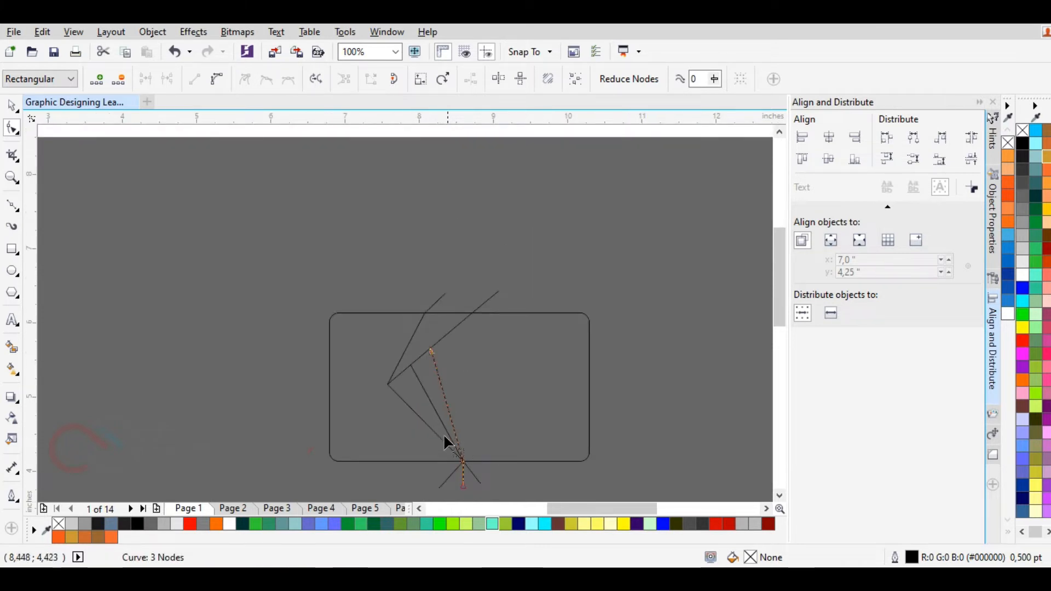
{"action": "scroll", "coordinate": [444, 437], "scroll_direction": "up", "scroll_amount": 1}
{"action": "scroll", "coordinate": [447, 315], "scroll_direction": "down", "scroll_amount": 1}
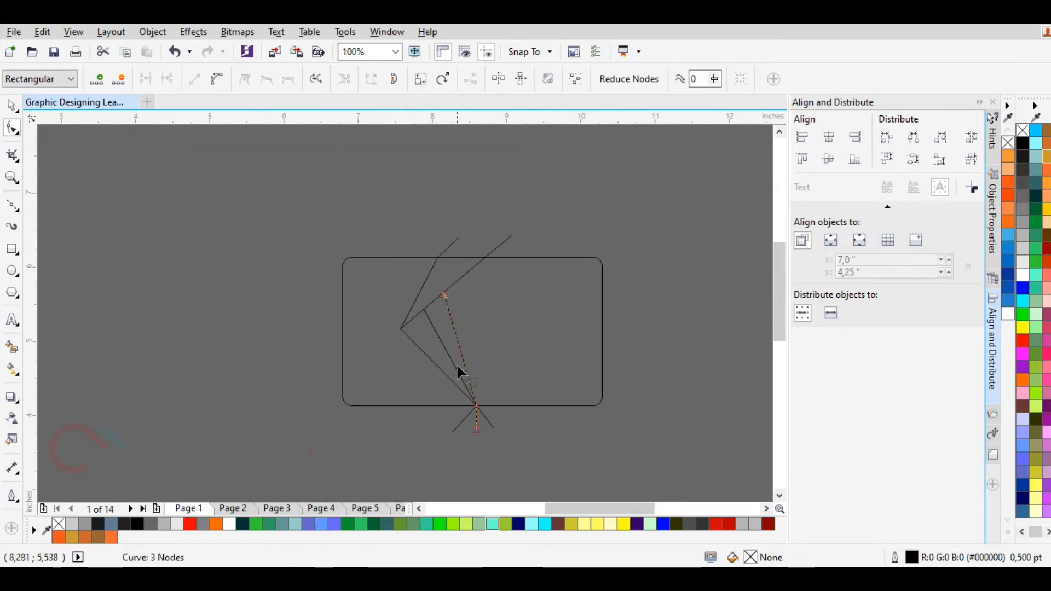
Shift the right inner line's bottom node right along the card edge and fit its upper end onto the diagonal.
{"action": "scroll", "coordinate": [481, 408], "scroll_direction": "up", "scroll_amount": 1}
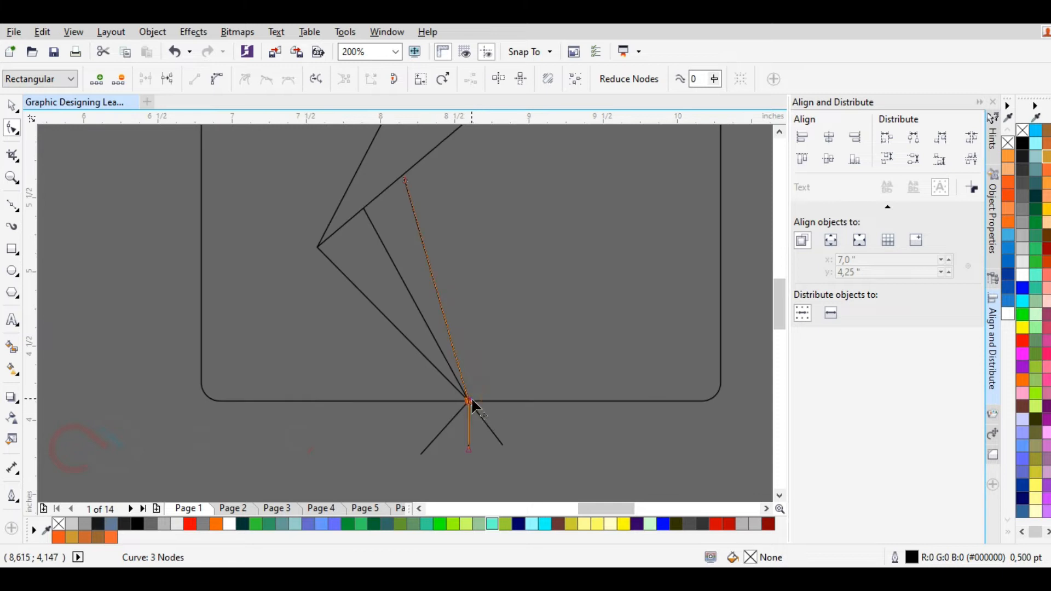
{"action": "left_click_drag", "start_coordinate": [470, 401], "coordinate": [496, 399]}
{"action": "scroll", "coordinate": [398, 177], "scroll_direction": "up", "scroll_amount": 1}
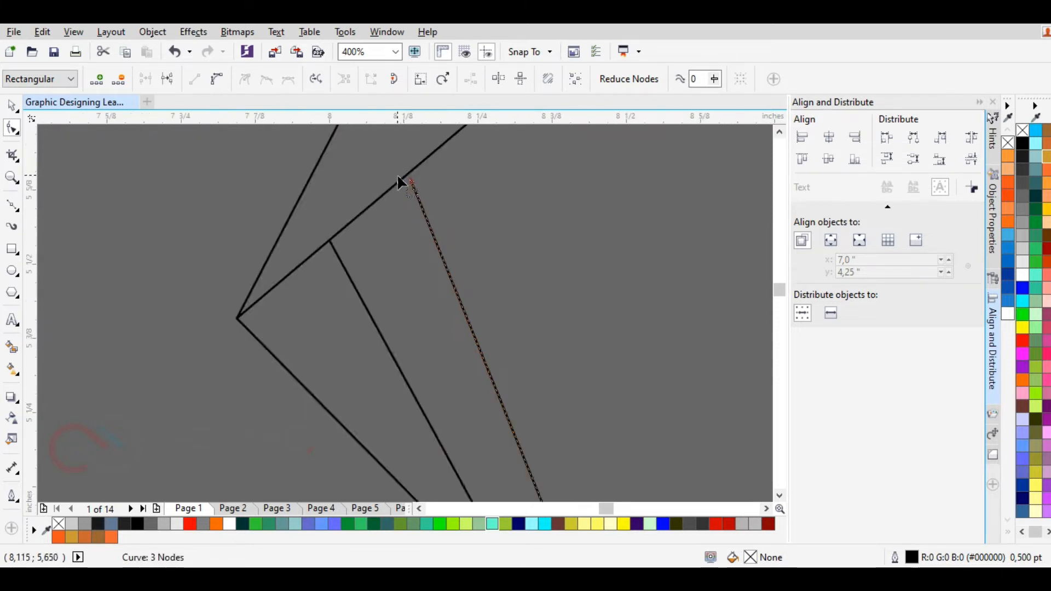
{"action": "scroll", "coordinate": [405, 182], "scroll_direction": "up", "scroll_amount": 1}
{"action": "left_click_drag", "start_coordinate": [425, 187], "coordinate": [416, 180]}
{"action": "scroll", "coordinate": [419, 200], "scroll_direction": "down", "scroll_amount": 1}
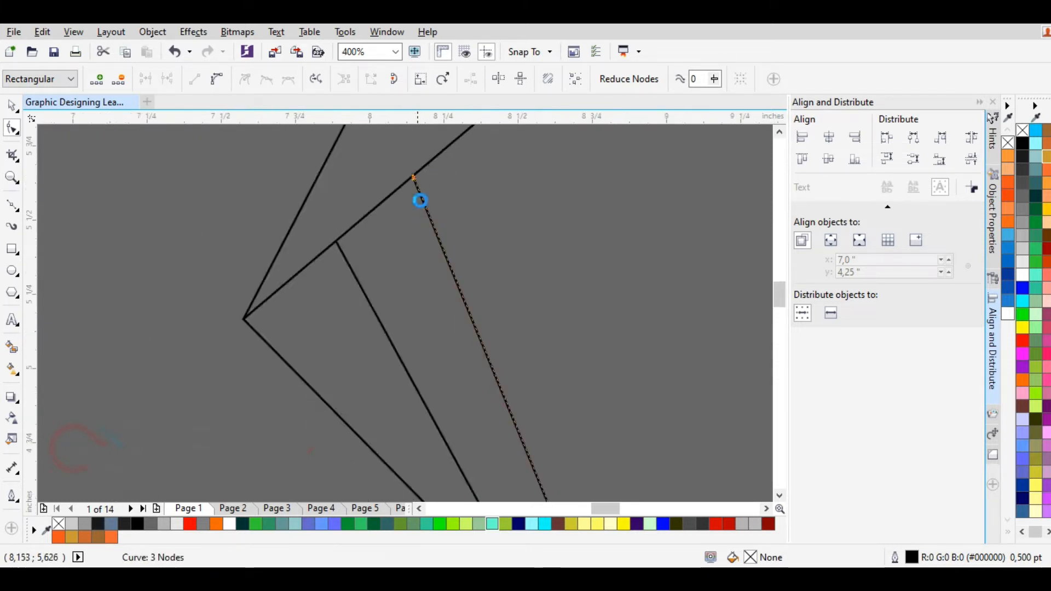
{"action": "scroll", "coordinate": [420, 200], "scroll_direction": "down", "scroll_amount": 1}
{"action": "scroll", "coordinate": [491, 369], "scroll_direction": "down", "scroll_amount": 1}
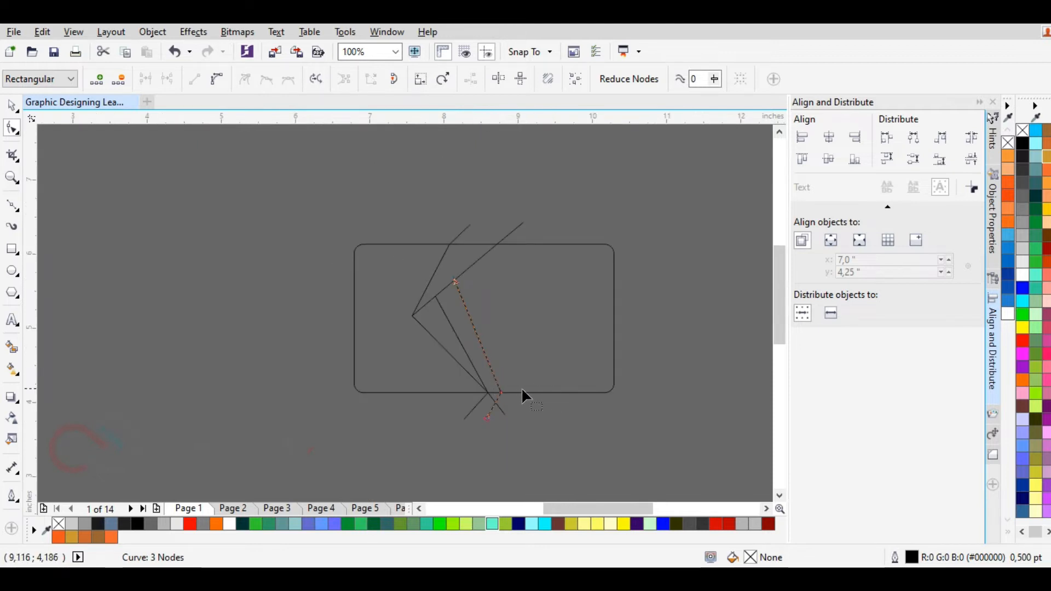
Bring the bottom-edge nodes of both inner lines and the chevron together at one shared point on the card edge.
{"action": "scroll", "coordinate": [522, 390], "scroll_direction": "up", "scroll_amount": 1}
{"action": "left_click_drag", "start_coordinate": [489, 395], "coordinate": [481, 396]}
{"action": "left_click", "coordinate": [459, 395]}
{"action": "left_click", "coordinate": [461, 394]}
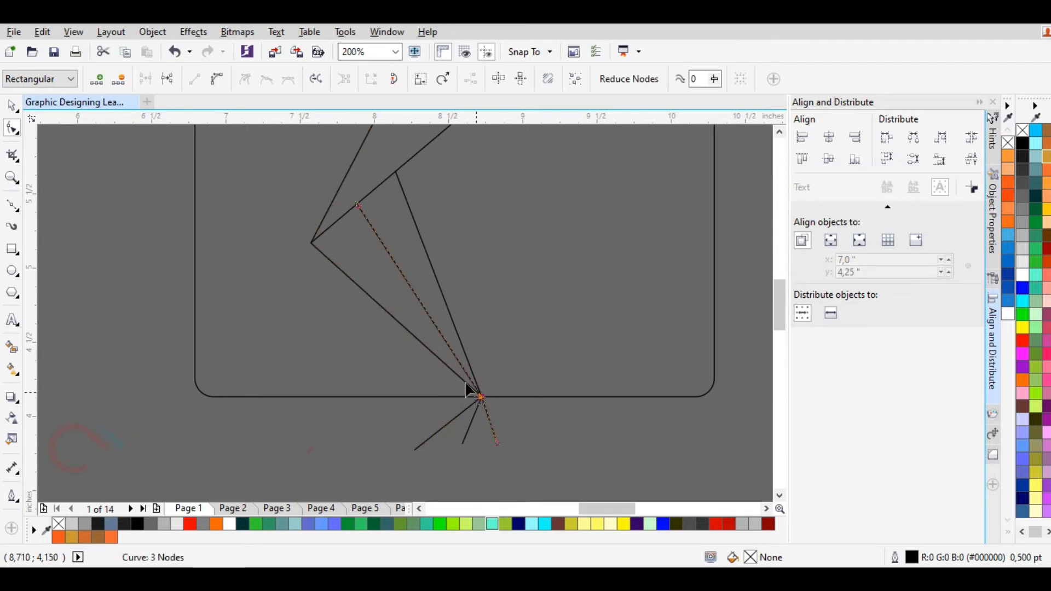
{"action": "scroll", "coordinate": [400, 230], "scroll_direction": "down", "scroll_amount": 2}
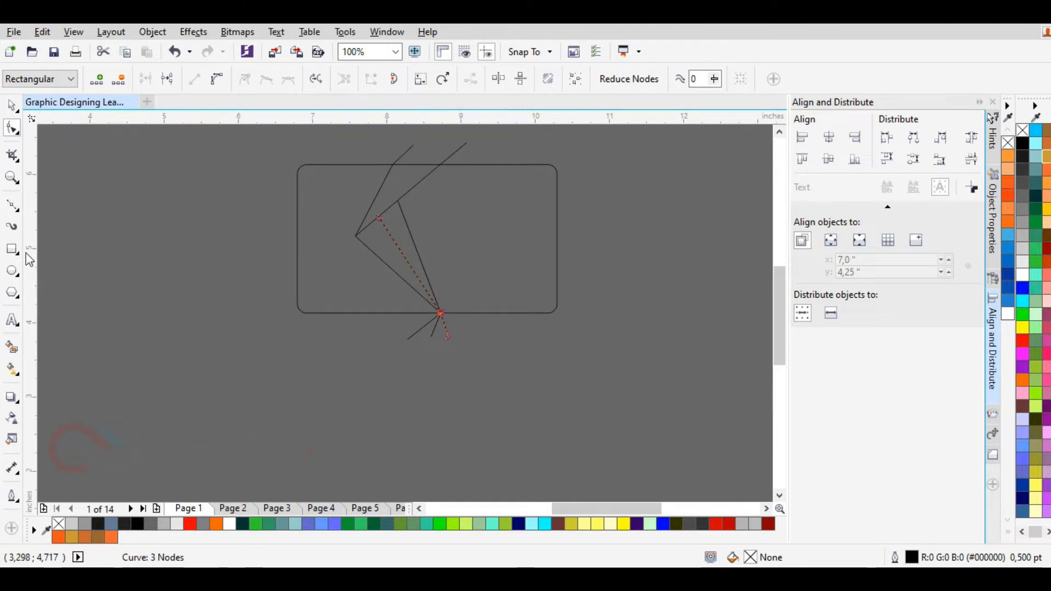
Draw a five-node Bezier line from below the card through the shared bottom point, bending vertically inside and exiting past the top edge.
{"action": "left_click", "coordinate": [12, 205]}
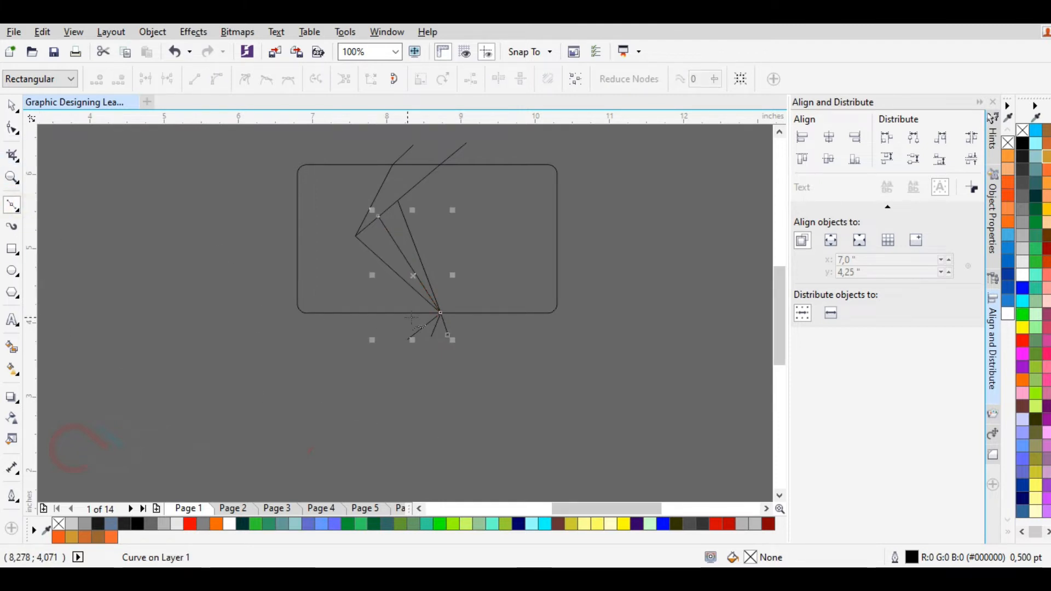
{"action": "left_click", "coordinate": [468, 336]}
{"action": "left_click", "coordinate": [439, 311]}
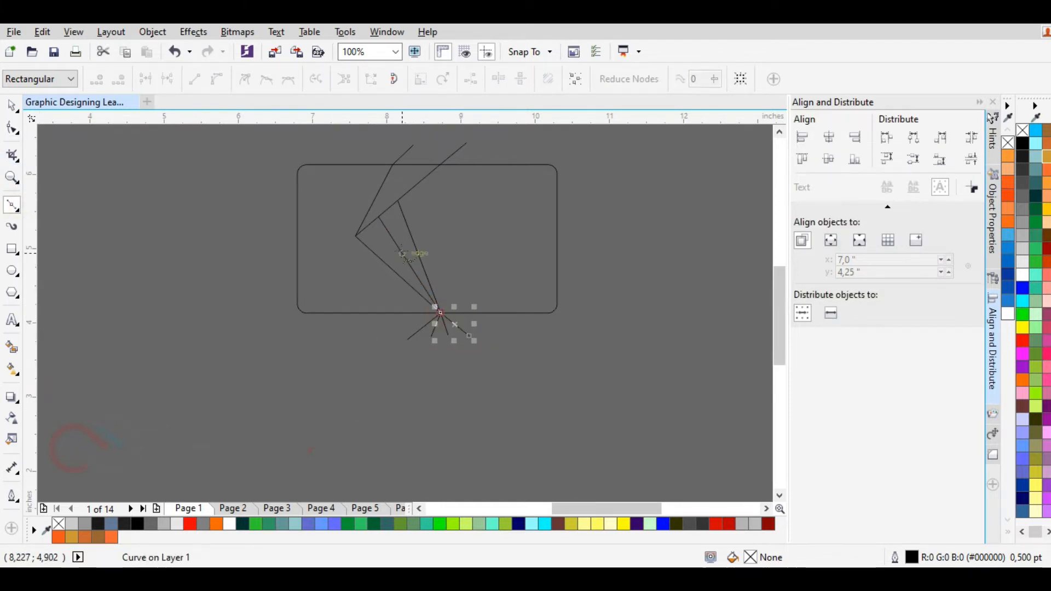
{"action": "left_click", "coordinate": [400, 231]}
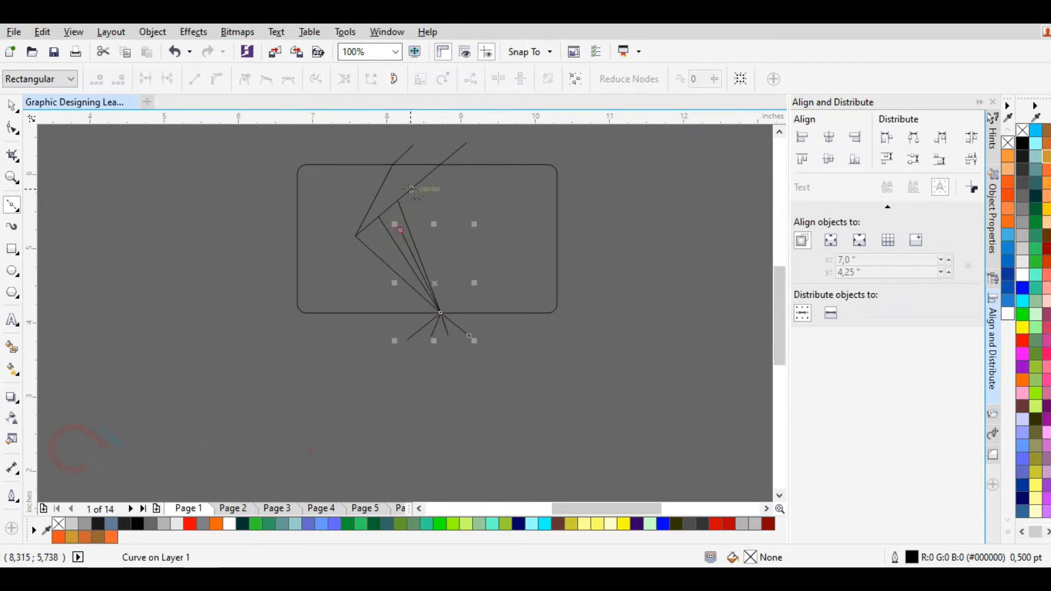
{"action": "left_click", "coordinate": [400, 165]}
{"action": "scroll", "coordinate": [402, 166], "scroll_direction": "up", "scroll_amount": 3}
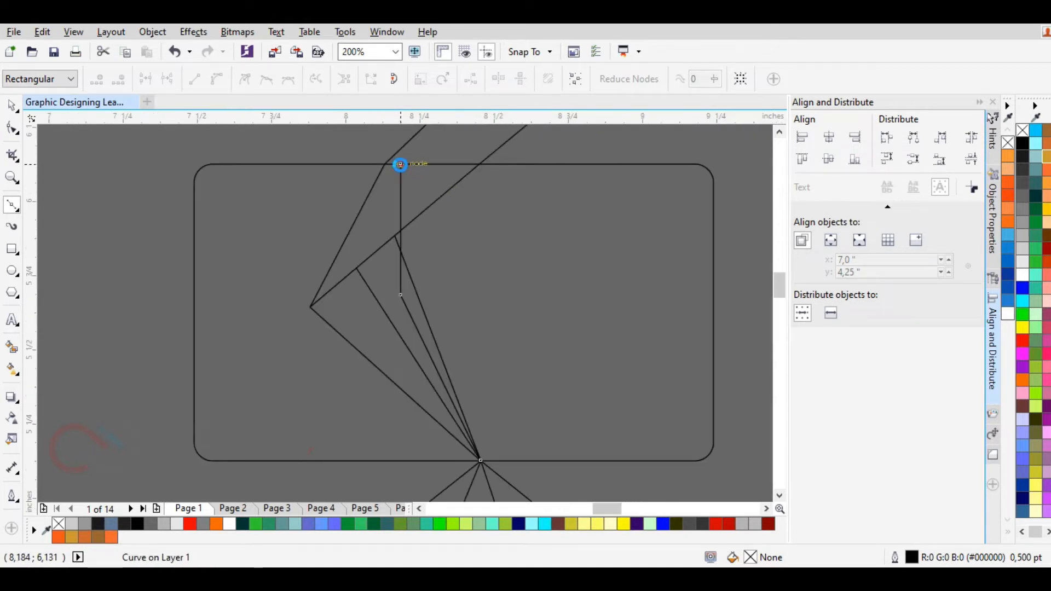
{"action": "left_click", "coordinate": [436, 139]}
{"action": "scroll", "coordinate": [377, 235], "scroll_direction": "down", "scroll_amount": 2}
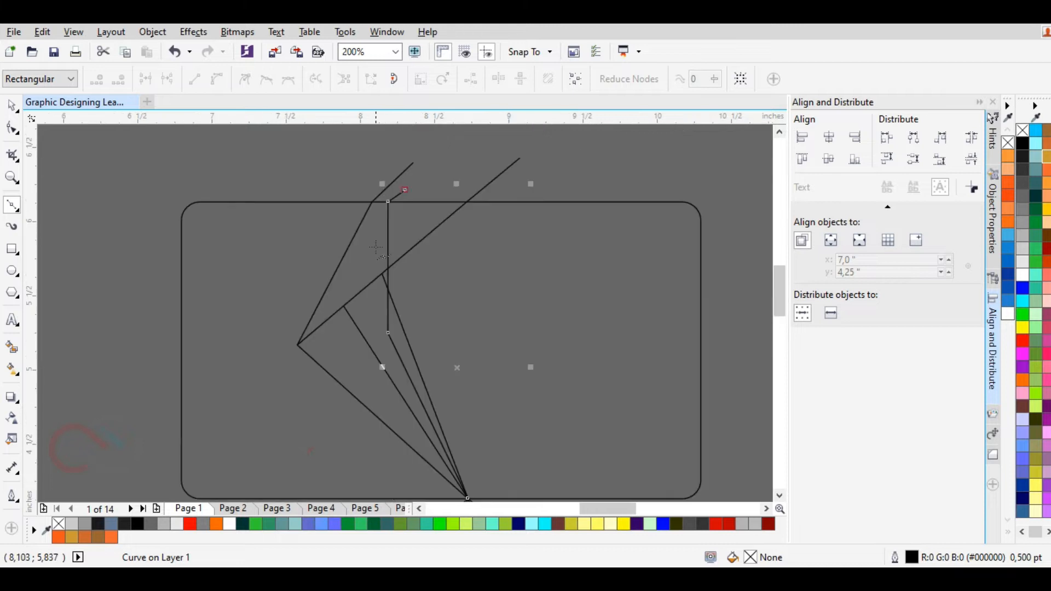
Raise the five-node line's bend node and shift its top-edge and bend nodes slightly left, keeping the segment between them vertical.
{"action": "left_click", "coordinate": [12, 128]}
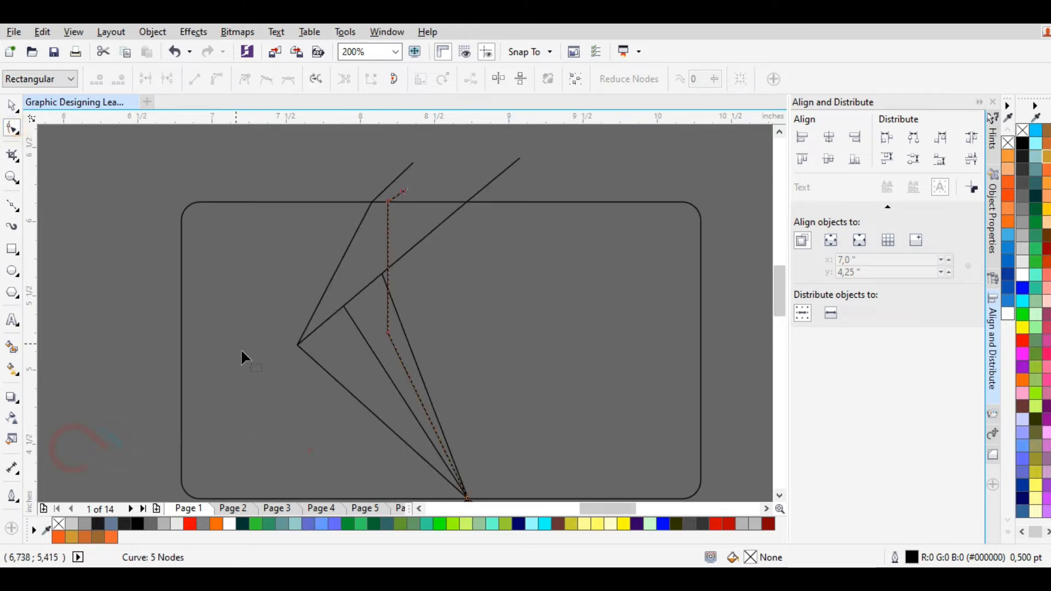
{"action": "left_click_drag", "start_coordinate": [386, 332], "coordinate": [386, 311]}
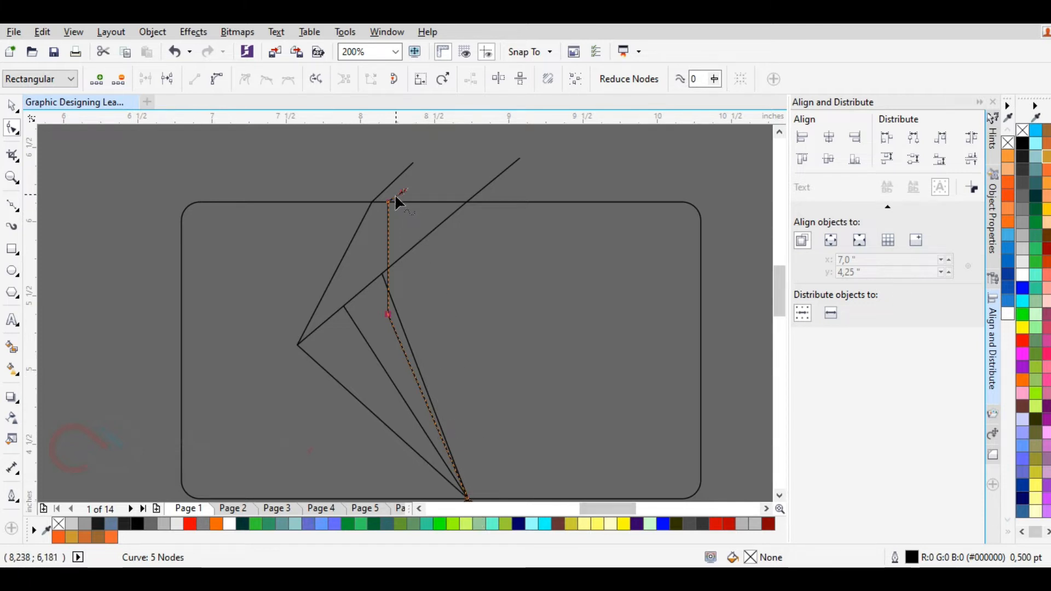
{"action": "scroll", "coordinate": [396, 197], "scroll_direction": "up", "scroll_amount": 2}
{"action": "left_click_drag", "start_coordinate": [386, 203], "coordinate": [368, 202]}
{"action": "left_click_drag", "start_coordinate": [384, 425], "coordinate": [366, 413]}
Fit the right inner line's upper end onto the crossing of the diagonal and the five-node line's vertical segment.
{"action": "scroll", "coordinate": [475, 389], "scroll_direction": "down", "scroll_amount": 3}
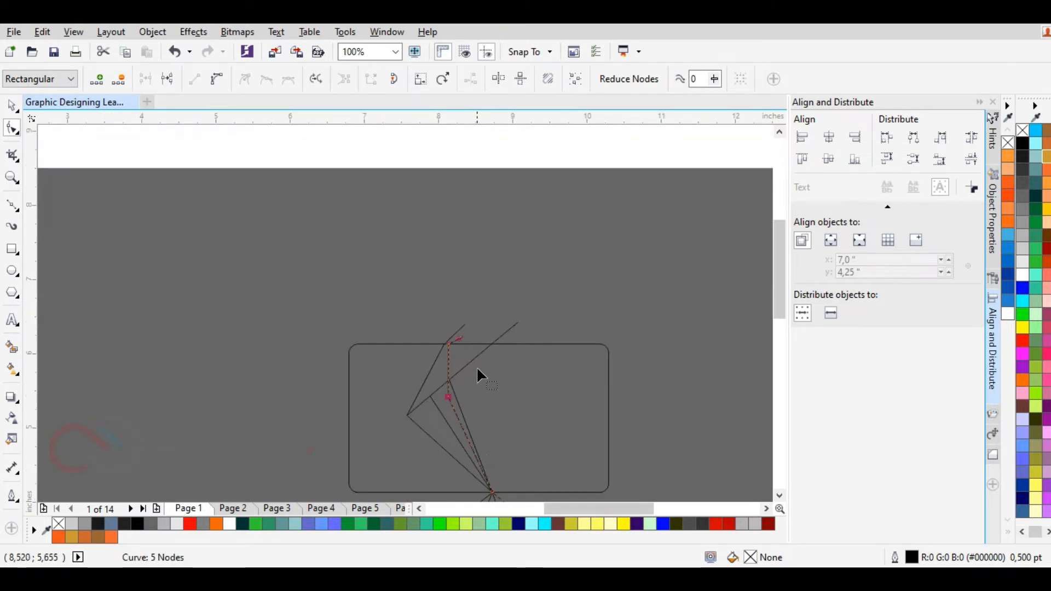
{"action": "scroll", "coordinate": [476, 376], "scroll_direction": "up", "scroll_amount": 1}
{"action": "key", "text": "Delete"}
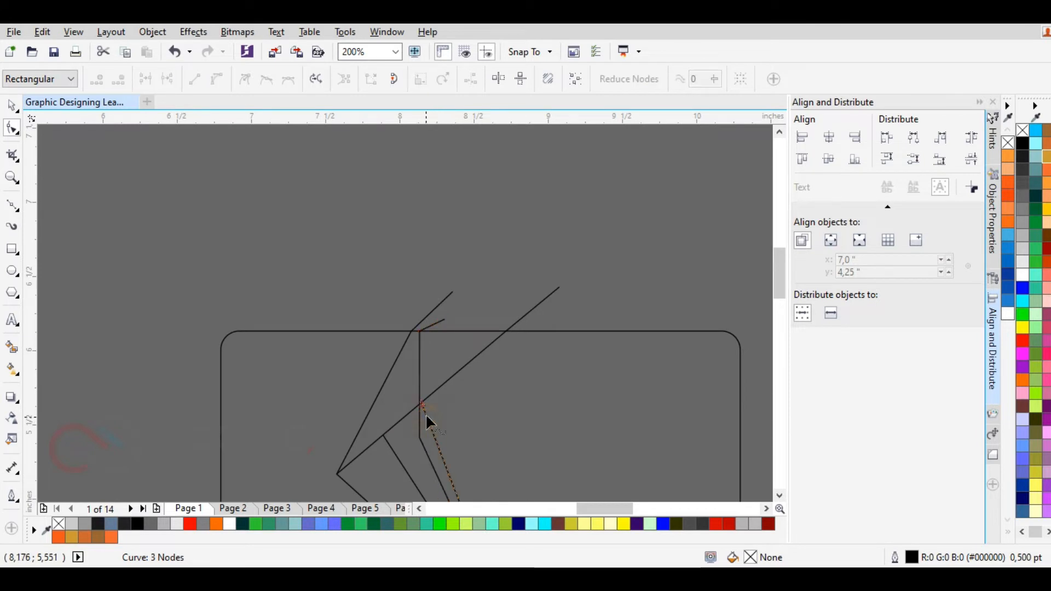
{"action": "mouse_move", "coordinate": [421, 401]}
{"action": "left_mouse_down"}
{"action": "mouse_move", "coordinate": [428, 395]}
{"action": "mouse_move", "coordinate": [419, 406]}
{"action": "left_mouse_up"}
Move the five-node line's bend node straight down, lengthening its vertical segment inside the card.
{"action": "scroll", "coordinate": [432, 455], "scroll_direction": "down", "scroll_amount": 1}
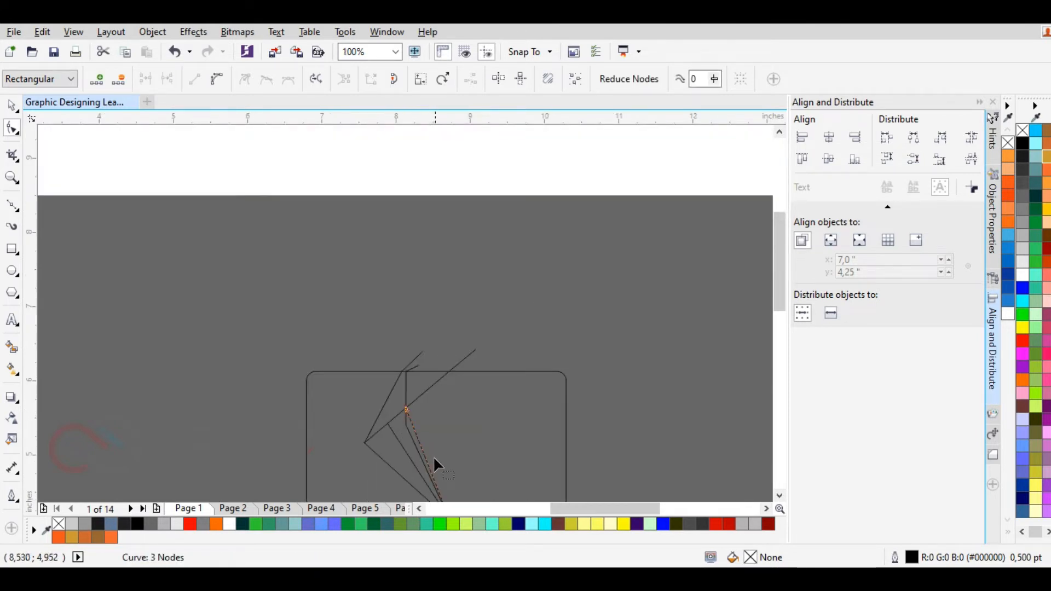
{"action": "scroll", "coordinate": [412, 467], "scroll_direction": "down", "scroll_amount": 1}
{"action": "scroll", "coordinate": [416, 465], "scroll_direction": "up", "scroll_amount": 1}
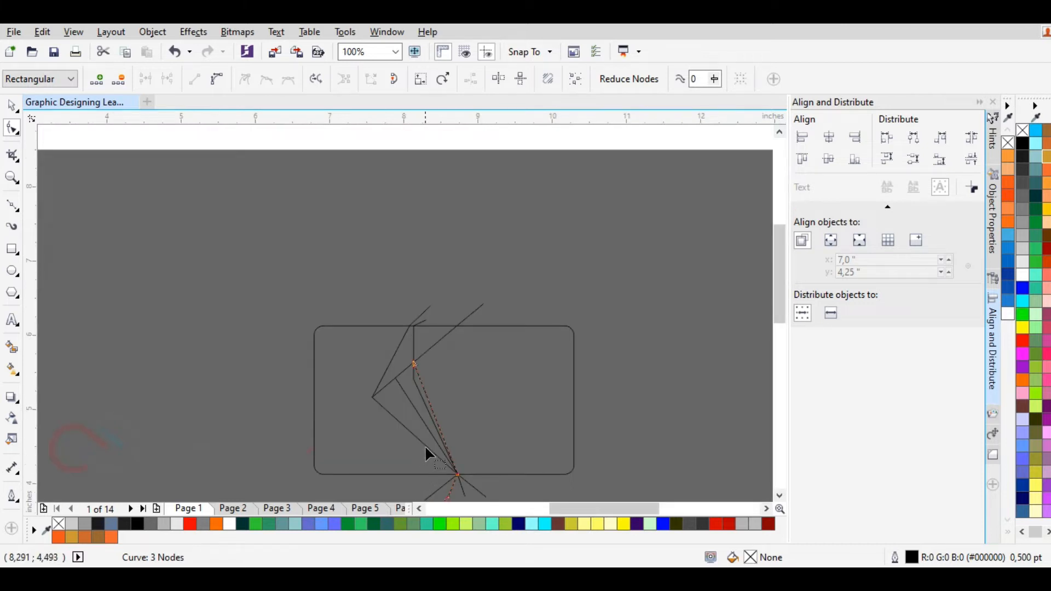
{"action": "scroll", "coordinate": [412, 397], "scroll_direction": "up", "scroll_amount": 1}
{"action": "left_click", "coordinate": [500, 411]}
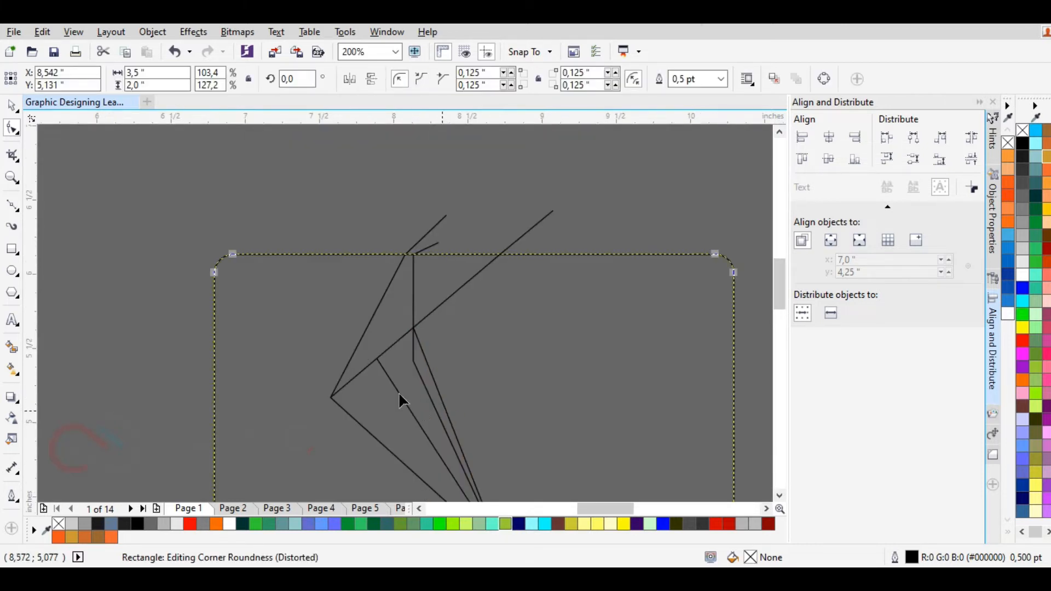
{"action": "left_click", "coordinate": [12, 106]}
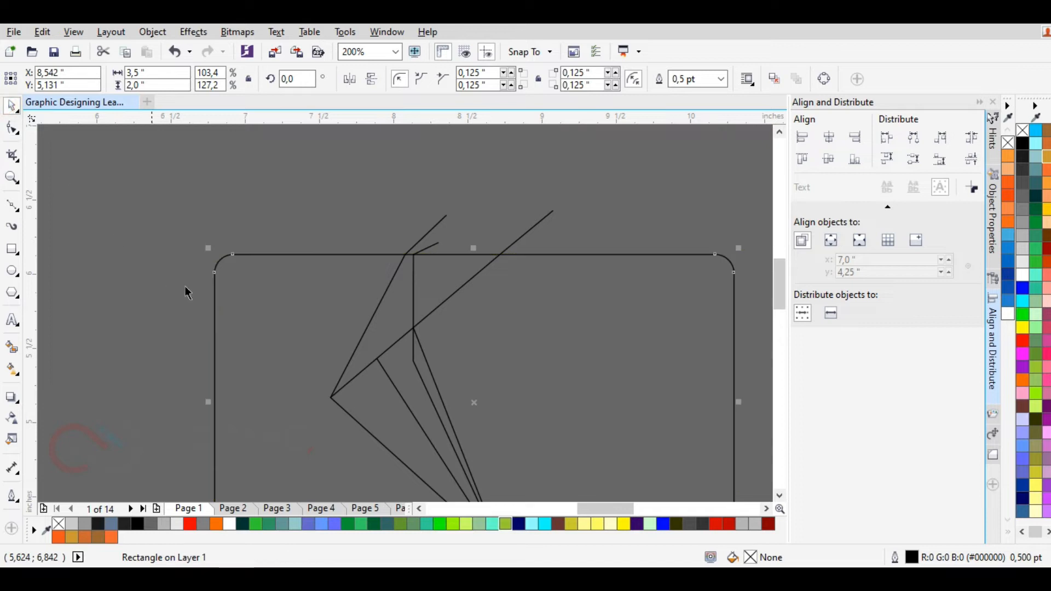
{"action": "left_click", "coordinate": [415, 360]}
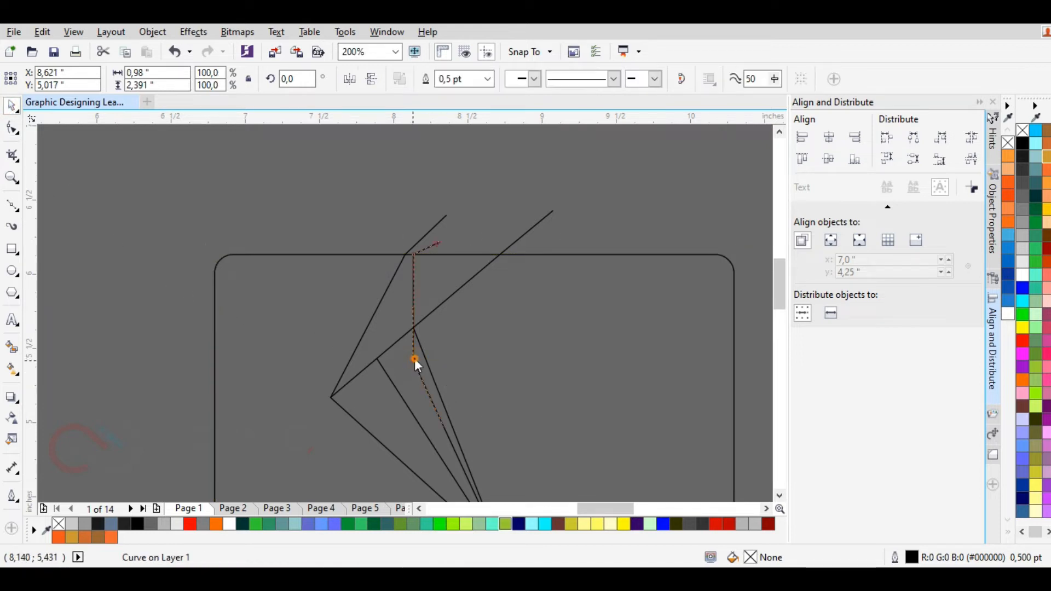
{"action": "key", "text": "F10"}
{"action": "left_click_drag", "start_coordinate": [414, 360], "coordinate": [414, 385]}
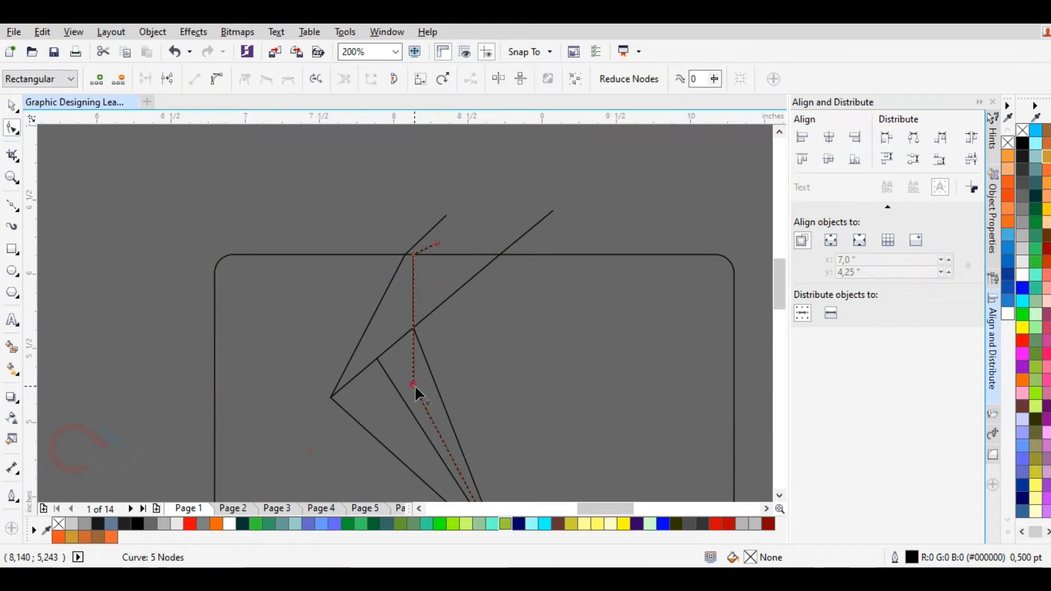
Move the chevron's left corner and the diagonal's lower end together slightly down and to the right.
{"action": "left_click", "coordinate": [345, 384]}
{"action": "left_click", "coordinate": [330, 398]}
{"action": "mouse_move", "coordinate": [329, 412]}
{"action": "left_mouse_down"}
{"action": "mouse_move", "coordinate": [326, 420]}
{"action": "mouse_move", "coordinate": [338, 411]}
{"action": "left_mouse_up"}
{"action": "left_click", "coordinate": [331, 398]}
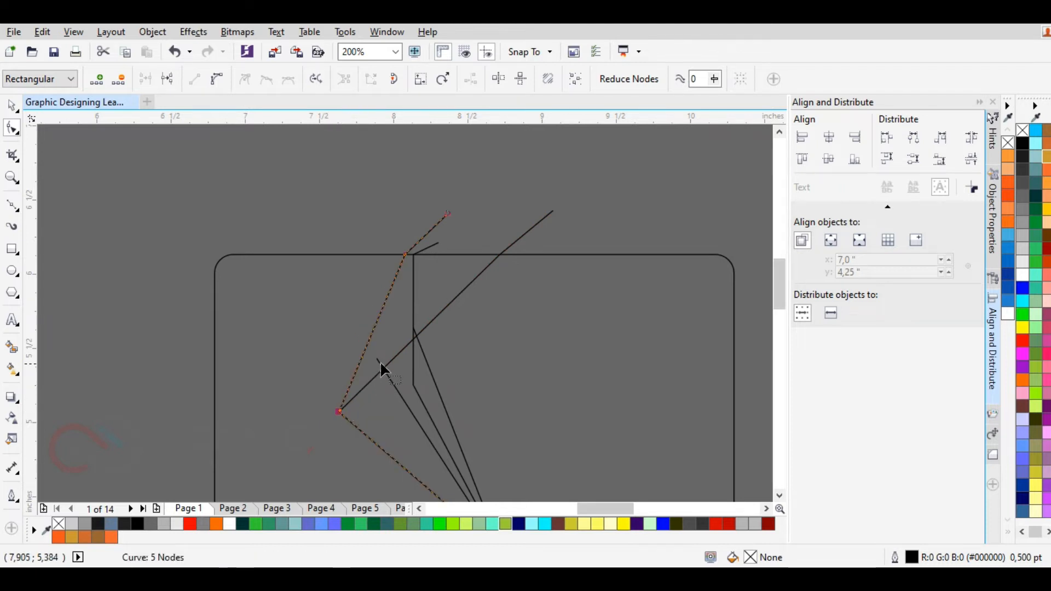
Move the upper ends of both inner lines down to fit them onto the shifted diagonal.
{"action": "left_click", "coordinate": [379, 361]}
{"action": "left_click_drag", "start_coordinate": [378, 360], "coordinate": [378, 375]}
{"action": "left_click", "coordinate": [421, 346]}
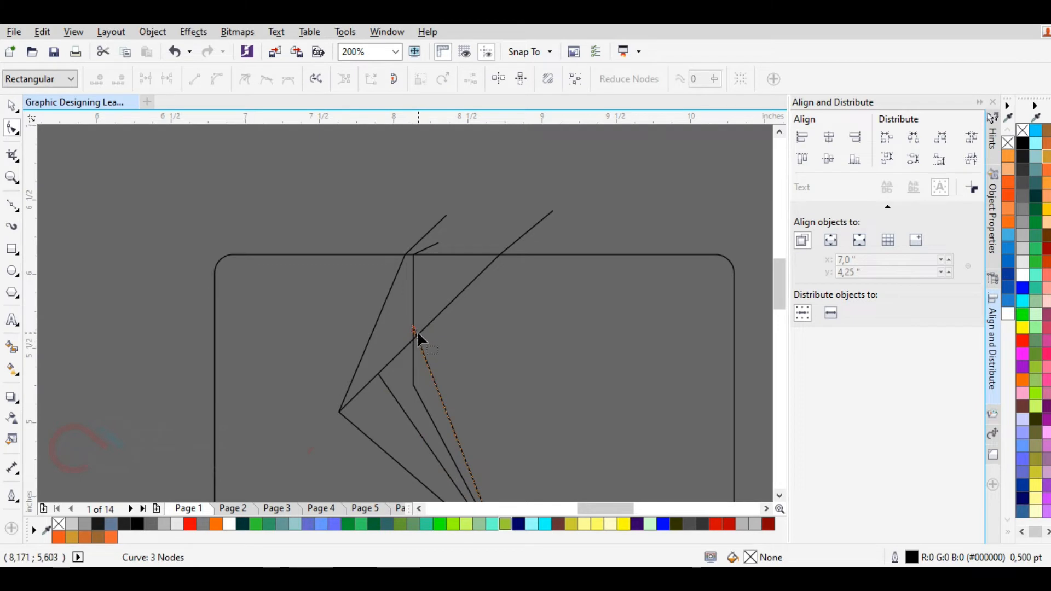
{"action": "left_click_drag", "start_coordinate": [417, 331], "coordinate": [418, 341]}
Adjust the diagonal's top-edge node by moving it left along the card edge and partly back right.
{"action": "left_click", "coordinate": [495, 267]}
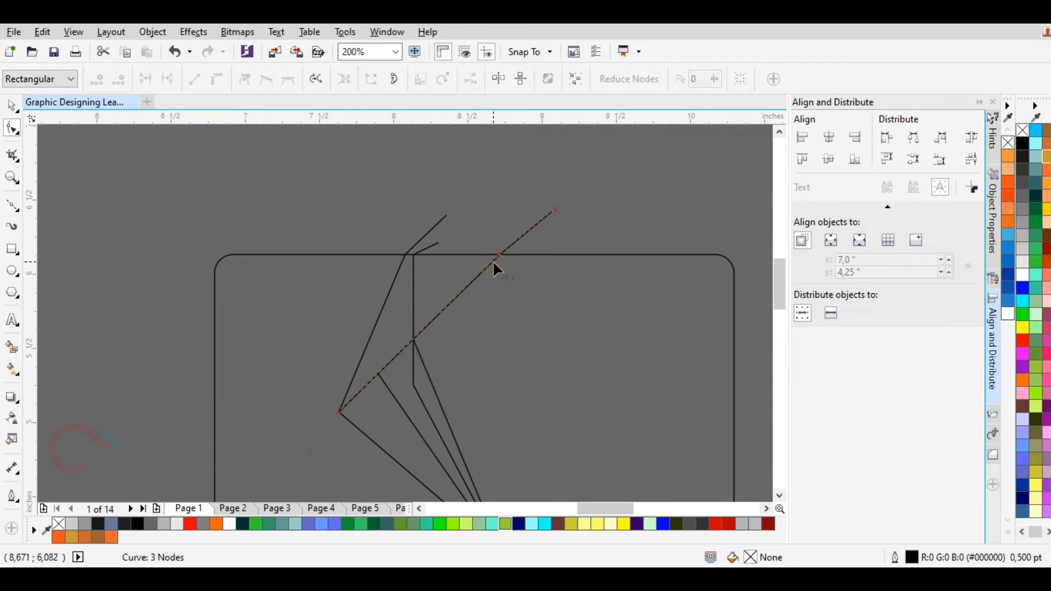
{"action": "left_click_drag", "start_coordinate": [498, 254], "coordinate": [475, 255]}
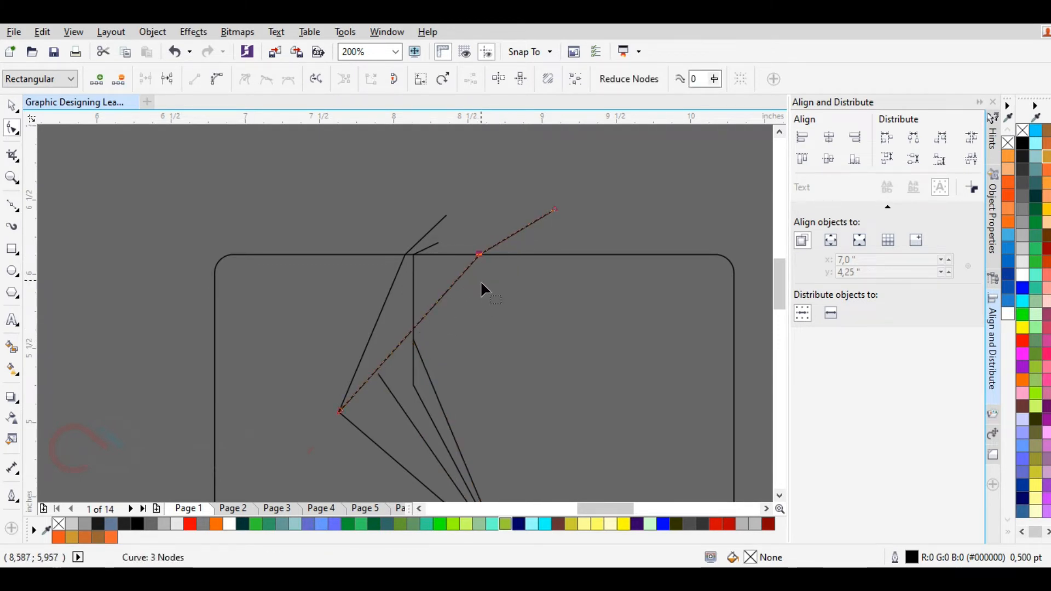
{"action": "scroll", "coordinate": [481, 280], "scroll_direction": "down", "scroll_amount": 2}
{"action": "scroll", "coordinate": [497, 277], "scroll_direction": "up", "scroll_amount": 2}
{"action": "left_click", "coordinate": [466, 259]}
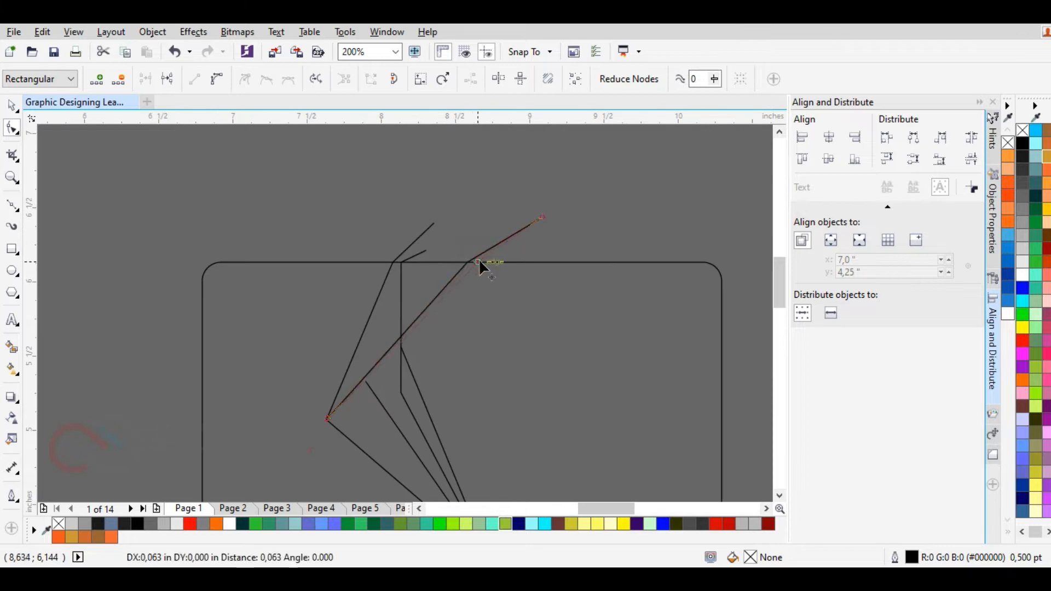
{"action": "scroll", "coordinate": [481, 260], "scroll_direction": "down", "scroll_amount": 2}
{"action": "scroll", "coordinate": [482, 262], "scroll_direction": "up", "scroll_amount": 2}
Place the right inner line's upper end exactly on the crossing of the diagonal and the vertical segment.
{"action": "scroll", "coordinate": [410, 323], "scroll_direction": "up", "scroll_amount": 1}
{"action": "scroll", "coordinate": [411, 322], "scroll_direction": "up", "scroll_amount": 1}
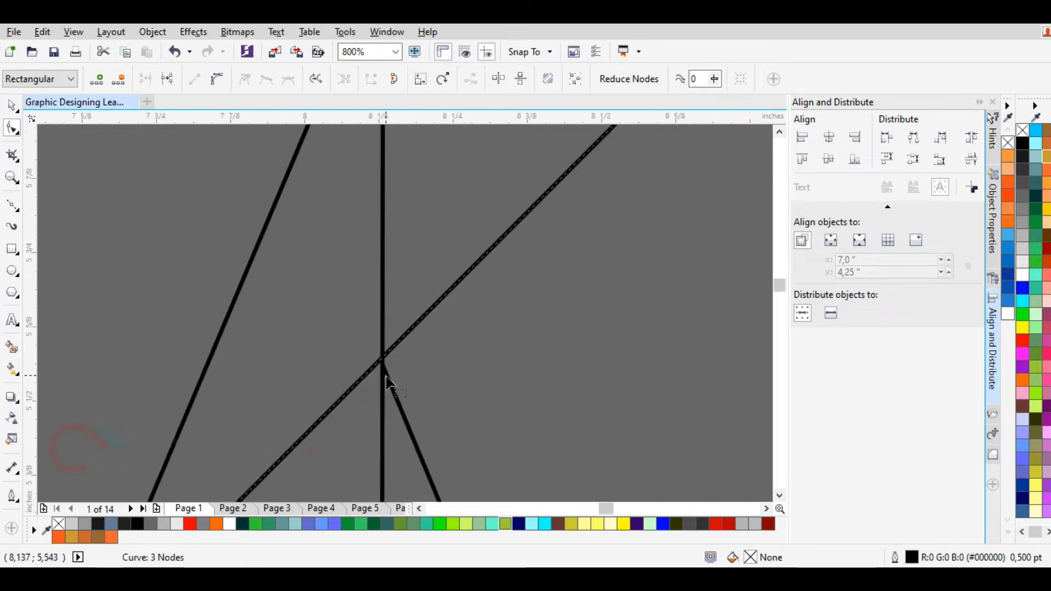
{"action": "left_click", "coordinate": [387, 376]}
{"action": "left_click_drag", "start_coordinate": [385, 377], "coordinate": [384, 358]}
{"action": "scroll", "coordinate": [410, 337], "scroll_direction": "down", "scroll_amount": 1}
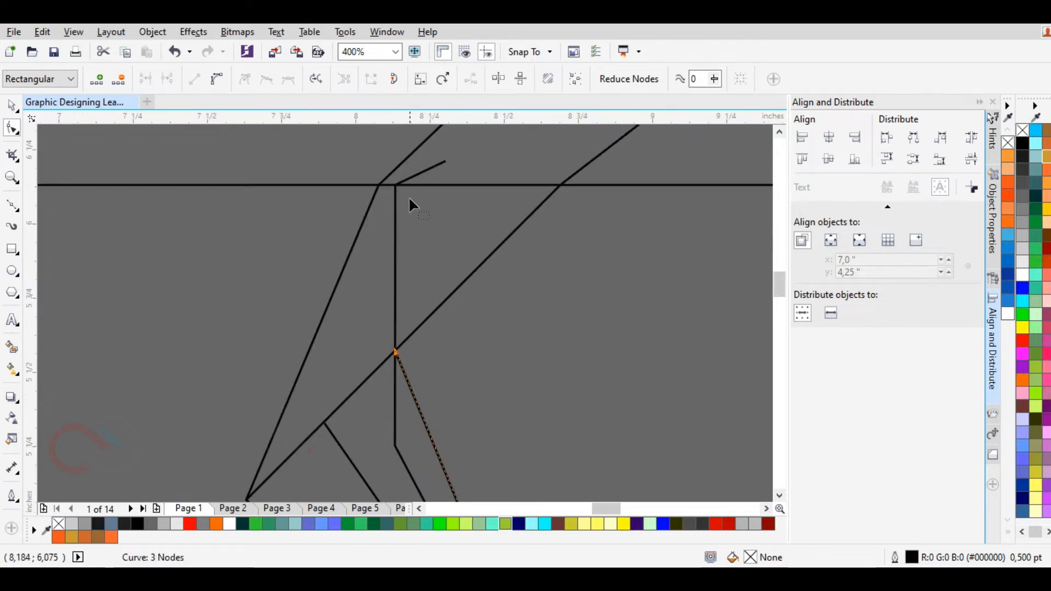
{"action": "scroll", "coordinate": [399, 186], "scroll_direction": "down", "scroll_amount": 1}
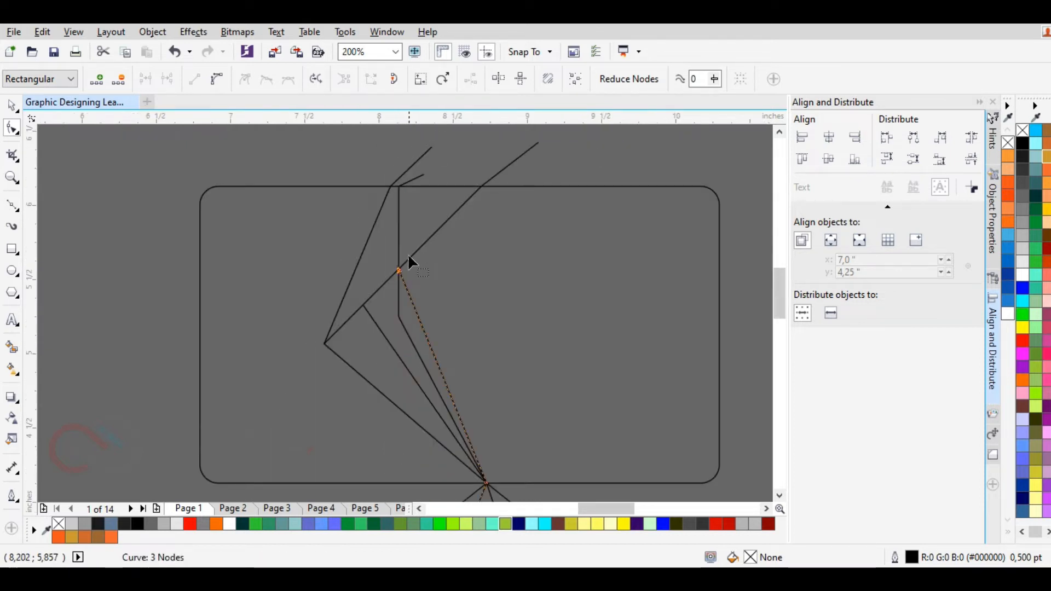
Smart-fill the two regions above the diagonal on either side of the vertical segment in slate blue with a hairline outline.
{"action": "left_click", "coordinate": [472, 347]}
{"action": "left_click", "coordinate": [12, 104]}
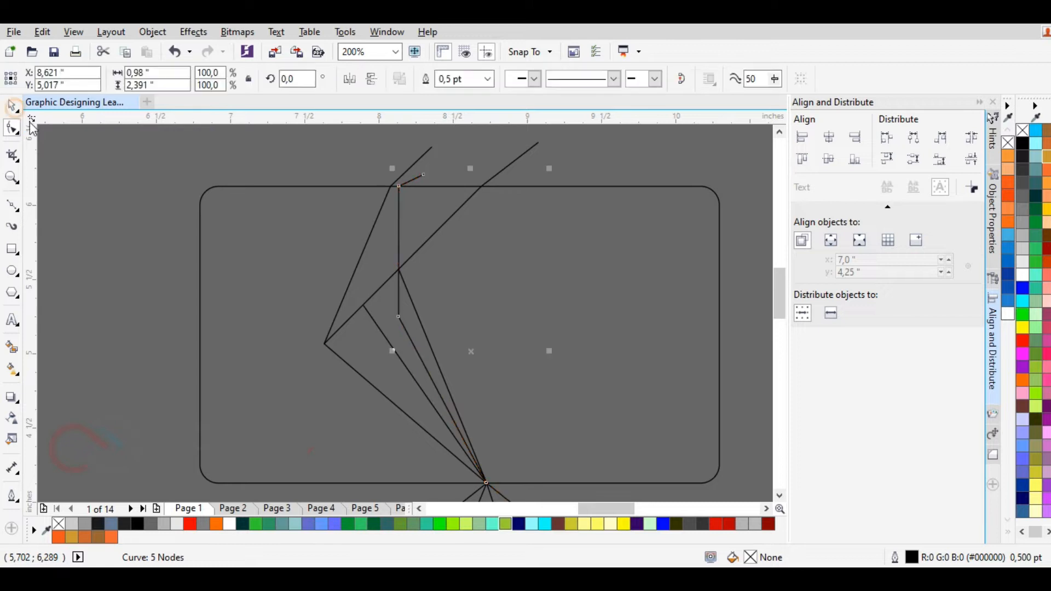
{"action": "left_click", "coordinate": [91, 263]}
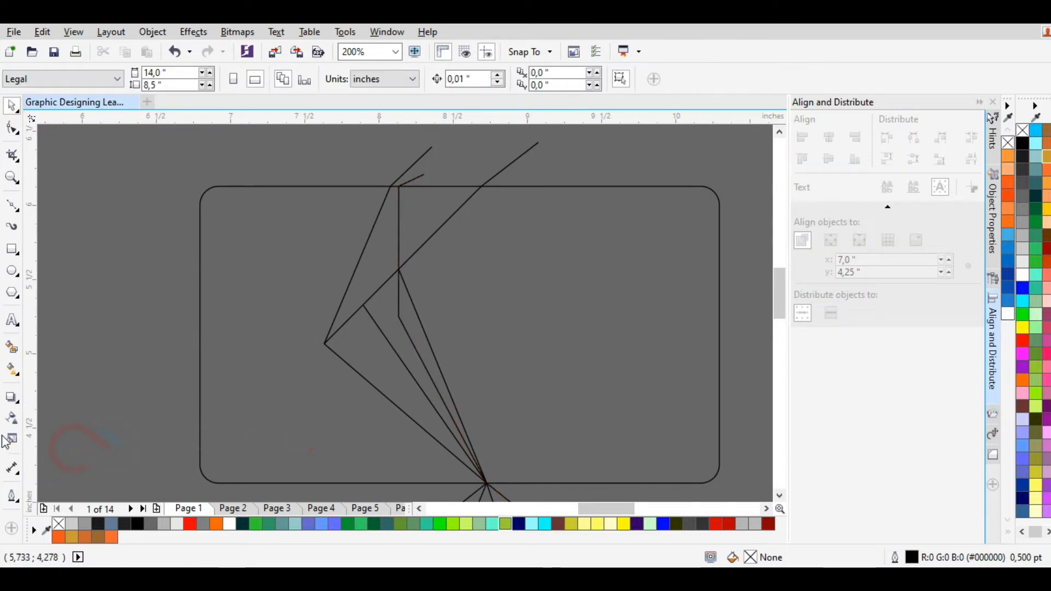
{"action": "left_click", "coordinate": [13, 347]}
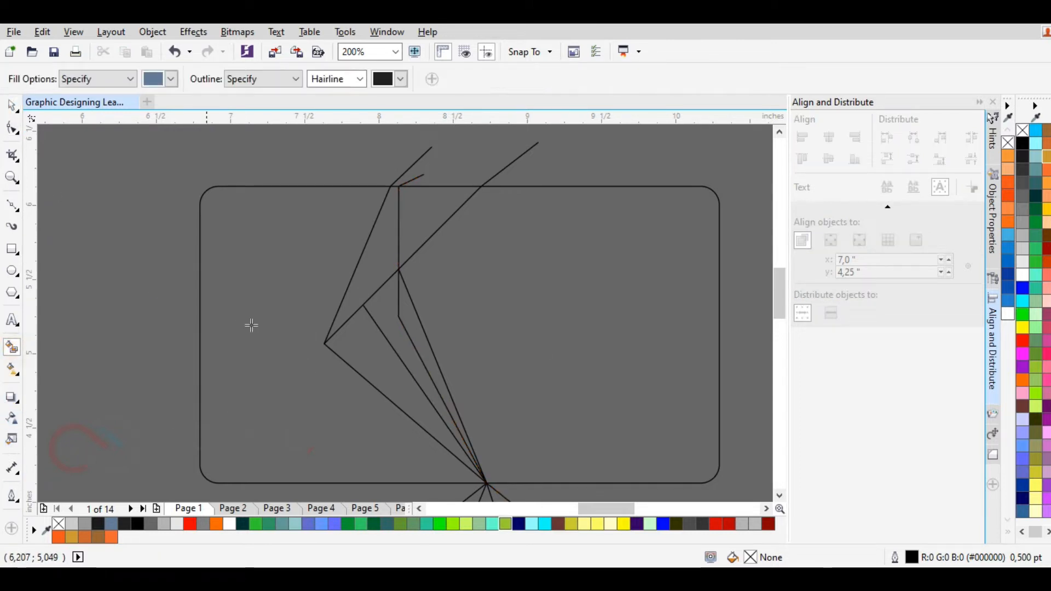
{"action": "left_click", "coordinate": [420, 226]}
{"action": "left_click", "coordinate": [387, 235]}
{"action": "left_click", "coordinate": [363, 333]}
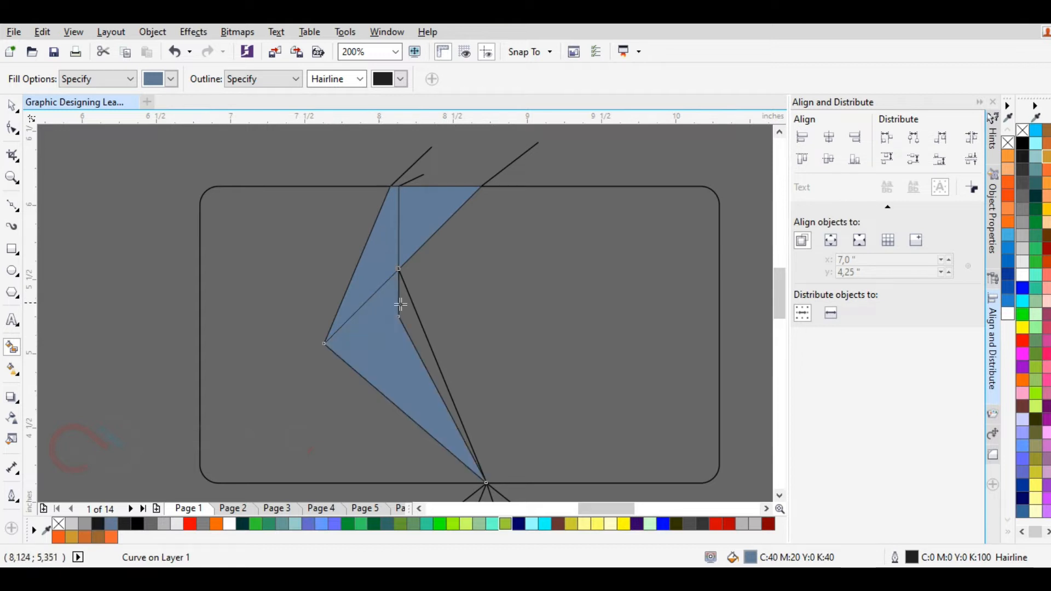
{"action": "key", "text": "ctrl+z"}
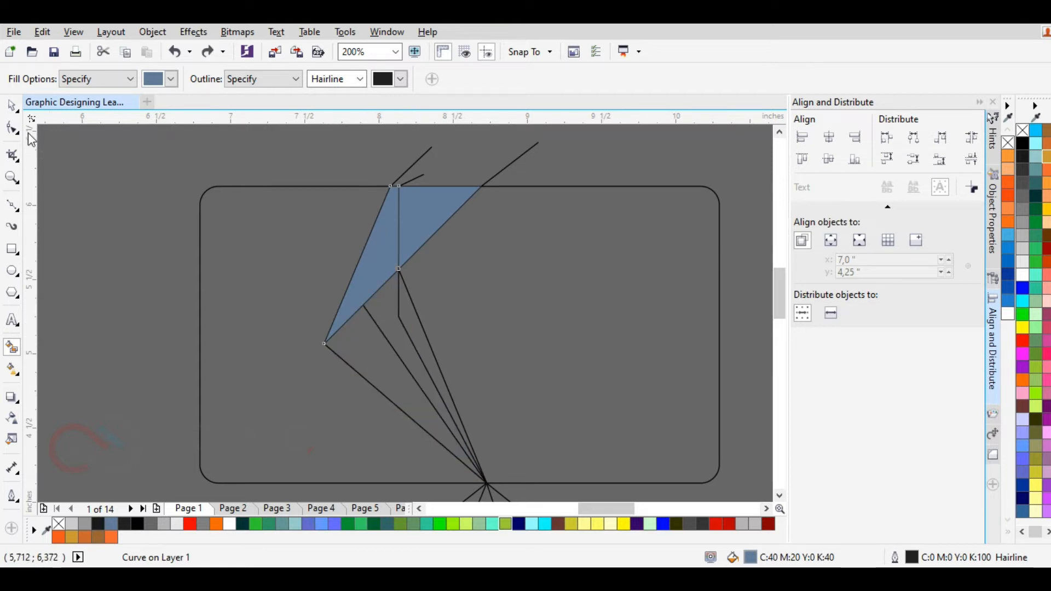
Fit the left inner line's upper end precisely onto the diagonal to close the gap there.
{"action": "left_click", "coordinate": [12, 105]}
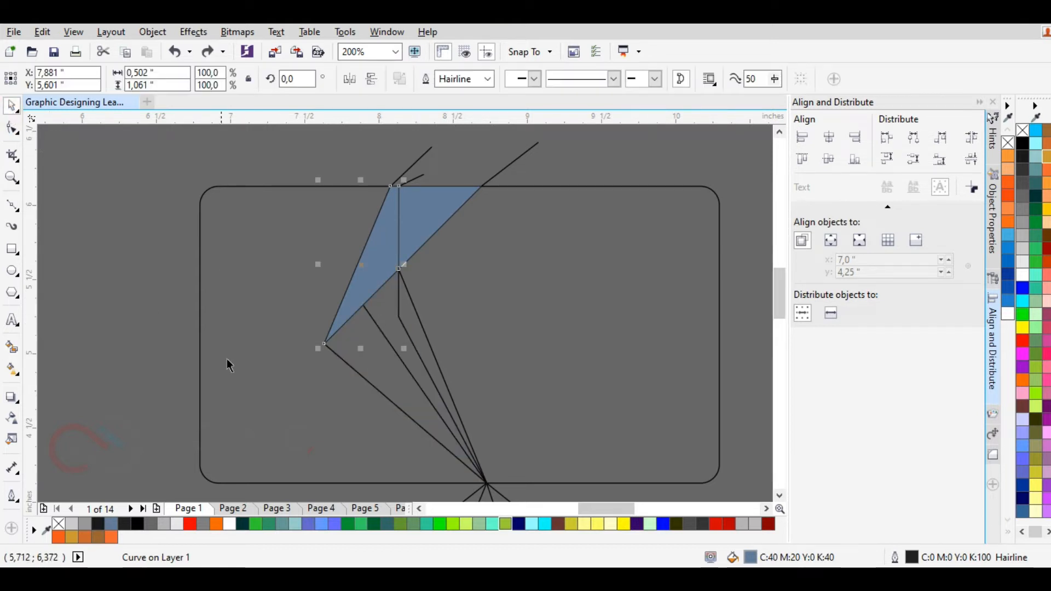
{"action": "left_click", "coordinate": [12, 130]}
{"action": "scroll", "coordinate": [351, 325], "scroll_direction": "up", "scroll_amount": 1}
{"action": "left_click", "coordinate": [382, 305]}
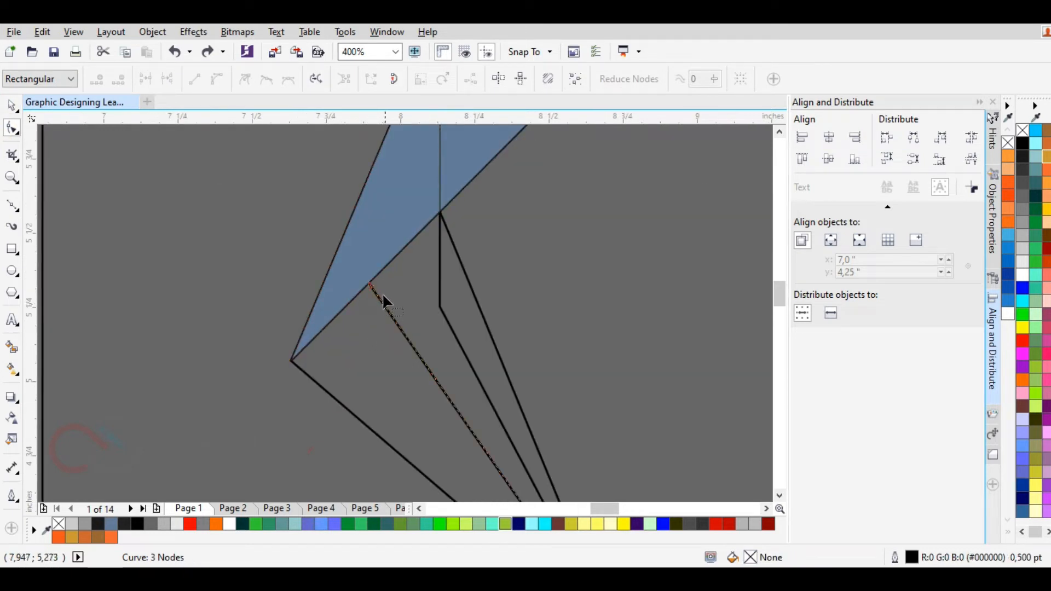
{"action": "scroll", "coordinate": [372, 293], "scroll_direction": "up", "scroll_amount": 3}
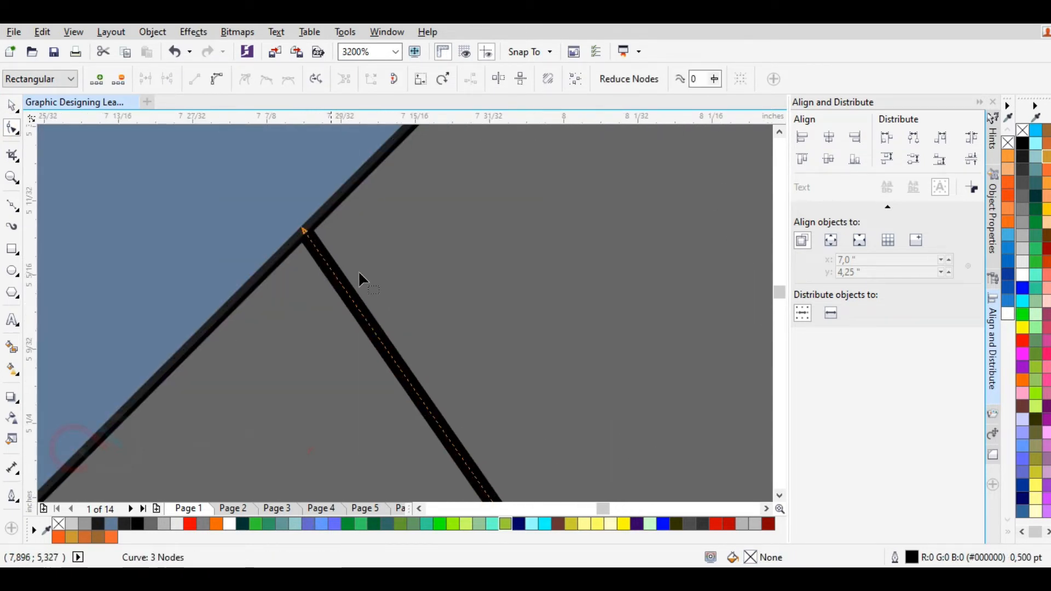
{"action": "scroll", "coordinate": [440, 284], "scroll_direction": "down", "scroll_amount": 3}
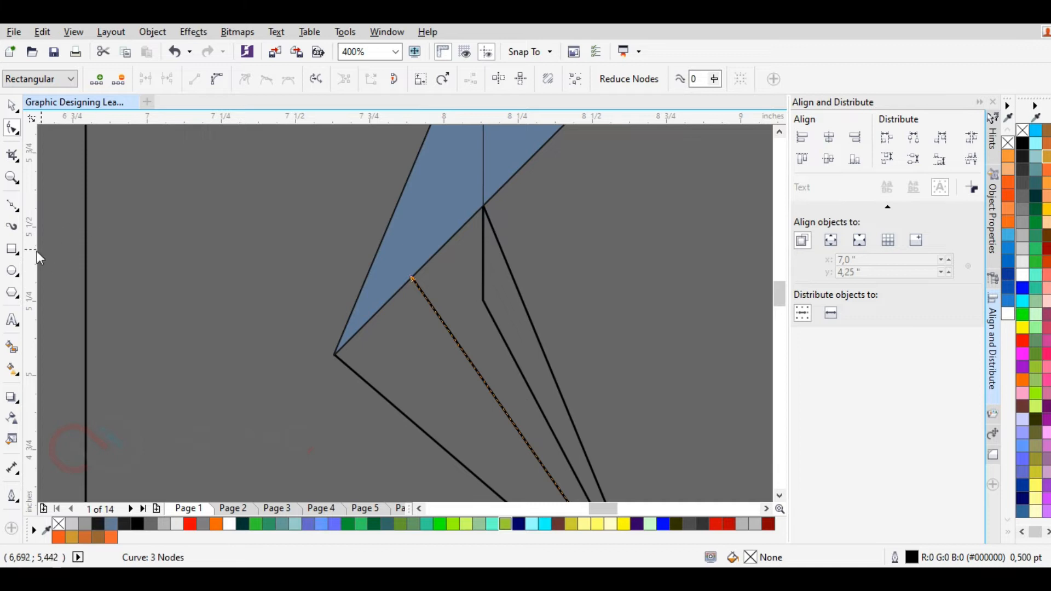
Smart-fill the narrow region between the left inner line and the five-node line below the diagonal in slate blue.
{"action": "left_click", "coordinate": [12, 347]}
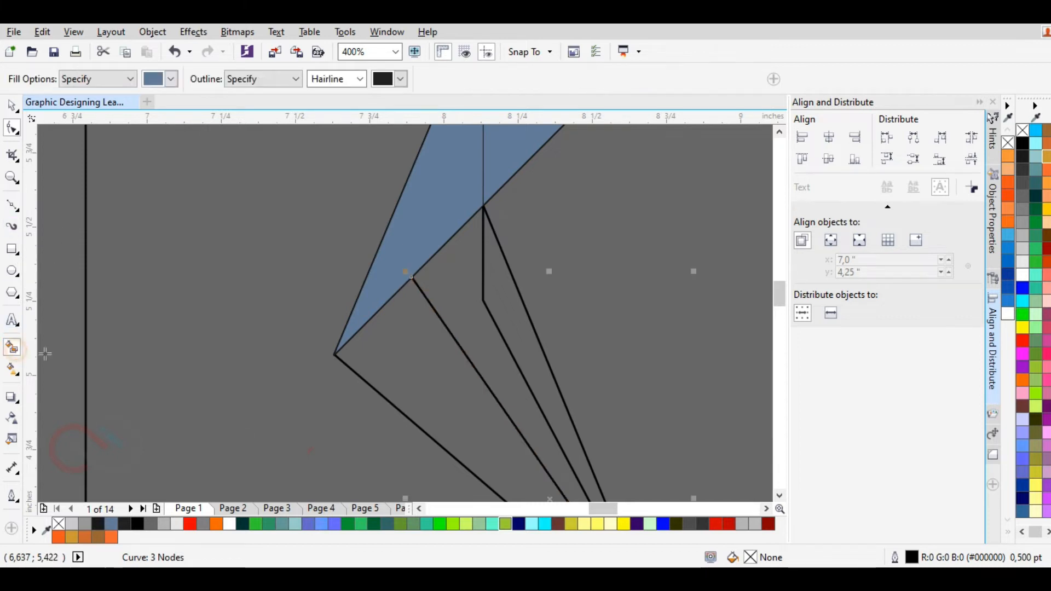
{"action": "left_click", "coordinate": [398, 335]}
{"action": "key", "text": "ctrl+z"}
{"action": "left_click", "coordinate": [438, 286]}
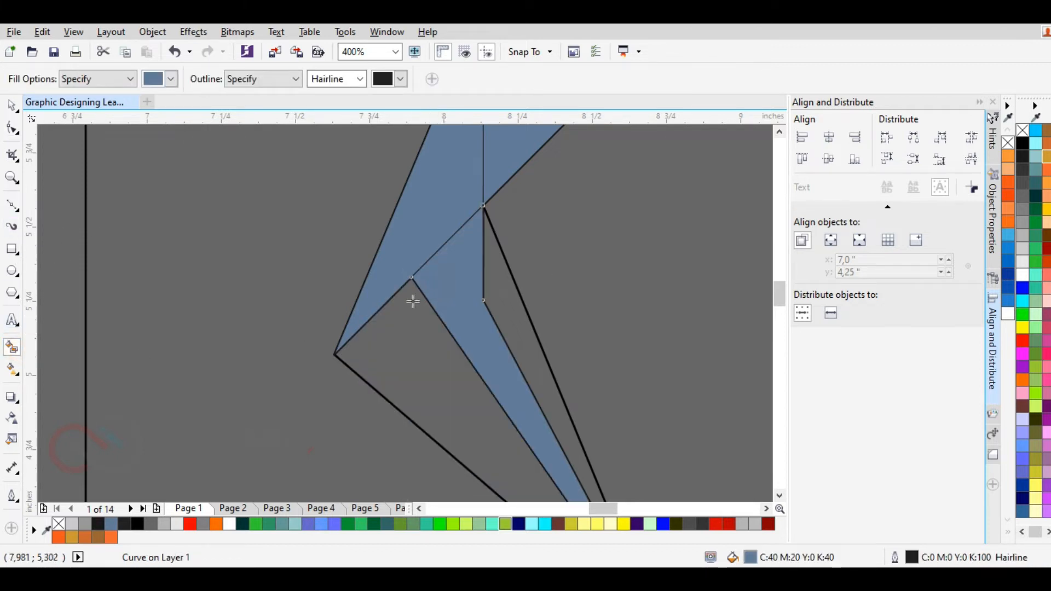
{"action": "left_click", "coordinate": [413, 301]}
{"action": "key", "text": "ctrl+z"}
{"action": "scroll", "coordinate": [418, 293], "scroll_direction": "down", "scroll_amount": 1}
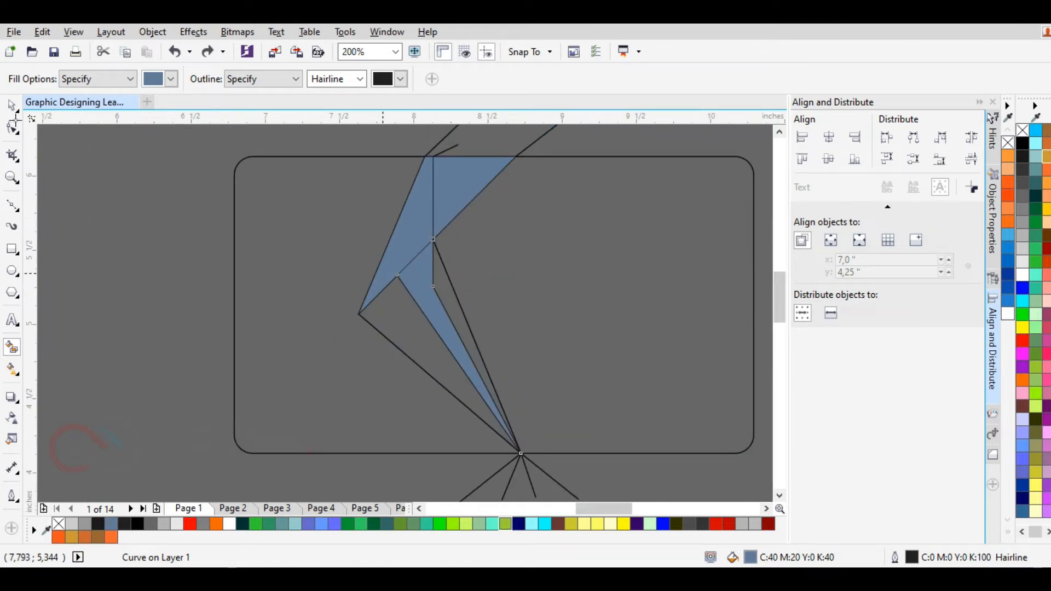
Examine at close range where the left inner line and the narrow filled shape meet the diagonal.
{"action": "scroll", "coordinate": [406, 314], "scroll_direction": "up", "scroll_amount": 1}
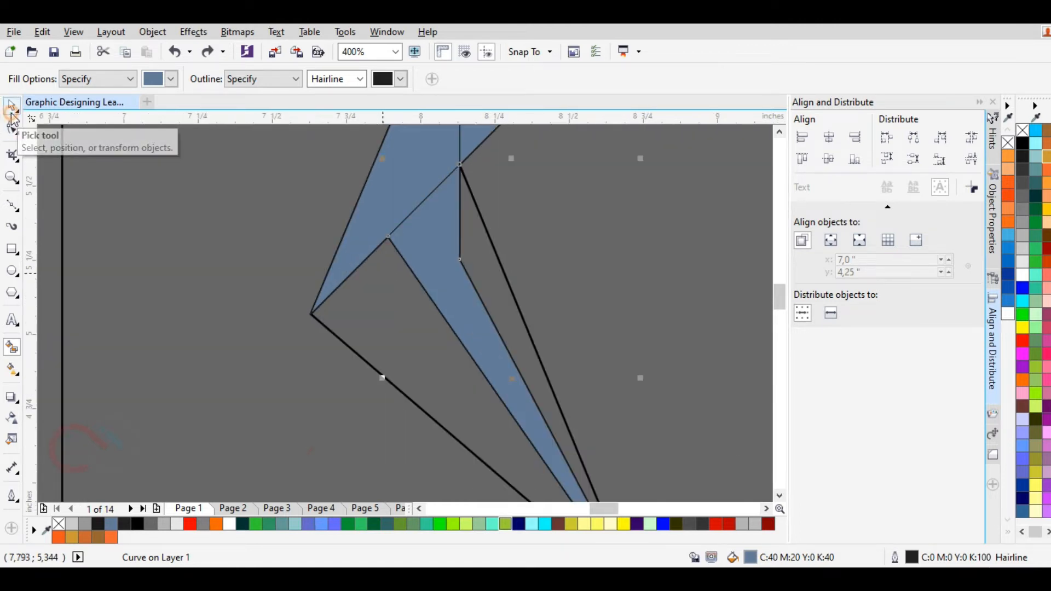
{"action": "left_click", "coordinate": [12, 106]}
{"action": "left_click", "coordinate": [12, 128]}
{"action": "scroll", "coordinate": [400, 274], "scroll_direction": "up", "scroll_amount": 2}
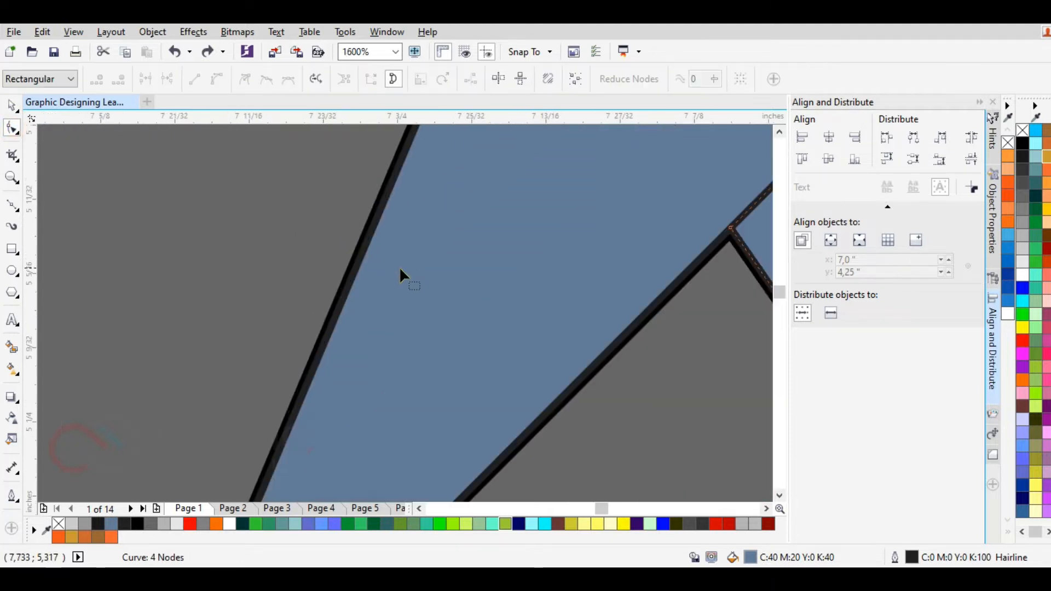
{"action": "scroll", "coordinate": [732, 212], "scroll_direction": "up", "scroll_amount": 2}
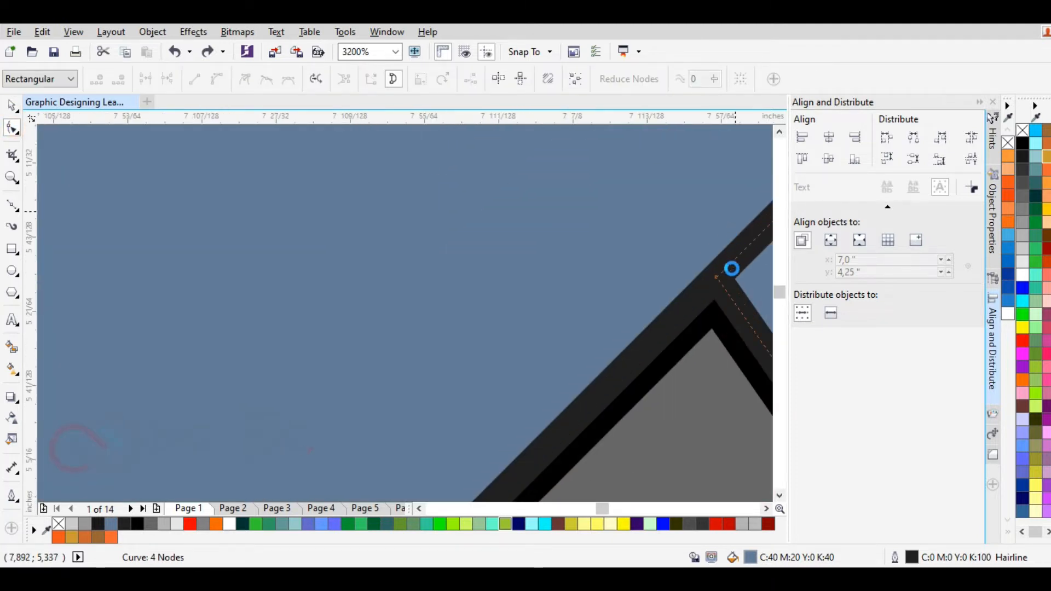
{"action": "scroll", "coordinate": [465, 302], "scroll_direction": "down", "scroll_amount": 3}
{"action": "scroll", "coordinate": [408, 296], "scroll_direction": "down", "scroll_amount": 3}
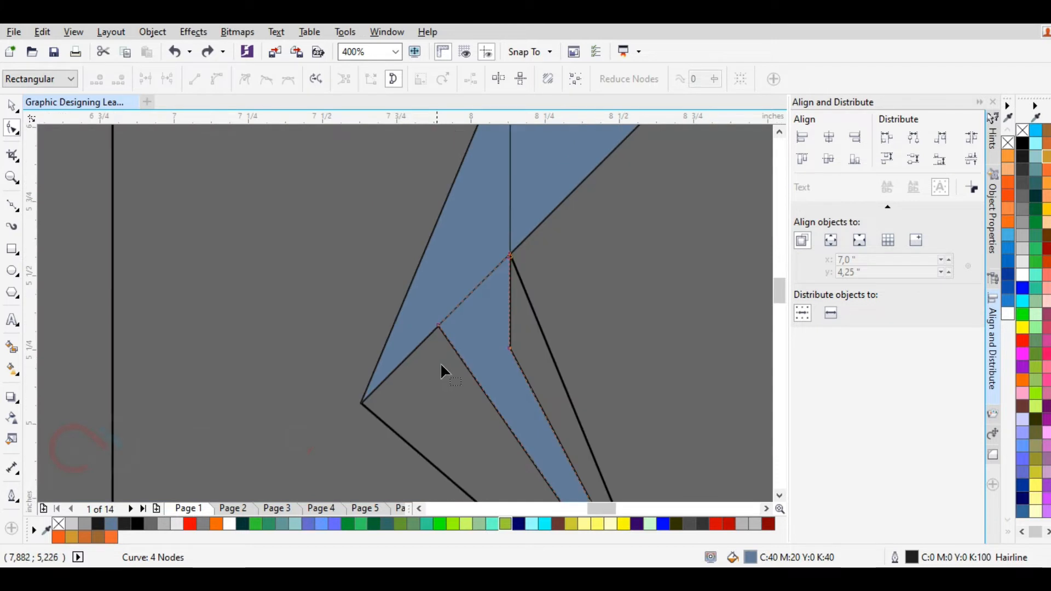
{"action": "scroll", "coordinate": [390, 365], "scroll_direction": "down", "scroll_amount": 1}
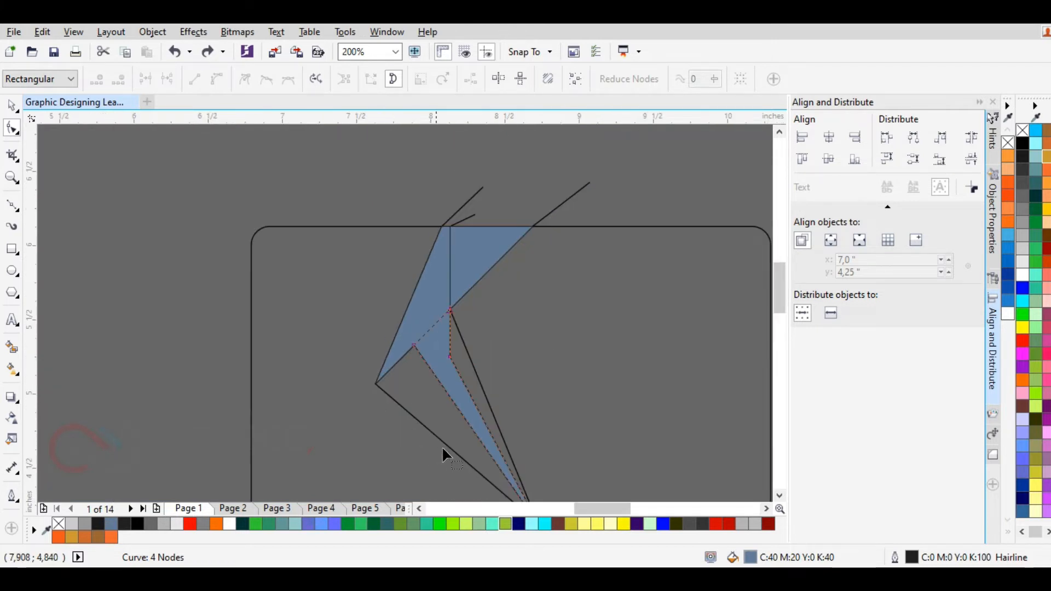
Smart-fill the sliver right of the five-node line, the left triangle below the diagonal and the card's large left area in slate blue.
{"action": "scroll", "coordinate": [482, 437], "scroll_direction": "down", "scroll_amount": 1}
{"action": "scroll", "coordinate": [490, 450], "scroll_direction": "up", "scroll_amount": 3}
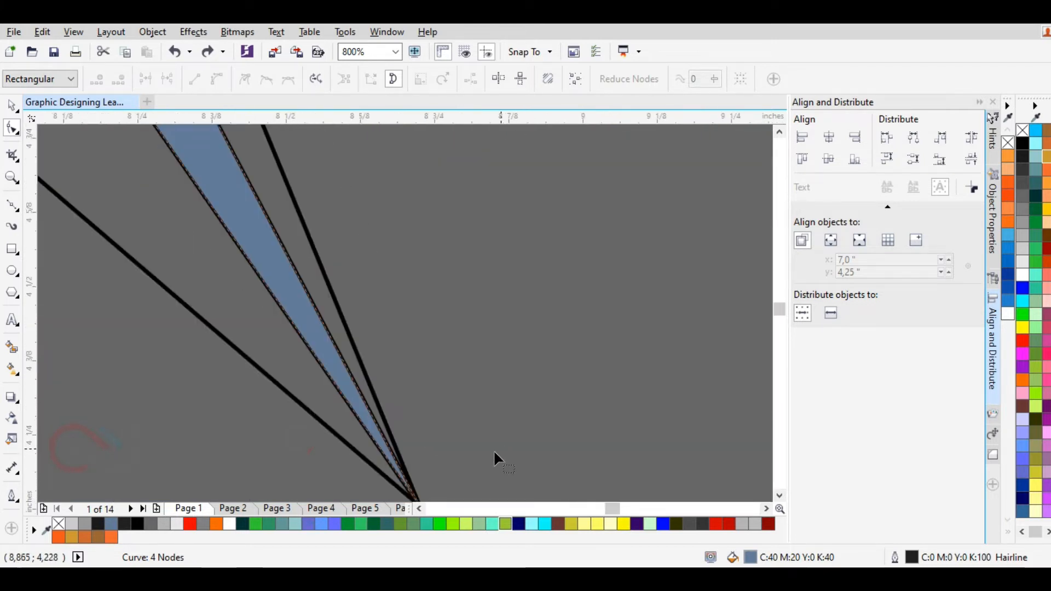
{"action": "scroll", "coordinate": [397, 418], "scroll_direction": "down", "scroll_amount": 2}
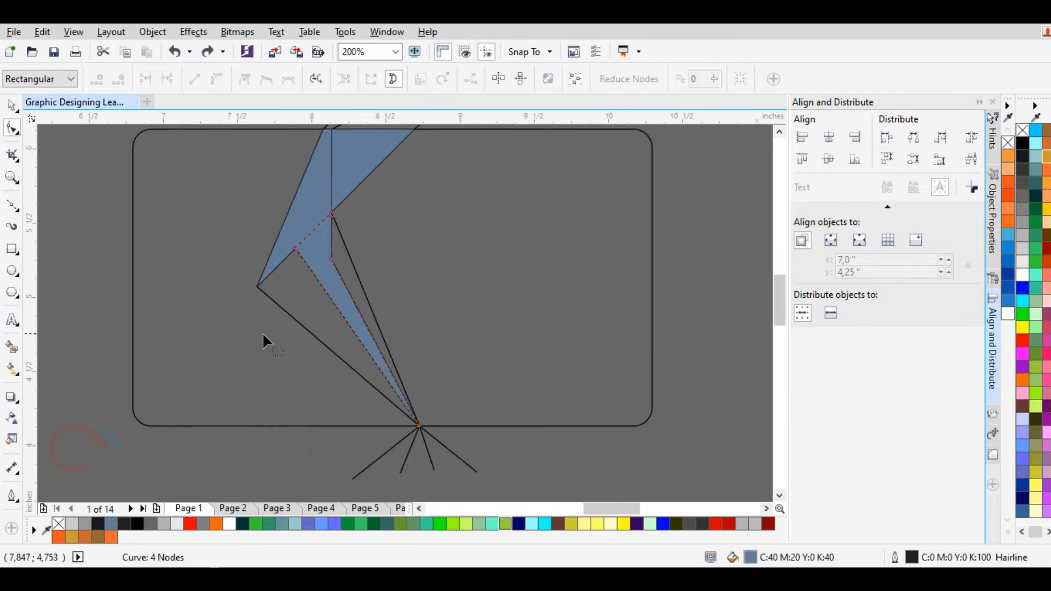
{"action": "left_click", "coordinate": [340, 265]}
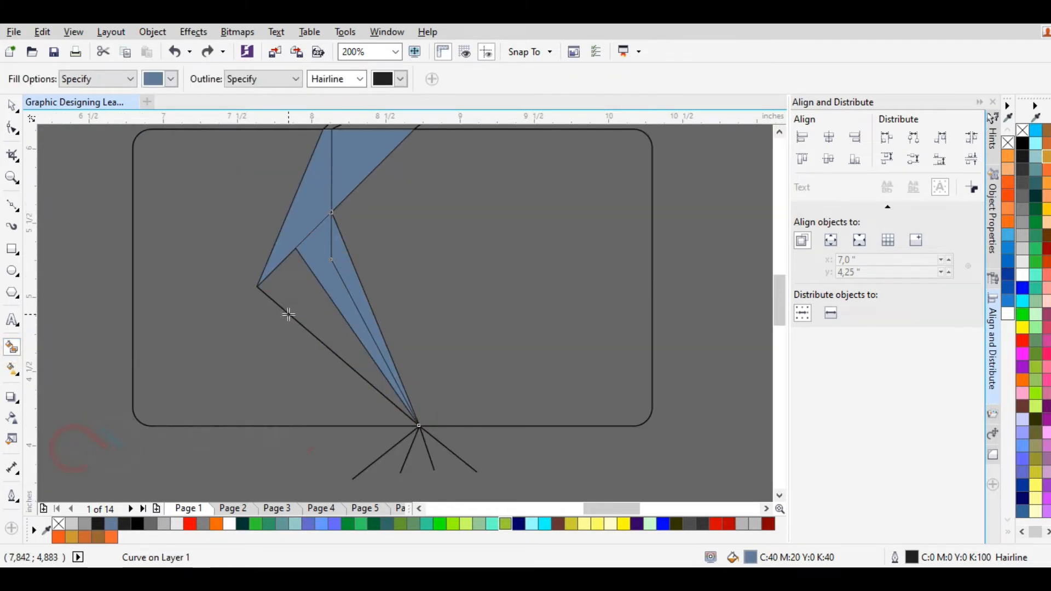
{"action": "left_click", "coordinate": [289, 314]}
{"action": "left_click", "coordinate": [297, 305]}
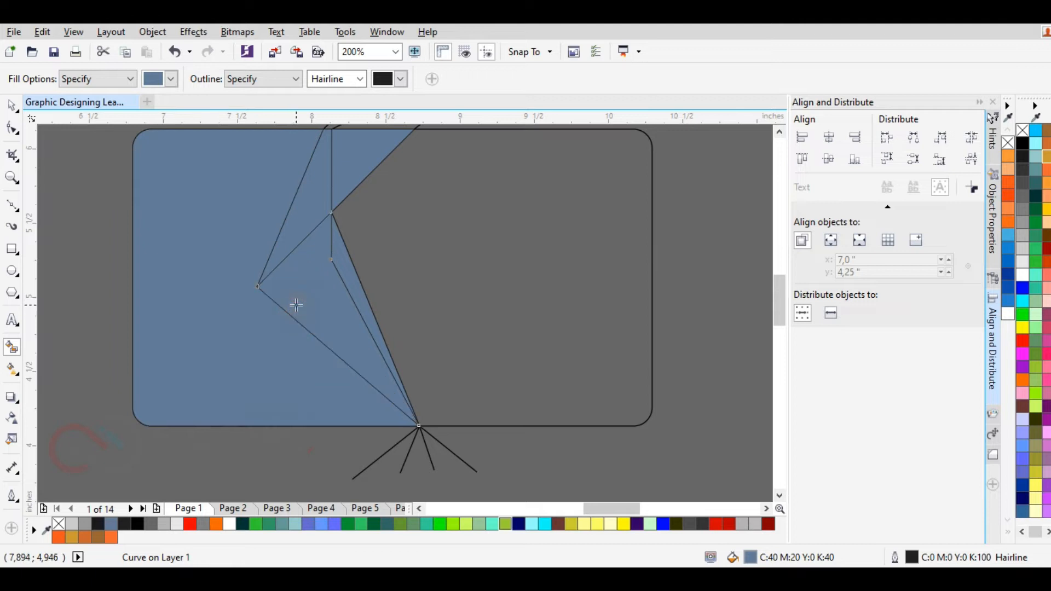
Delete the filled left triangle and the filled narrow inner shape below the diagonal.
{"action": "left_click", "coordinate": [12, 106]}
{"action": "key", "text": "Delete"}
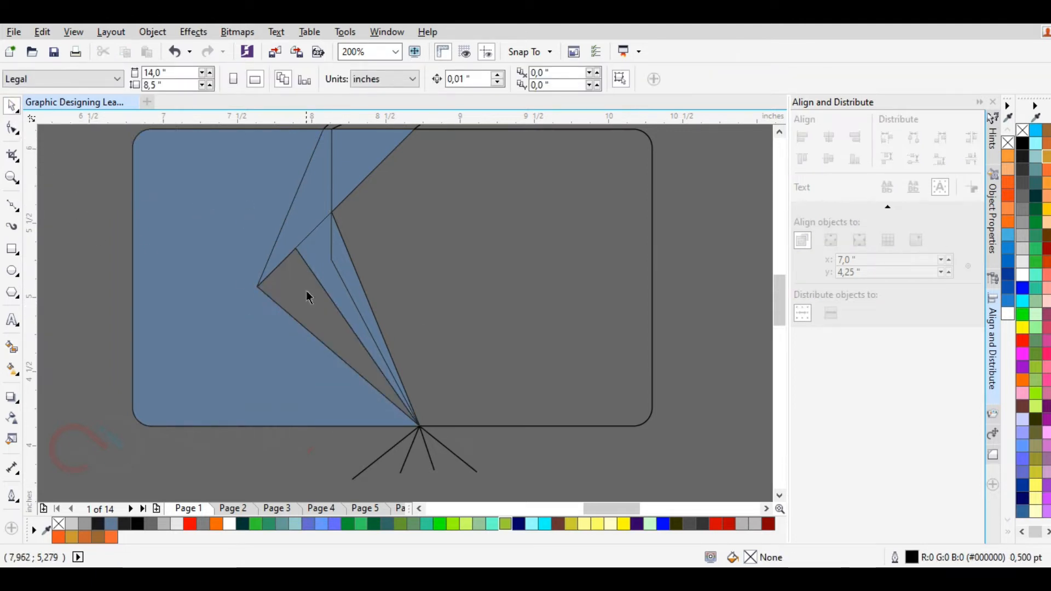
{"action": "left_click", "coordinate": [317, 261]}
{"action": "key", "text": "Delete"}
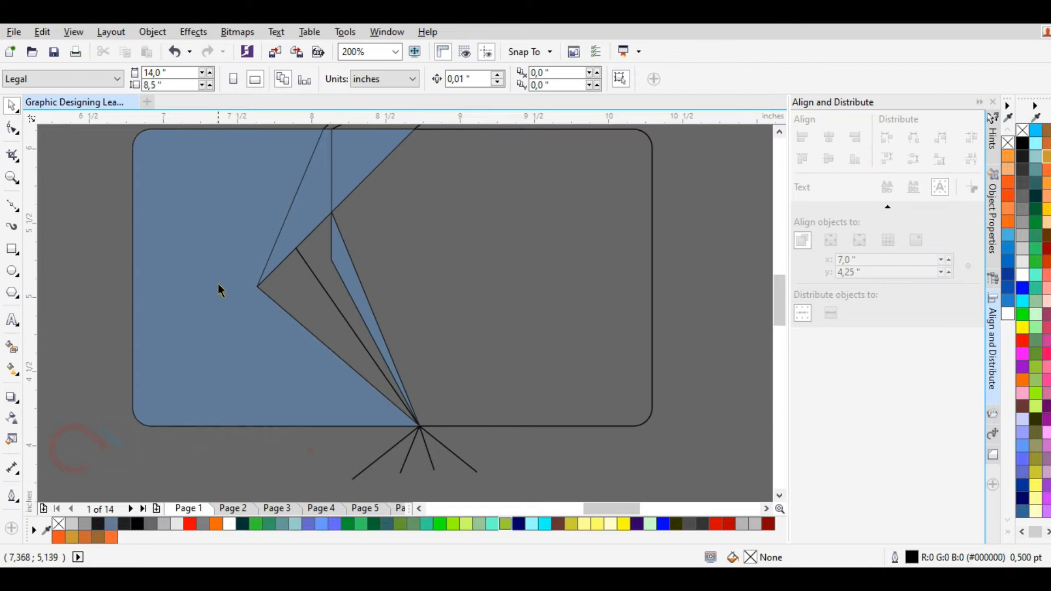
{"action": "left_click", "coordinate": [320, 284]}
{"action": "key", "text": "Delete"}
{"action": "key", "text": "ctrl+z"}
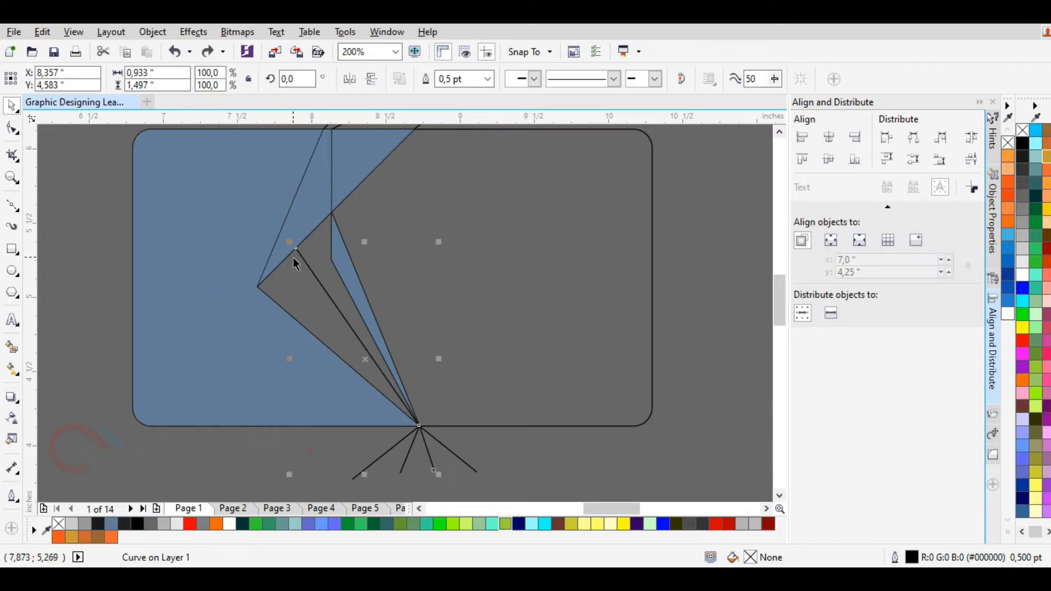
Extend the left inner line's upper end slightly past the diagonal and fit its middle node onto the shared vertex at the card's lower edge.
{"action": "left_click", "coordinate": [12, 131]}
{"action": "scroll", "coordinate": [297, 254], "scroll_direction": "up", "scroll_amount": 2}
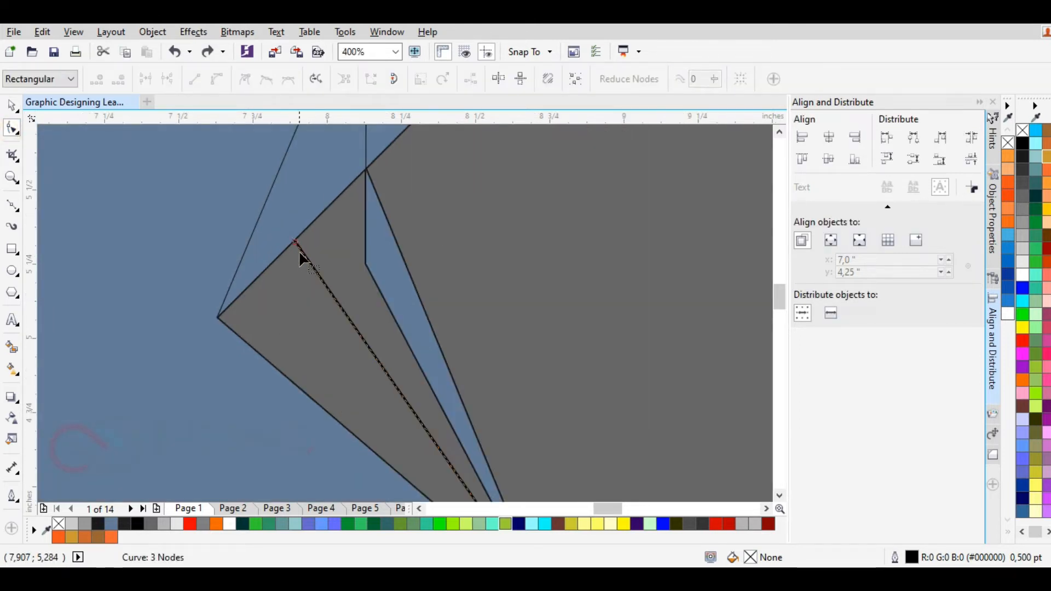
{"action": "left_click", "coordinate": [295, 239]}
{"action": "left_click_drag", "start_coordinate": [294, 239], "coordinate": [281, 219]}
{"action": "scroll", "coordinate": [298, 319], "scroll_direction": "down", "scroll_amount": 2}
{"action": "scroll", "coordinate": [423, 412], "scroll_direction": "up", "scroll_amount": 2}
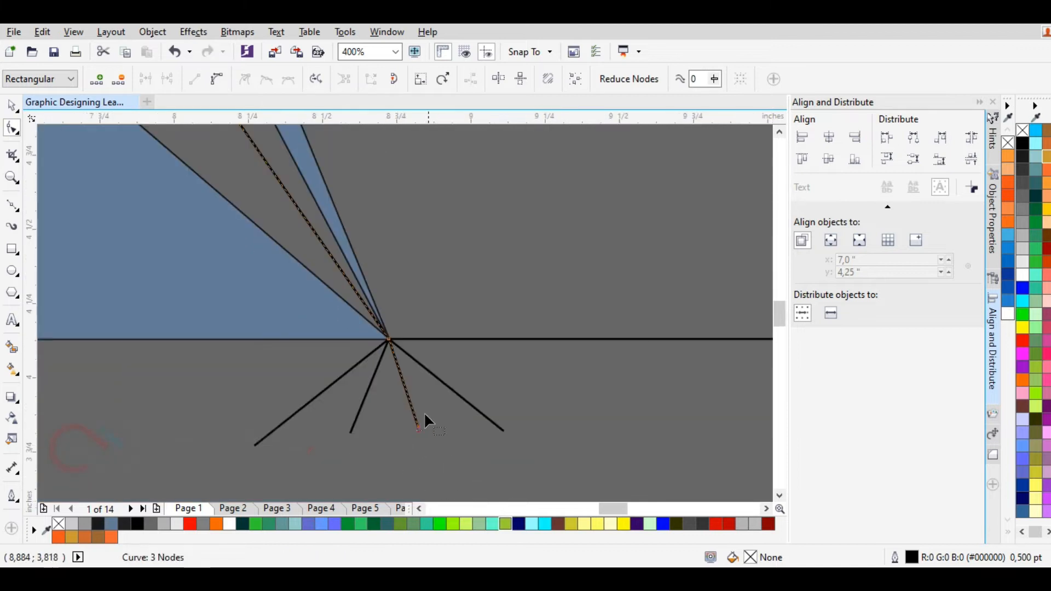
{"action": "left_click_drag", "start_coordinate": [390, 341], "coordinate": [388, 338]}
{"action": "scroll", "coordinate": [388, 335], "scroll_direction": "down", "scroll_amount": 4}
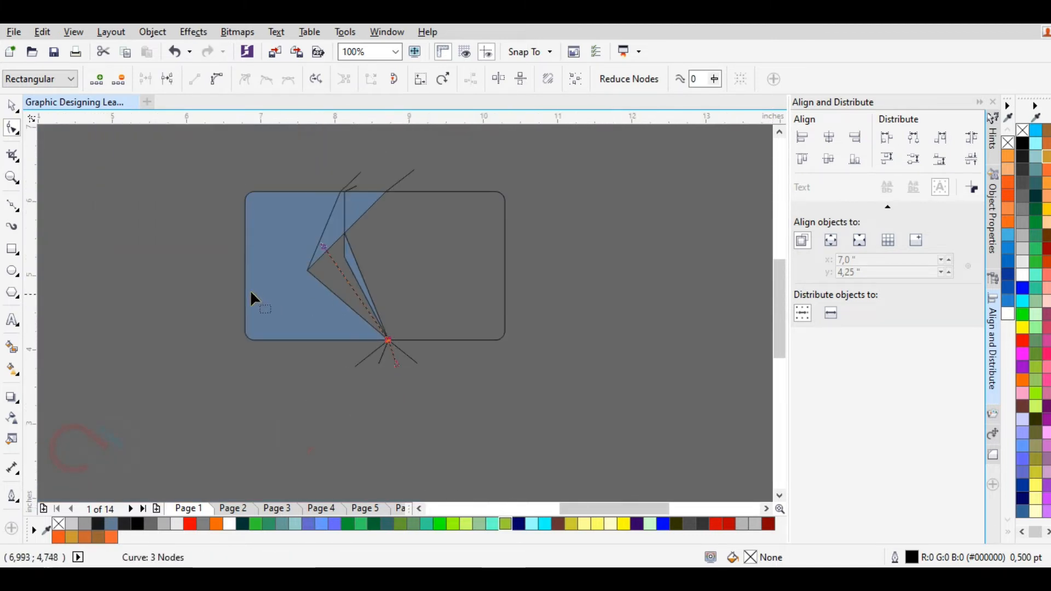
Smart-fill the narrow inner region, the left triangle below the diagonal and the large right area of the card in slate blue.
{"action": "left_click", "coordinate": [12, 348]}
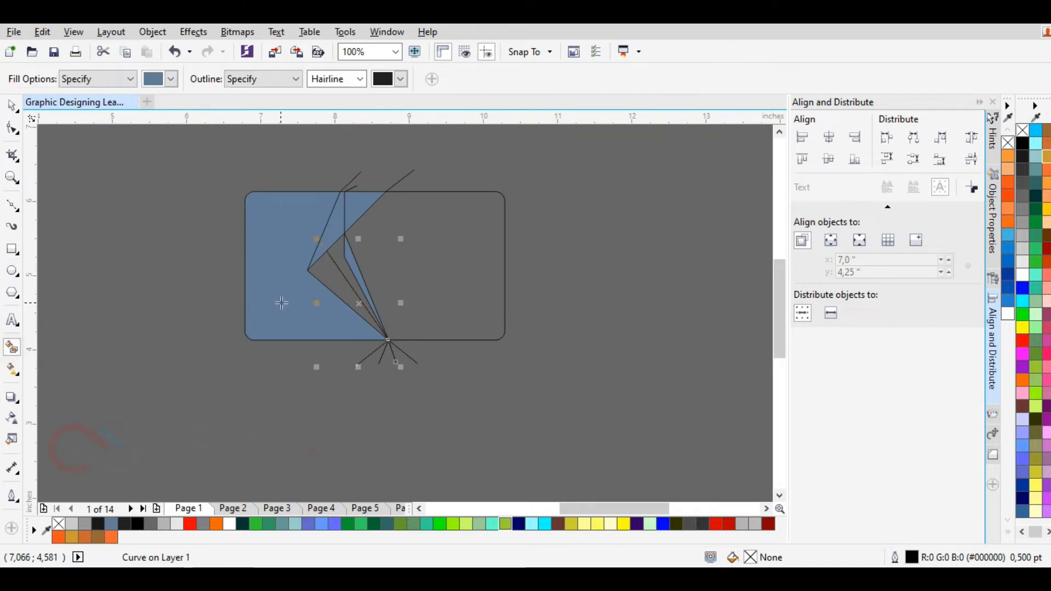
{"action": "left_click", "coordinate": [327, 282]}
{"action": "key", "text": "ctrl+z"}
{"action": "left_click", "coordinate": [359, 286]}
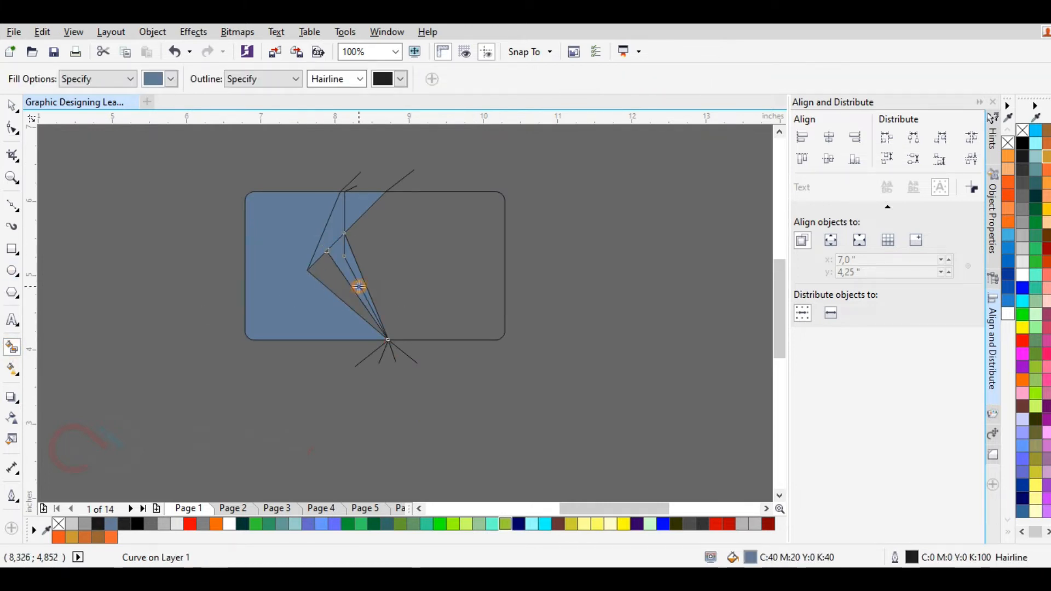
{"action": "left_click", "coordinate": [355, 297]}
{"action": "left_click", "coordinate": [368, 267]}
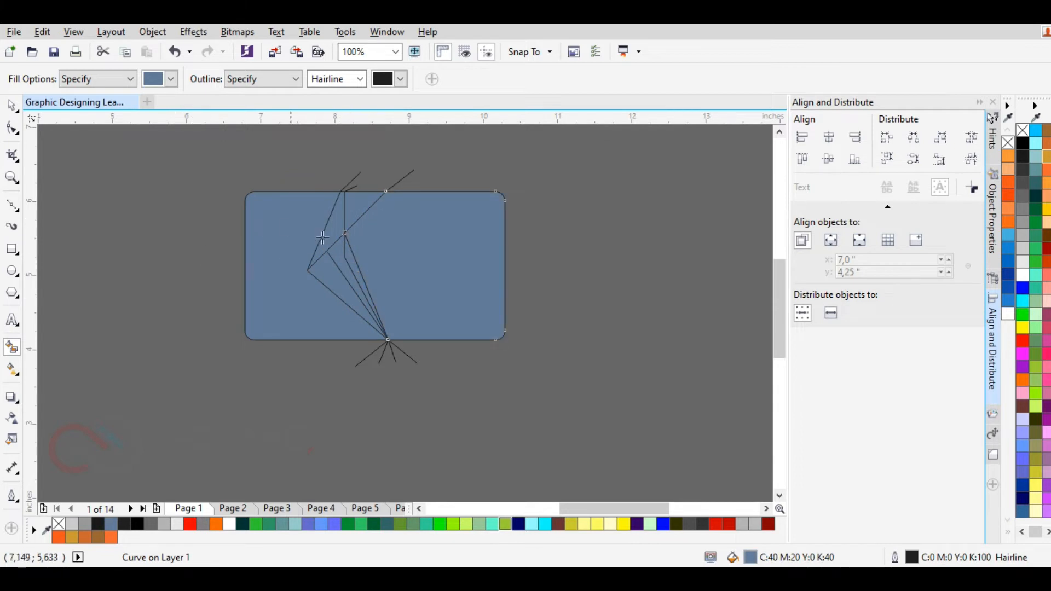
Weld the large right area, the upper triangle and the sliver into one shape and fill it light grey (#CCCCCC).
{"action": "left_click", "coordinate": [8, 102]}
{"action": "left_click", "coordinate": [318, 366]}
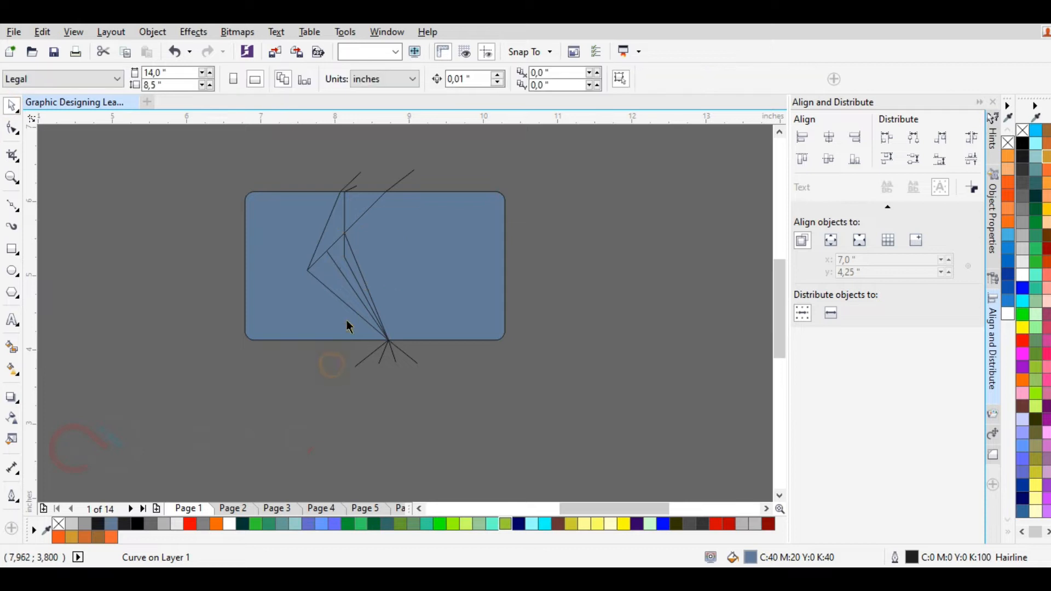
{"action": "left_click", "coordinate": [353, 257]}
{"action": "left_click", "coordinate": [352, 198], "text": "shift"}
{"action": "left_click", "coordinate": [351, 205], "text": "shift"}
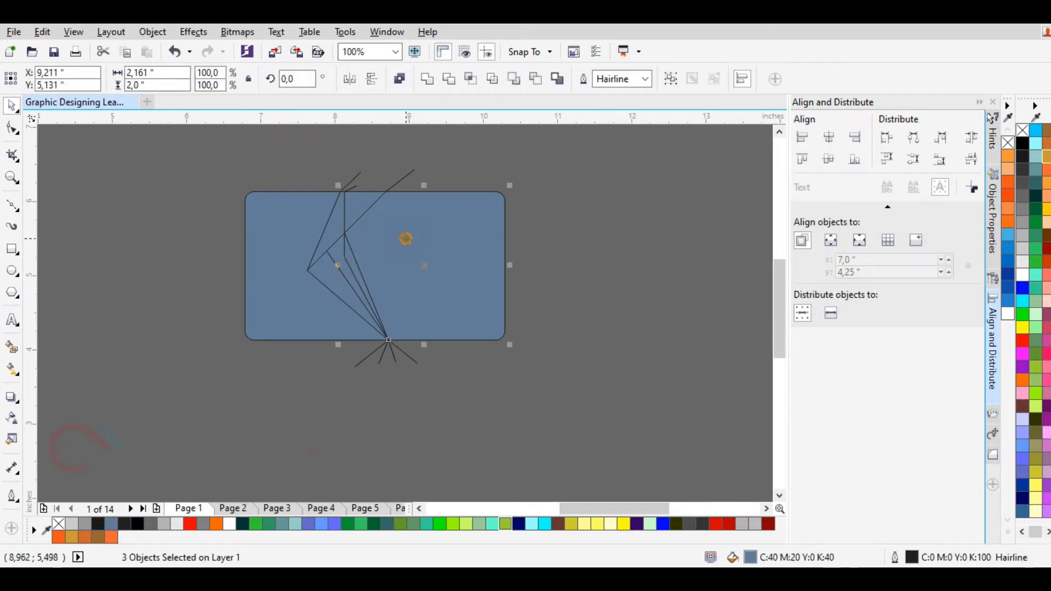
{"action": "left_click", "coordinate": [427, 78]}
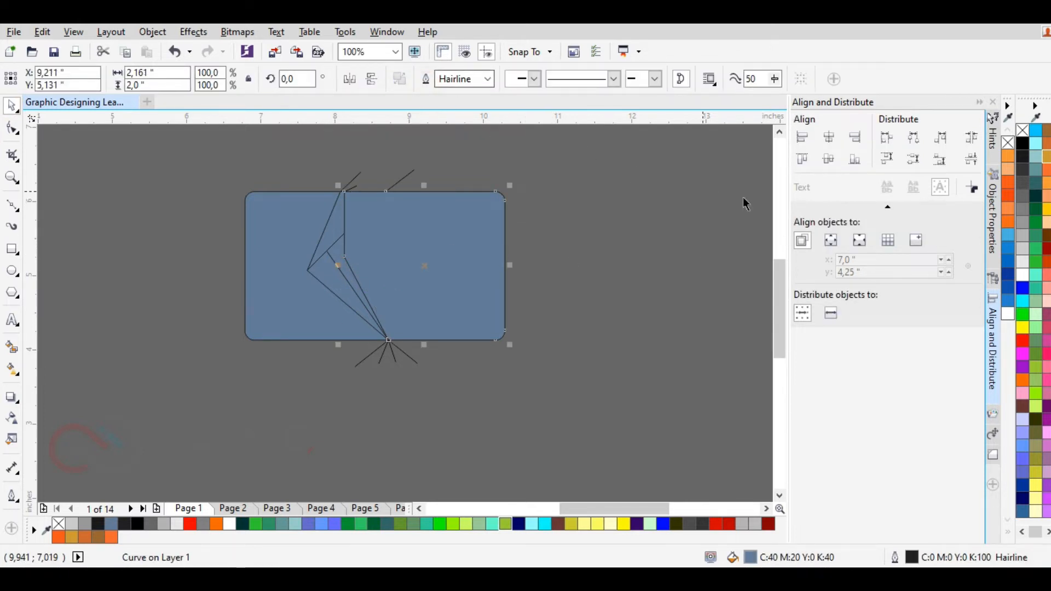
{"action": "left_click", "coordinate": [1022, 249]}
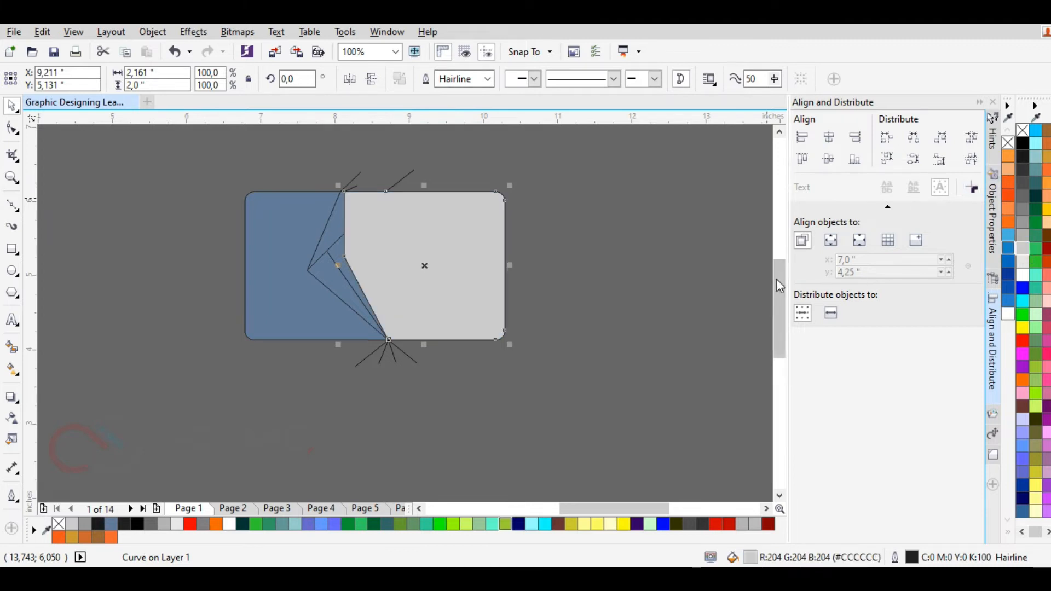
Smart-fill the triangle between the vertical segment and the diagonal in slate blue and weld it to the facet on its left.
{"action": "scroll", "coordinate": [378, 265], "scroll_direction": "up", "scroll_amount": 2}
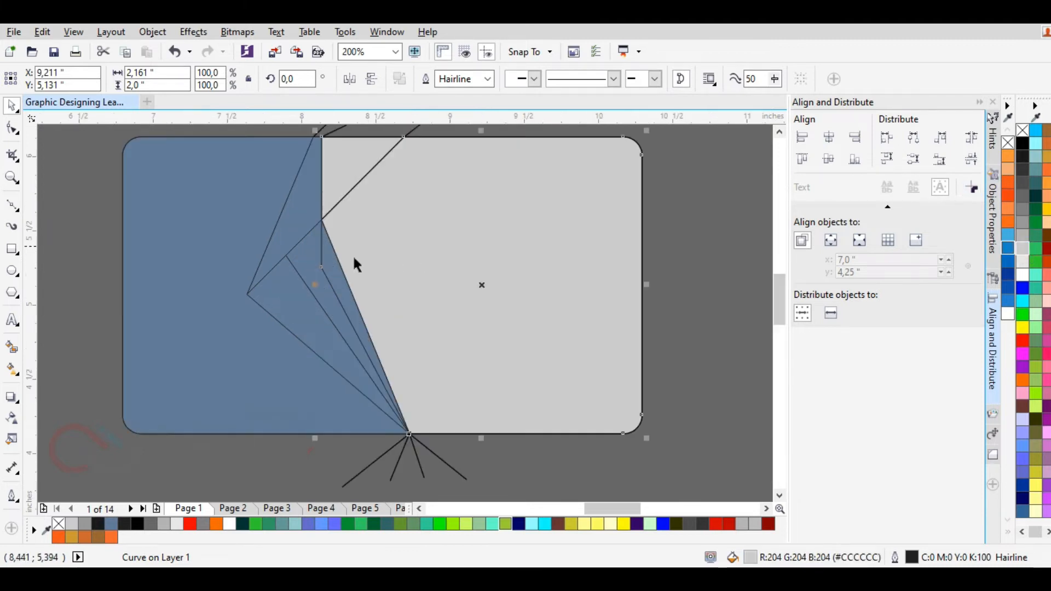
{"action": "left_click", "coordinate": [208, 435]}
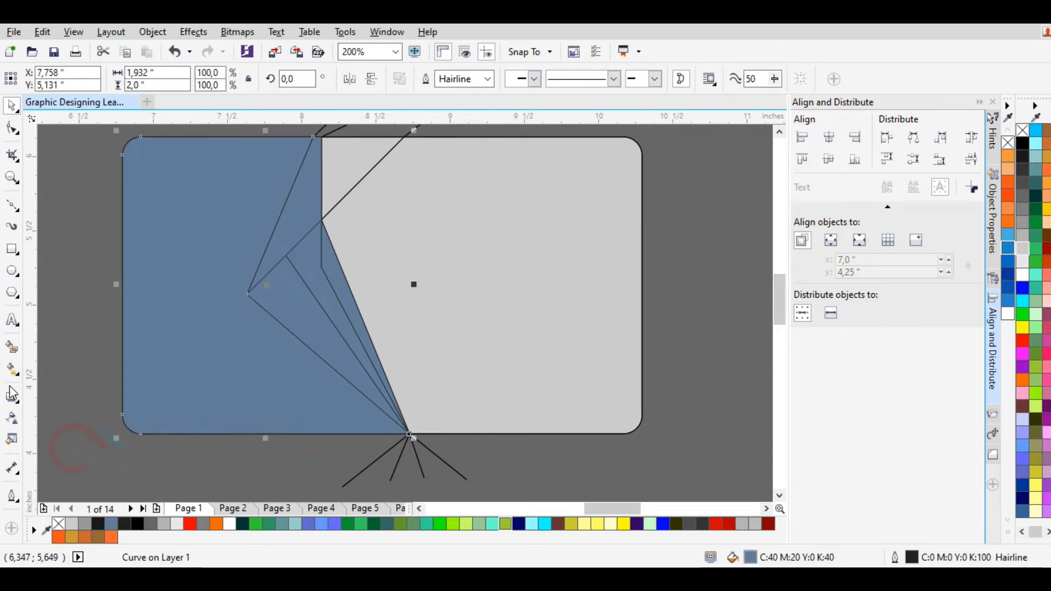
{"action": "left_click", "coordinate": [12, 347]}
{"action": "left_click", "coordinate": [332, 173]}
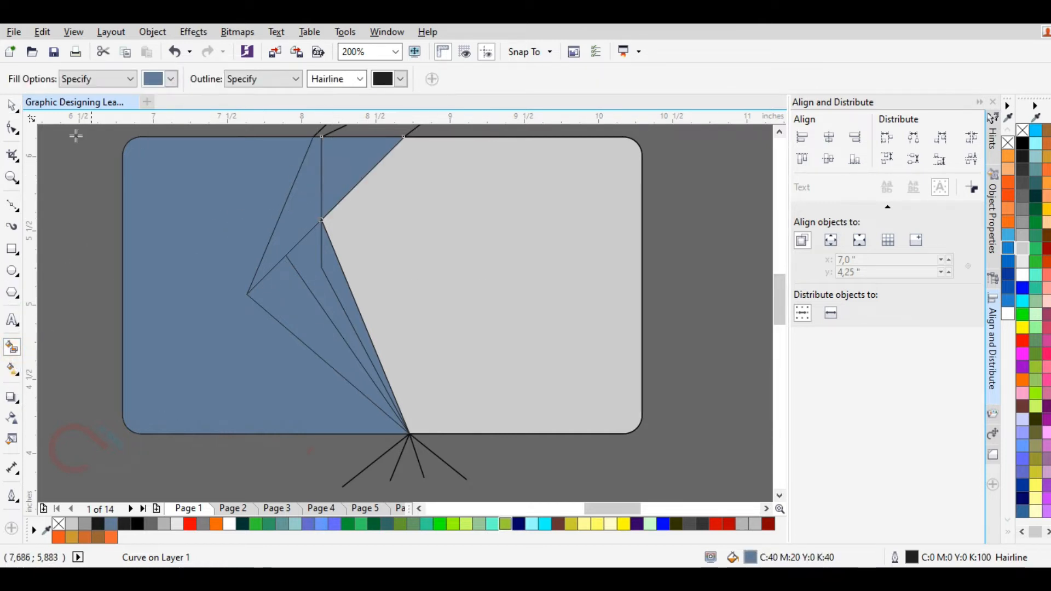
{"action": "left_click", "coordinate": [12, 105]}
{"action": "left_click", "coordinate": [304, 211], "text": "shift"}
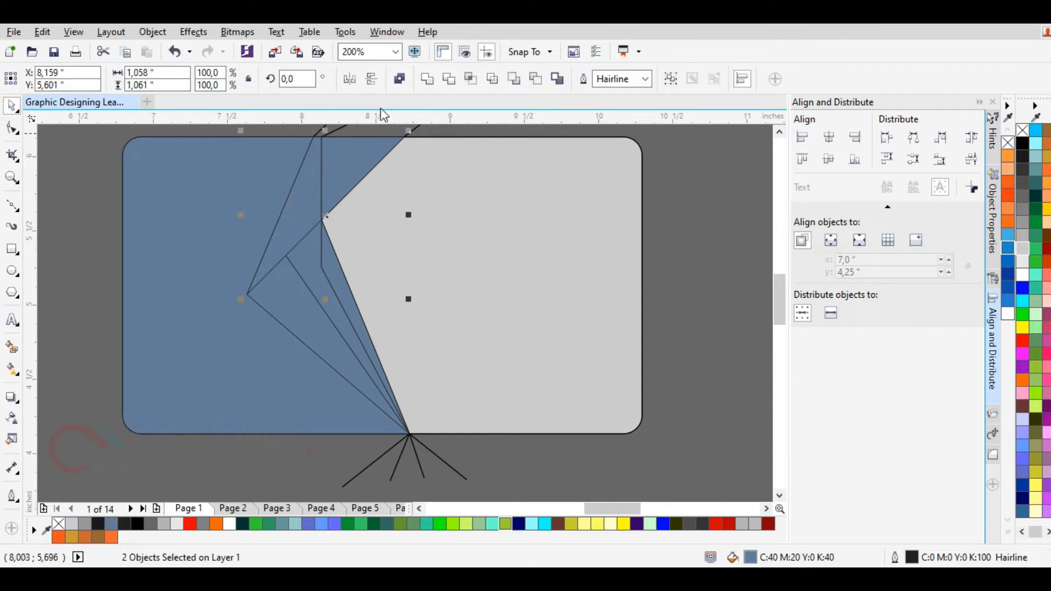
{"action": "left_click", "coordinate": [427, 81]}
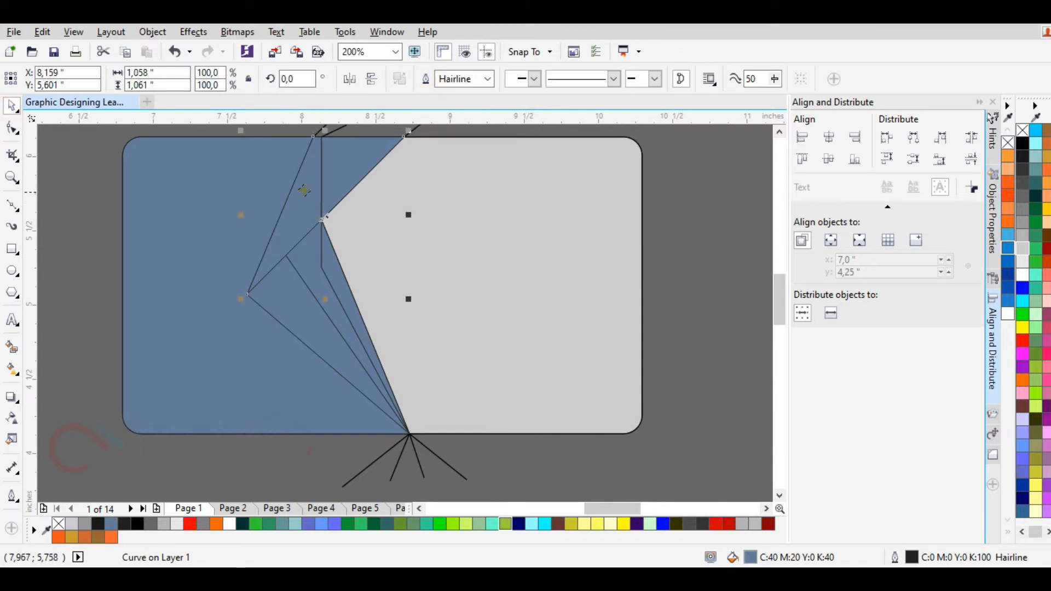
Try moving the welded facet off the design and undo back past the weld and the upper triangle's fill.
{"action": "left_click_drag", "start_coordinate": [303, 191], "coordinate": [216, 180]}
{"action": "key", "text": "ctrl+z"}
{"action": "key", "text": "ctrl+z"}
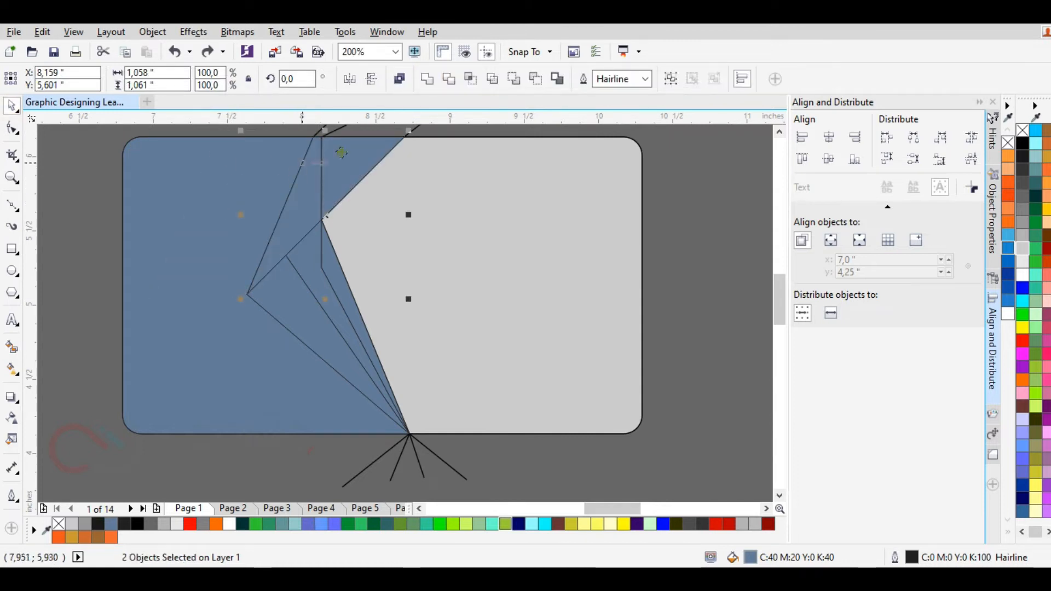
{"action": "left_click", "coordinate": [427, 81]}
{"action": "left_click_drag", "start_coordinate": [379, 168], "coordinate": [536, 199]}
{"action": "left_click", "coordinate": [521, 199]}
{"action": "key", "text": "F10"}
{"action": "key", "text": "ctrl+z"}
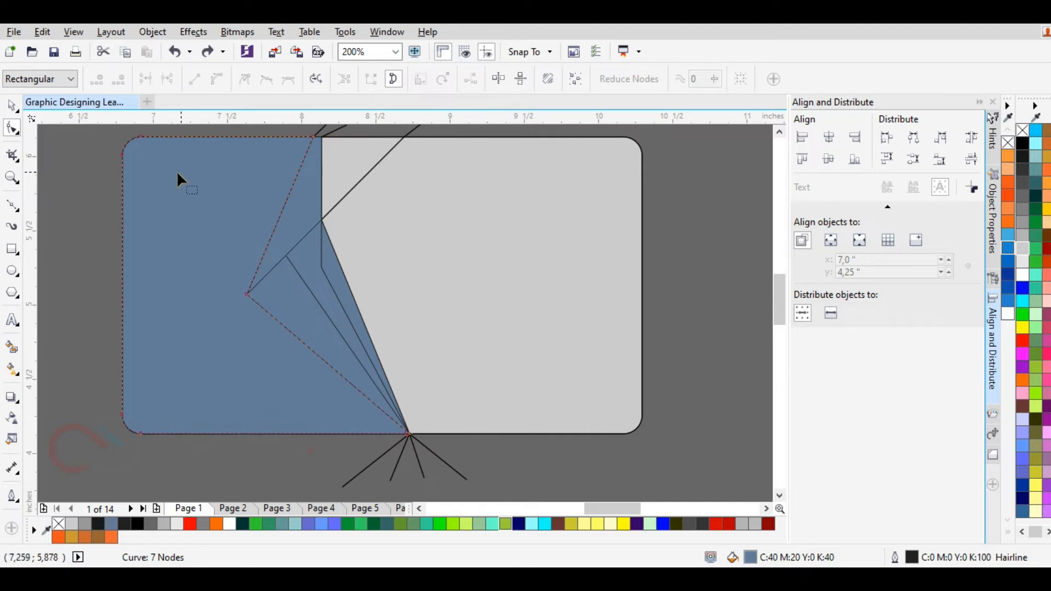
{"action": "left_click", "coordinate": [13, 107]}
{"action": "left_click", "coordinate": [294, 197]}
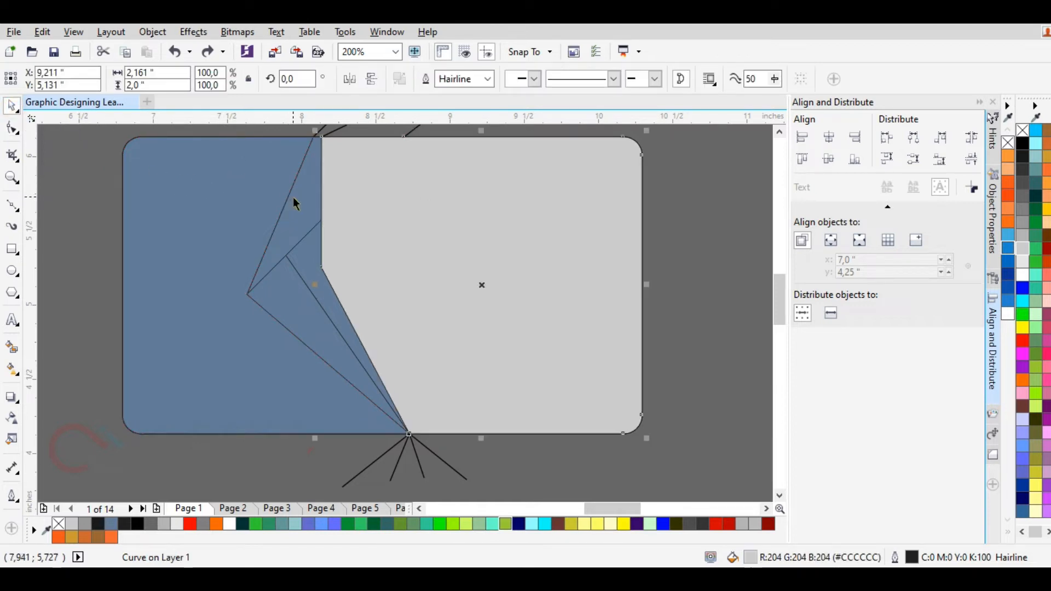
{"action": "left_click", "coordinate": [207, 52]}
{"action": "left_click", "coordinate": [100, 256]}
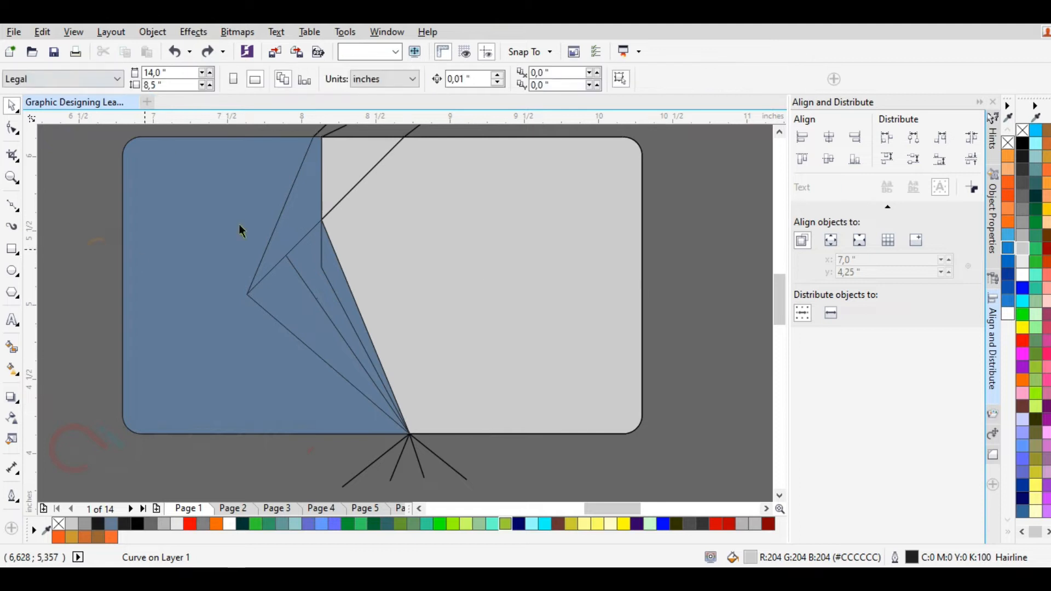
Delete the five-node line with the vertical segment, the filled facet above the diagonal and the left inner line.
{"action": "left_click", "coordinate": [322, 183]}
{"action": "key", "text": "ctrl+shift+z"}
{"action": "key", "text": "Escape"}
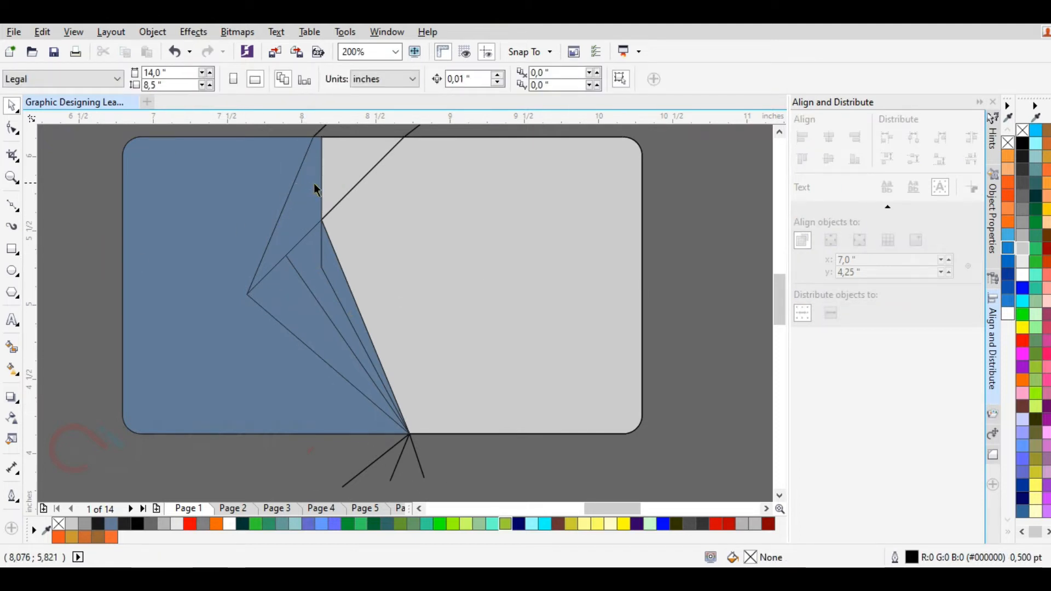
{"action": "left_click", "coordinate": [315, 186]}
{"action": "key", "text": "Delete"}
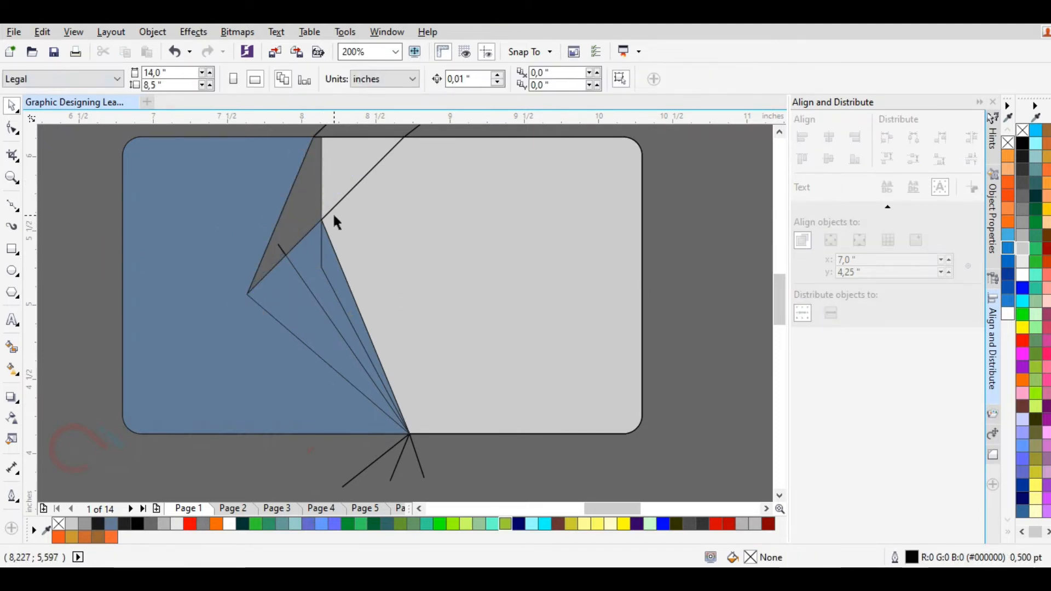
{"action": "left_click", "coordinate": [278, 257]}
{"action": "key", "text": "Delete"}
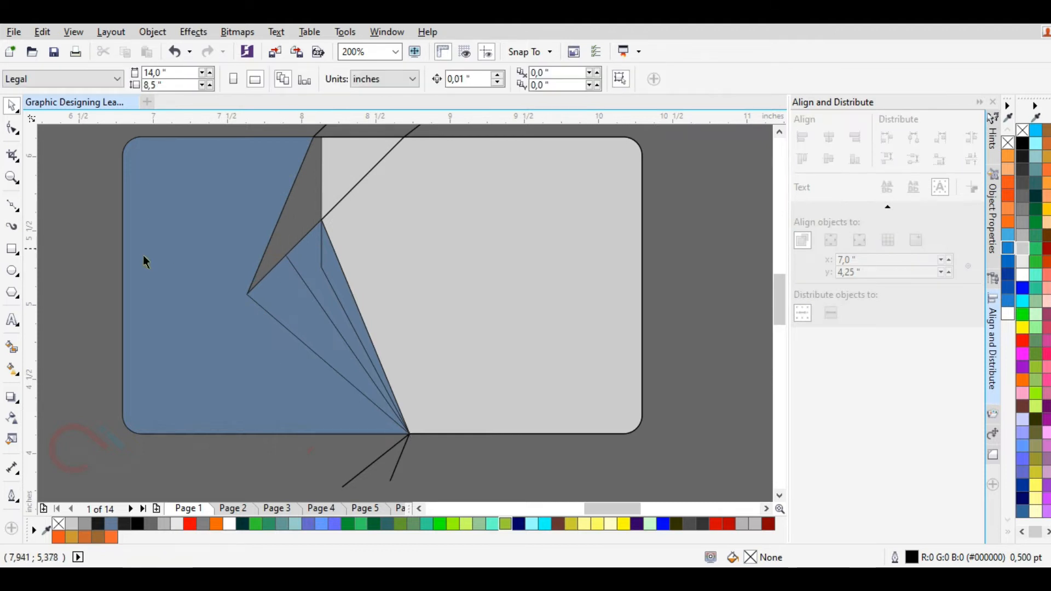
Smart-fill the upper triangle and the empty facet to its left above the diagonal in slate blue.
{"action": "left_click", "coordinate": [12, 347]}
{"action": "left_click", "coordinate": [327, 172]}
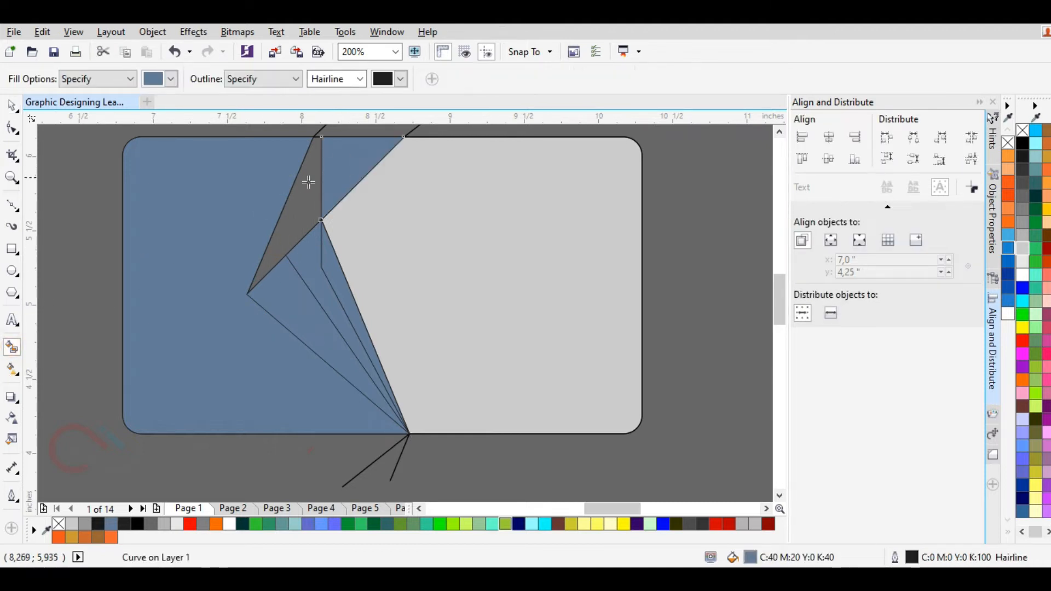
{"action": "left_click", "coordinate": [307, 182]}
Weld the filled upper triangle and the adjoining left facet into a single shape above the diagonal.
{"action": "left_click", "coordinate": [11, 105]}
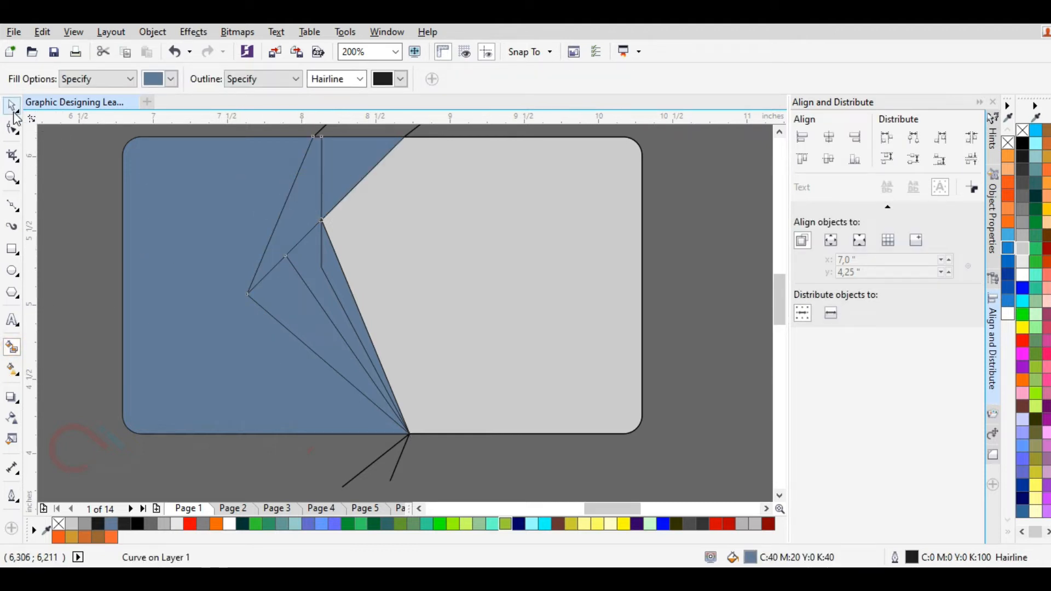
{"action": "left_click", "coordinate": [362, 146]}
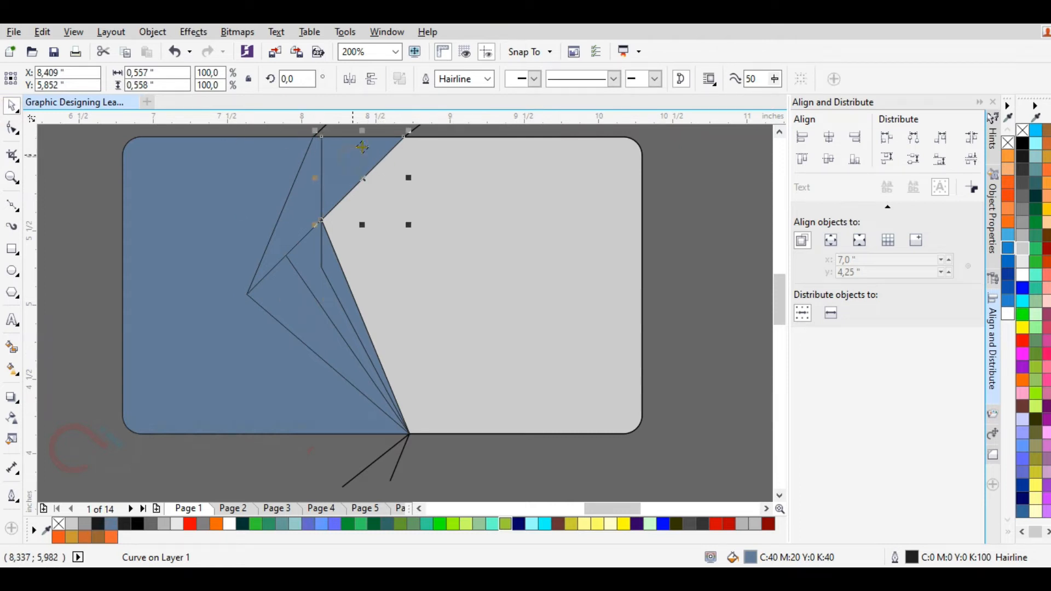
{"action": "left_click", "coordinate": [298, 223], "text": "shift"}
{"action": "left_click", "coordinate": [424, 80]}
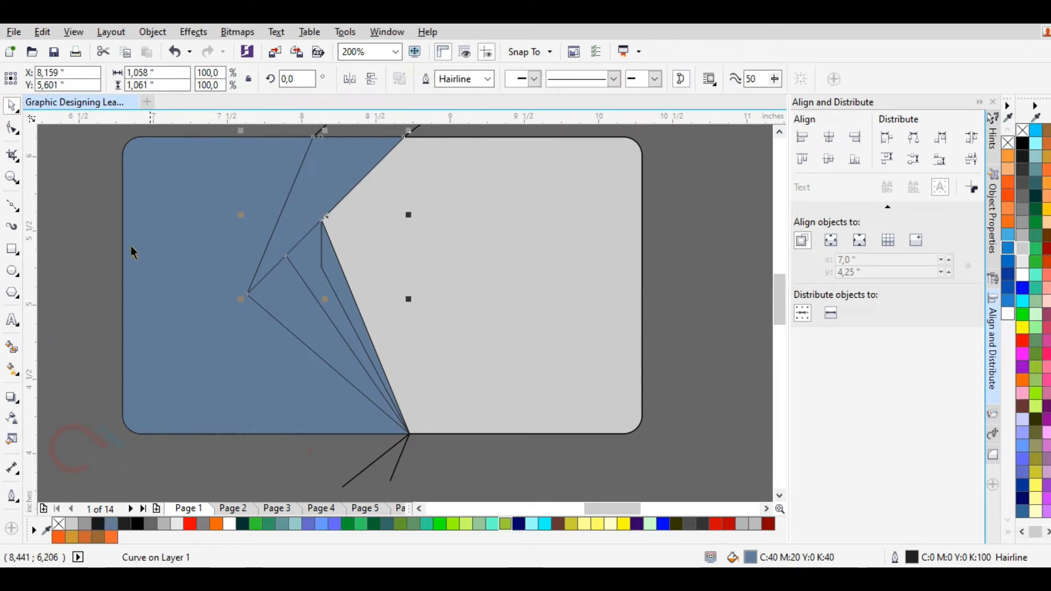
{"action": "left_click", "coordinate": [89, 243]}
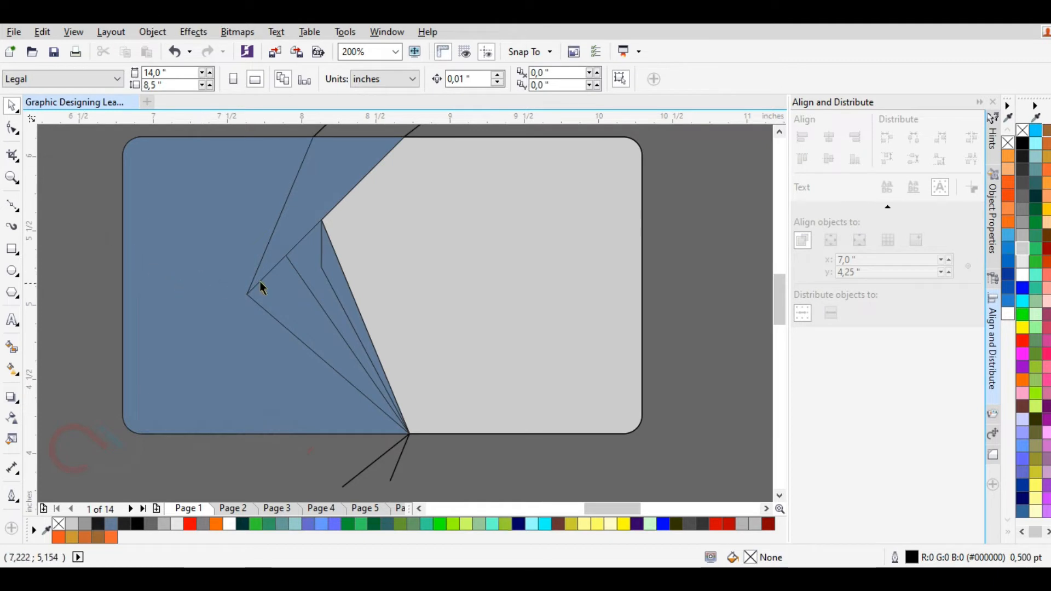
Weld the two slate-blue facets beside the grey area's left edge into a single narrow facet.
{"action": "left_click", "coordinate": [323, 278]}
{"action": "key", "text": "ctrl+k"}
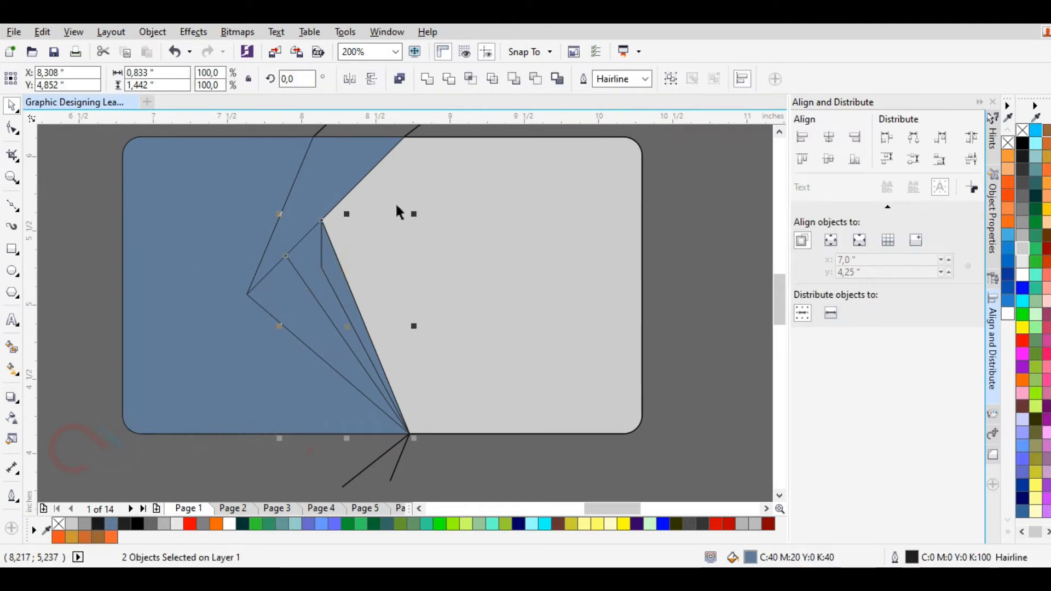
{"action": "left_click", "coordinate": [431, 82]}
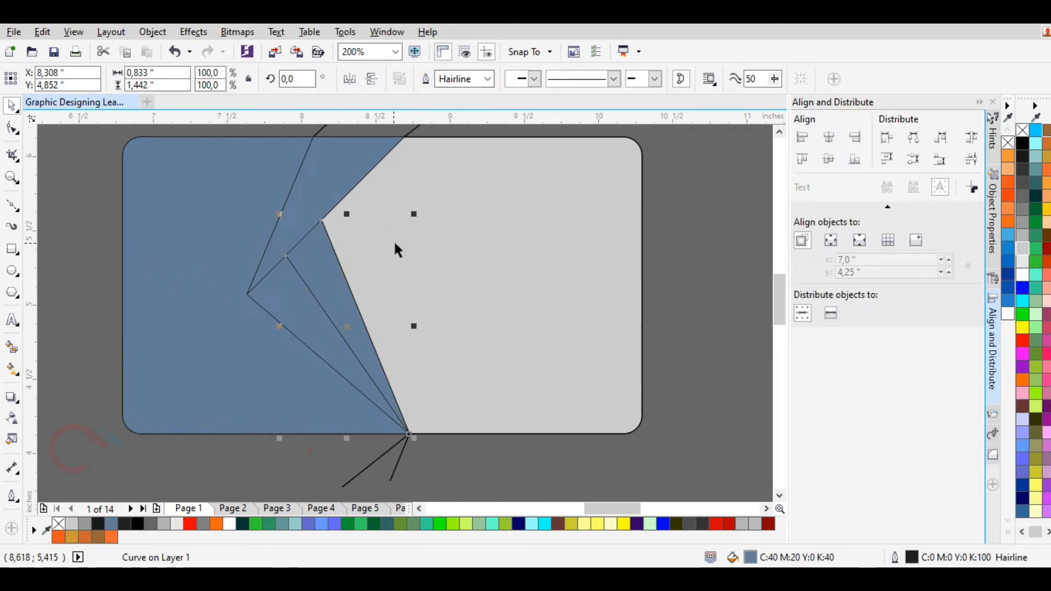
Try moving the large grey shape aside and changing its stacking order, and undo these changes.
{"action": "left_click", "coordinate": [438, 245]}
{"action": "left_click_drag", "start_coordinate": [414, 234], "coordinate": [539, 260]}
{"action": "key", "text": "ctrl+z"}
{"action": "key", "text": "shift+Page_Down"}
{"action": "left_click", "coordinate": [709, 224]}
{"action": "key", "text": "ctrl+z"}
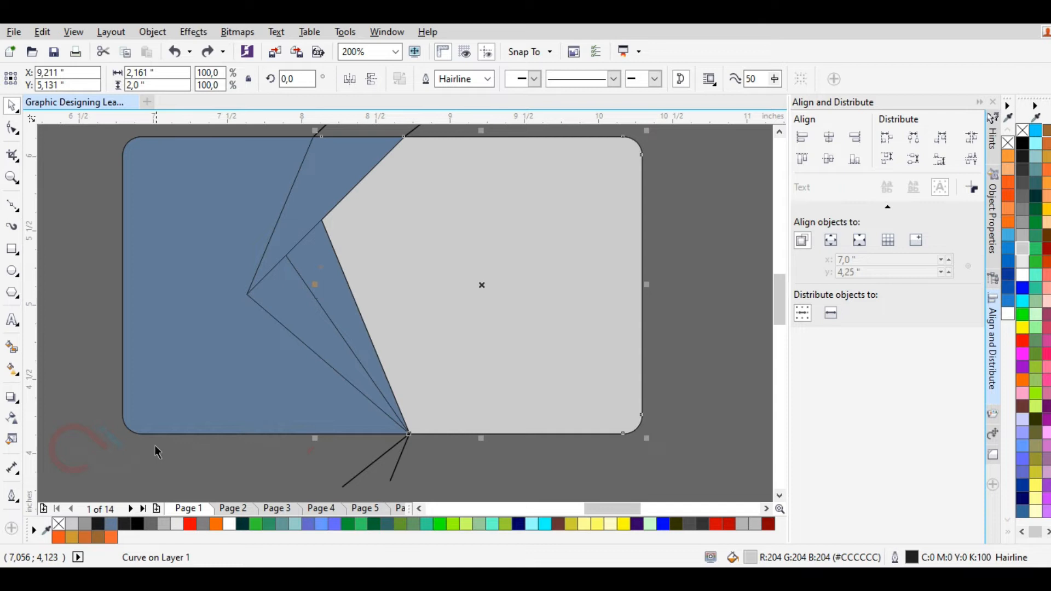
Apply a horizontal linear fountain fill to the large grey shape, from near-black at its left vertex to blue #0B6BC2 at the right edge.
{"action": "left_click", "coordinate": [12, 369]}
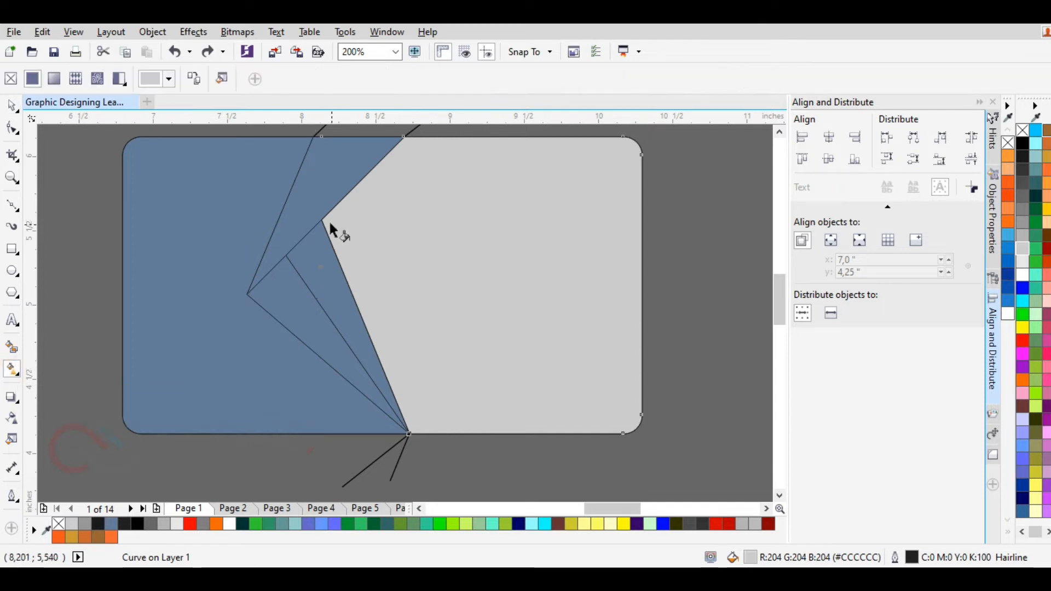
{"action": "left_click_drag", "start_coordinate": [323, 221], "coordinate": [645, 219]}
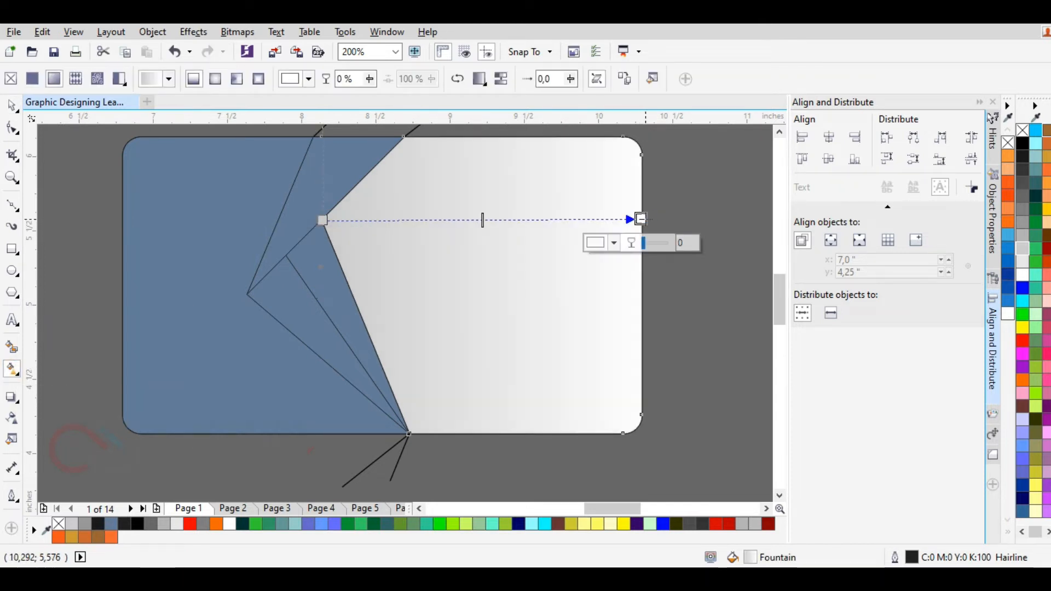
{"action": "left_click", "coordinate": [1031, 185]}
{"action": "left_click", "coordinate": [1033, 197]}
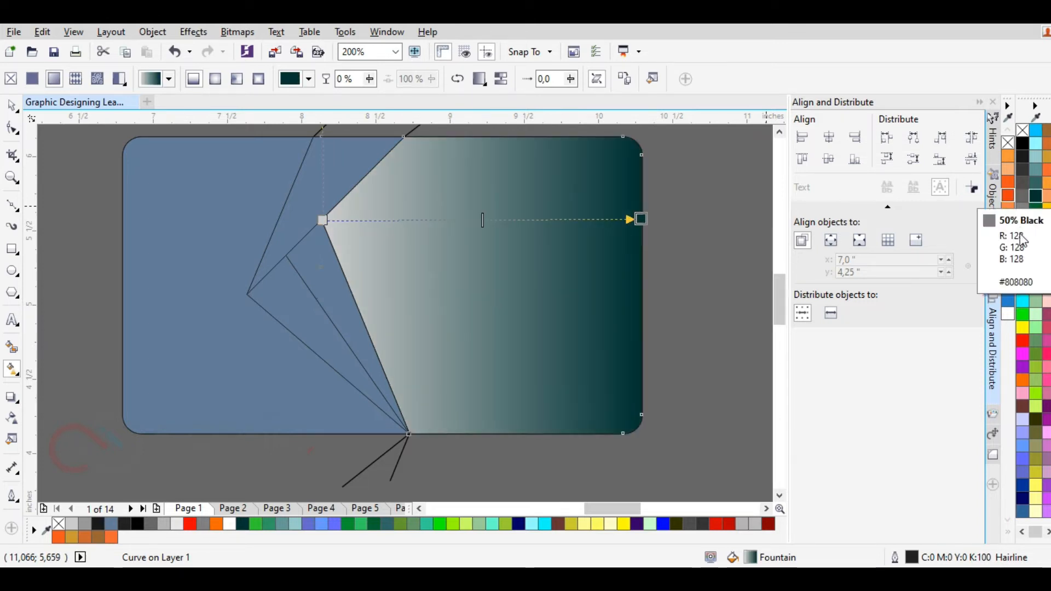
{"action": "left_click", "coordinate": [1006, 283]}
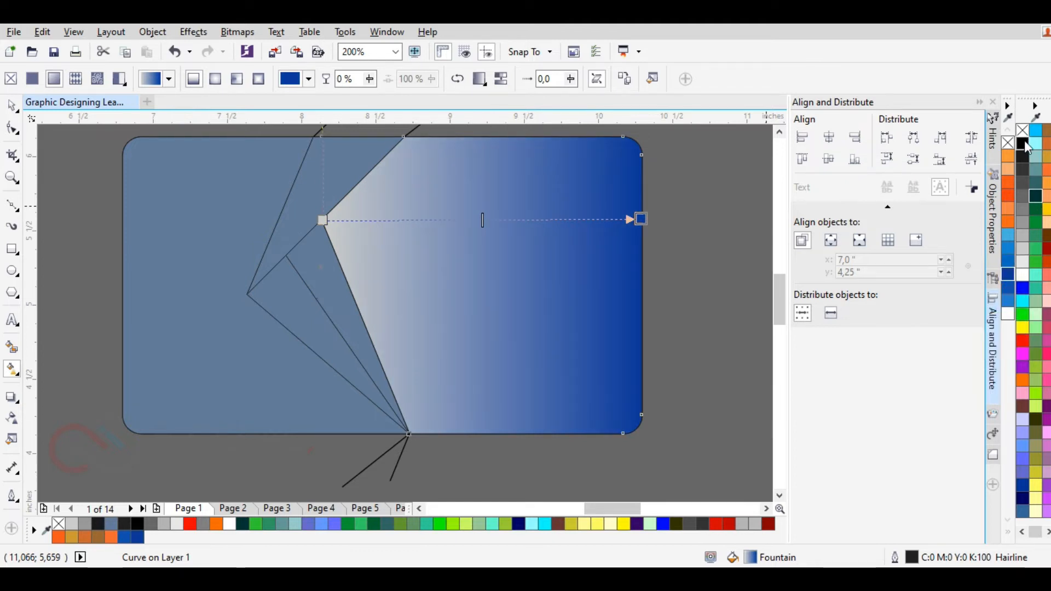
{"action": "left_click", "coordinate": [1028, 492]}
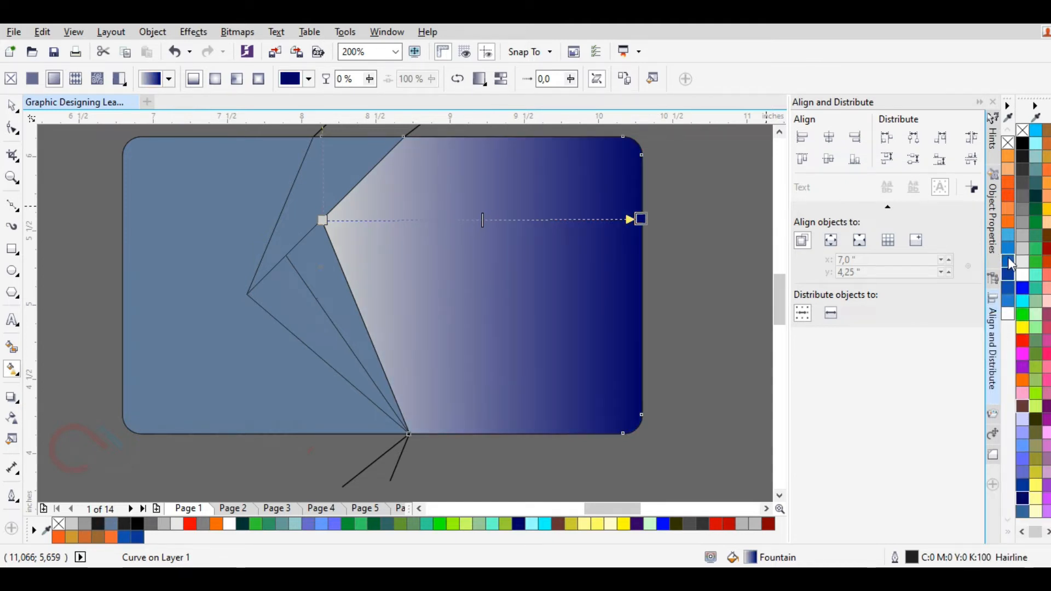
{"action": "left_click", "coordinate": [1005, 263]}
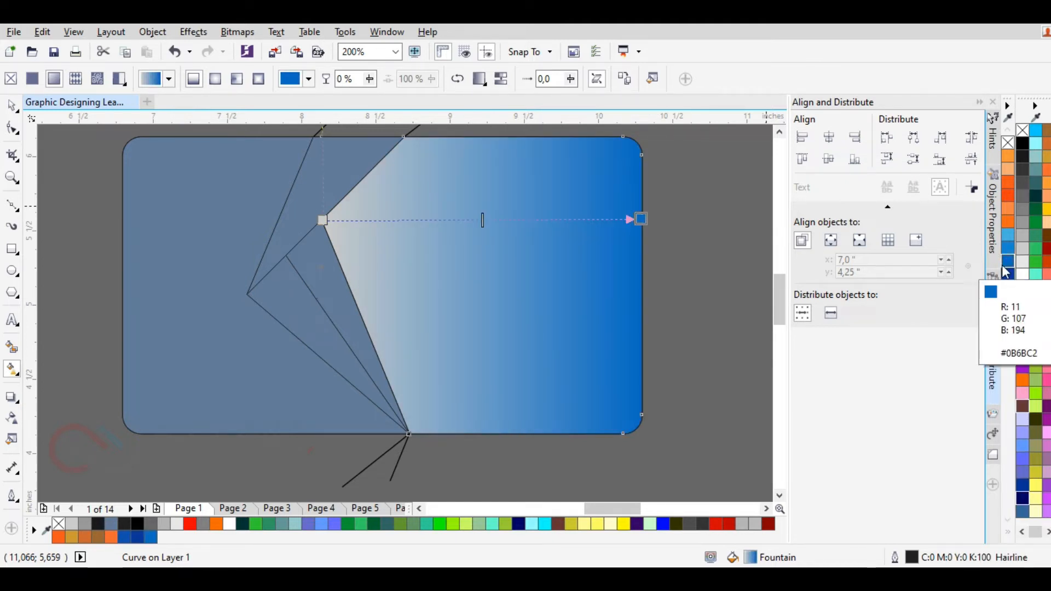
{"action": "left_click", "coordinate": [320, 221]}
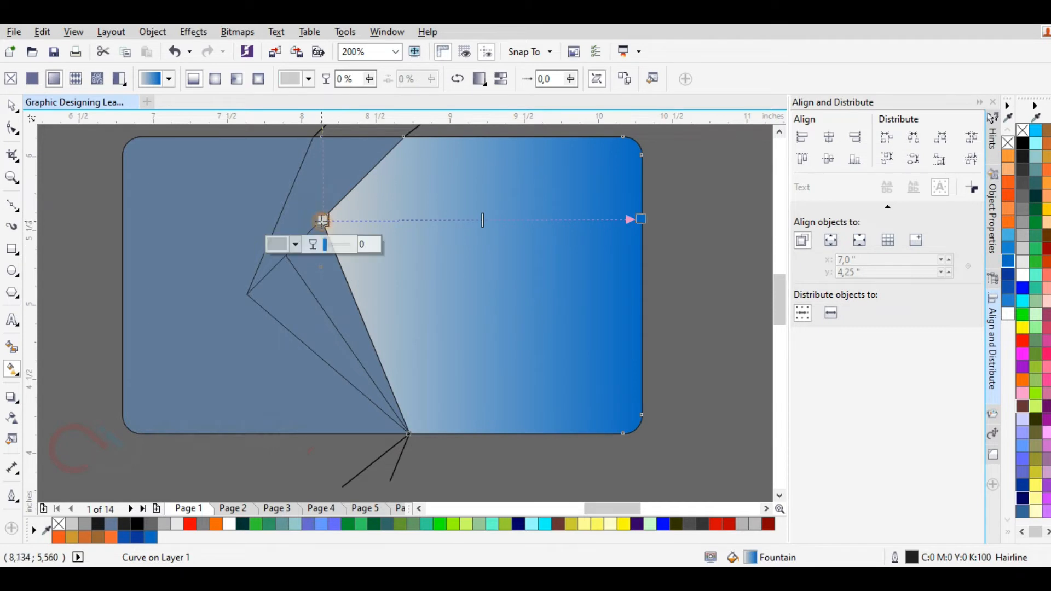
{"action": "left_click", "coordinate": [1023, 159]}
Try dark teal and different blue shades as the end colour of the large shape's fountain fill.
{"action": "left_click", "coordinate": [640, 218]}
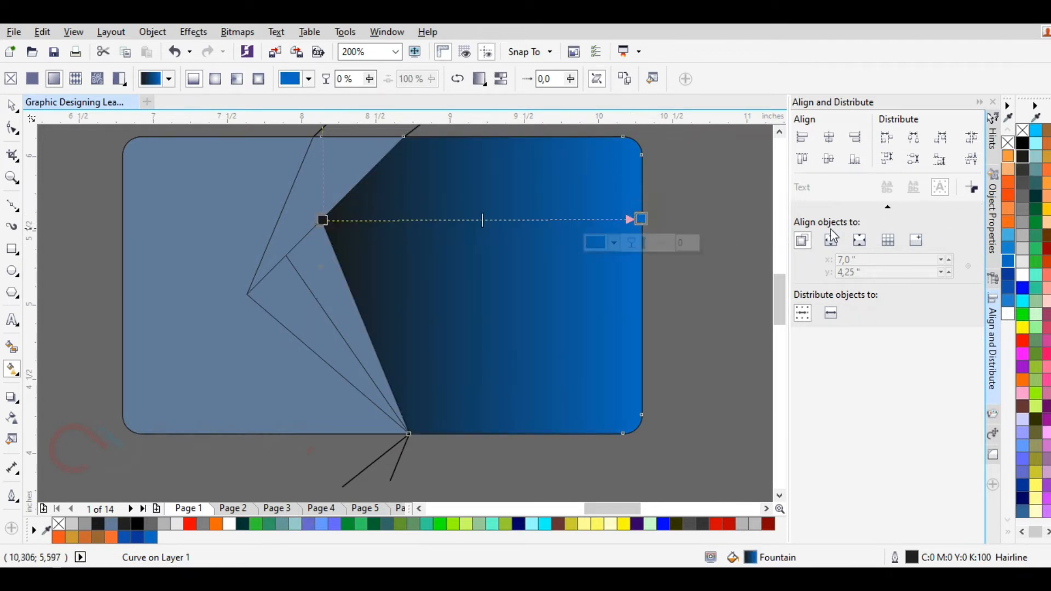
{"action": "left_click", "coordinate": [1036, 191]}
{"action": "left_click", "coordinate": [1035, 186]}
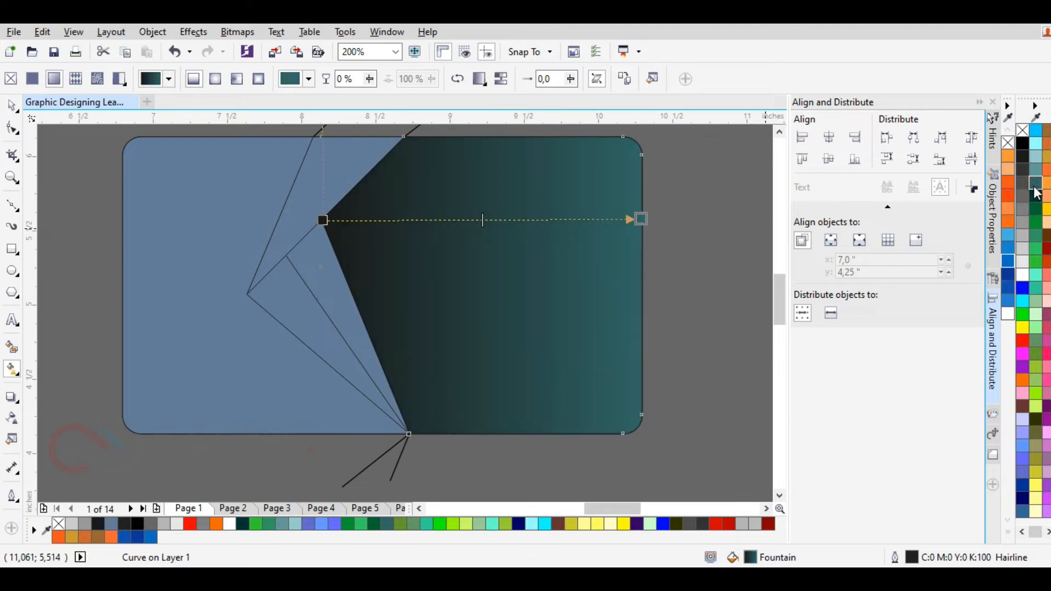
{"action": "left_click", "coordinate": [1035, 194]}
{"action": "left_click", "coordinate": [1007, 282]}
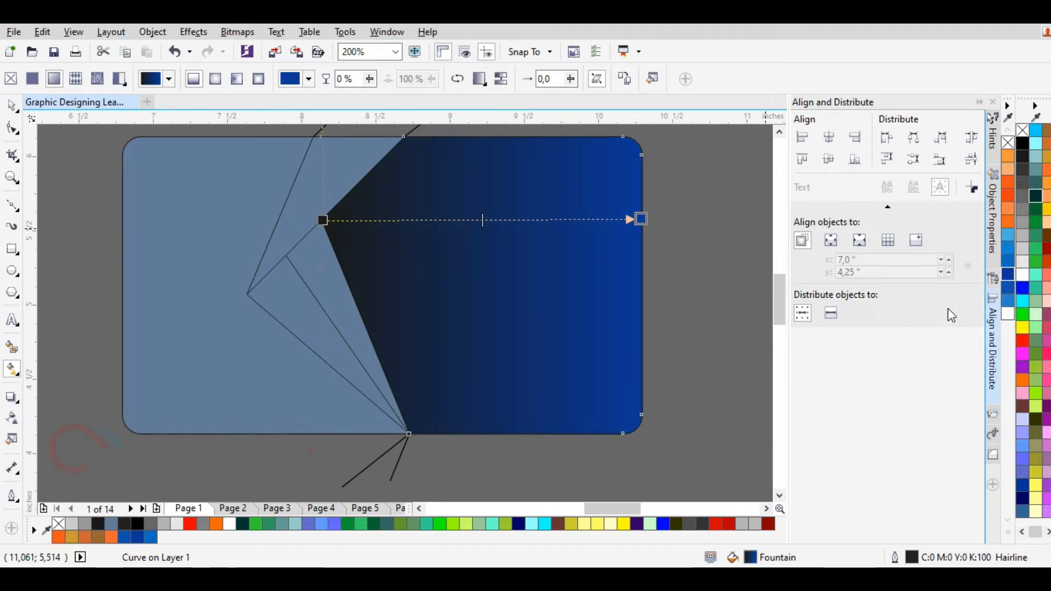
{"action": "left_click", "coordinate": [1008, 262]}
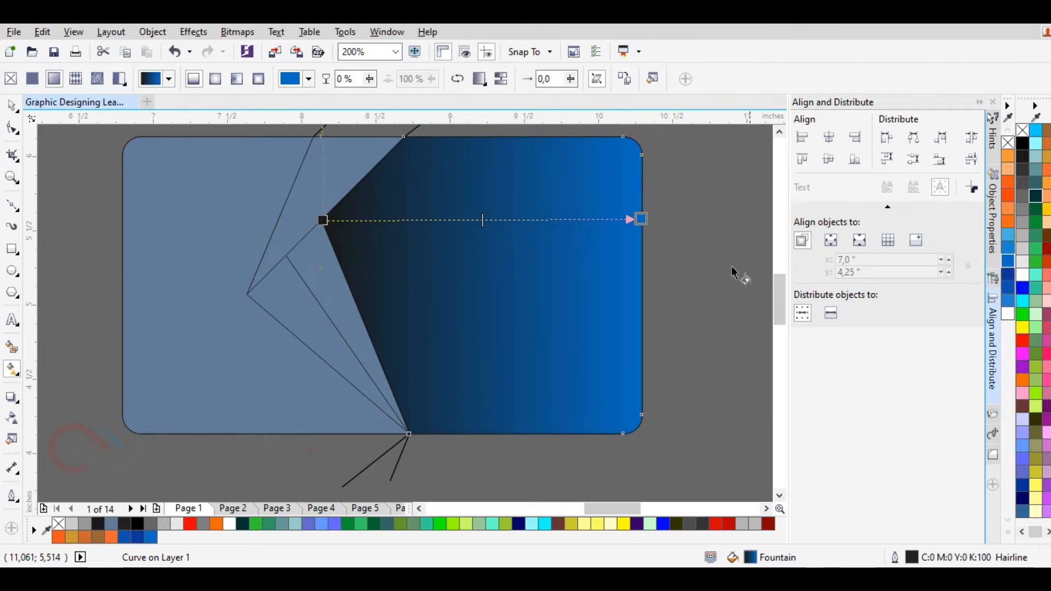
Set the large shape's fill end colour to #003A70 and shift the gradient's start point left beyond the vertex.
{"action": "left_click", "coordinate": [641, 219]}
{"action": "left_click", "coordinate": [615, 243]}
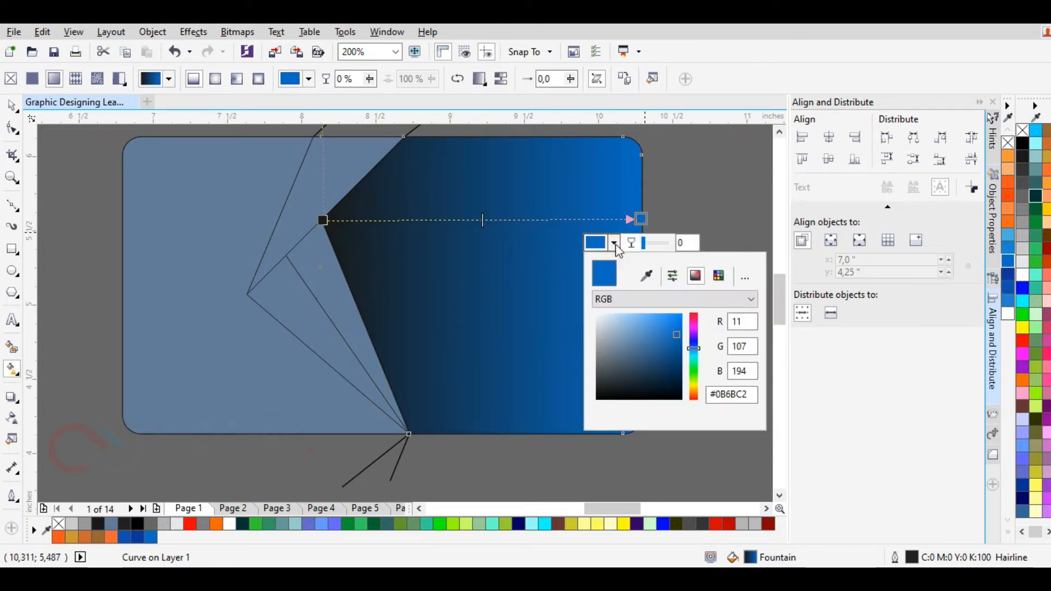
{"action": "left_click_drag", "start_coordinate": [677, 334], "coordinate": [682, 361]}
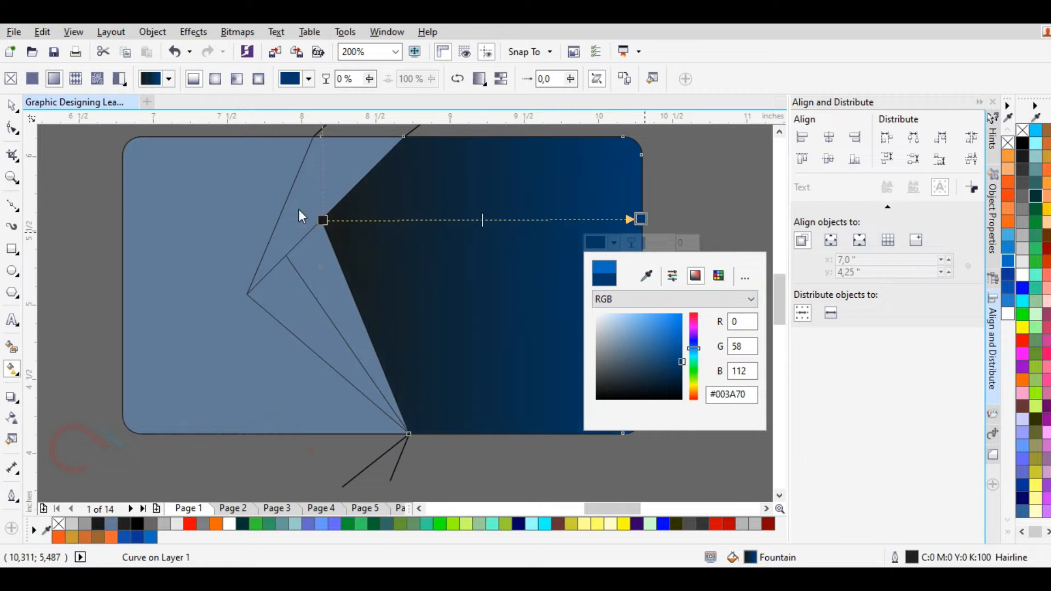
{"action": "left_click", "coordinate": [322, 220]}
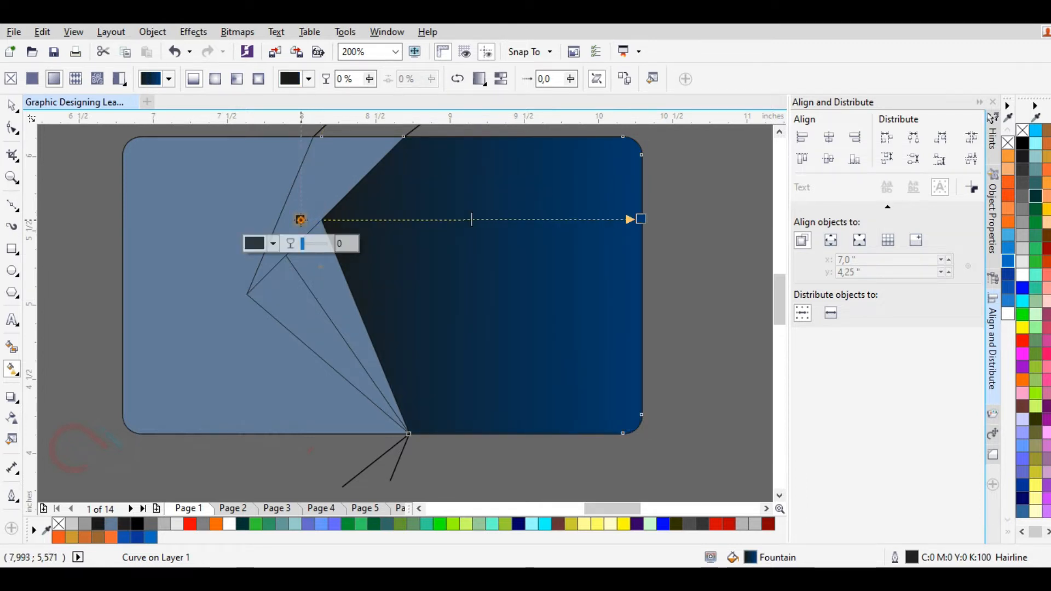
Adjust the large shape's gradient end colour to a slightly darker navy blue.
{"action": "left_click", "coordinate": [641, 219]}
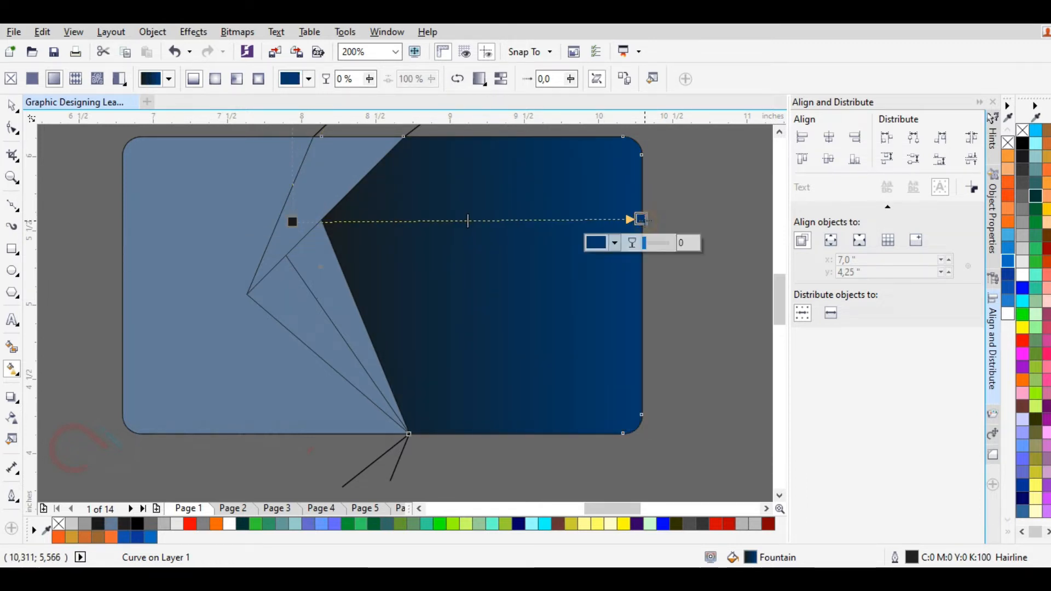
{"action": "left_click", "coordinate": [614, 244]}
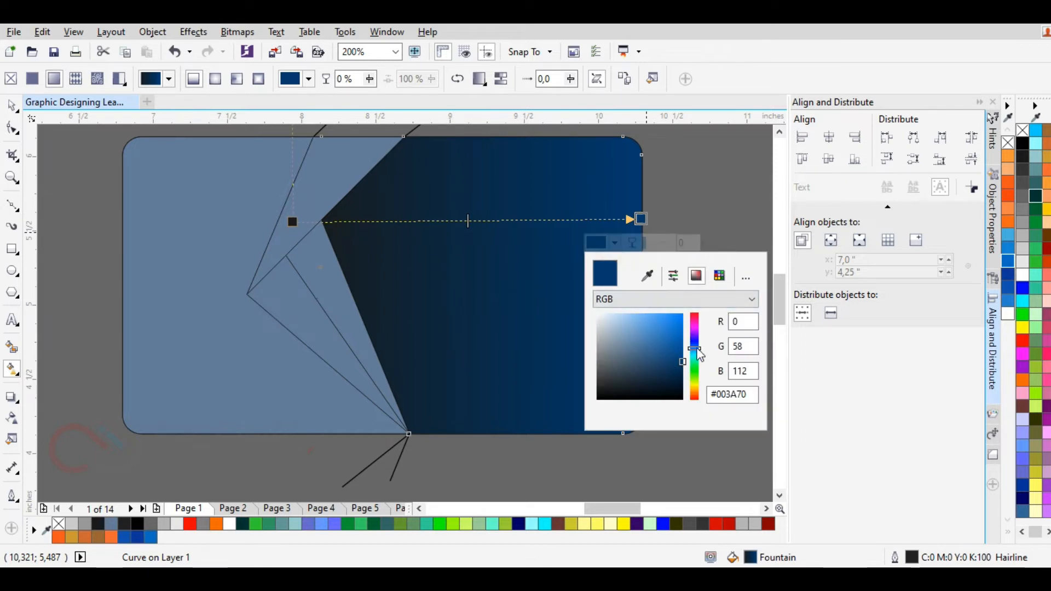
{"action": "left_click_drag", "start_coordinate": [700, 355], "coordinate": [686, 367]}
{"action": "left_click", "coordinate": [513, 467]}
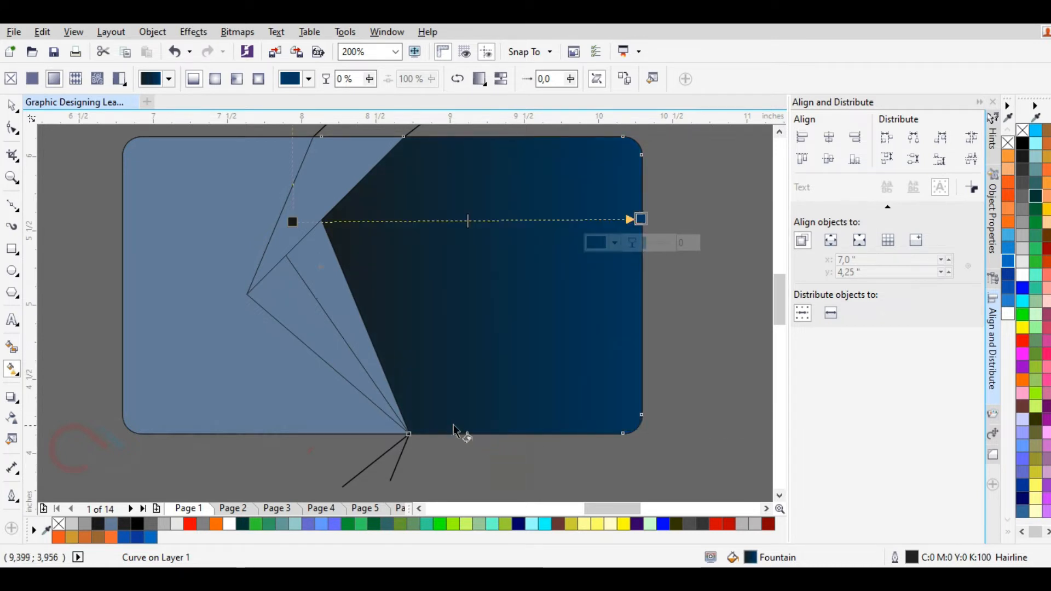
Copy the large shape's fountain fill onto the narrow welded facet beside it.
{"action": "left_click", "coordinate": [326, 280]}
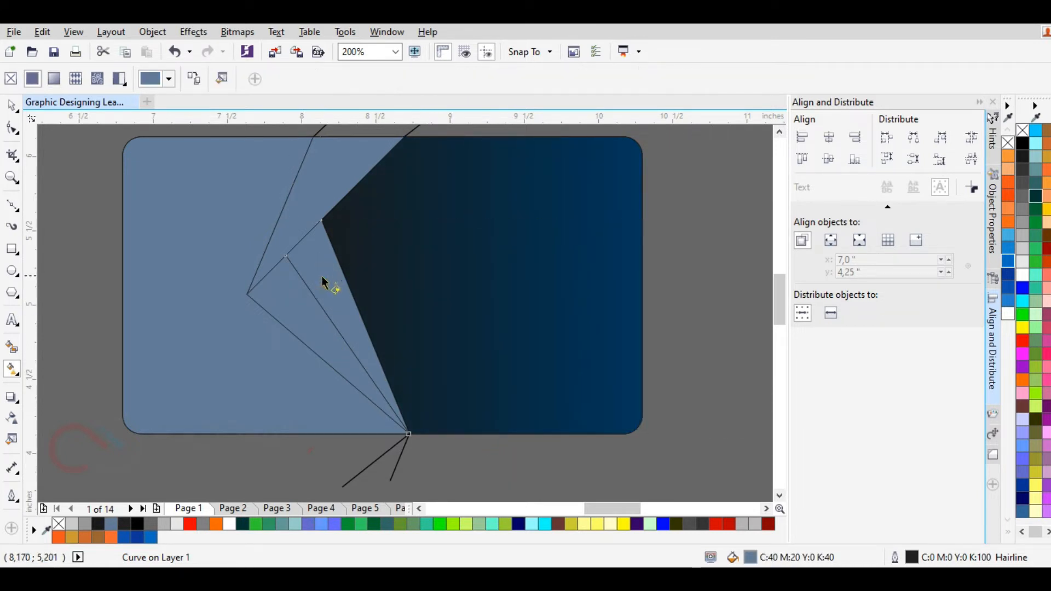
{"action": "left_click", "coordinate": [192, 81]}
{"action": "left_click", "coordinate": [417, 289]}
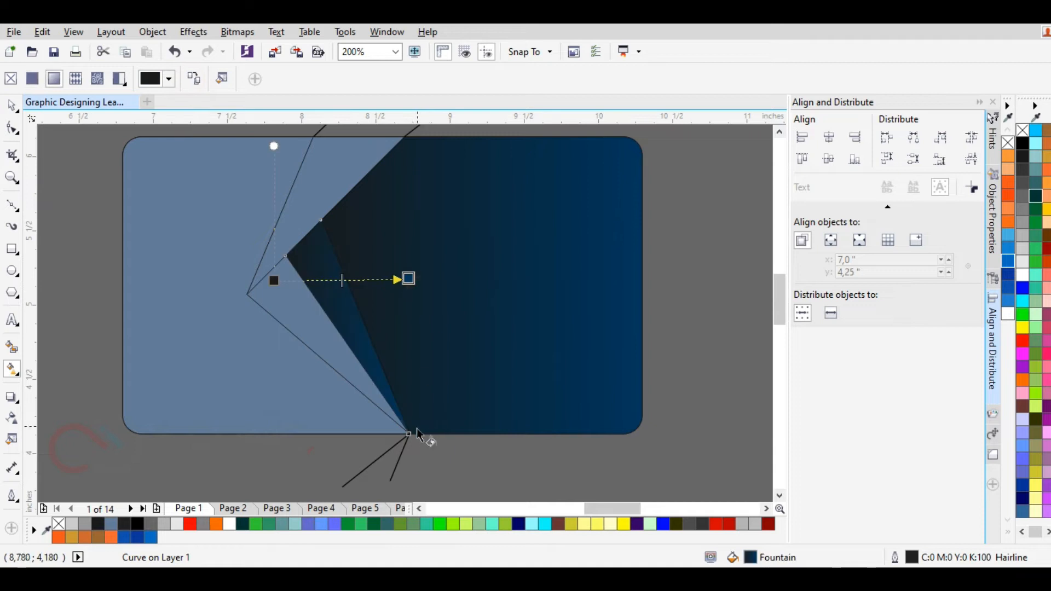
Run the narrow facet's gradient from near-black at its bottom tip to navy at its upper vertex, skewing it toward the left corner.
{"action": "left_click_drag", "start_coordinate": [418, 434], "coordinate": [322, 220]}
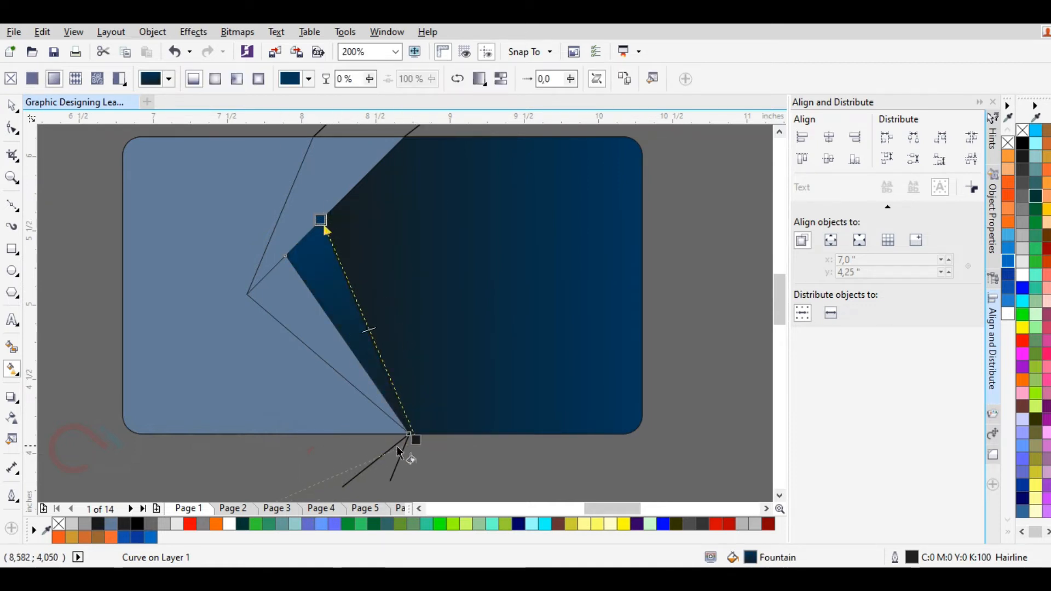
{"action": "left_click_drag", "start_coordinate": [419, 439], "coordinate": [411, 433]}
{"action": "scroll", "coordinate": [357, 427], "scroll_direction": "down", "scroll_amount": 1}
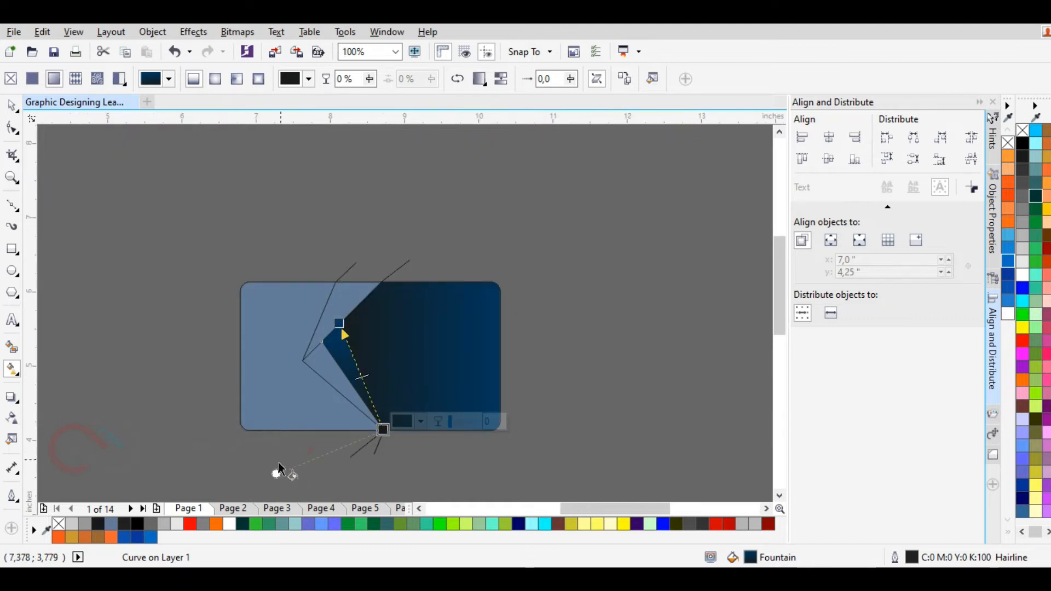
{"action": "left_click", "coordinate": [333, 356]}
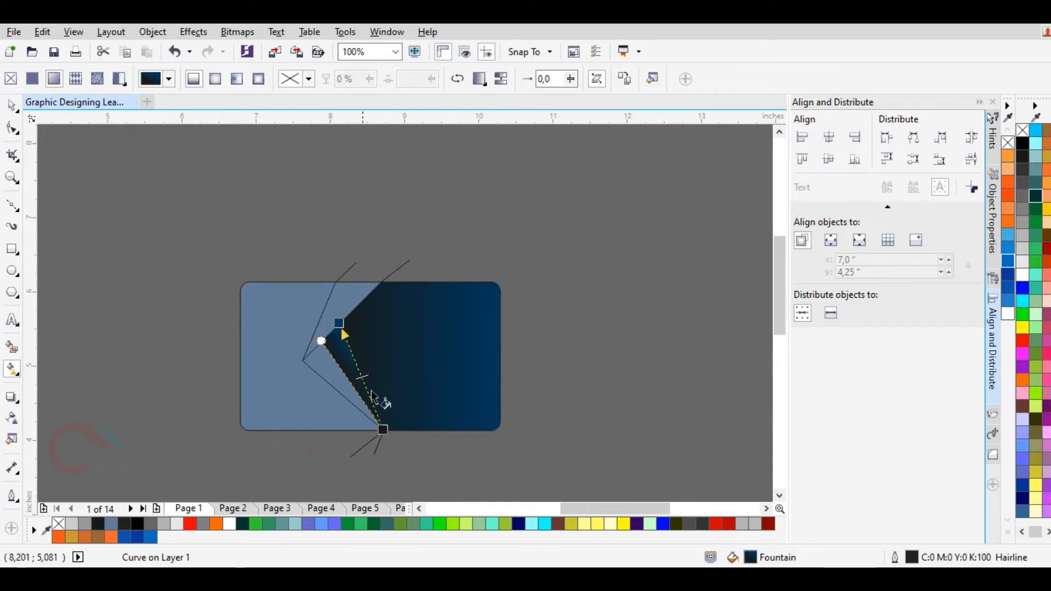
{"action": "scroll", "coordinate": [347, 378], "scroll_direction": "up", "scroll_amount": 1}
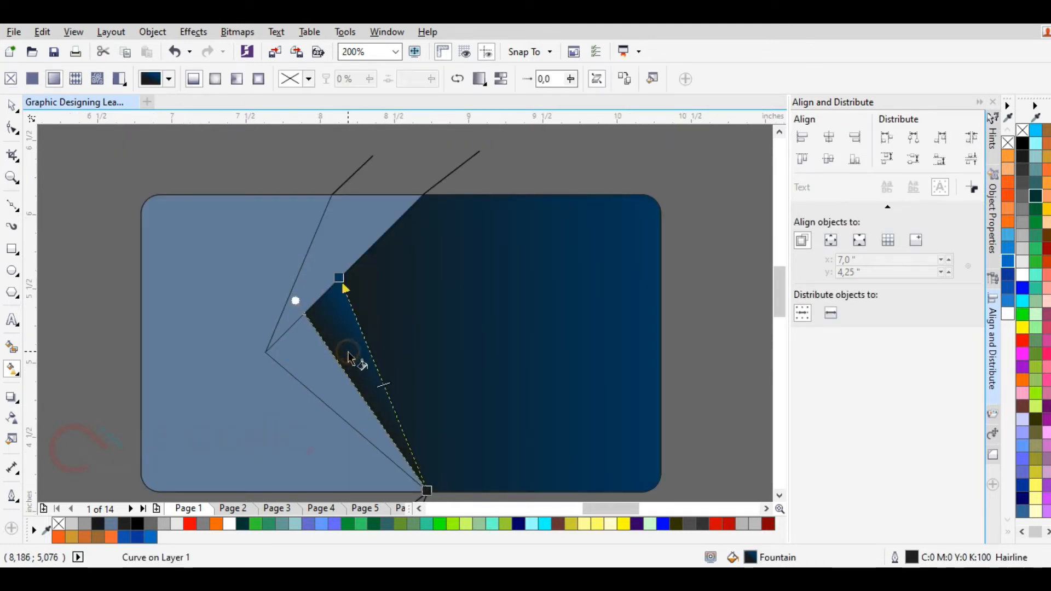
Remove the outline from the narrow gradient-filled facet.
{"action": "left_click", "coordinate": [535, 264]}
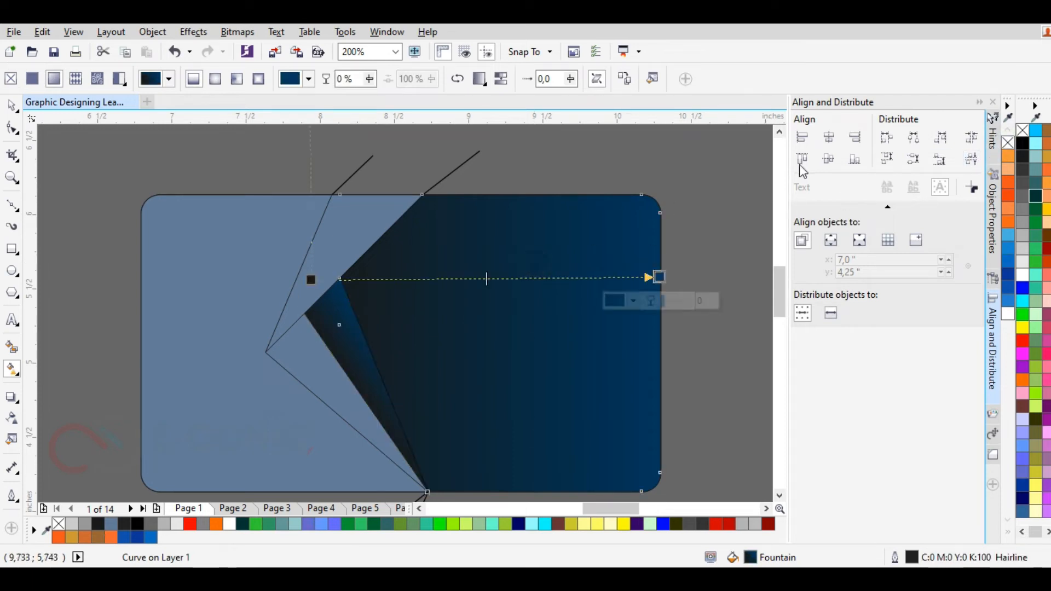
{"action": "left_click", "coordinate": [734, 211]}
{"action": "left_click", "coordinate": [358, 354]}
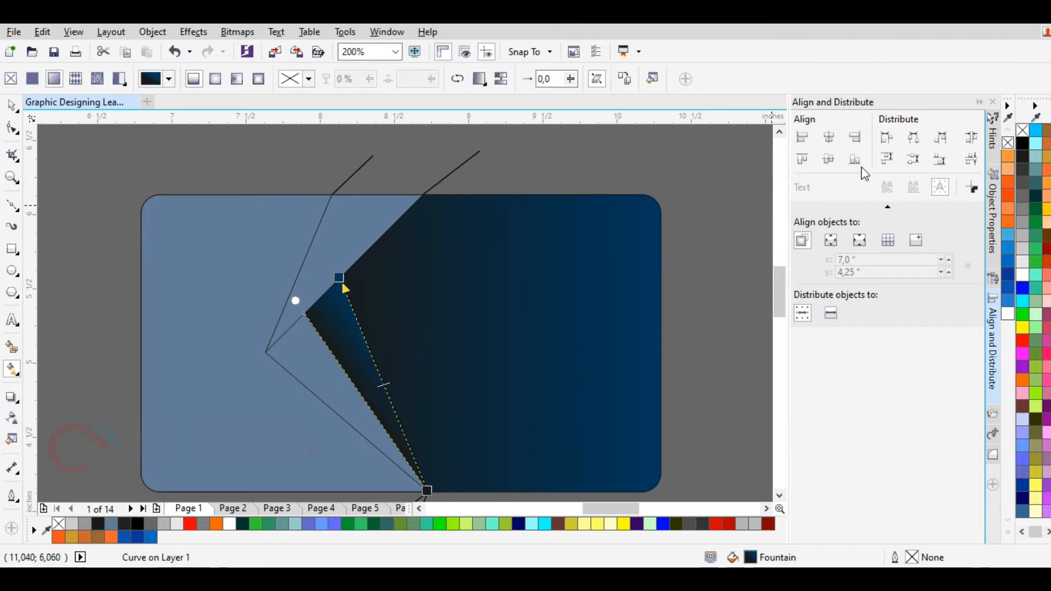
Try moving the narrow gradient facet left over the slate-blue area, undo the move and deselect it.
{"action": "left_click", "coordinate": [12, 104]}
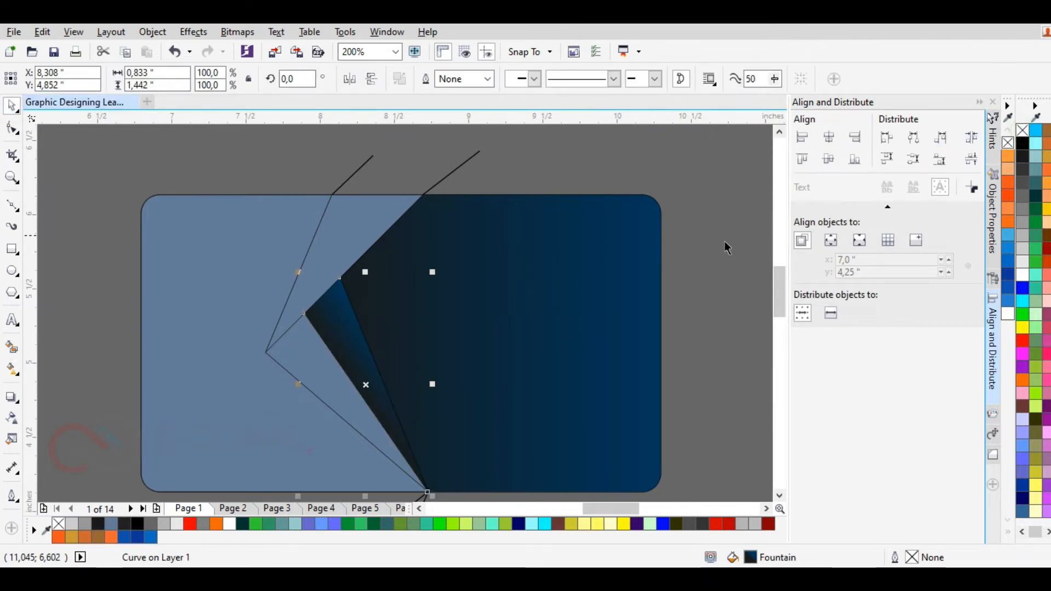
{"action": "left_click_drag", "start_coordinate": [357, 384], "coordinate": [333, 378]}
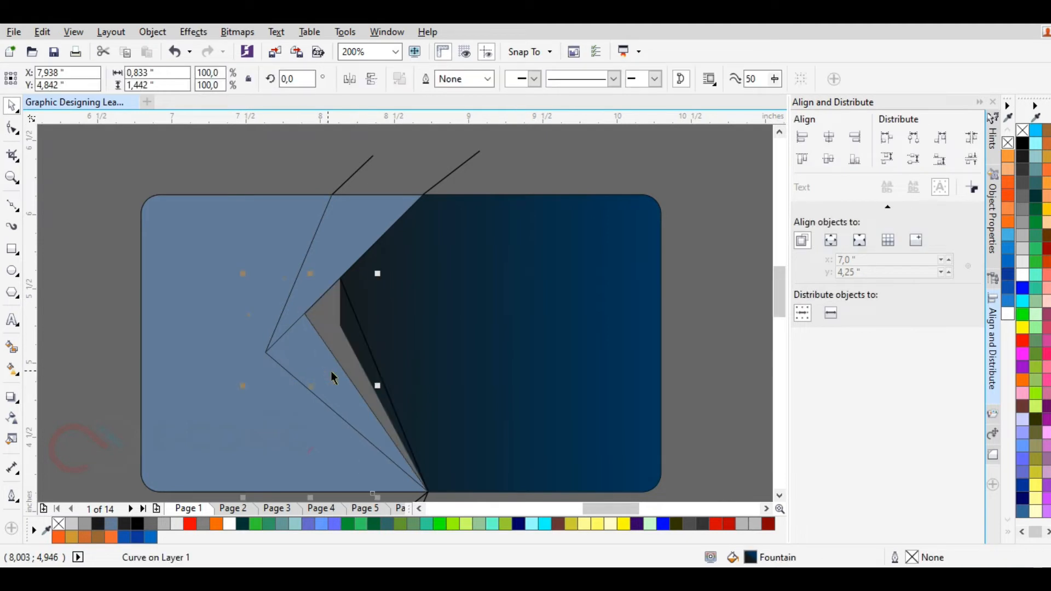
{"action": "key", "text": "ctrl+z"}
{"action": "left_click", "coordinate": [617, 174]}
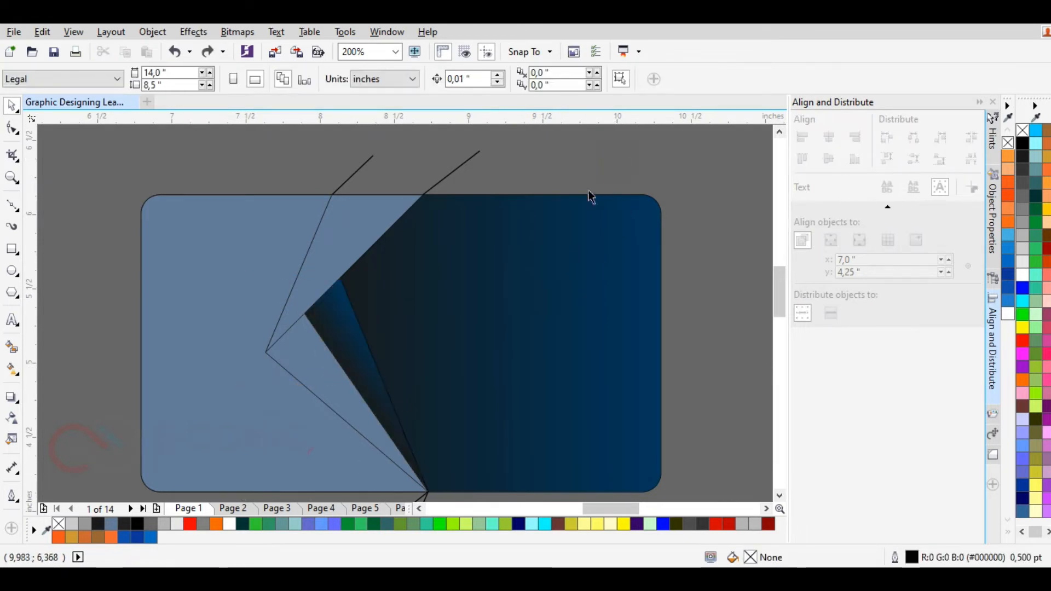
Delete the three remaining construction lines that extend beyond the card outline.
{"action": "scroll", "coordinate": [589, 197], "scroll_direction": "down", "scroll_amount": 2}
{"action": "left_click", "coordinate": [477, 382]}
{"action": "key", "text": "Delete"}
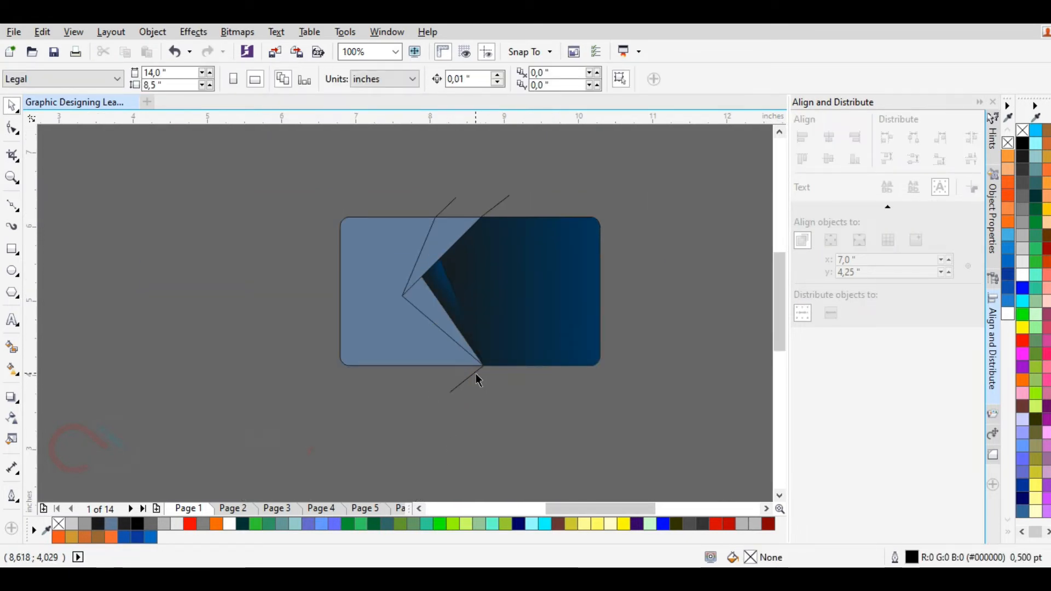
{"action": "left_click", "coordinate": [474, 374]}
{"action": "key", "text": "Delete"}
{"action": "left_click", "coordinate": [484, 215]}
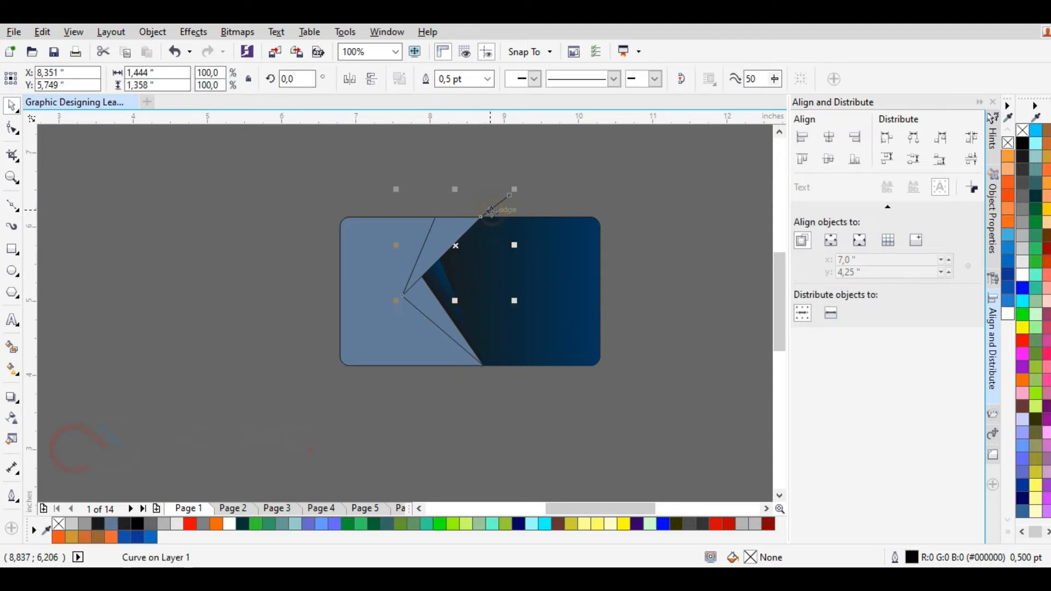
{"action": "key", "text": "Delete"}
Fill the upper folded facet with a gradient from orange at its left tip to red beyond its upper right corner.
{"action": "scroll", "coordinate": [451, 236], "scroll_direction": "up", "scroll_amount": 2}
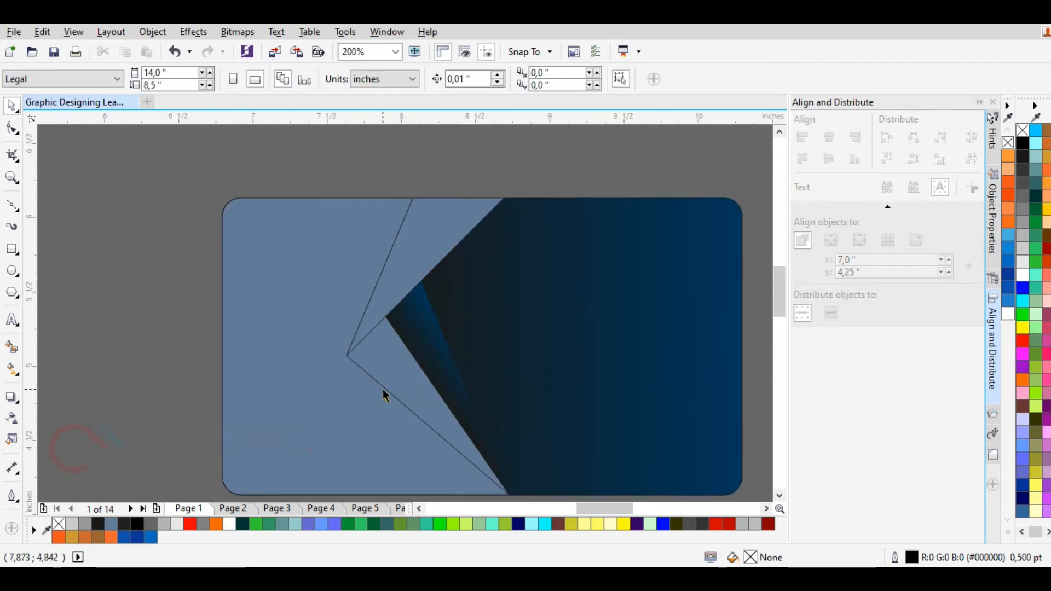
{"action": "left_click", "coordinate": [404, 271]}
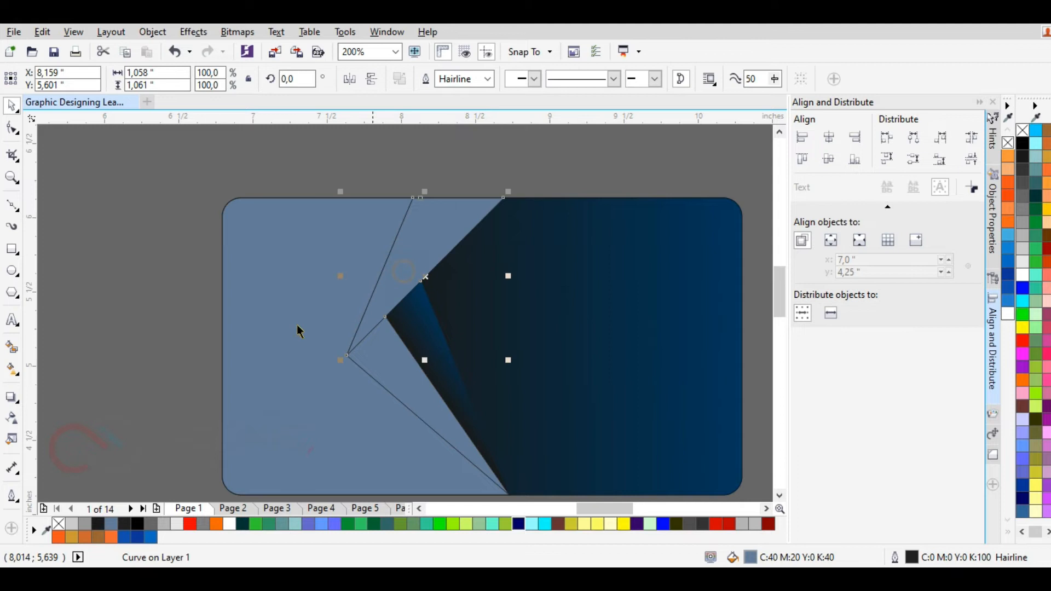
{"action": "left_click", "coordinate": [17, 371]}
{"action": "left_click_drag", "start_coordinate": [456, 166], "coordinate": [353, 350]}
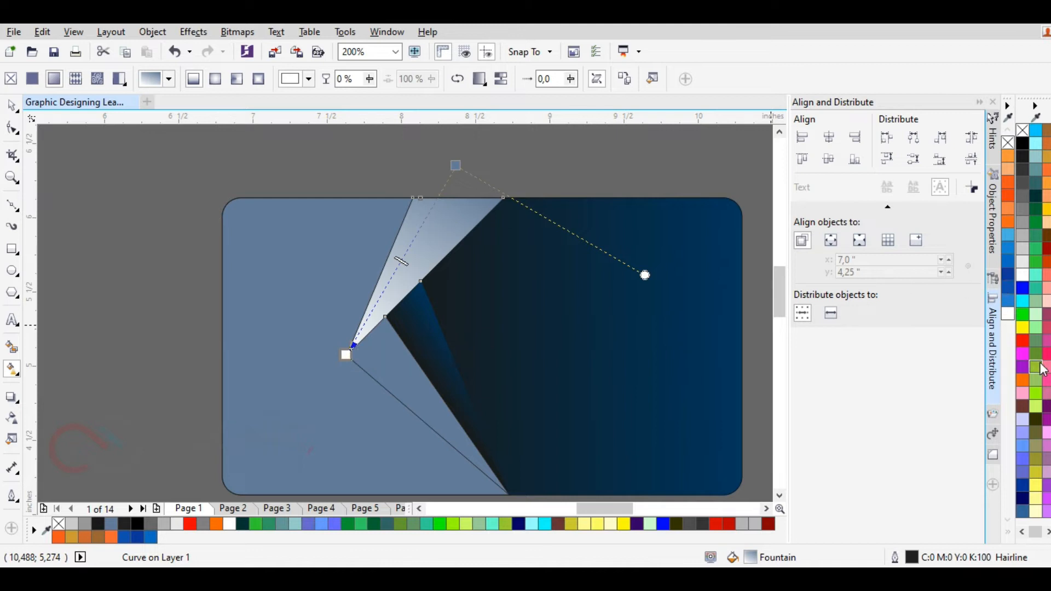
{"action": "left_click", "coordinate": [1023, 381]}
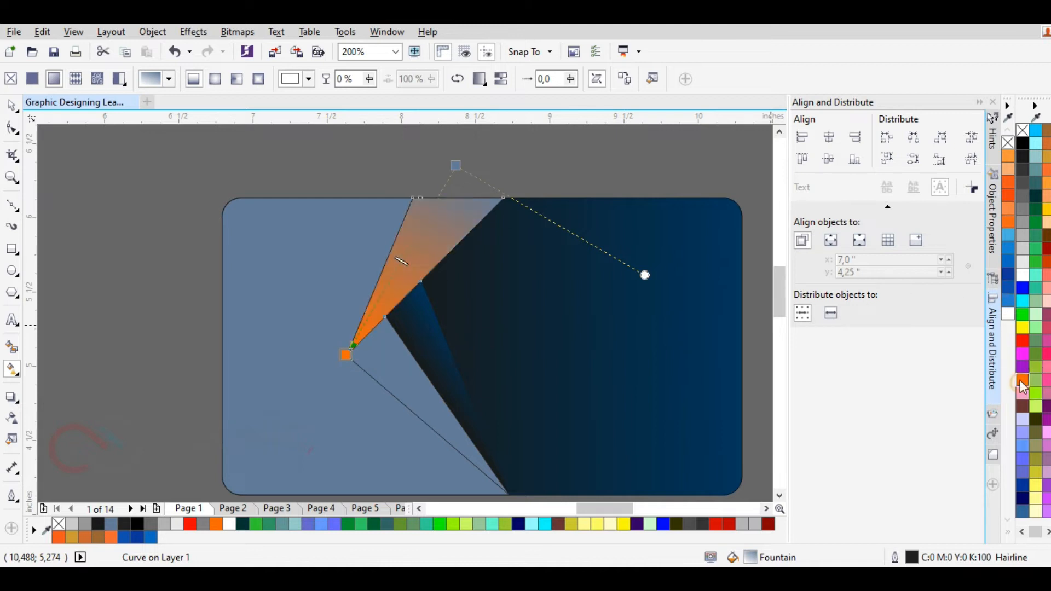
{"action": "left_click", "coordinate": [456, 165]}
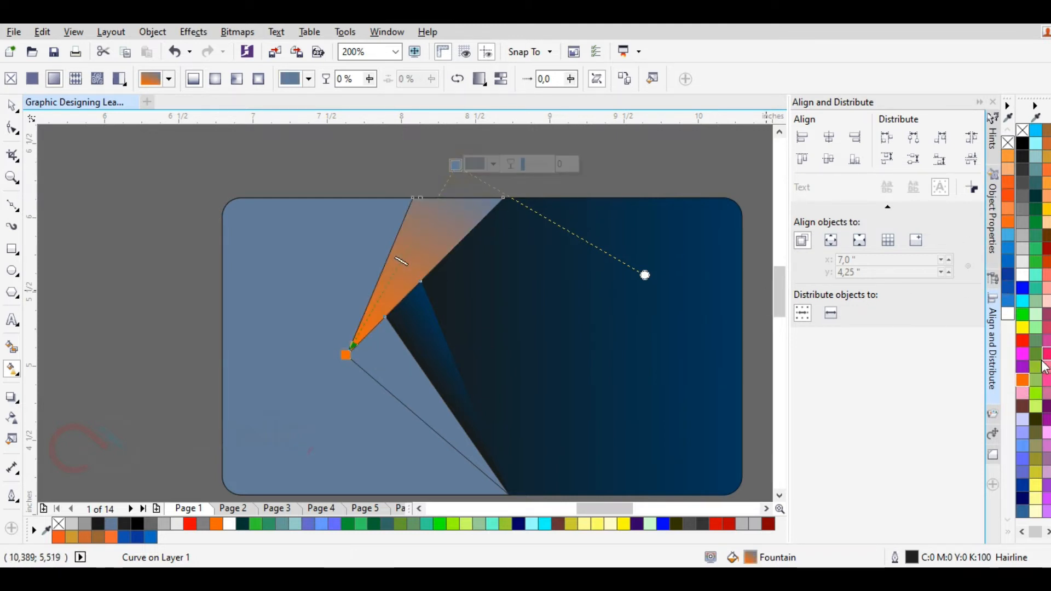
{"action": "left_click", "coordinate": [1022, 343]}
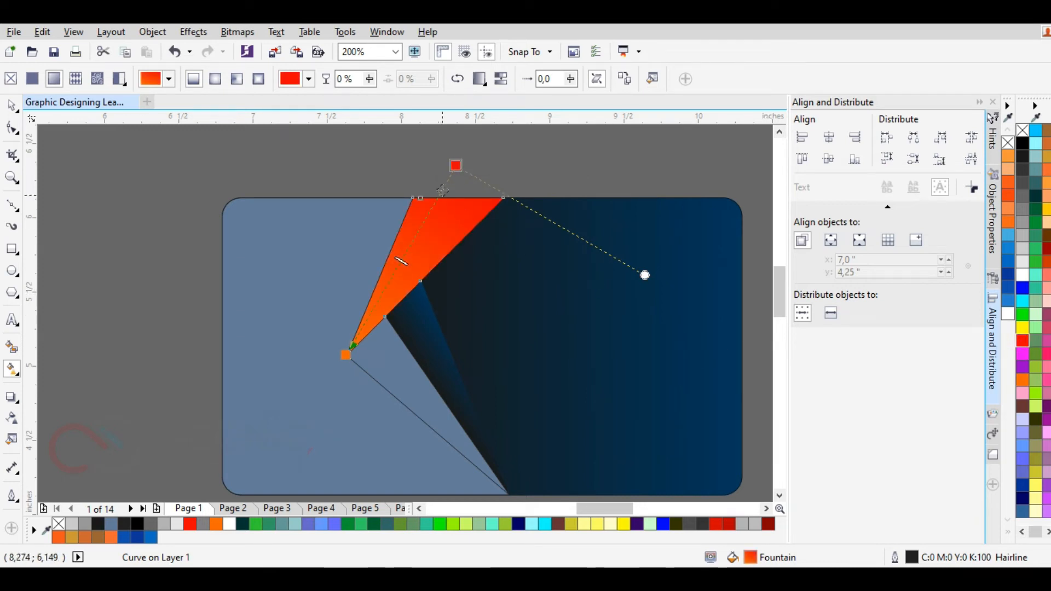
{"action": "left_click_drag", "start_coordinate": [455, 167], "coordinate": [562, 136]}
Copy the orange-to-red gradient fill from the upper facet to the lower slate-blue facet.
{"action": "left_click", "coordinate": [403, 363]}
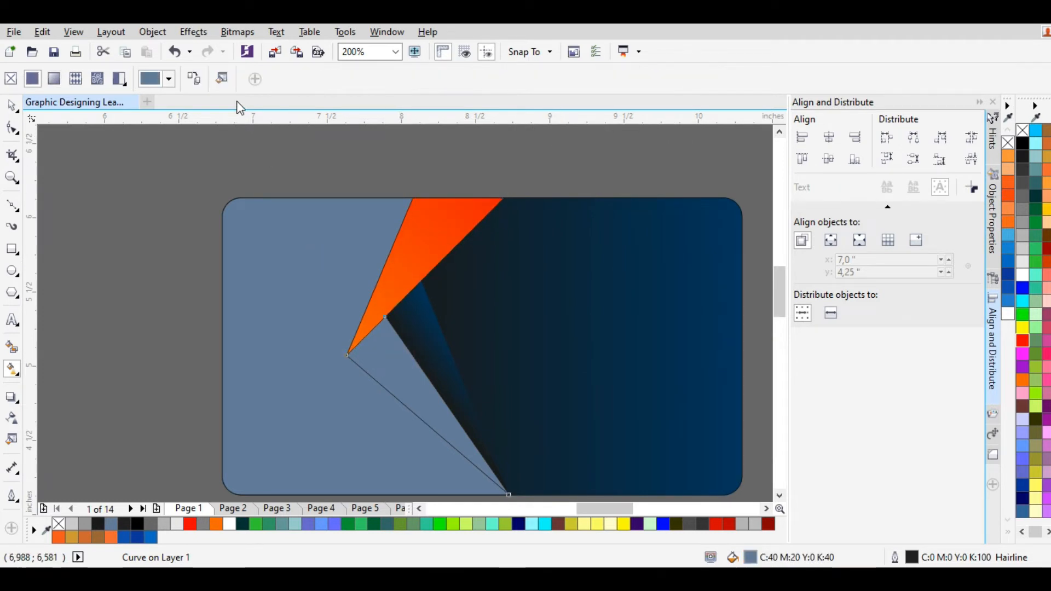
{"action": "left_click", "coordinate": [192, 80]}
{"action": "left_click", "coordinate": [418, 237]}
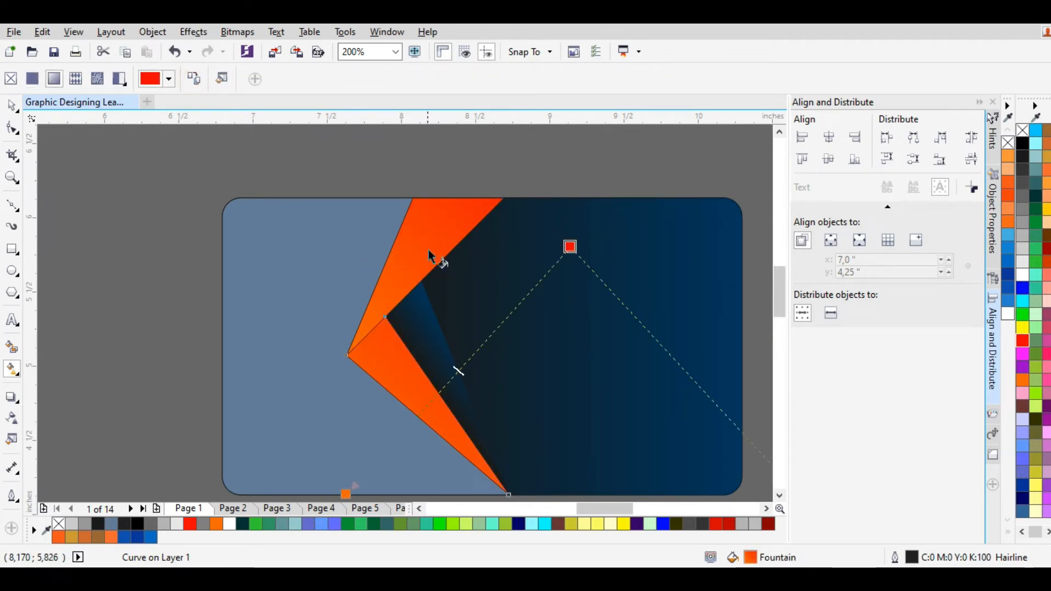
Redirect the lower facet's gradient to run from red just beyond its left corner to orange just past its bottom tip.
{"action": "scroll", "coordinate": [428, 248], "scroll_direction": "down", "scroll_amount": 2}
{"action": "left_click_drag", "start_coordinate": [501, 250], "coordinate": [388, 304]}
{"action": "left_click_drag", "start_coordinate": [375, 368], "coordinate": [456, 365]}
{"action": "scroll", "coordinate": [432, 337], "scroll_direction": "up", "scroll_amount": 2}
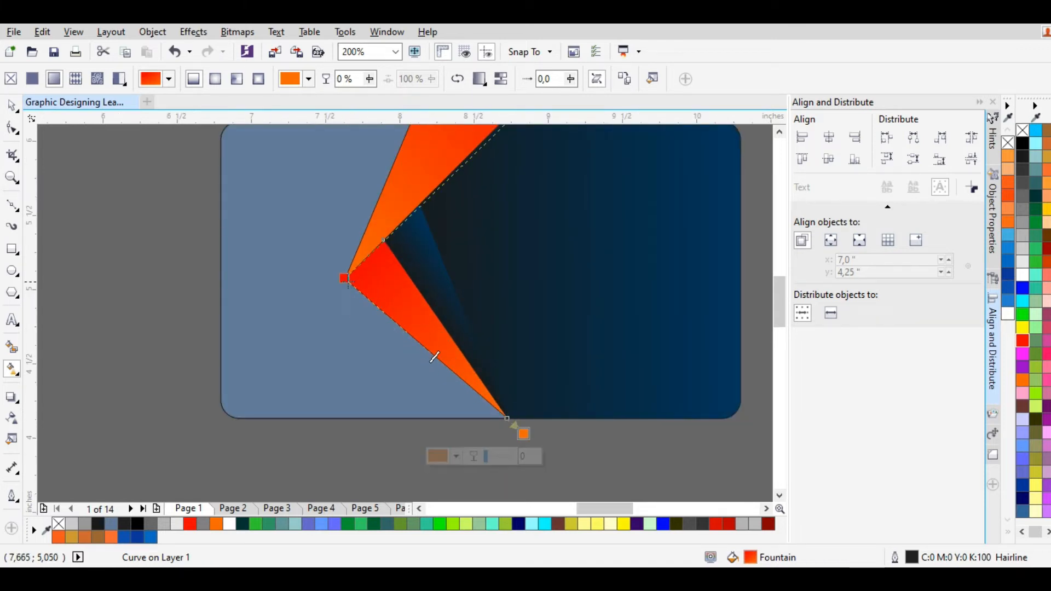
{"action": "left_click_drag", "start_coordinate": [345, 279], "coordinate": [323, 240]}
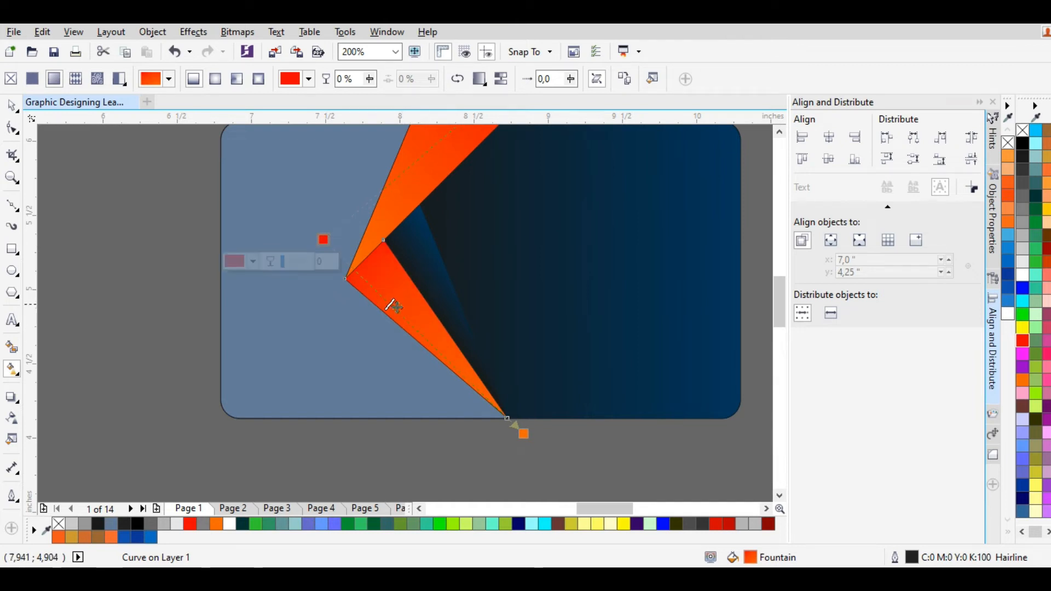
{"action": "scroll", "coordinate": [425, 327], "scroll_direction": "down", "scroll_amount": 2}
{"action": "scroll", "coordinate": [425, 290], "scroll_direction": "up", "scroll_amount": 2}
{"action": "left_click", "coordinate": [433, 330]}
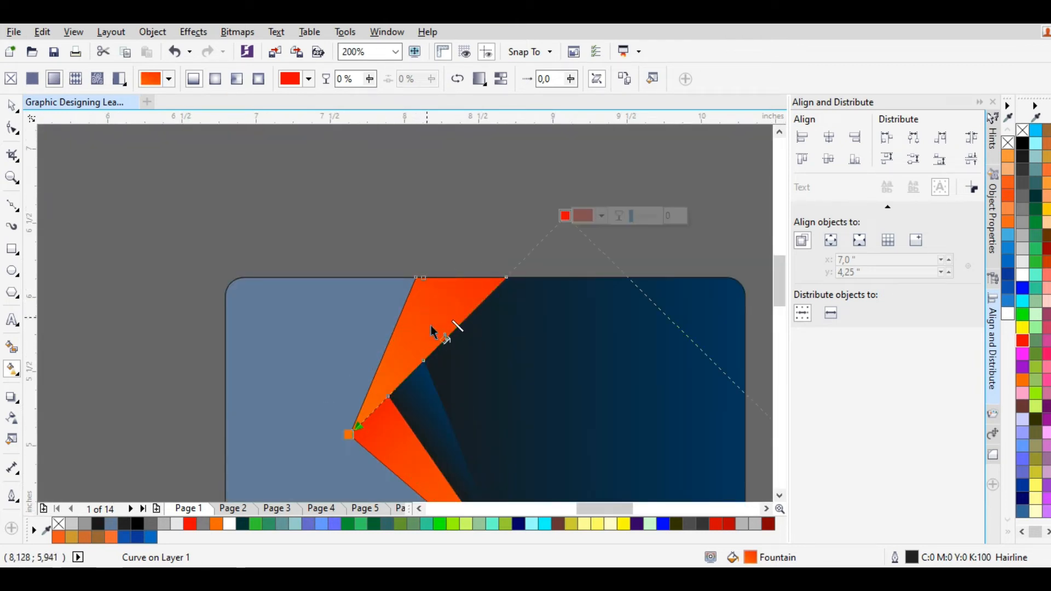
{"action": "left_click", "coordinate": [445, 237]}
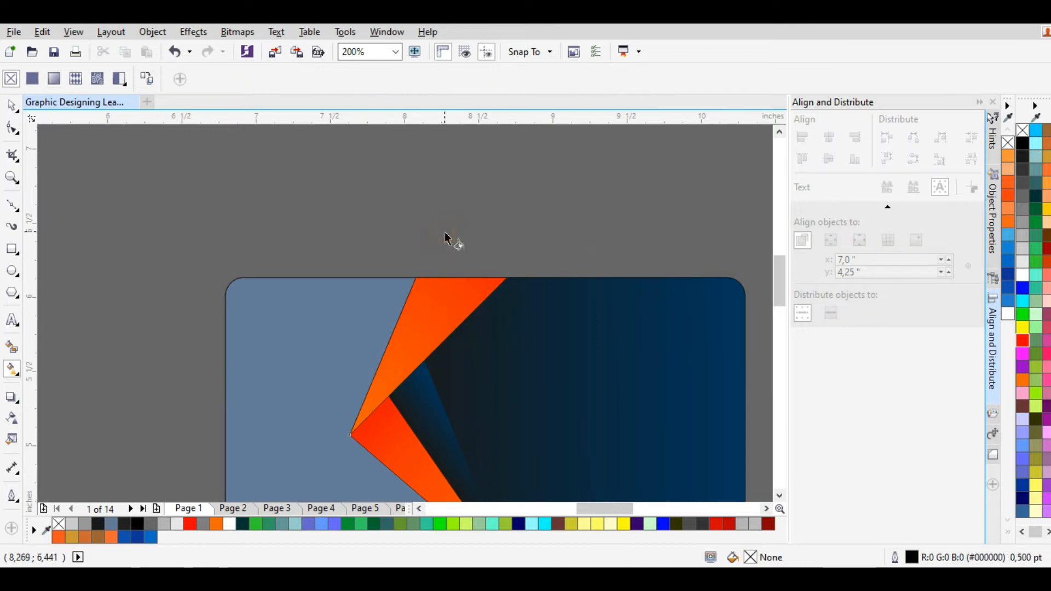
{"action": "scroll", "coordinate": [446, 237], "scroll_direction": "down", "scroll_amount": 1}
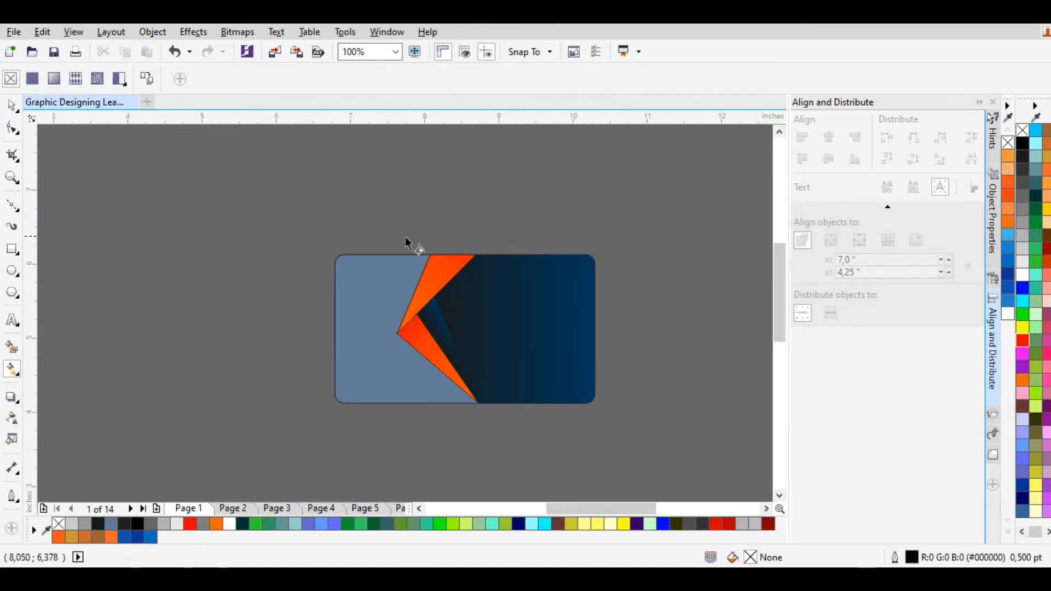
Remove the outlines from both orange facets and the narrow navy facet together.
{"action": "left_click", "coordinate": [11, 105]}
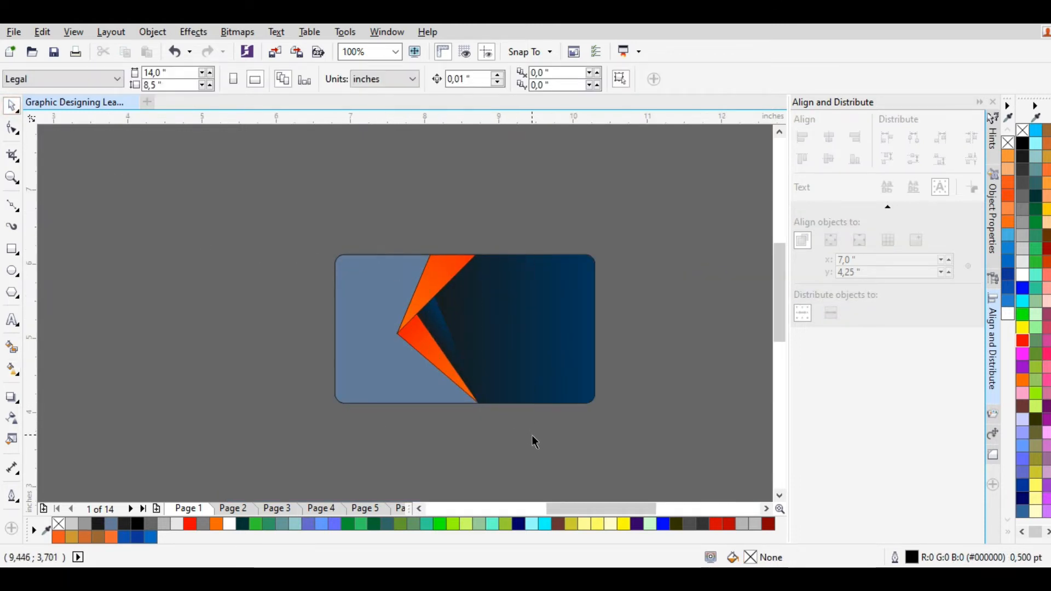
{"action": "left_click_drag", "start_coordinate": [366, 224], "coordinate": [532, 435]}
{"action": "right_click", "coordinate": [1007, 142]}
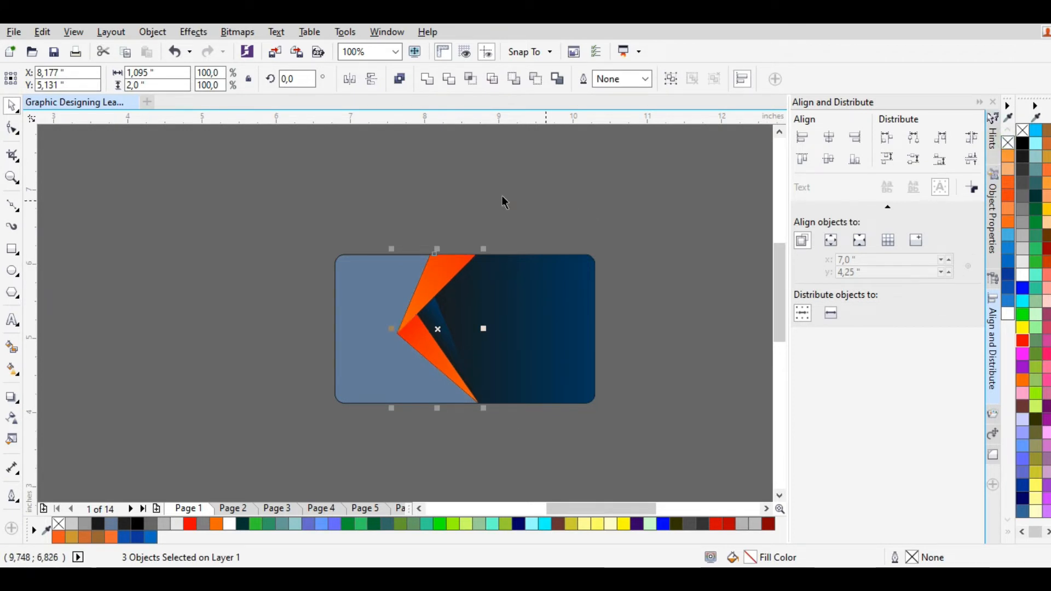
{"action": "left_click", "coordinate": [498, 205]}
Try moving the slate-blue region left off the card and undo the move.
{"action": "left_click", "coordinate": [383, 305]}
{"action": "left_click_drag", "start_coordinate": [383, 305], "coordinate": [152, 313]}
{"action": "left_click", "coordinate": [334, 328]}
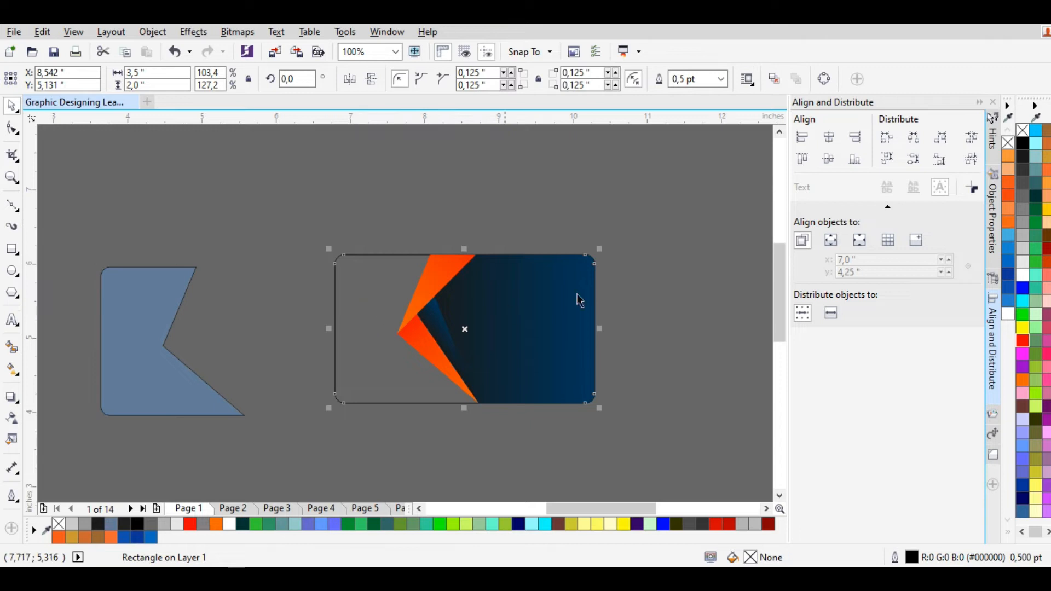
{"action": "key", "text": "ctrl+z"}
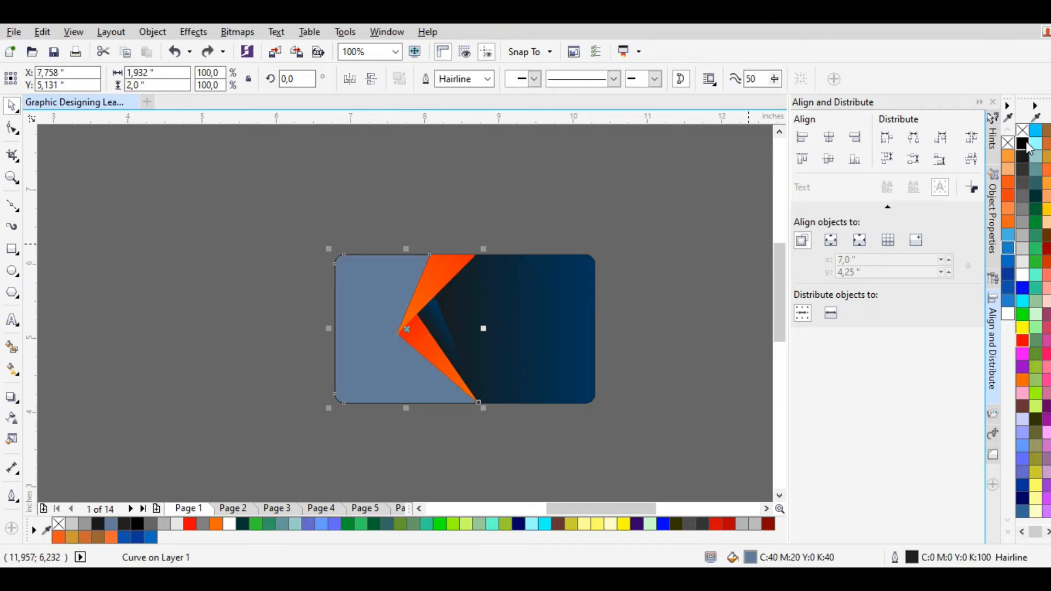
Fill the slate-blue left region white and take that region off the card.
{"action": "left_click", "coordinate": [1023, 274]}
{"action": "left_click", "coordinate": [686, 219]}
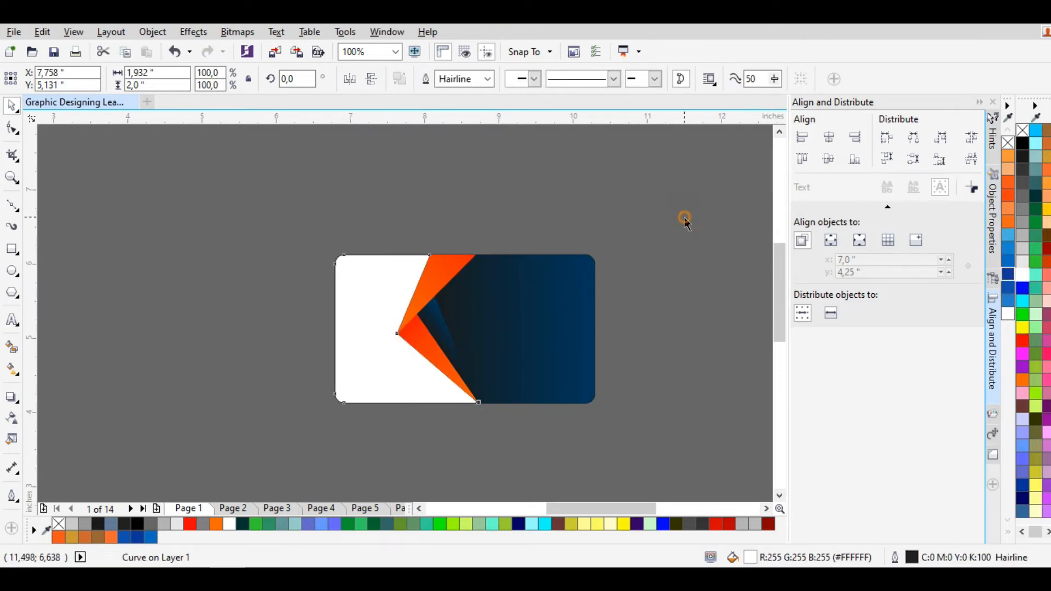
{"action": "left_click", "coordinate": [357, 264]}
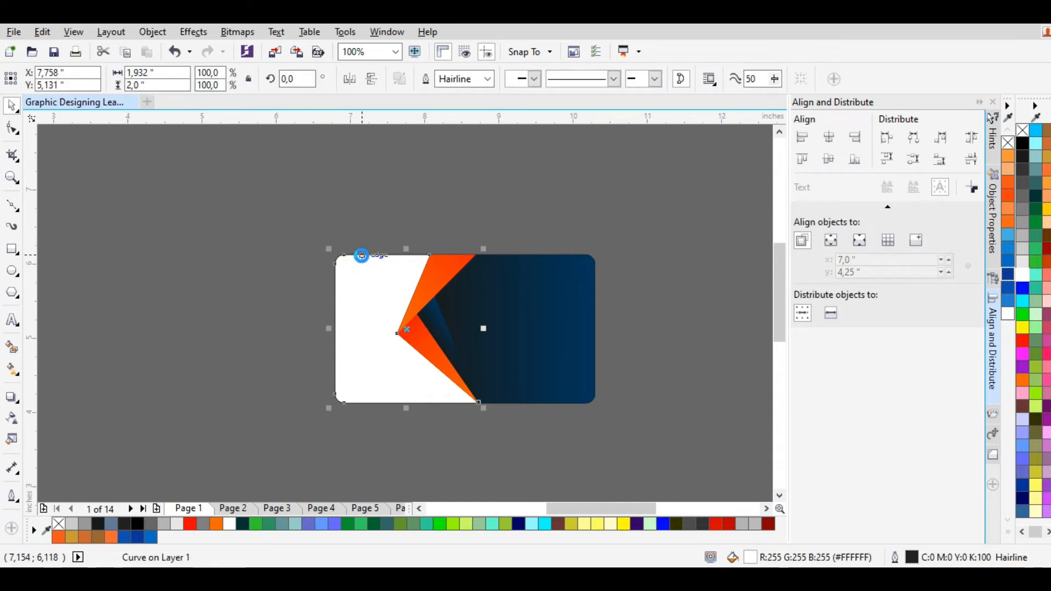
{"action": "key", "text": "Delete"}
Fill the rounded card rectangle with white and remove its outline.
{"action": "left_click", "coordinate": [364, 274]}
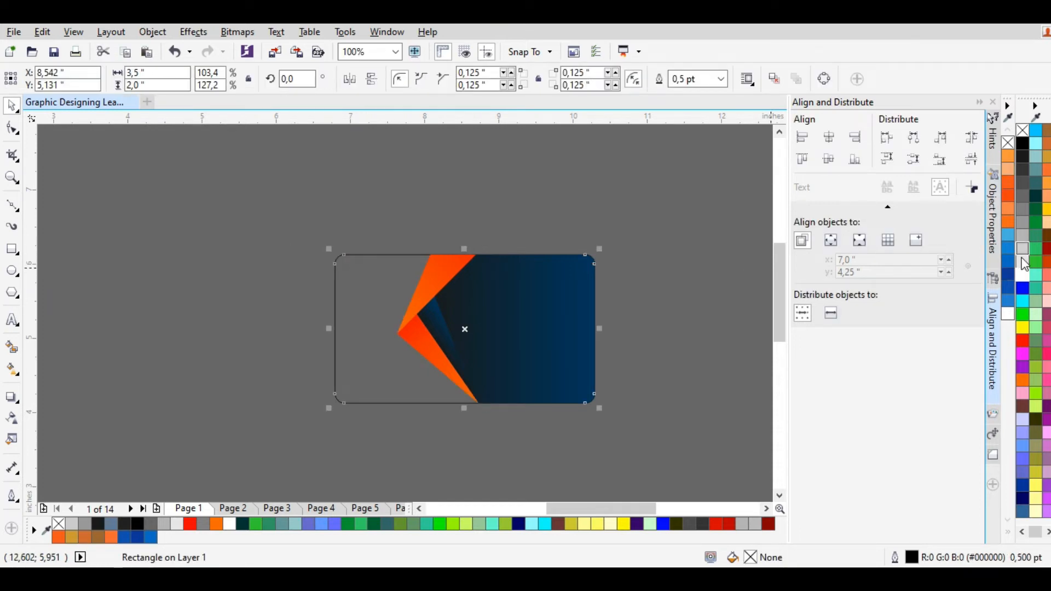
{"action": "left_click", "coordinate": [1022, 275]}
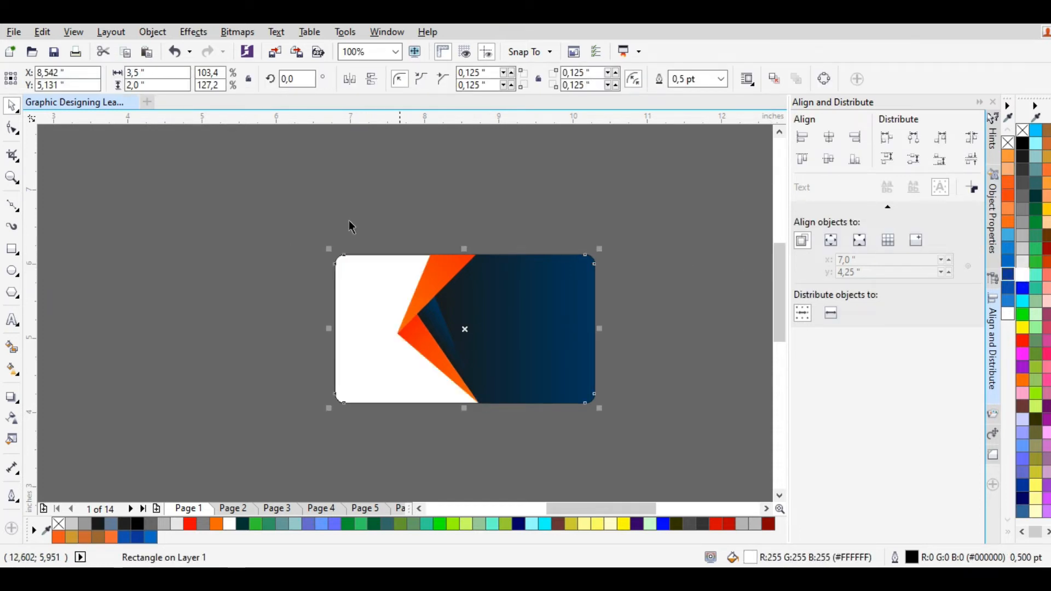
{"action": "right_click", "coordinate": [1022, 131]}
{"action": "left_click", "coordinate": [394, 165]}
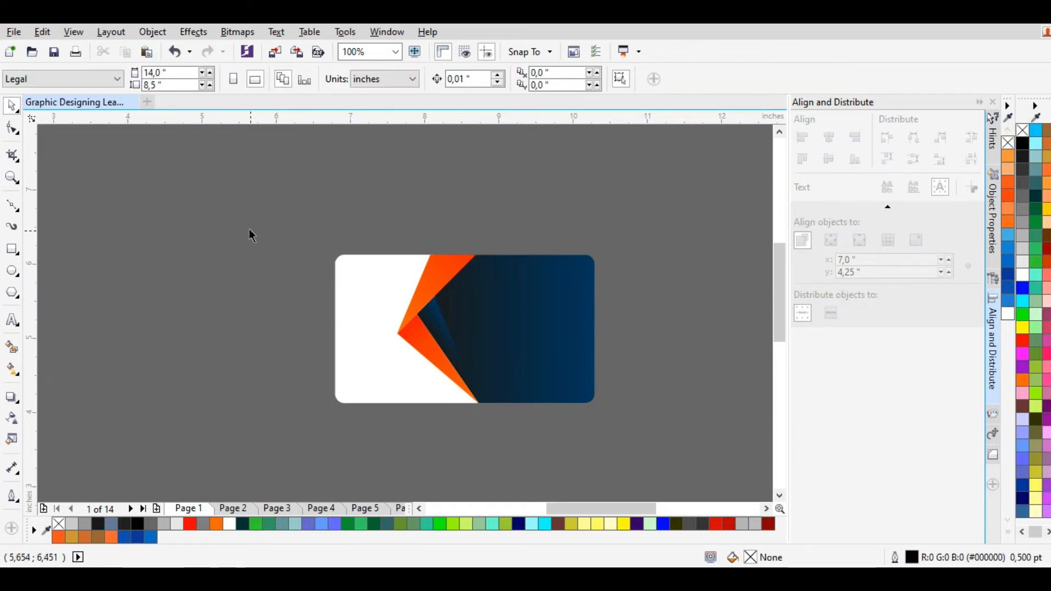
Bring back the white left region on the card and remove its hairline outline.
{"action": "left_click_drag", "start_coordinate": [693, 425], "coordinate": [693, 426]}
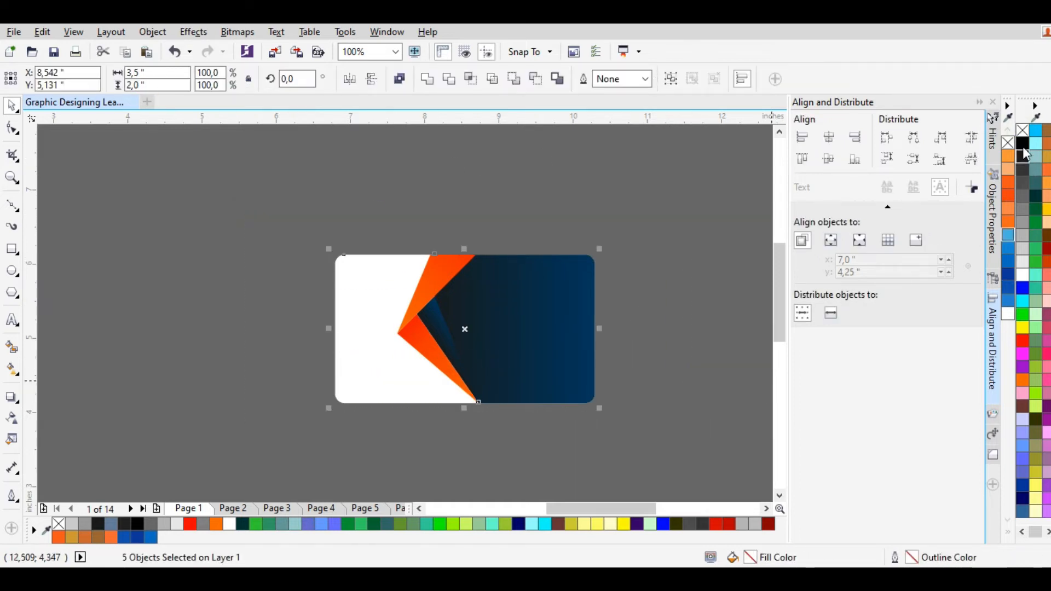
{"action": "left_click", "coordinate": [490, 197]}
{"action": "key", "text": "Tab"}
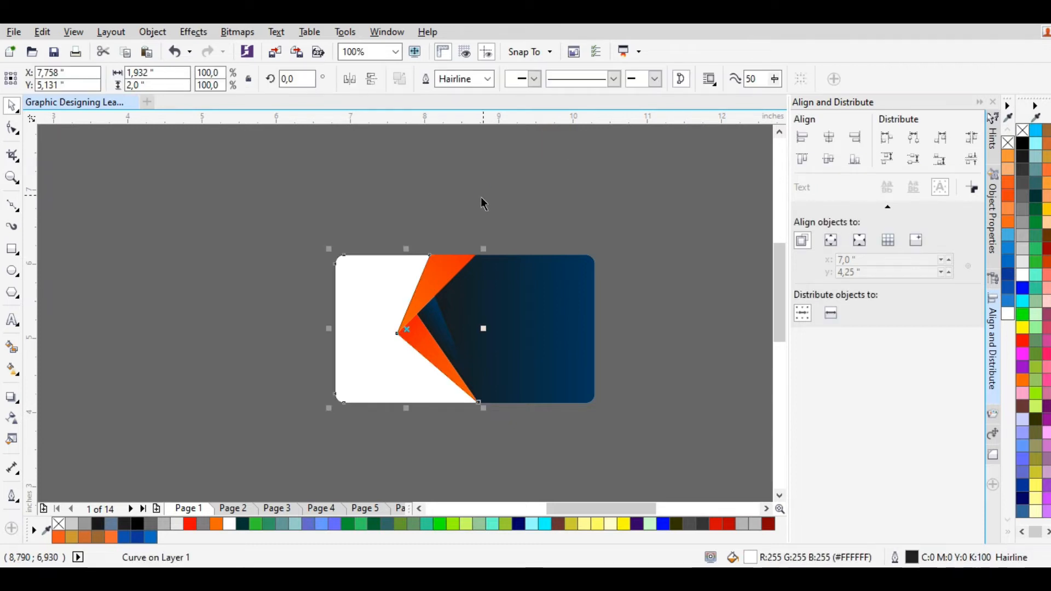
{"action": "right_click", "coordinate": [1023, 130]}
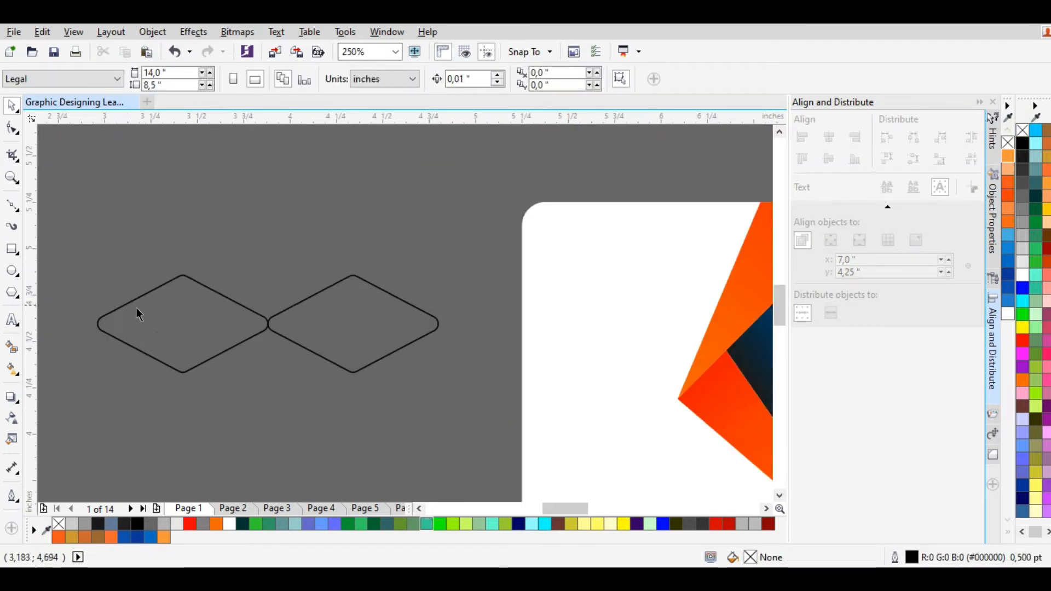
Place a duplicate of the two-diamond group about 0.07 inches above the original.
{"action": "left_click", "coordinate": [196, 336]}
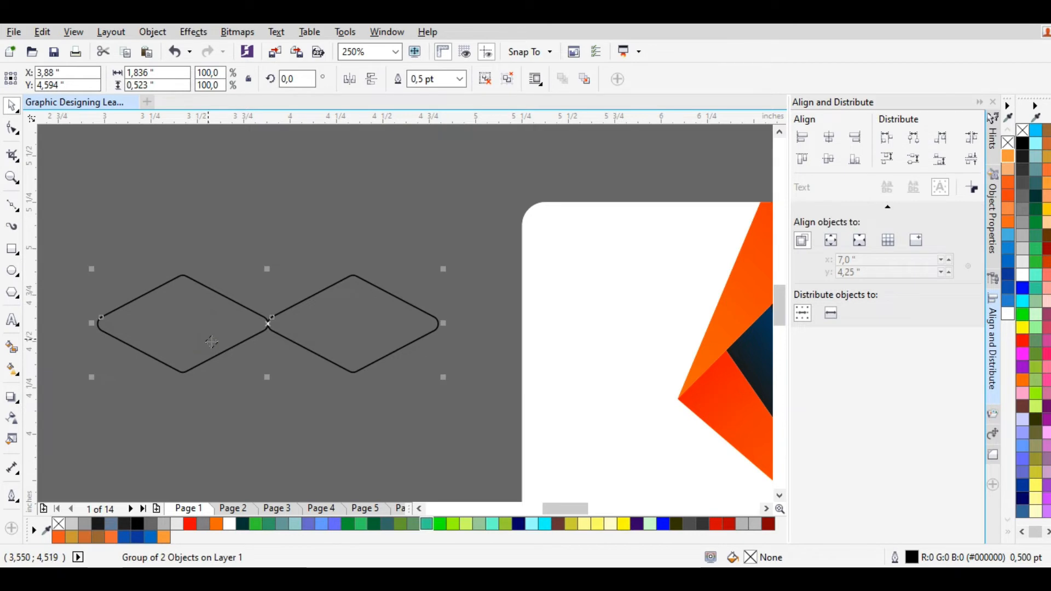
{"action": "left_click", "coordinate": [233, 382]}
{"action": "left_click", "coordinate": [231, 327]}
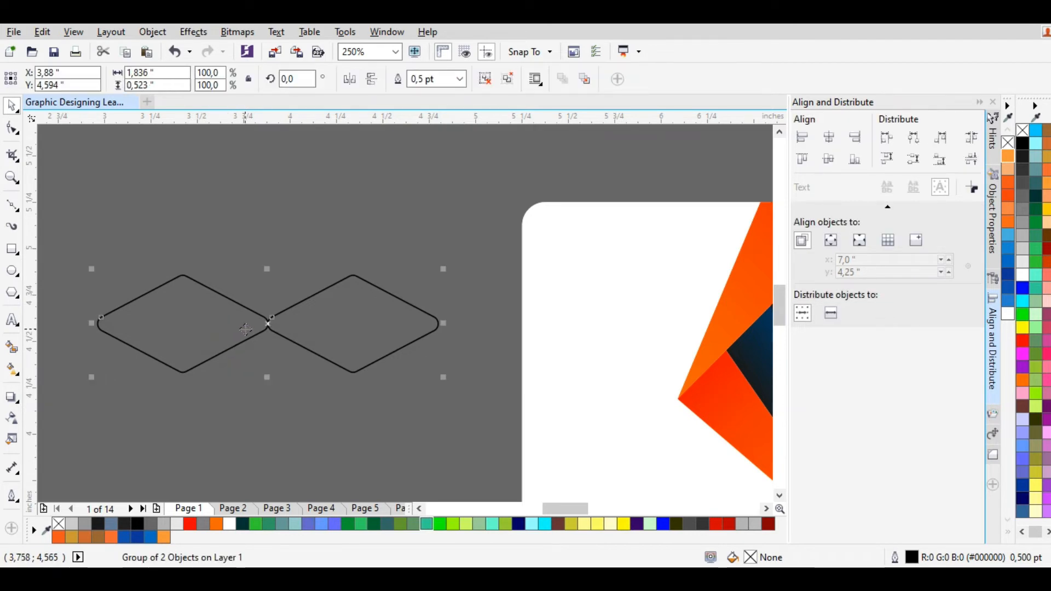
{"action": "left_click_drag", "start_coordinate": [246, 329], "coordinate": [265, 316]}
Ungroup both diamond pairs and combine all four diamonds into a single group.
{"action": "left_click", "coordinate": [507, 79]}
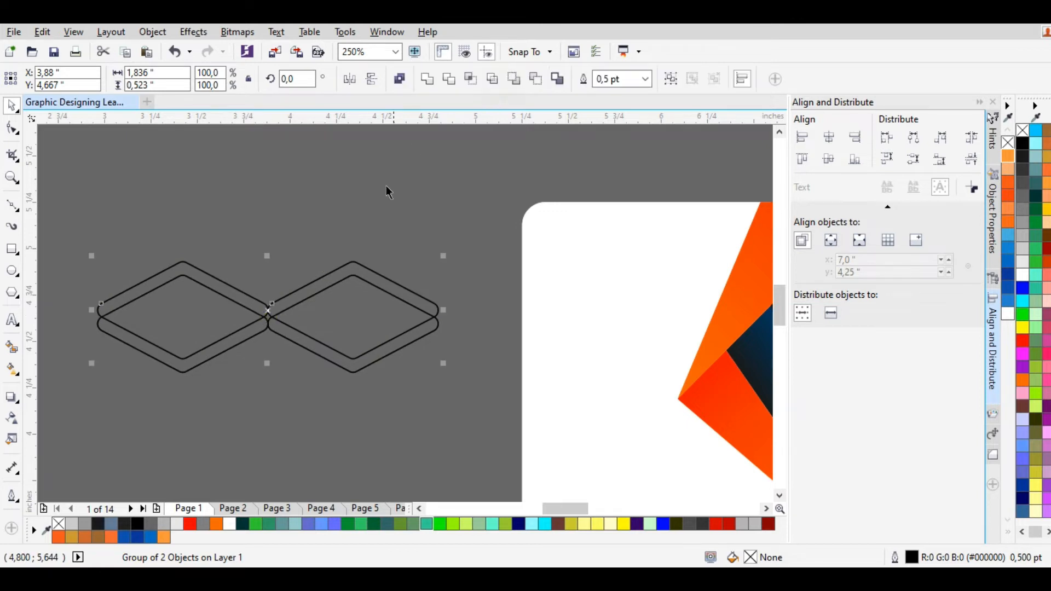
{"action": "left_click", "coordinate": [343, 198]}
{"action": "left_click", "coordinate": [324, 355]}
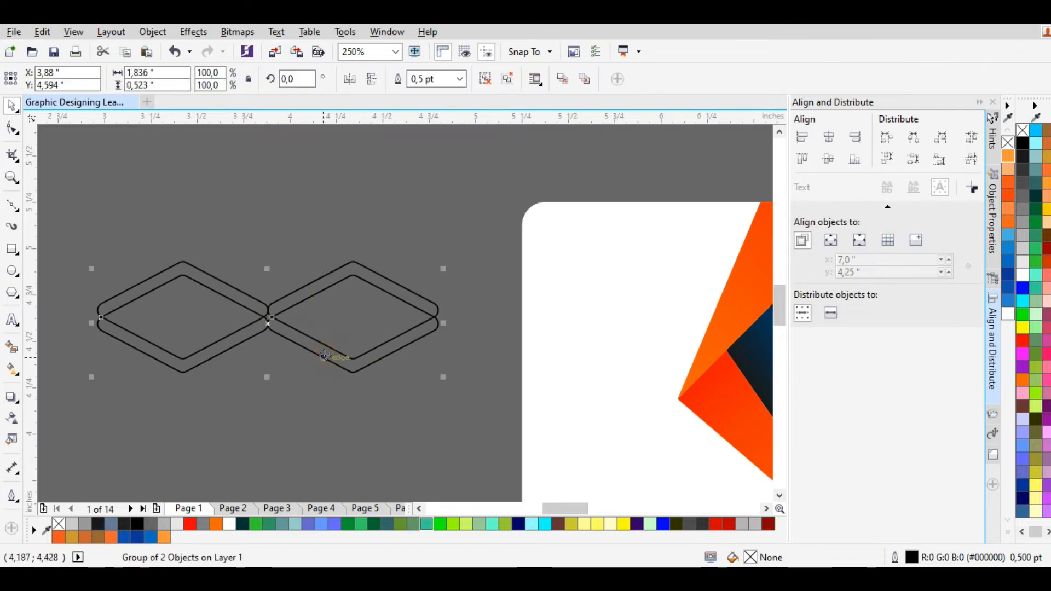
{"action": "left_click", "coordinate": [508, 79]}
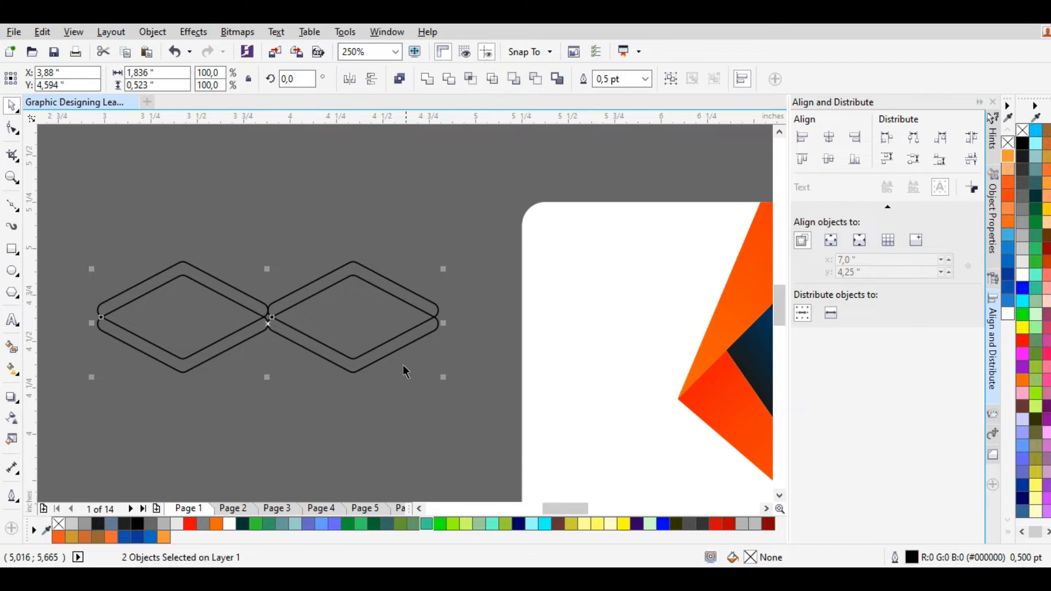
{"action": "left_click", "coordinate": [330, 383]}
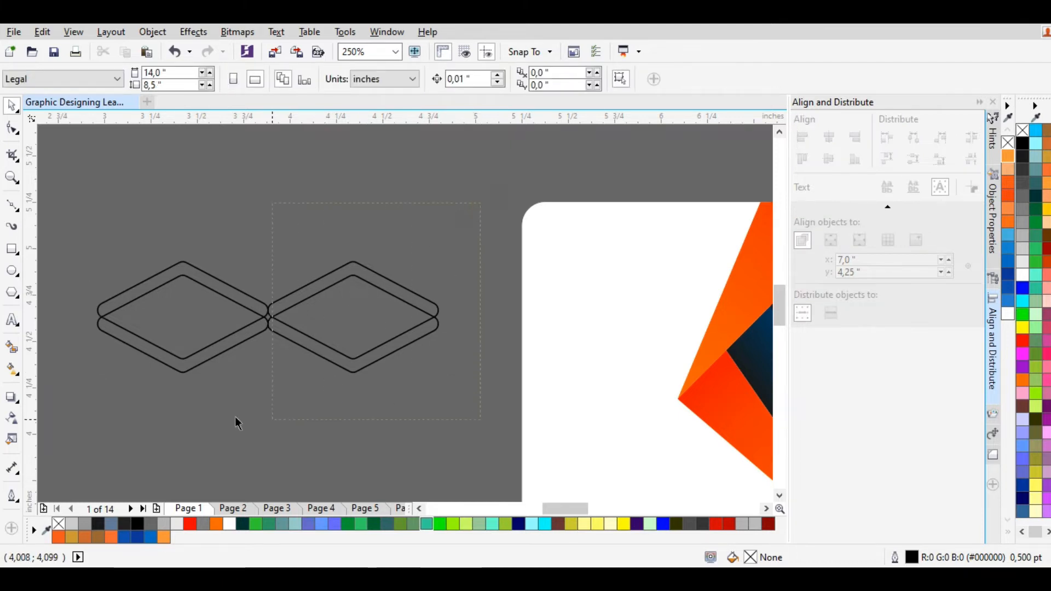
{"action": "left_click_drag", "start_coordinate": [64, 400], "coordinate": [57, 410]}
{"action": "key", "text": "ctrl+g"}
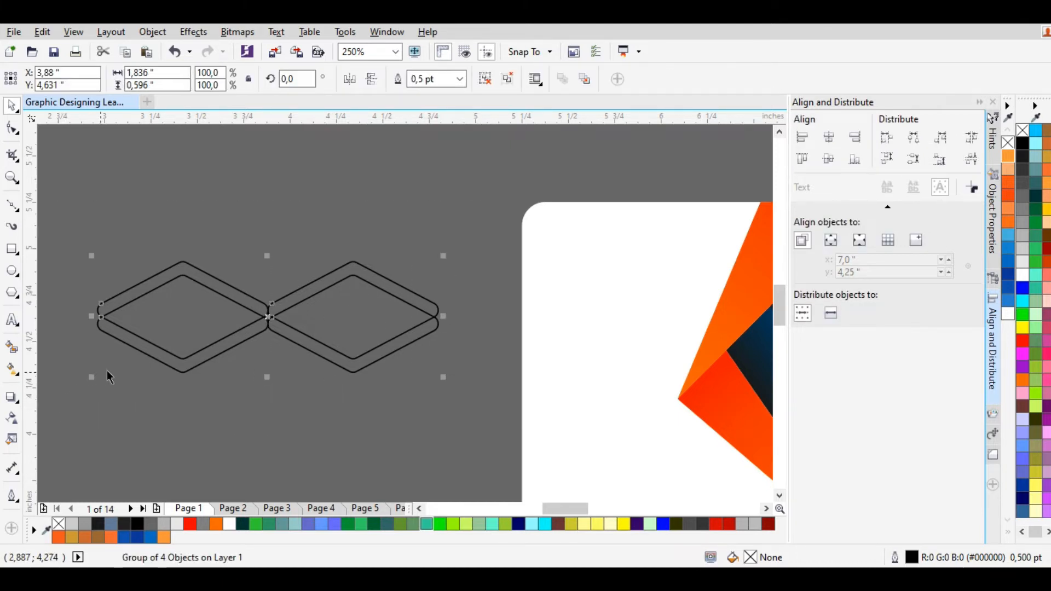
Create a copy of the four-diamond group rotated to 270 degrees about its center, forming a cross with the original.
{"action": "left_click", "coordinate": [194, 327]}
{"action": "left_click", "coordinate": [194, 328]}
{"action": "left_click", "coordinate": [195, 328]}
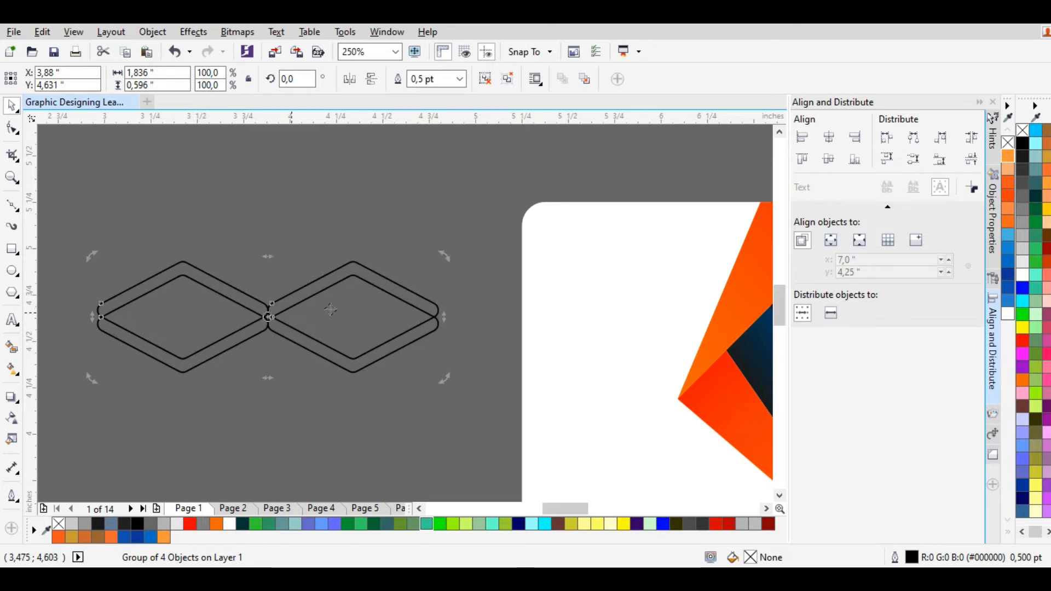
{"action": "left_click_drag", "start_coordinate": [447, 263], "coordinate": [296, 410]}
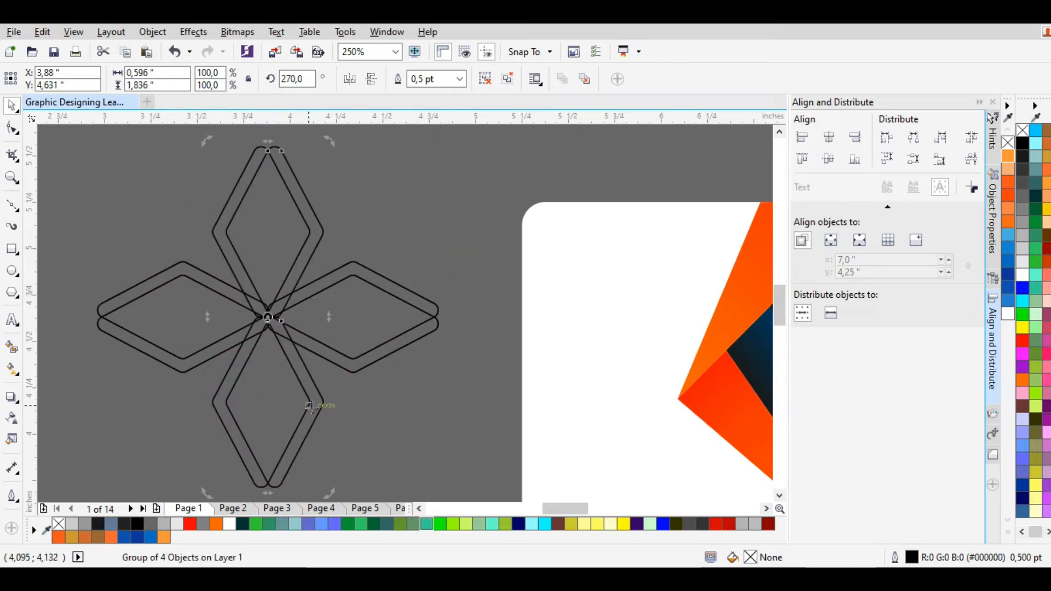
{"action": "left_click", "coordinate": [386, 376]}
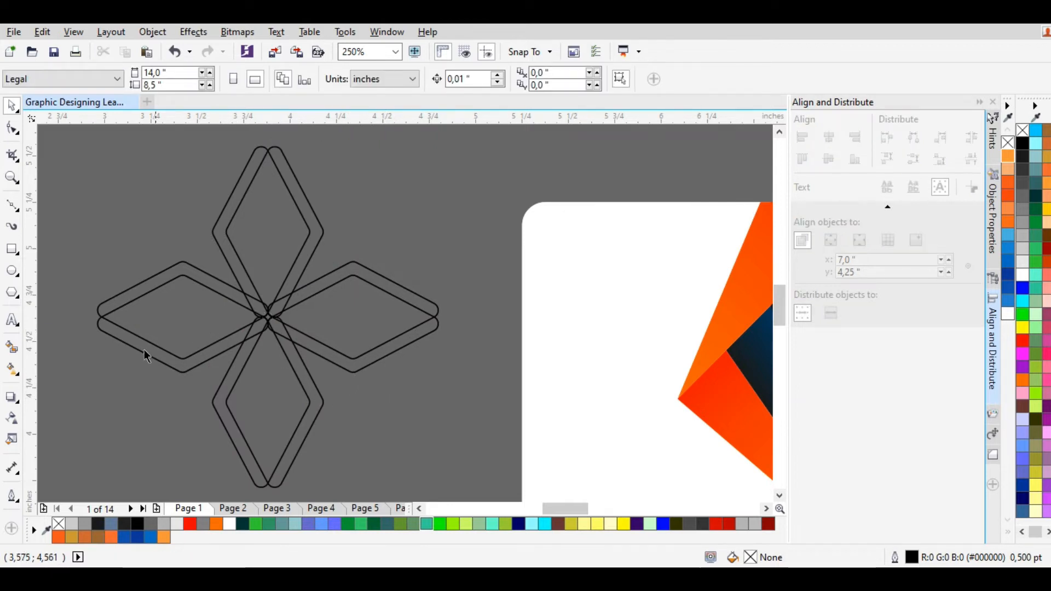
Draw an unfilled square about 0.46 inches wide over the center of the diamond cross.
{"action": "left_click", "coordinate": [132, 416]}
{"action": "left_click", "coordinate": [12, 249]}
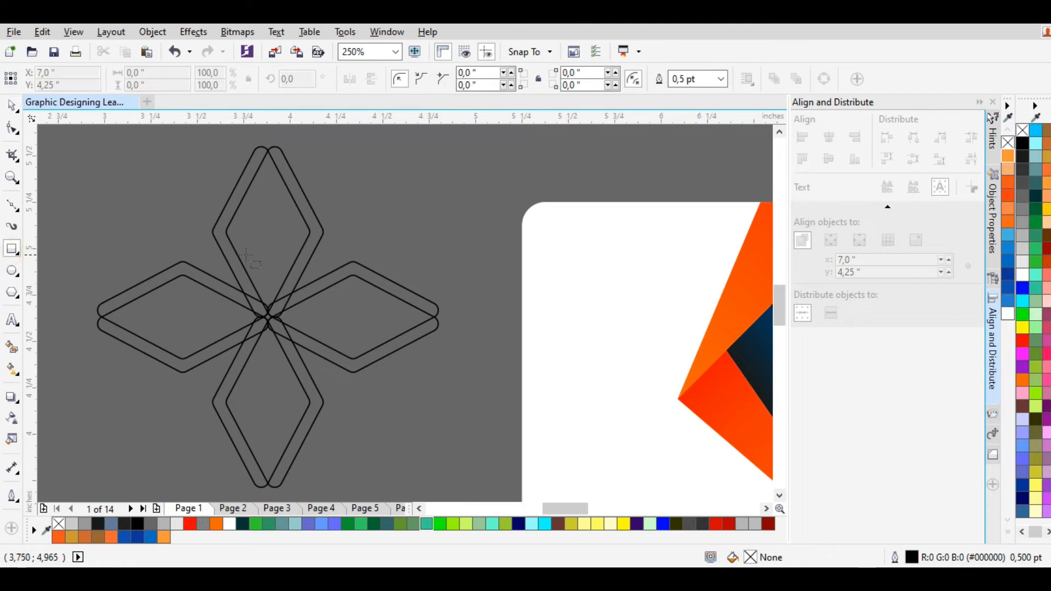
{"action": "left_click_drag", "start_coordinate": [225, 273], "coordinate": [310, 359]}
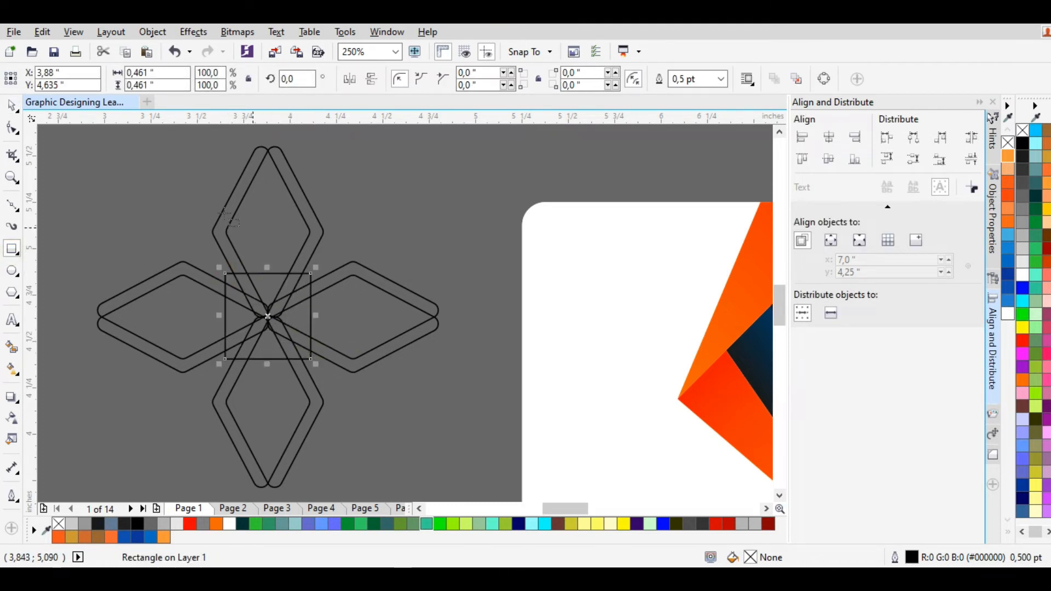
{"action": "left_click", "coordinate": [12, 104]}
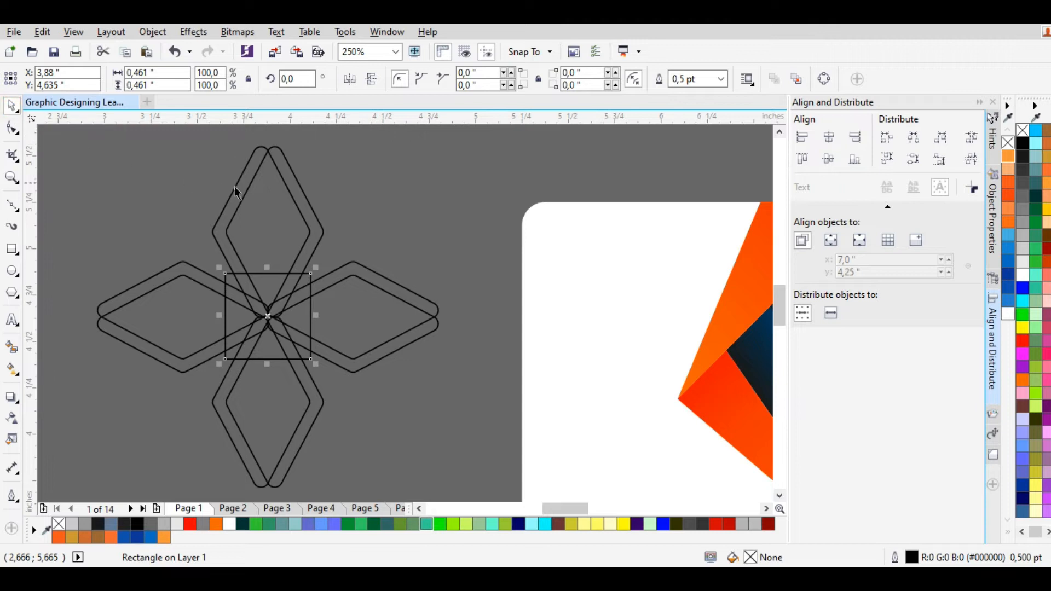
Center the square on the diamond cross and enlarge it from its center to about 0.51 inches.
{"action": "left_click", "coordinate": [258, 200]}
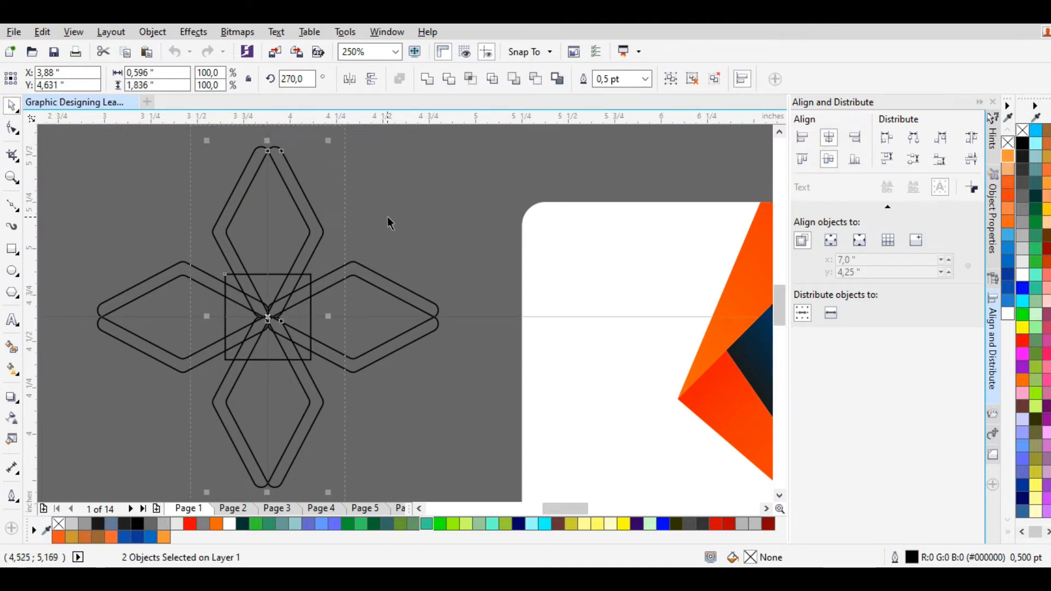
{"action": "left_click", "coordinate": [413, 206]}
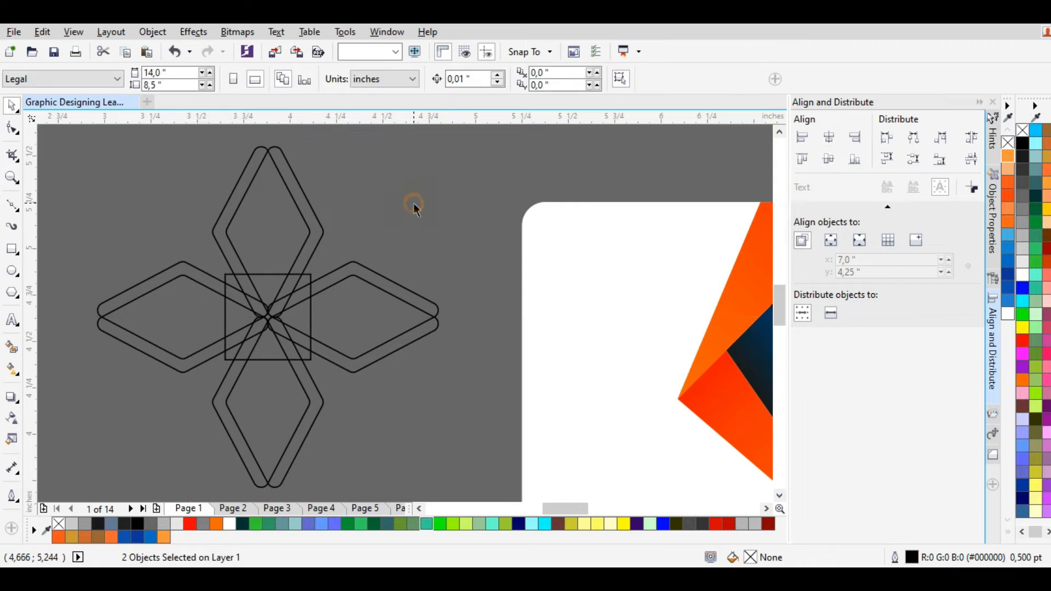
{"action": "left_click", "coordinate": [307, 358]}
{"action": "left_click_drag", "start_coordinate": [310, 359], "coordinate": [319, 368]}
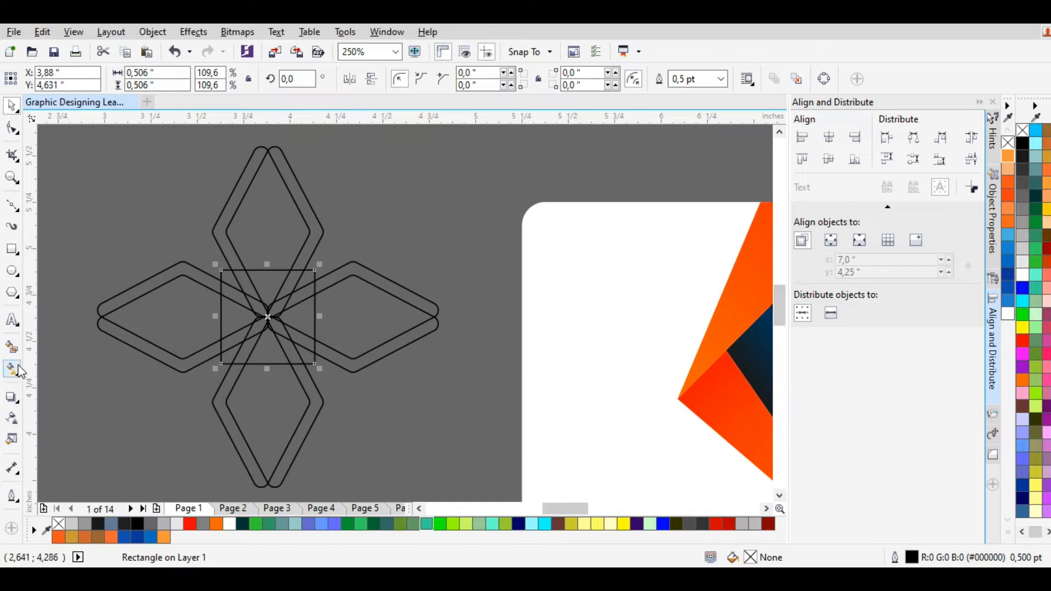
Use Smart Fill to create a blue-grey edge strip and main face in each of the four arms outside the square.
{"action": "left_click", "coordinate": [12, 347]}
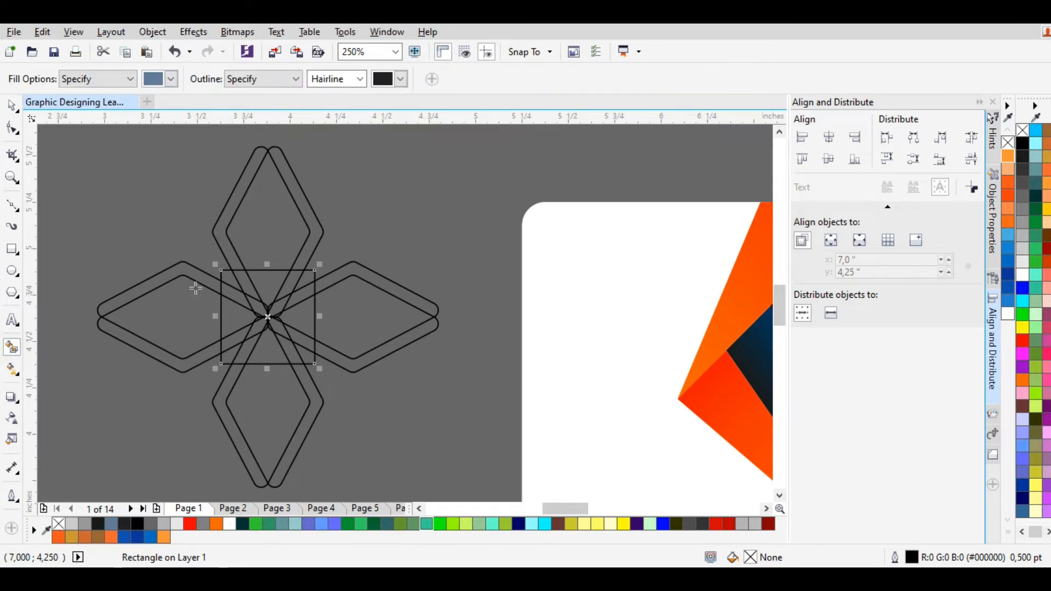
{"action": "left_click", "coordinate": [228, 216]}
{"action": "left_click", "coordinate": [240, 215]}
{"action": "left_click", "coordinate": [341, 273]}
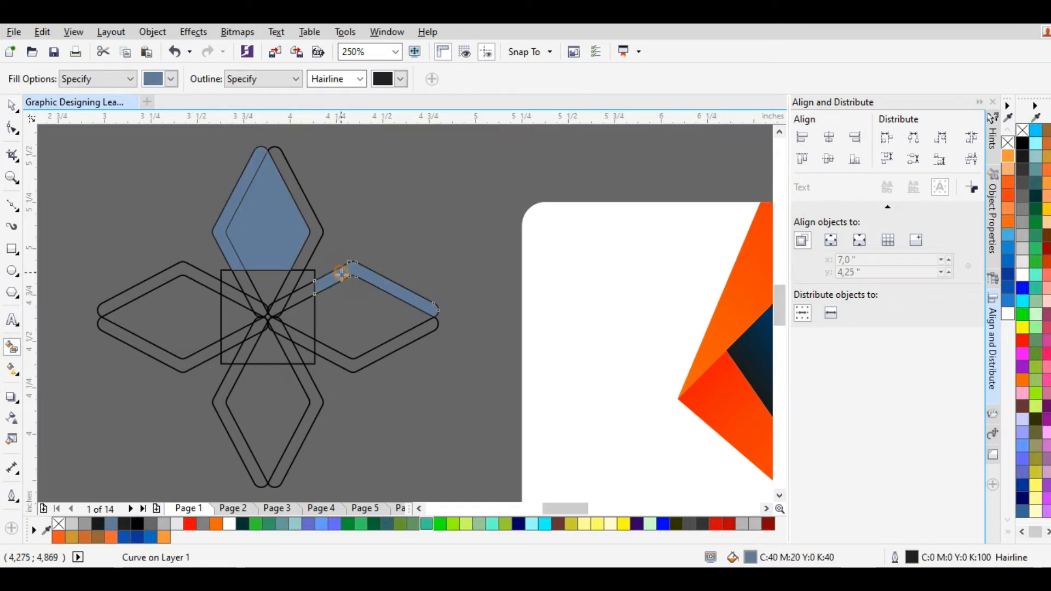
{"action": "left_click", "coordinate": [344, 301]}
{"action": "left_click", "coordinate": [316, 386]}
{"action": "left_click", "coordinate": [283, 393]}
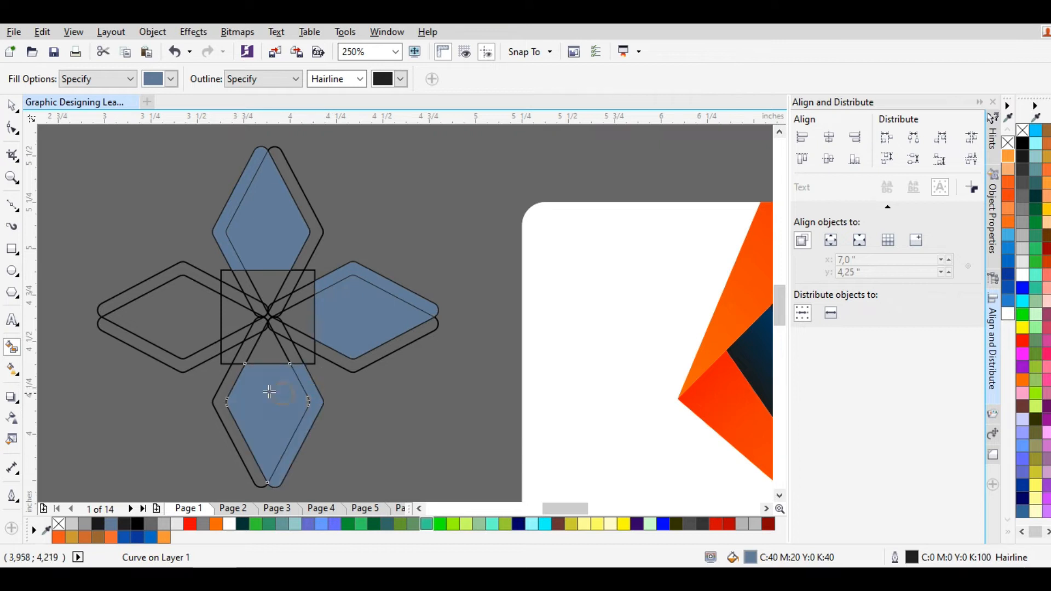
{"action": "left_click", "coordinate": [210, 353]}
{"action": "left_click", "coordinate": [198, 329]}
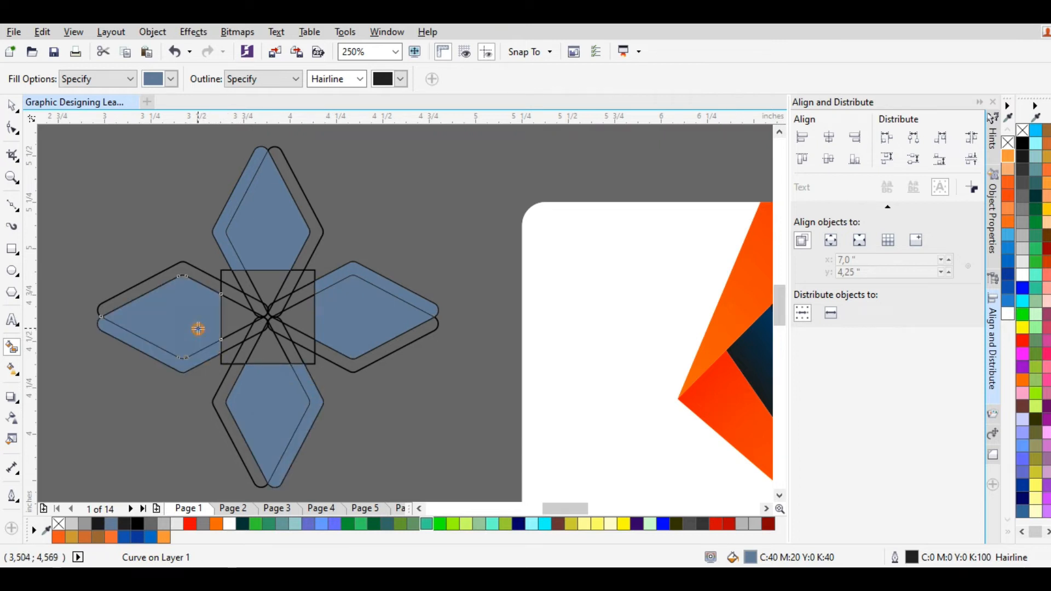
Delete both original diamond outline groups and the central square, leaving only the filled petal pieces.
{"action": "left_click", "coordinate": [11, 105]}
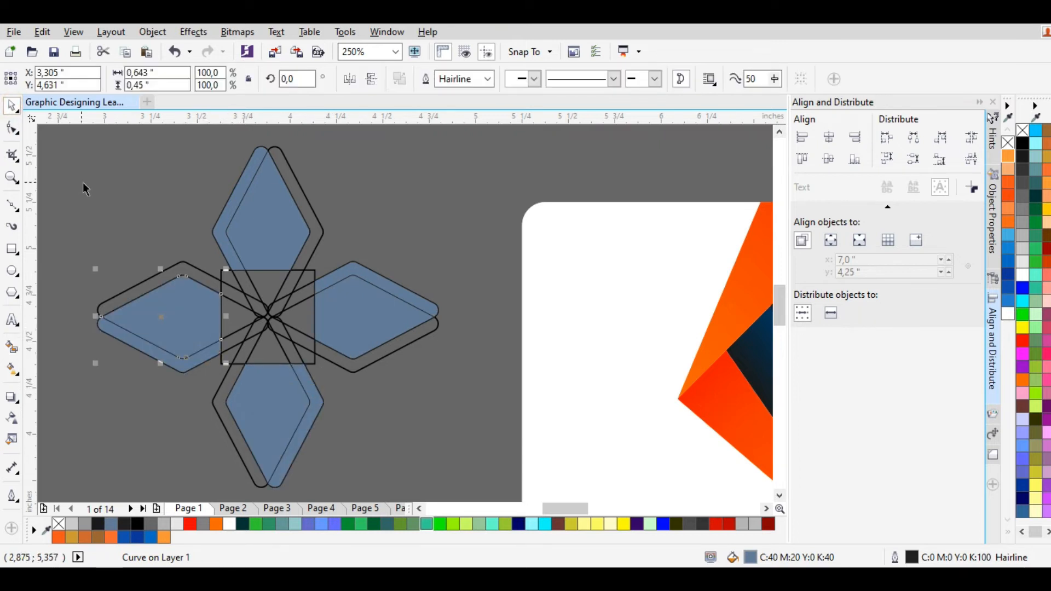
{"action": "left_click", "coordinate": [130, 289]}
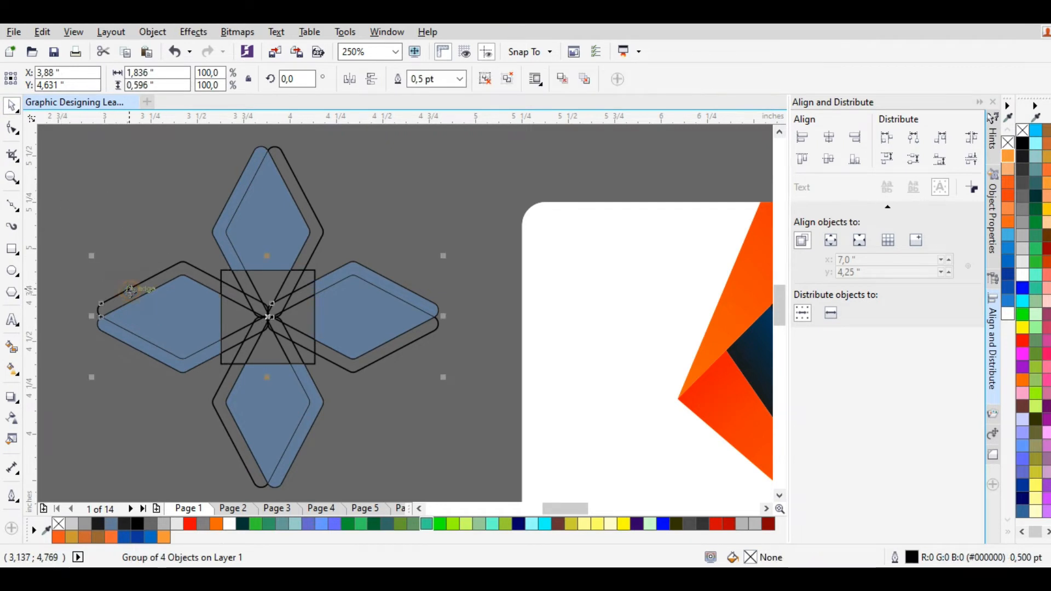
{"action": "key", "text": "Delete"}
{"action": "left_click", "coordinate": [268, 312]}
{"action": "key", "text": "Delete"}
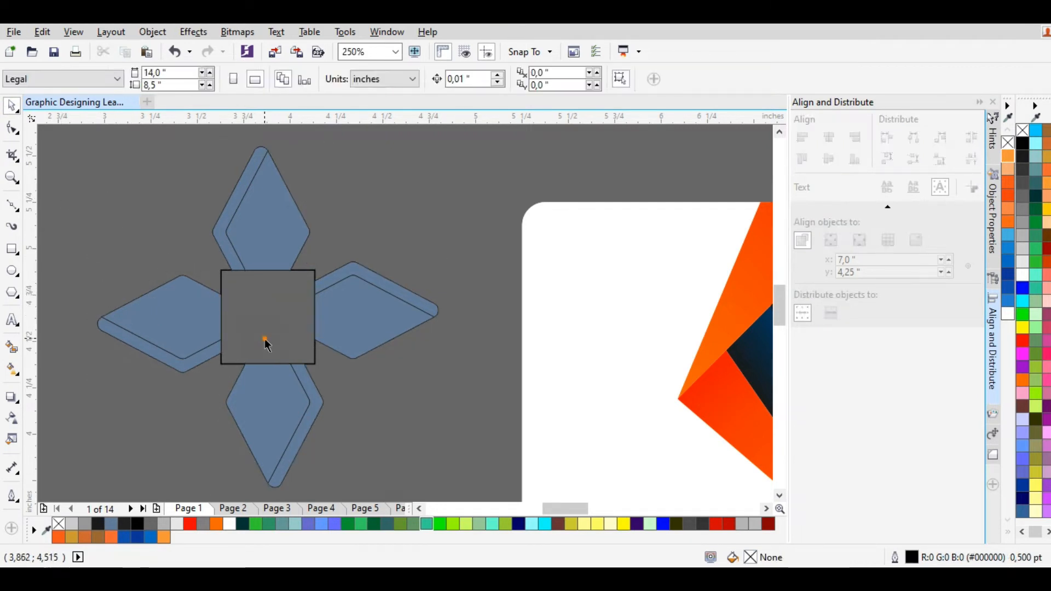
{"action": "left_click", "coordinate": [265, 338]}
{"action": "key", "text": "Delete"}
Remove the outlines from all eight petal pieces and fill them with orange R251 G150 B57.
{"action": "scroll", "coordinate": [256, 302], "scroll_direction": "down", "scroll_amount": 3}
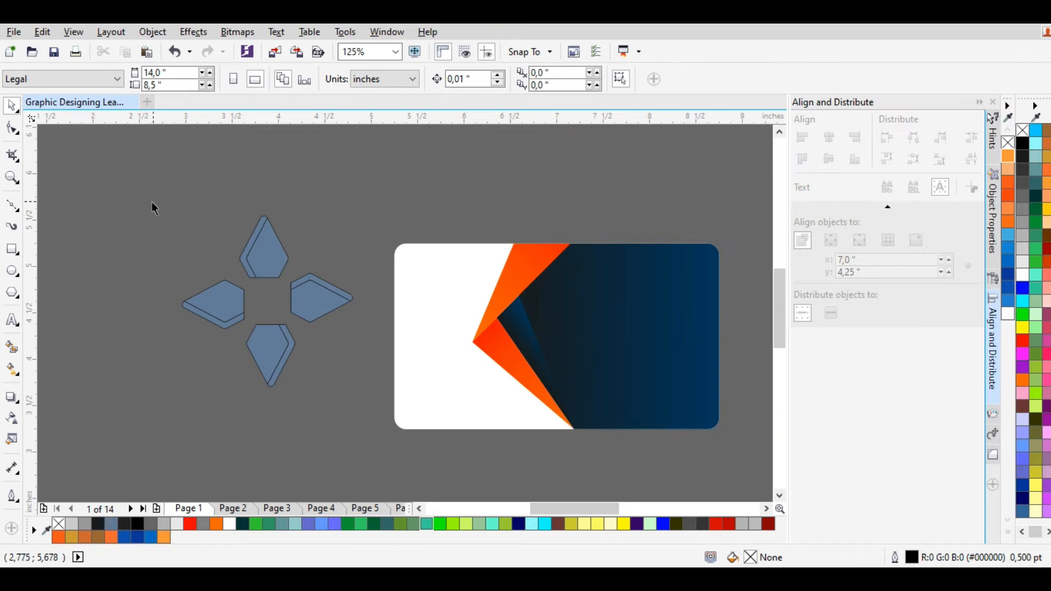
{"action": "left_click_drag", "start_coordinate": [365, 397], "coordinate": [366, 399]}
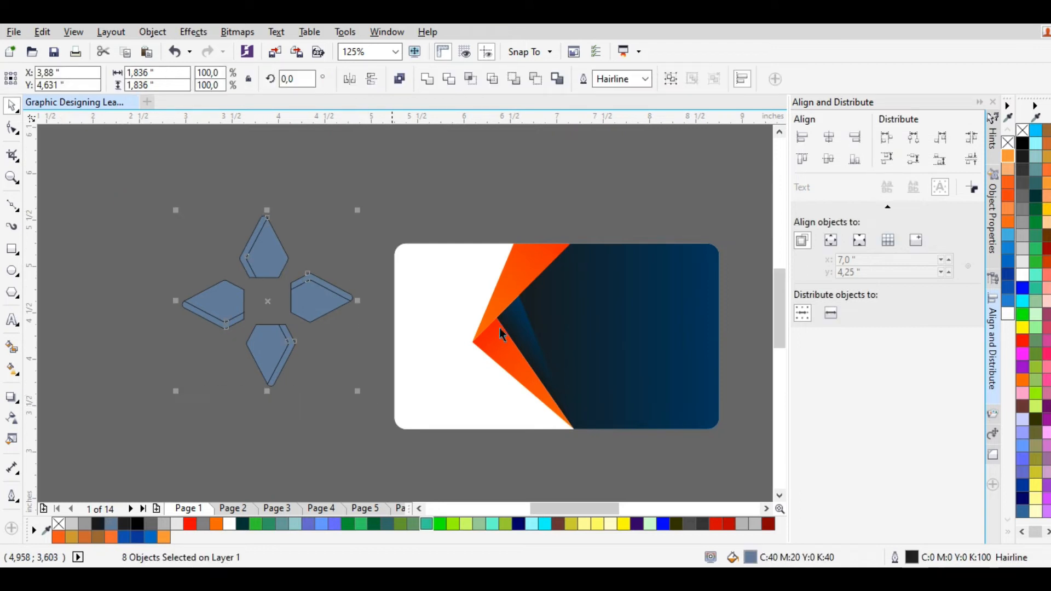
{"action": "right_click", "coordinate": [1007, 144]}
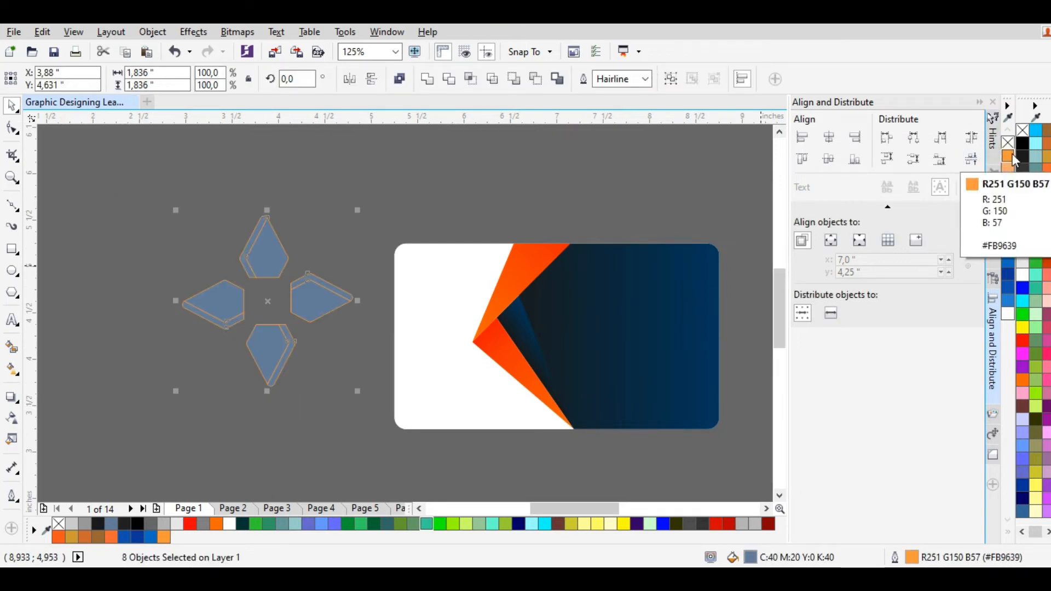
{"action": "left_click", "coordinate": [1010, 156]}
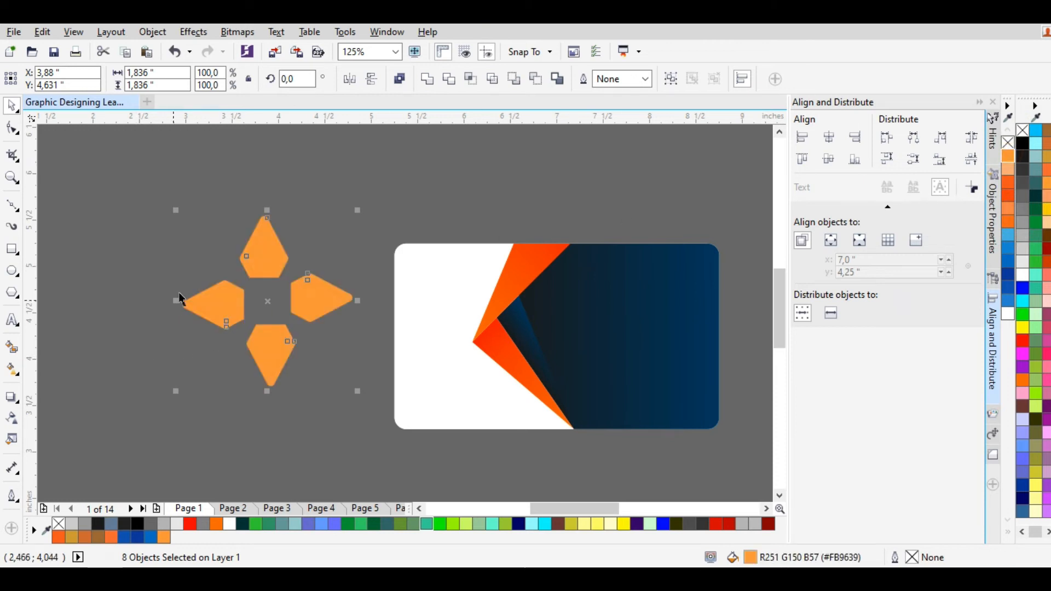
Fill the edge strips of the upper, left and right petals and the lower petal's main face with orange #FF6600.
{"action": "left_click", "coordinate": [190, 251]}
{"action": "left_click", "coordinate": [222, 317]}
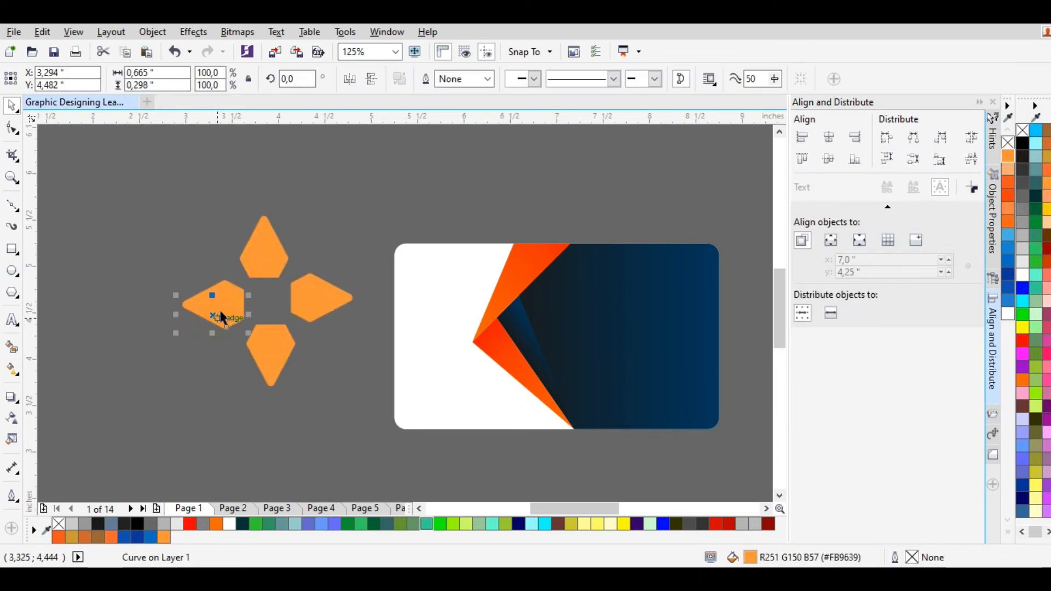
{"action": "left_click", "coordinate": [251, 253]}
{"action": "left_click", "coordinate": [296, 291], "text": "shift"}
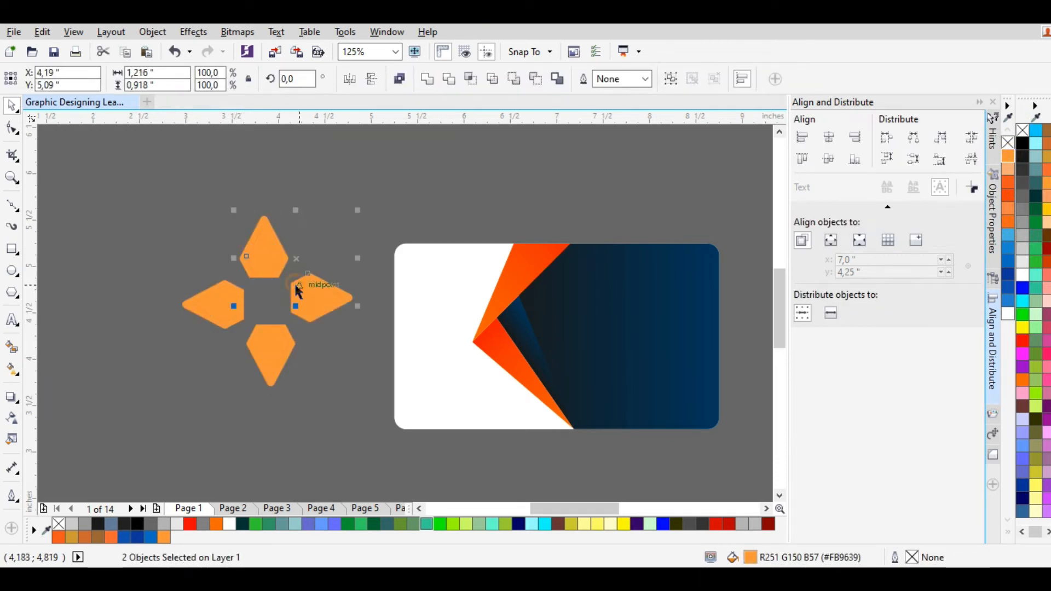
{"action": "left_click", "coordinate": [288, 339], "text": "shift"}
{"action": "left_click", "coordinate": [229, 328], "text": "shift"}
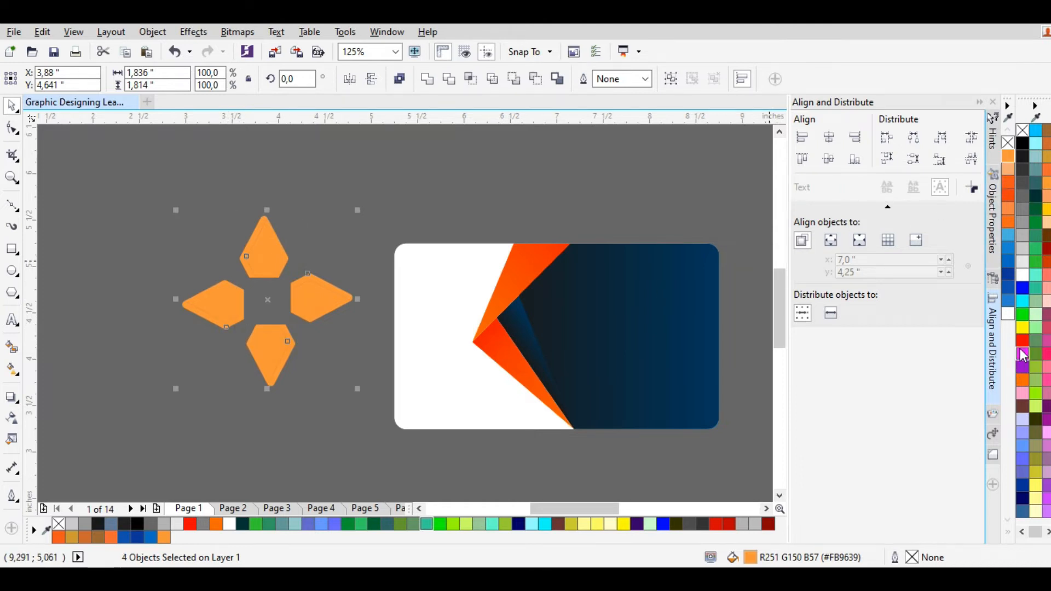
{"action": "left_click", "coordinate": [1023, 380]}
Fill the lower petal's narrow edge strip with orange #FF6600.
{"action": "scroll", "coordinate": [247, 258], "scroll_direction": "up", "scroll_amount": 2}
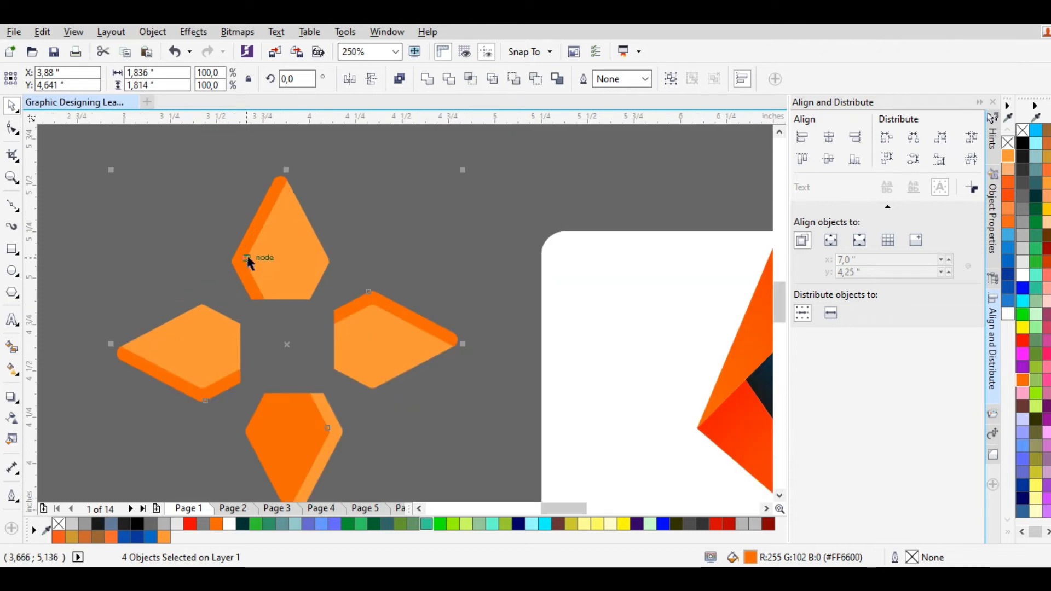
{"action": "left_click", "coordinate": [277, 234]}
{"action": "left_click", "coordinate": [219, 326], "text": "shift"}
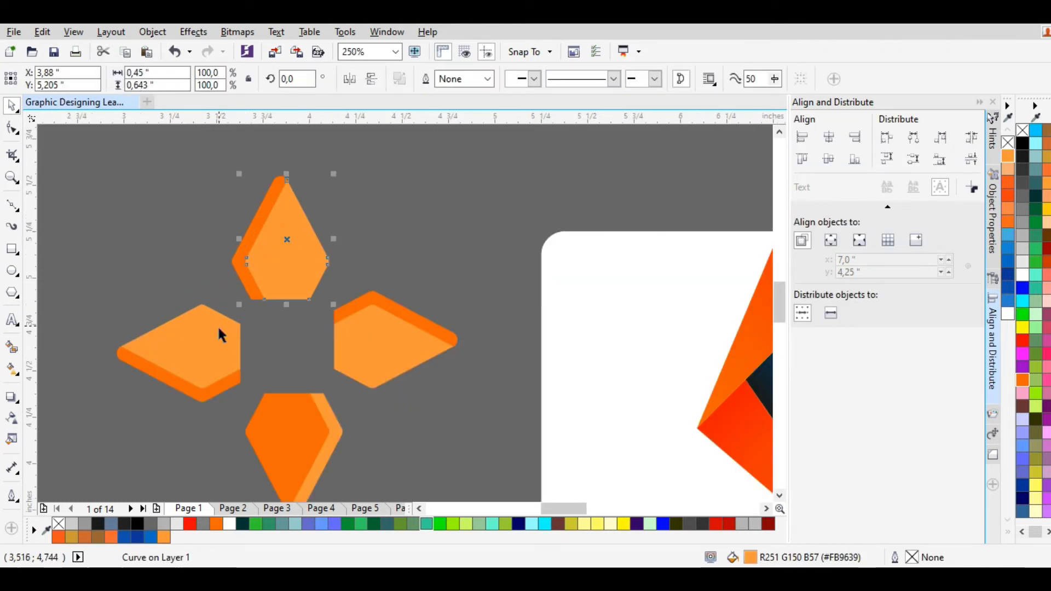
{"action": "left_click", "coordinate": [346, 432]}
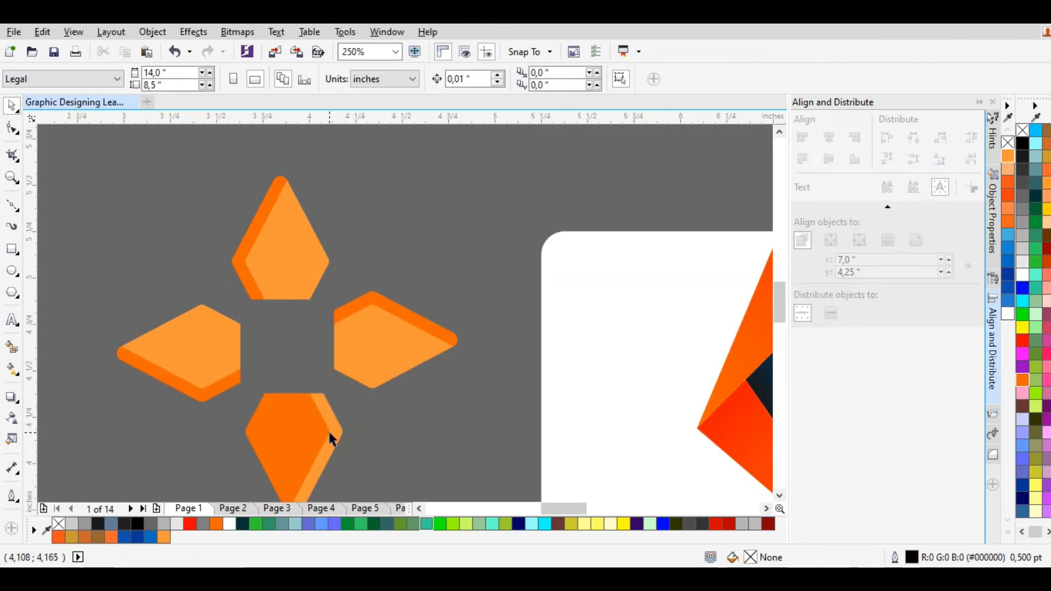
{"action": "left_click", "coordinate": [331, 435]}
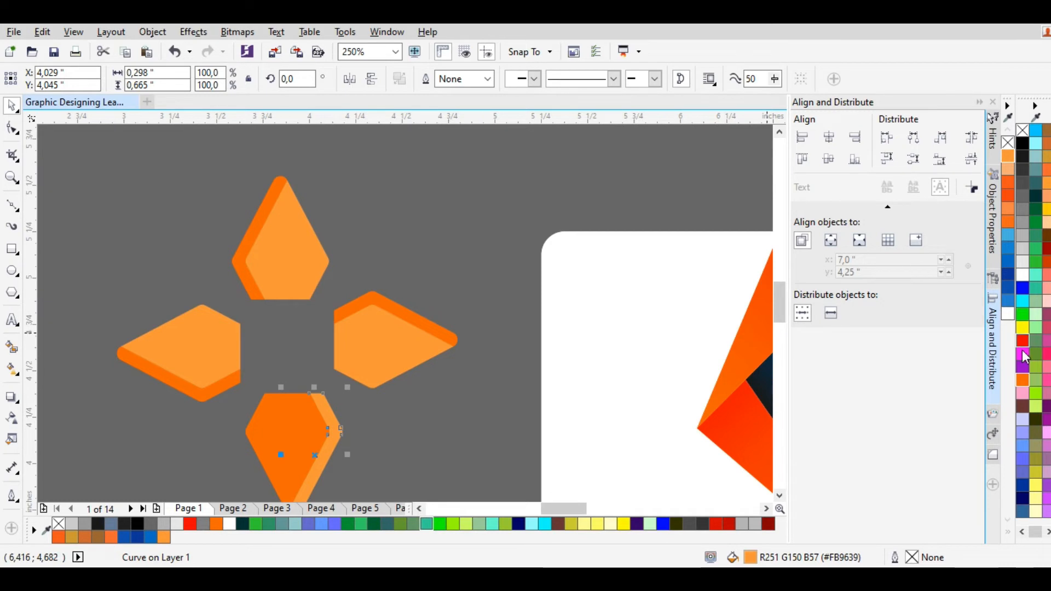
{"action": "left_click", "coordinate": [1022, 380]}
Fill the main faces of all four petals with Light Orange #FF9933, then replace it with #FF9966.
{"action": "left_click", "coordinate": [287, 419]}
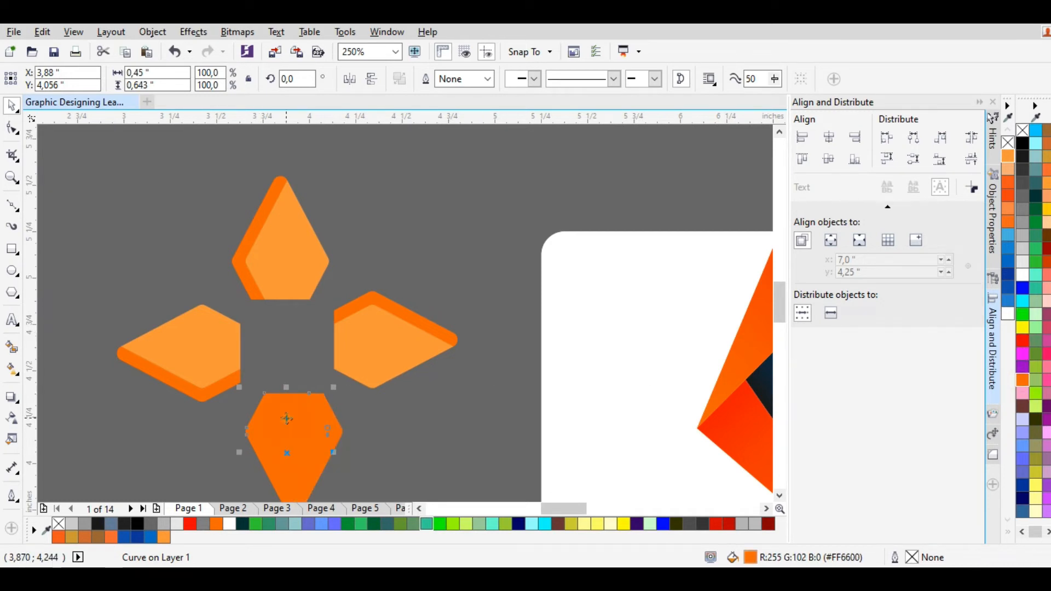
{"action": "left_click", "coordinate": [207, 361], "text": "shift"}
{"action": "left_click", "coordinate": [291, 286], "text": "shift"}
{"action": "left_click", "coordinate": [369, 356], "text": "shift"}
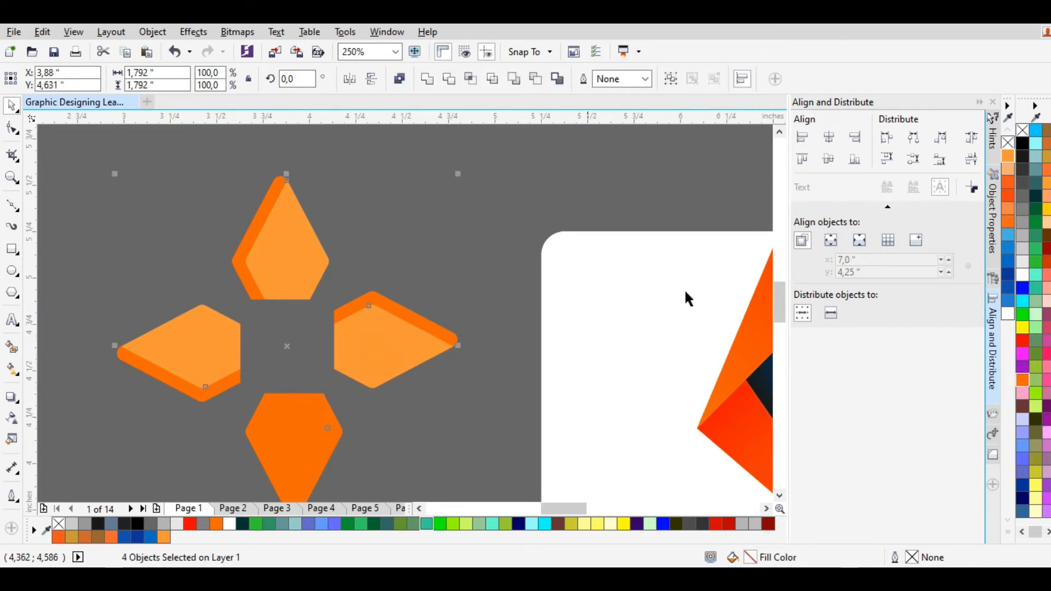
{"action": "left_click", "coordinate": [1044, 183]}
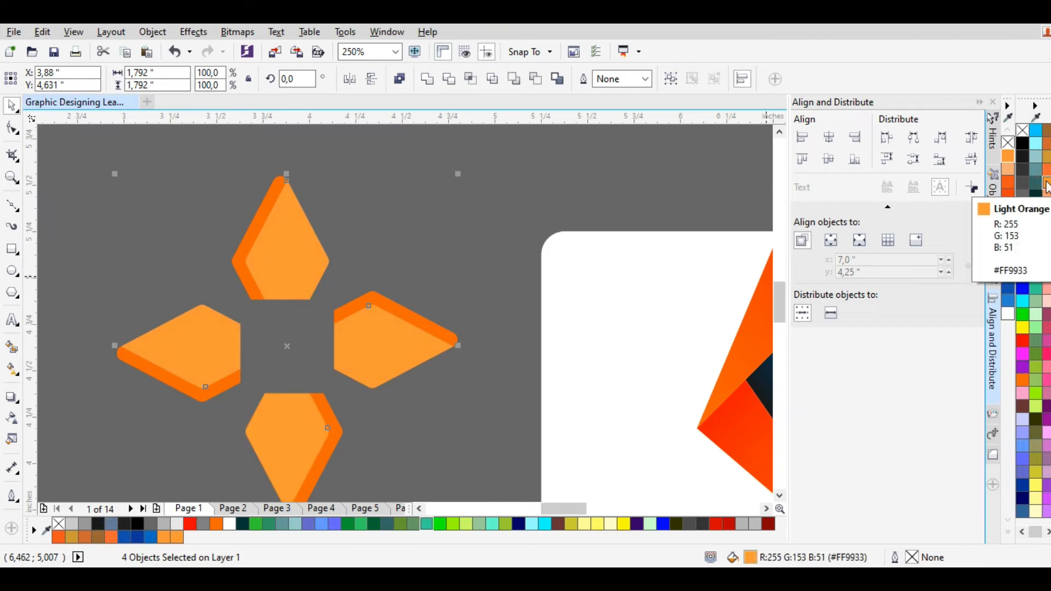
{"action": "left_click", "coordinate": [1009, 174]}
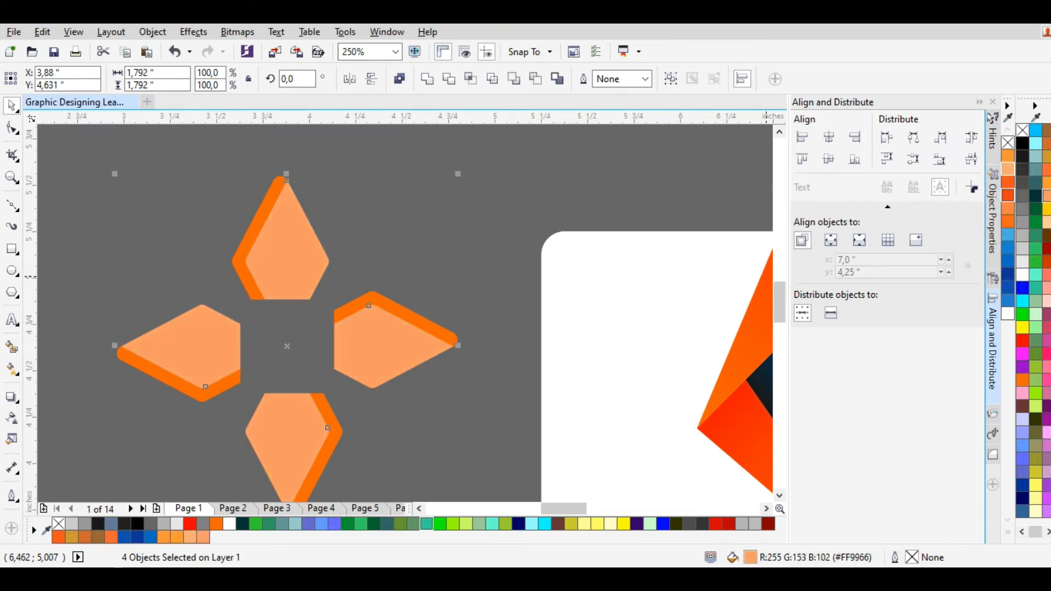
{"action": "left_click", "coordinate": [468, 270]}
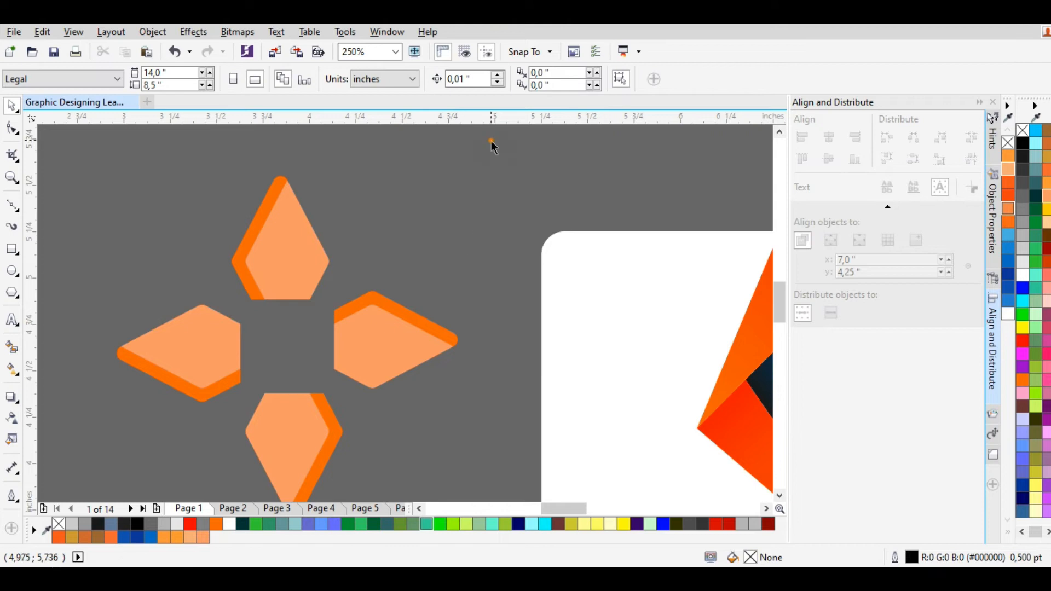
Group the eight petal pieces and scale the group proportionally down to about 1.05 inches wide.
{"action": "left_click_drag", "start_coordinate": [328, 448], "coordinate": [329, 447]}
{"action": "scroll", "coordinate": [312, 344], "scroll_direction": "down", "scroll_amount": 3}
{"action": "left_click_drag", "start_coordinate": [219, 270], "coordinate": [359, 408]}
{"action": "left_click", "coordinate": [671, 79]}
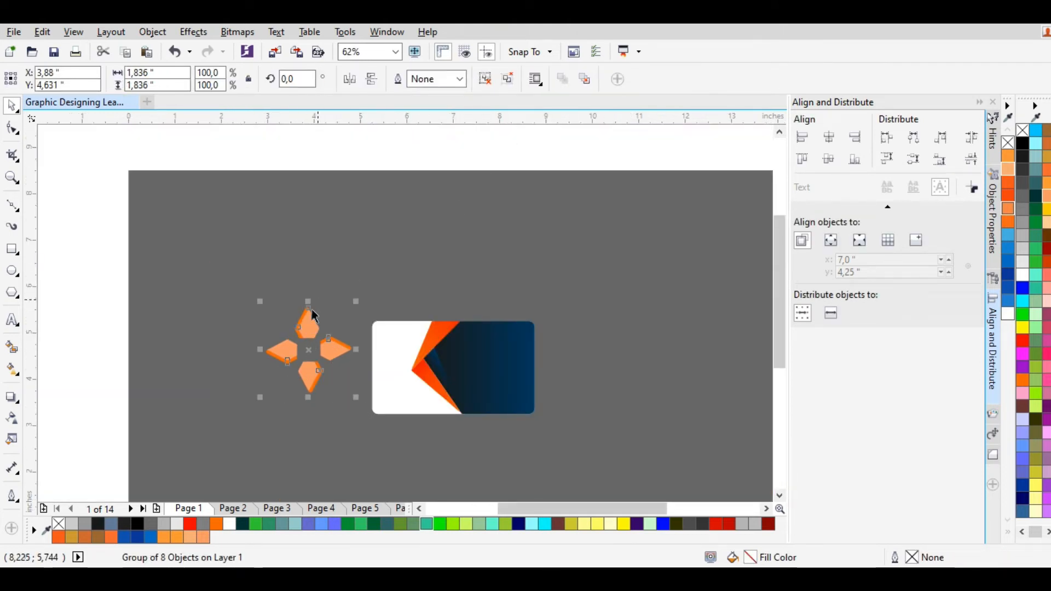
{"action": "scroll", "coordinate": [294, 403], "scroll_direction": "up", "scroll_amount": 2}
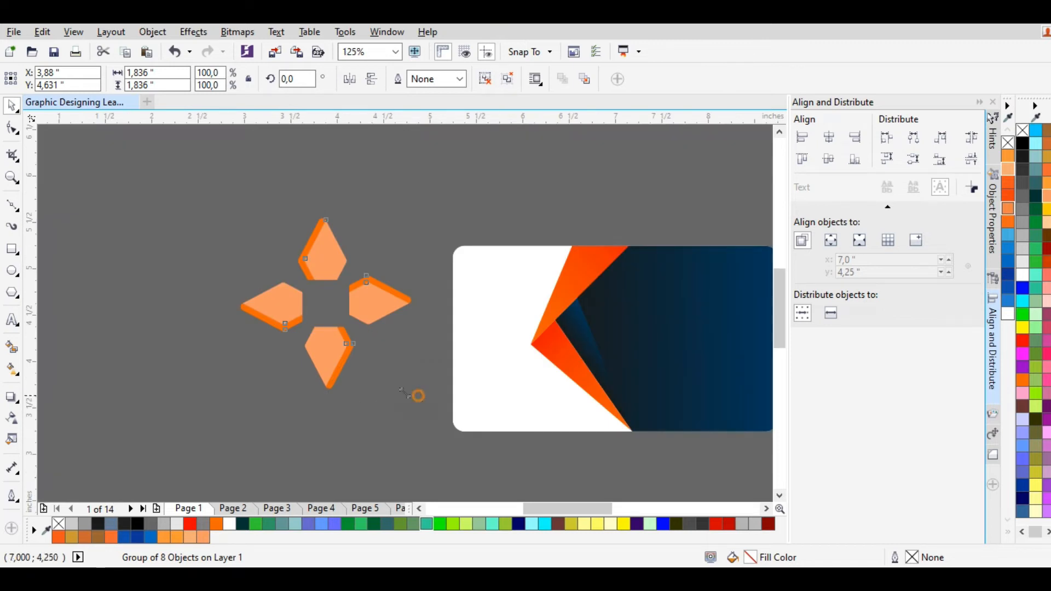
{"action": "left_click_drag", "start_coordinate": [403, 392], "coordinate": [344, 324]}
Rotate the petal group counterclockwise about its center to about 20 degrees.
{"action": "left_click", "coordinate": [292, 268]}
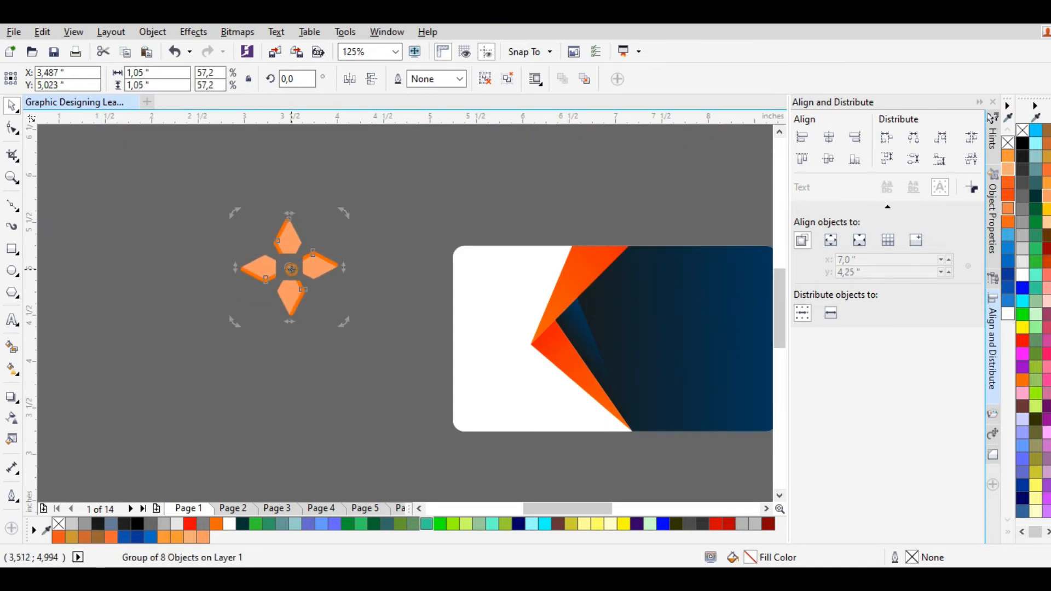
{"action": "mouse_move", "coordinate": [344, 213]}
{"action": "left_mouse_down"}
{"action": "mouse_move", "coordinate": [346, 226]}
{"action": "mouse_move", "coordinate": [325, 214]}
{"action": "left_mouse_up"}
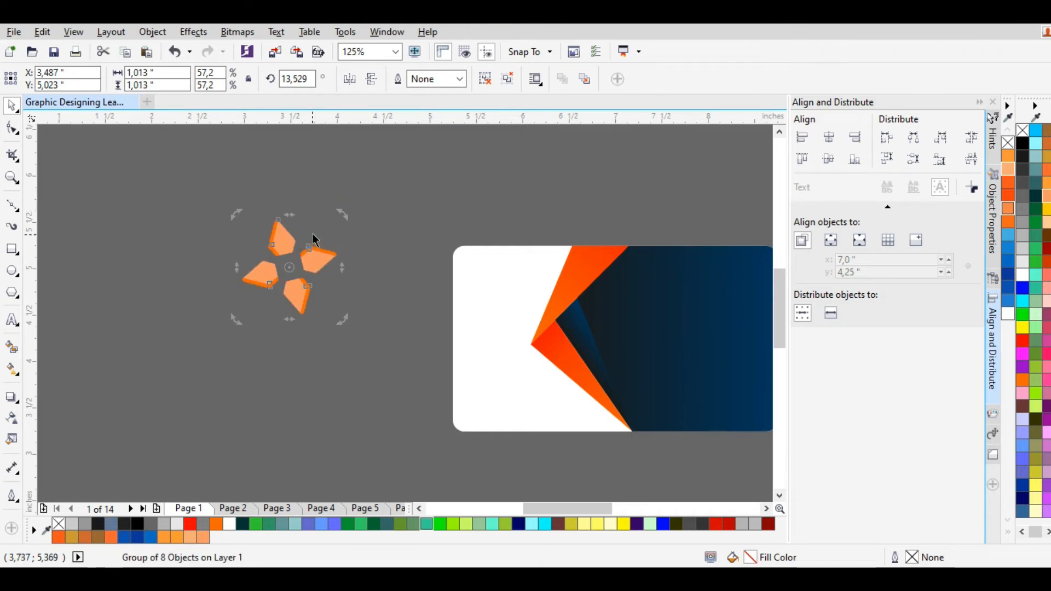
{"action": "scroll", "coordinate": [303, 231], "scroll_direction": "up", "scroll_amount": 2}
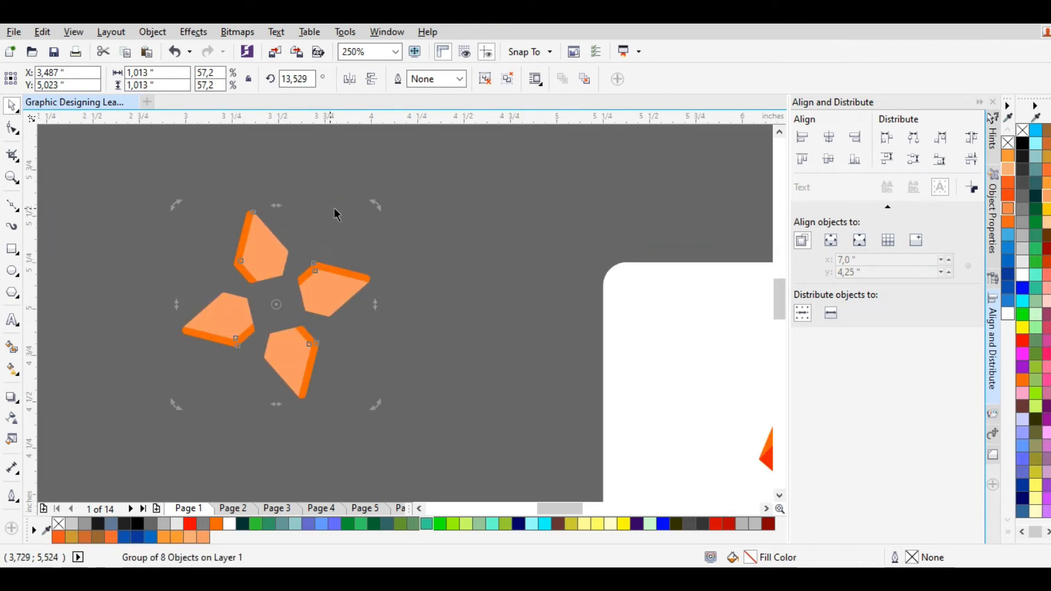
{"action": "left_click_drag", "start_coordinate": [337, 215], "coordinate": [364, 192]}
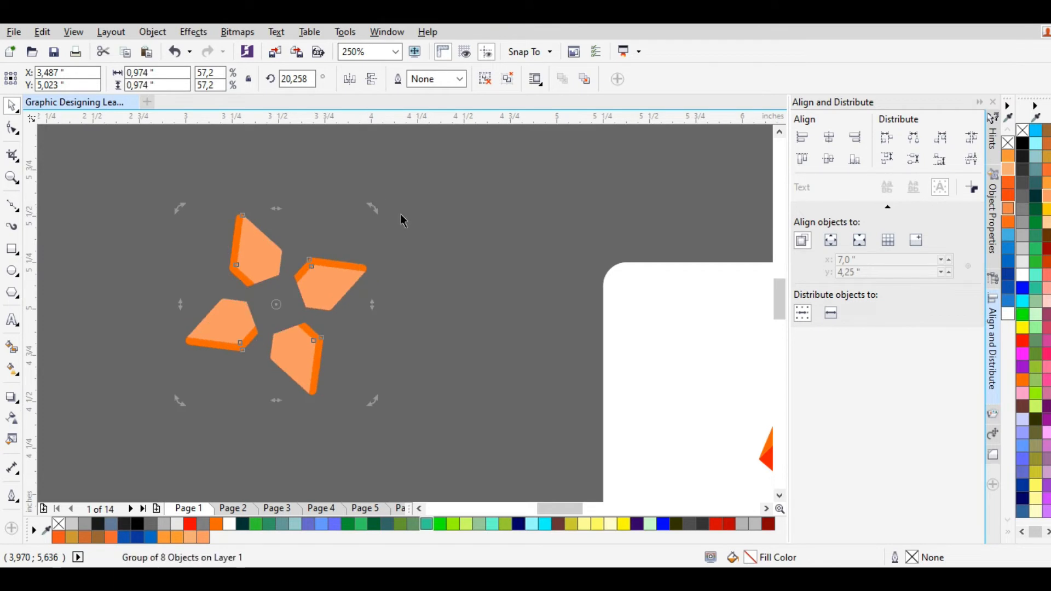
Move the four-petal logo into the white upper corner of the card and scale it to about 0.72 inch wide.
{"action": "left_click", "coordinate": [431, 249]}
{"action": "scroll", "coordinate": [431, 251], "scroll_direction": "down", "scroll_amount": 2}
{"action": "scroll", "coordinate": [391, 264], "scroll_direction": "up", "scroll_amount": 2}
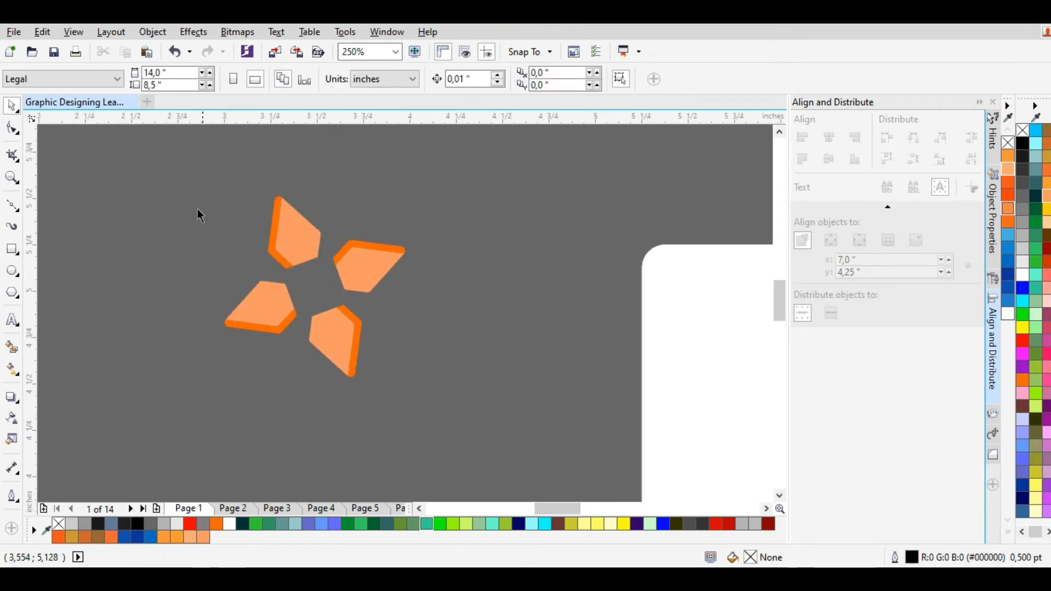
{"action": "left_click_drag", "start_coordinate": [438, 384], "coordinate": [438, 384]}
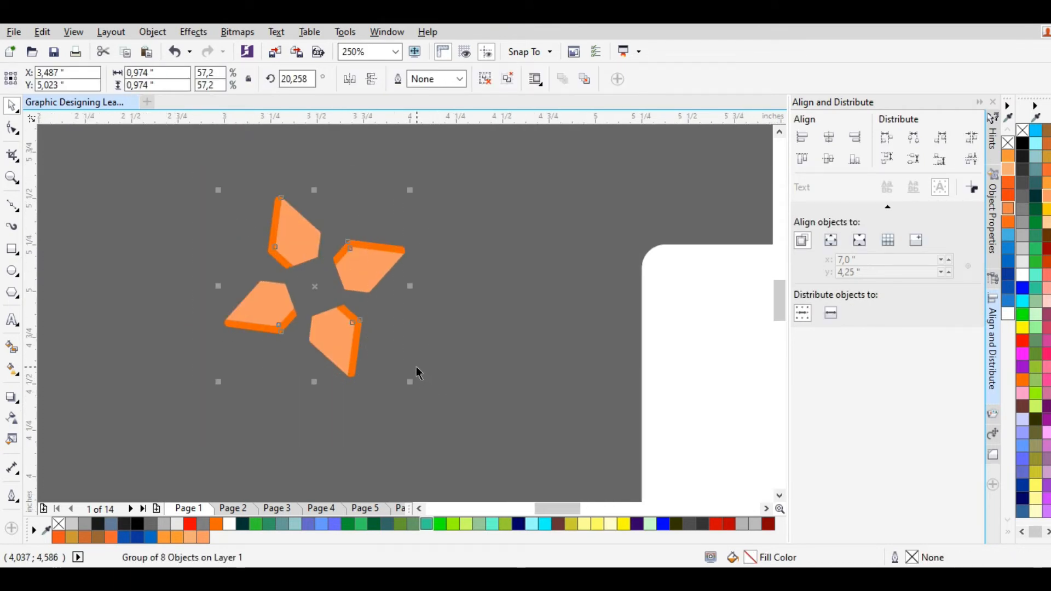
{"action": "scroll", "coordinate": [415, 366], "scroll_direction": "down", "scroll_amount": 1}
{"action": "left_click_drag", "start_coordinate": [367, 324], "coordinate": [576, 354]}
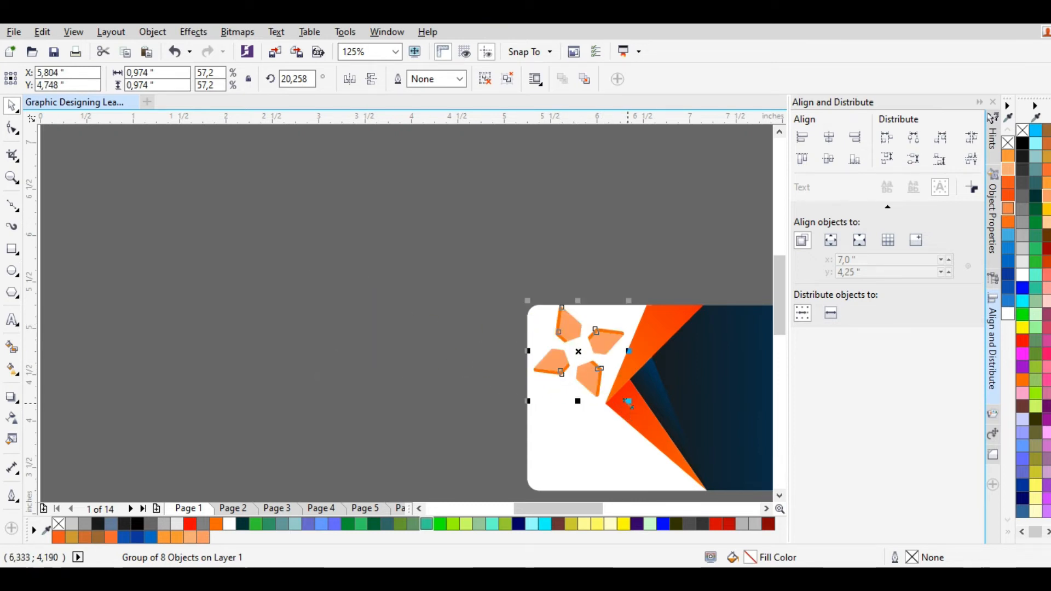
{"action": "left_click_drag", "start_coordinate": [628, 401], "coordinate": [603, 374]}
{"action": "scroll", "coordinate": [579, 324], "scroll_direction": "up", "scroll_amount": 1}
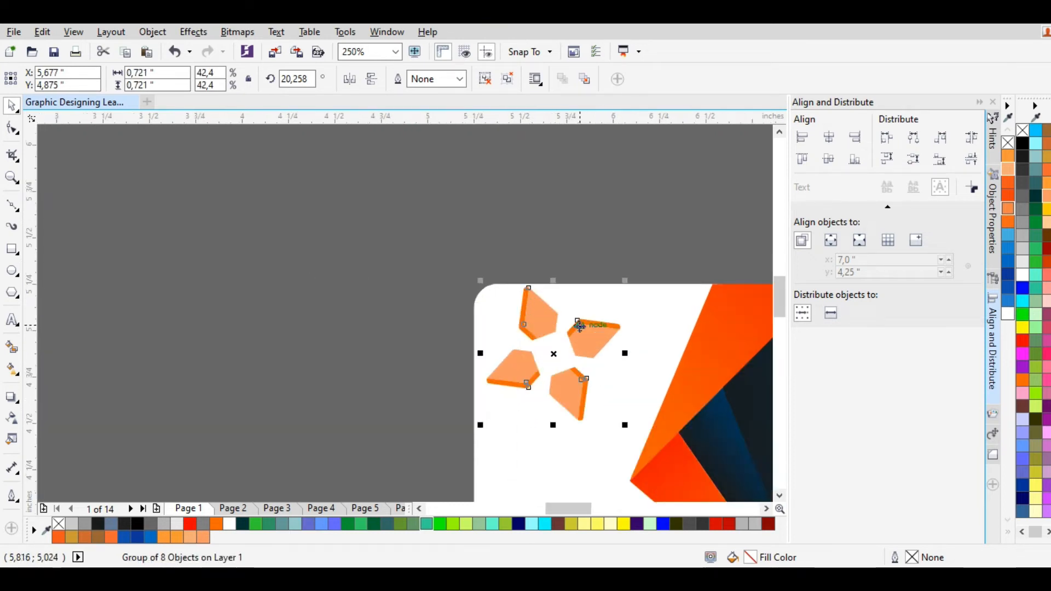
{"action": "scroll", "coordinate": [579, 325], "scroll_direction": "up", "scroll_amount": 1}
{"action": "left_click_drag", "start_coordinate": [502, 324], "coordinate": [526, 343]}
{"action": "key", "text": "F4"}
{"action": "key", "text": "Escape"}
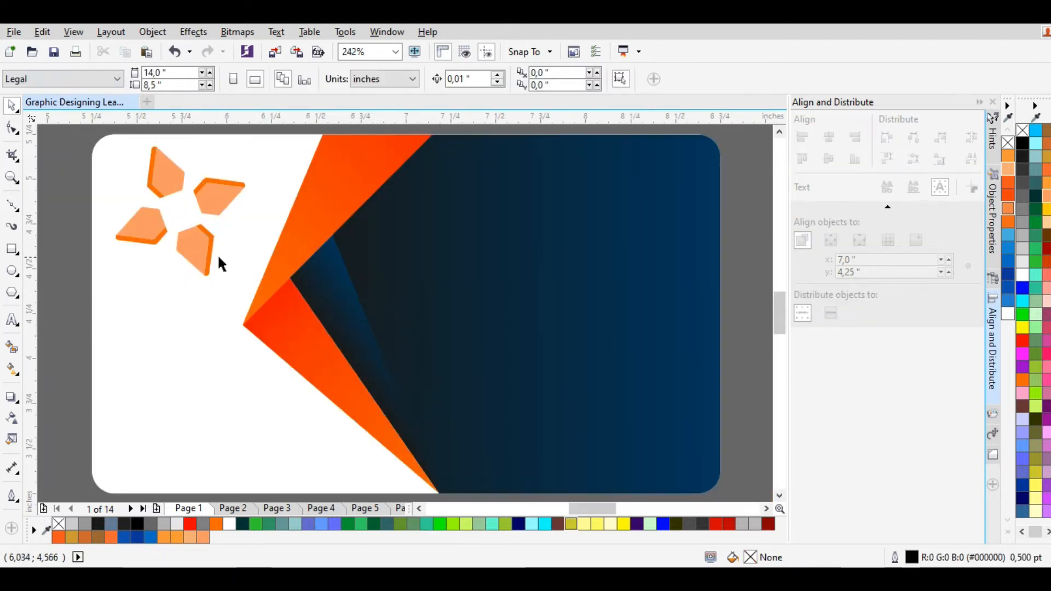
Shrink the logo to about 0.56 inch wide and reposition it in the card's white corner.
{"action": "left_click", "coordinate": [196, 256]}
{"action": "left_click_drag", "start_coordinate": [110, 281], "coordinate": [138, 252]}
{"action": "left_click_drag", "start_coordinate": [174, 203], "coordinate": [154, 224]}
Add the artistic texts "DESIGN" and "Tagline Here" as two separate objects below the logo.
{"action": "left_click", "coordinate": [12, 320]}
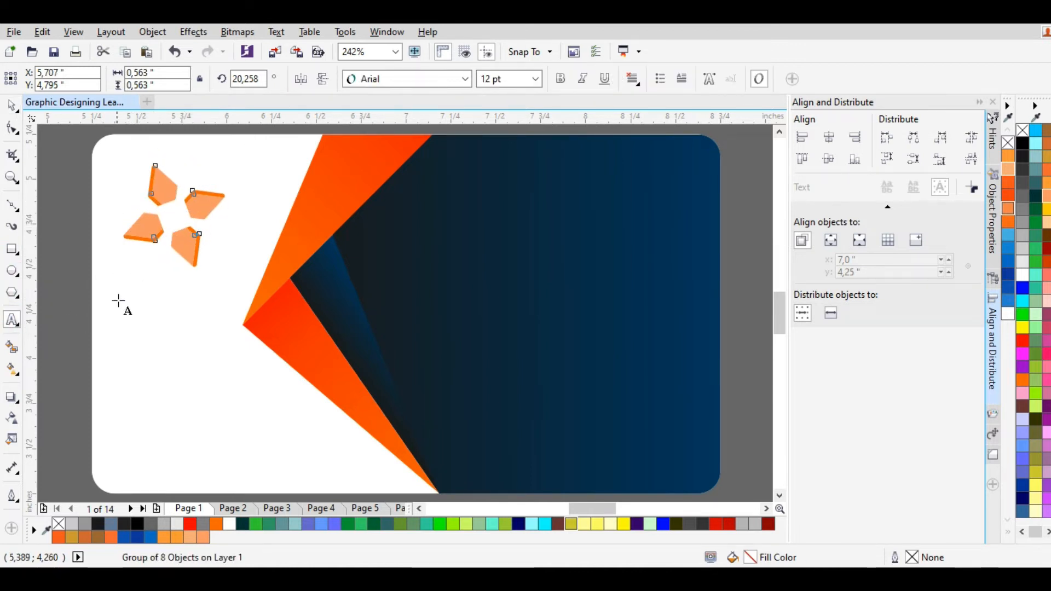
{"action": "left_click", "coordinate": [118, 288]}
{"action": "type", "text": "DESIGN"}
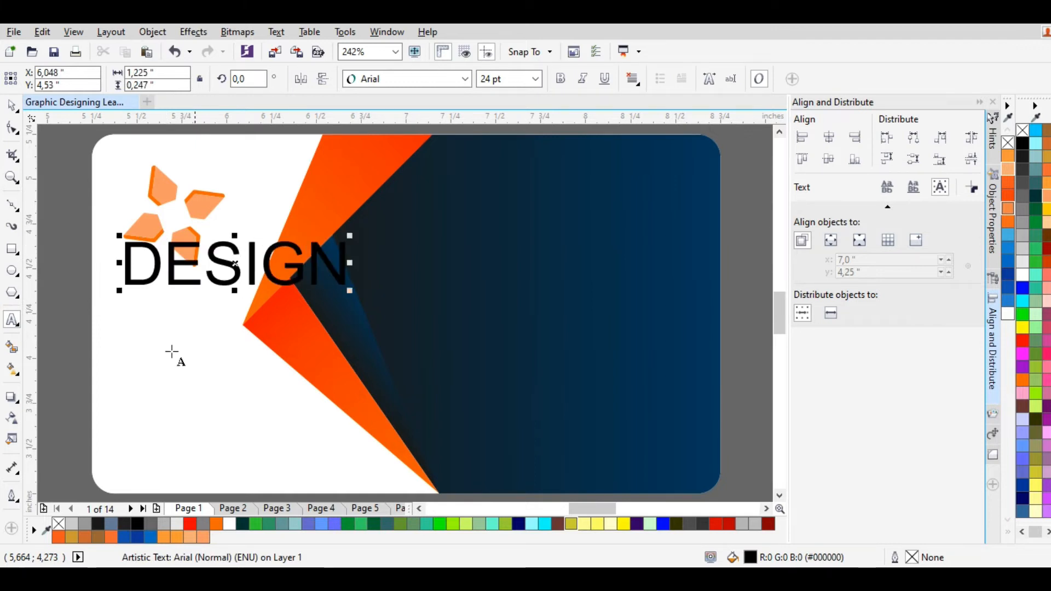
{"action": "left_click", "coordinate": [145, 324]}
{"action": "type", "text": "Tagline Here"}
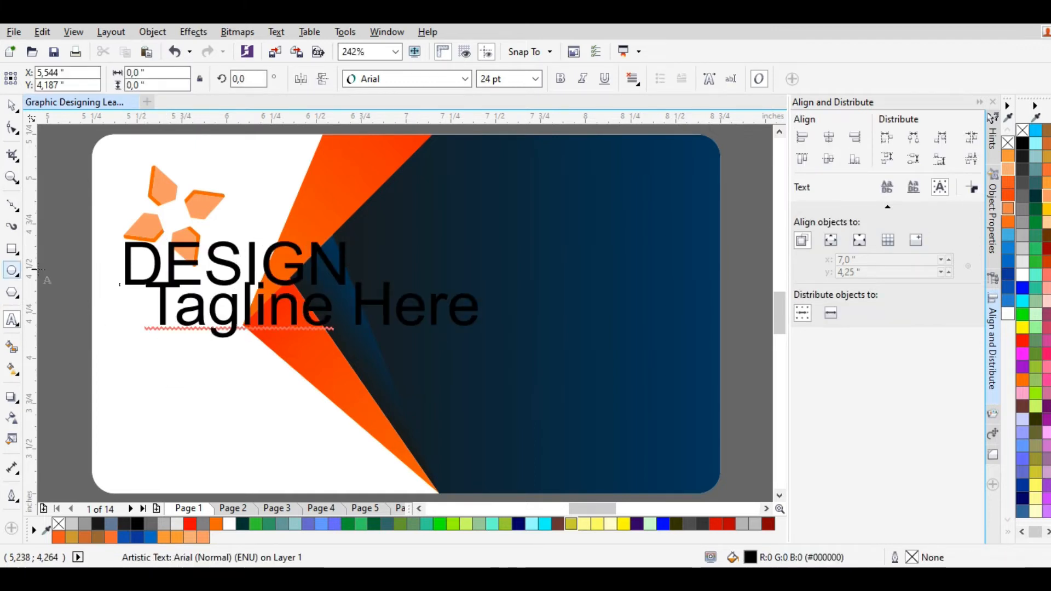
{"action": "key", "text": "ctrl+space"}
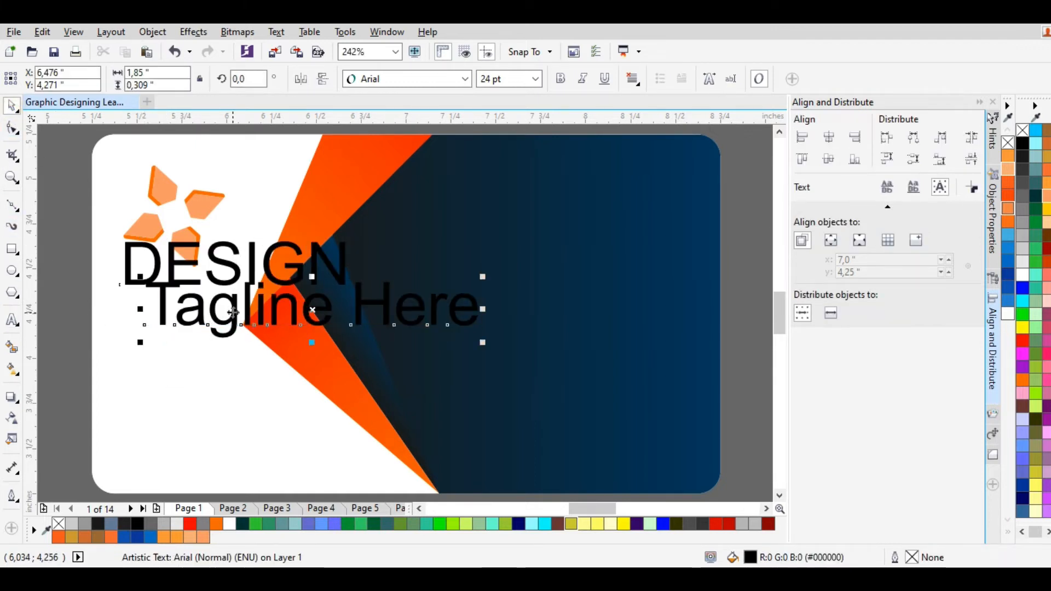
Separate the two texts by placing the tagline under DESIGN, and shift the logo up clear of them.
{"action": "left_click_drag", "start_coordinate": [233, 297], "coordinate": [176, 344]}
{"action": "left_click_drag", "start_coordinate": [175, 282], "coordinate": [166, 304]}
{"action": "left_click_drag", "start_coordinate": [168, 242], "coordinate": [189, 222]}
Set the DESIGN text to bold Verdana.
{"action": "left_click", "coordinate": [216, 290]}
{"action": "left_click", "coordinate": [464, 80]}
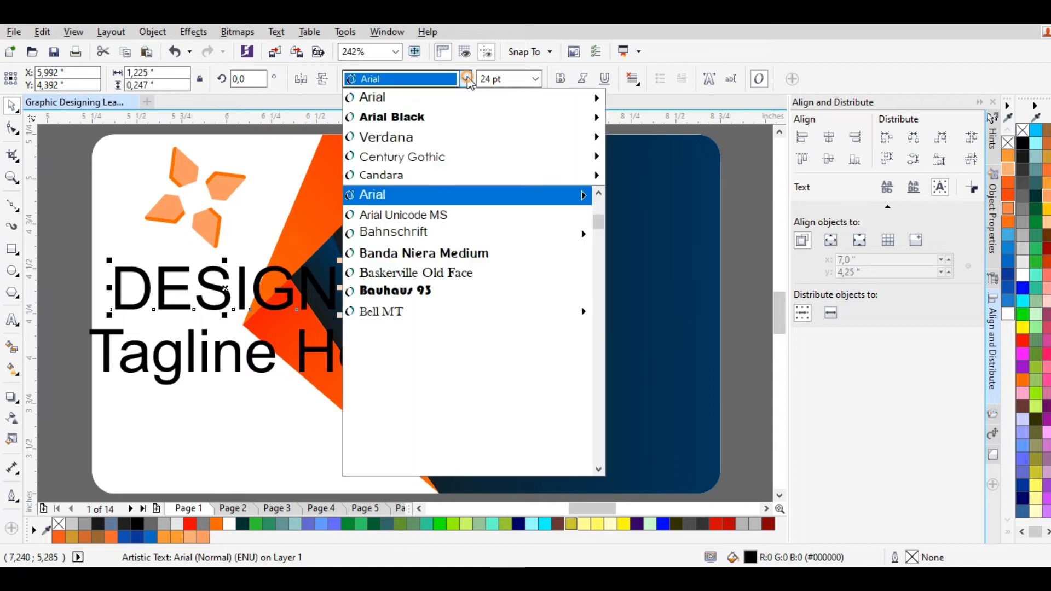
{"action": "left_click", "coordinate": [433, 143]}
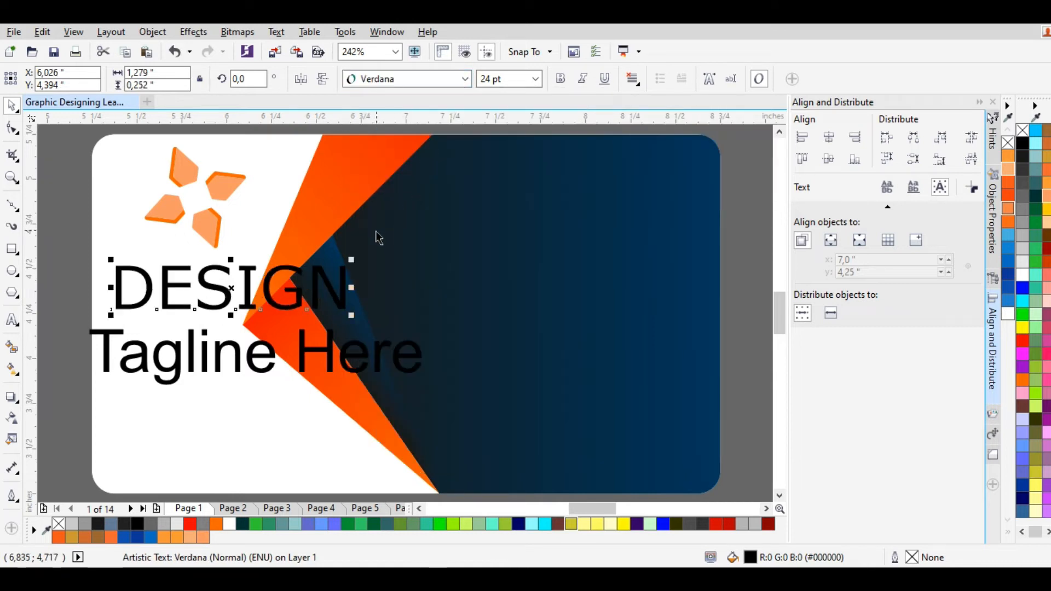
{"action": "left_click", "coordinate": [560, 78]}
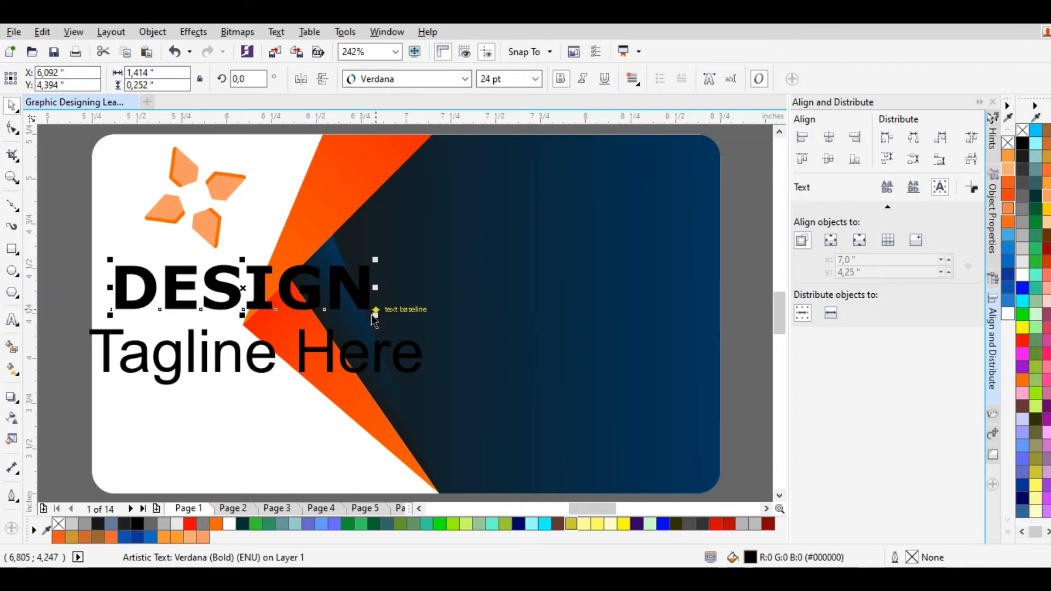
Scale the DESIGN text down to about 10.1 pt, keeping it bold, so it fits the white area.
{"action": "left_click_drag", "start_coordinate": [375, 316], "coordinate": [278, 297]}
{"action": "scroll", "coordinate": [196, 268], "scroll_direction": "up", "scroll_amount": 3}
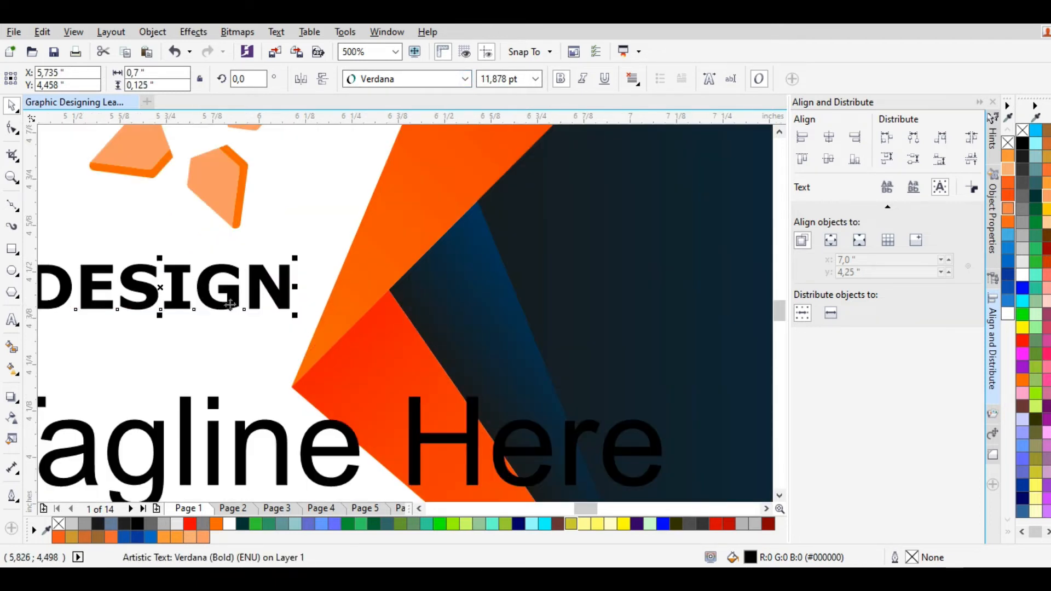
{"action": "left_click_drag", "start_coordinate": [298, 316], "coordinate": [285, 309]}
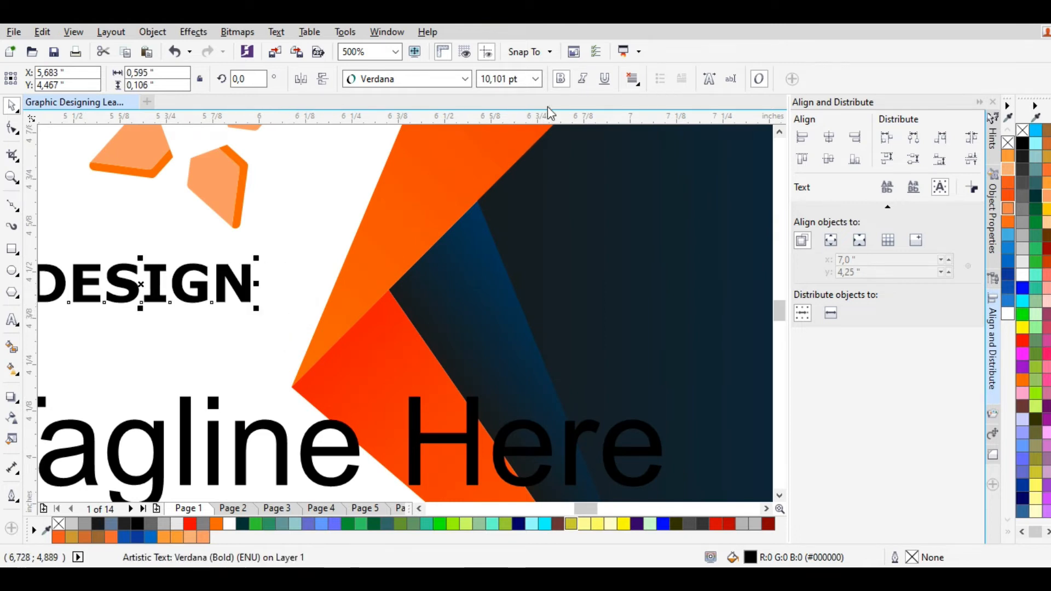
{"action": "left_click", "coordinate": [562, 79]}
{"action": "left_click", "coordinate": [562, 79]}
{"action": "scroll", "coordinate": [282, 216], "scroll_direction": "down", "scroll_amount": 3}
Widen the letter spacing of the DESIGN text until it reaches the edge of the orange shape.
{"action": "left_click", "coordinate": [12, 130]}
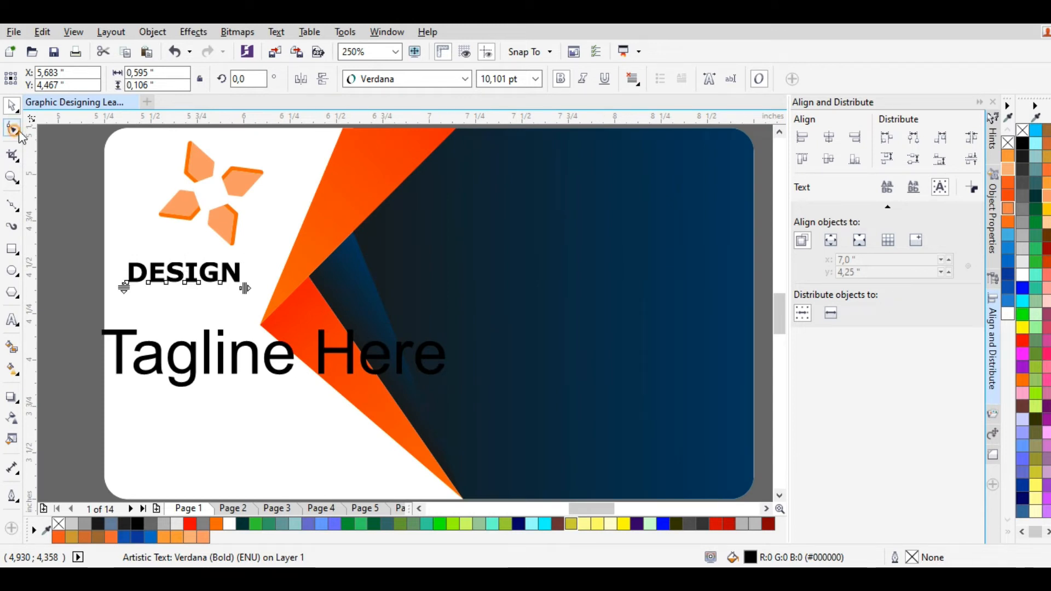
{"action": "left_click_drag", "start_coordinate": [245, 288], "coordinate": [276, 288]}
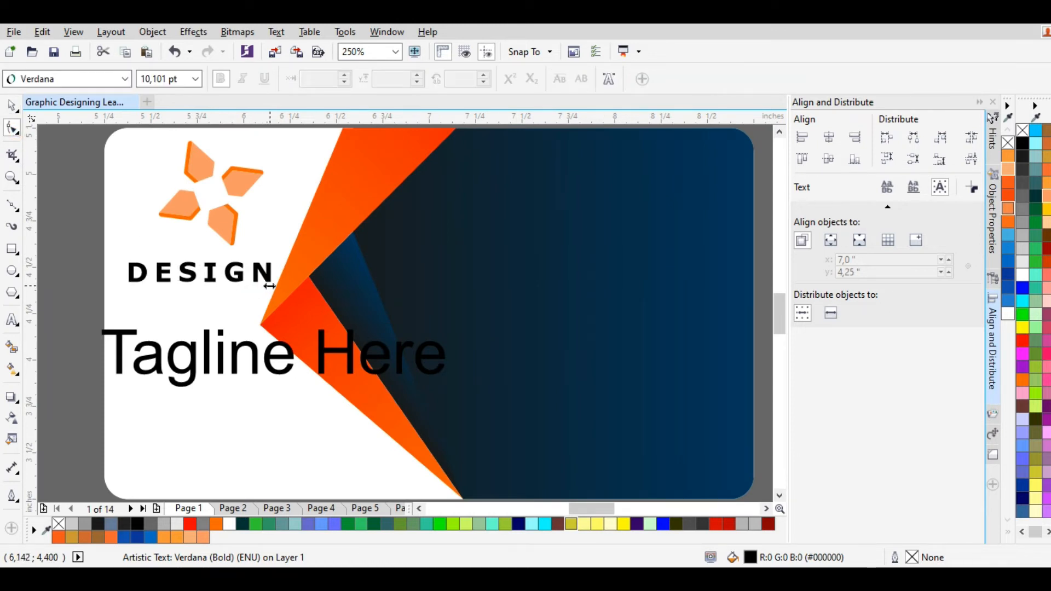
{"action": "left_click", "coordinate": [12, 105]}
Set the tagline to 6 pt and place it directly beneath DESIGN with their left edges aligned.
{"action": "left_click", "coordinate": [261, 328]}
{"action": "left_click", "coordinate": [535, 79]}
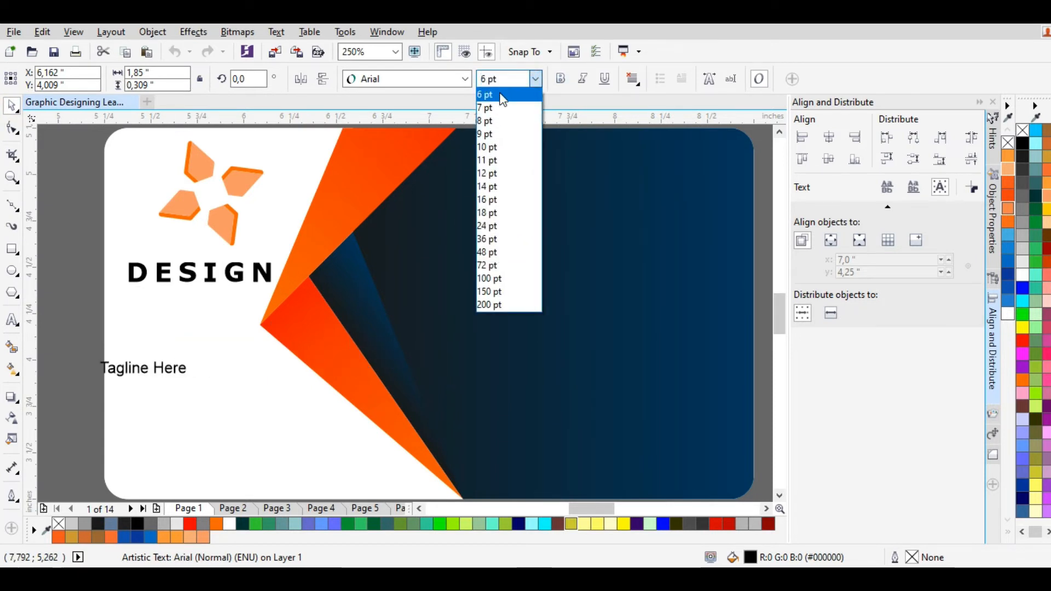
{"action": "left_click", "coordinate": [503, 98]}
{"action": "left_click_drag", "start_coordinate": [144, 367], "coordinate": [156, 300]}
{"action": "left_click", "coordinate": [165, 273], "text": "shift"}
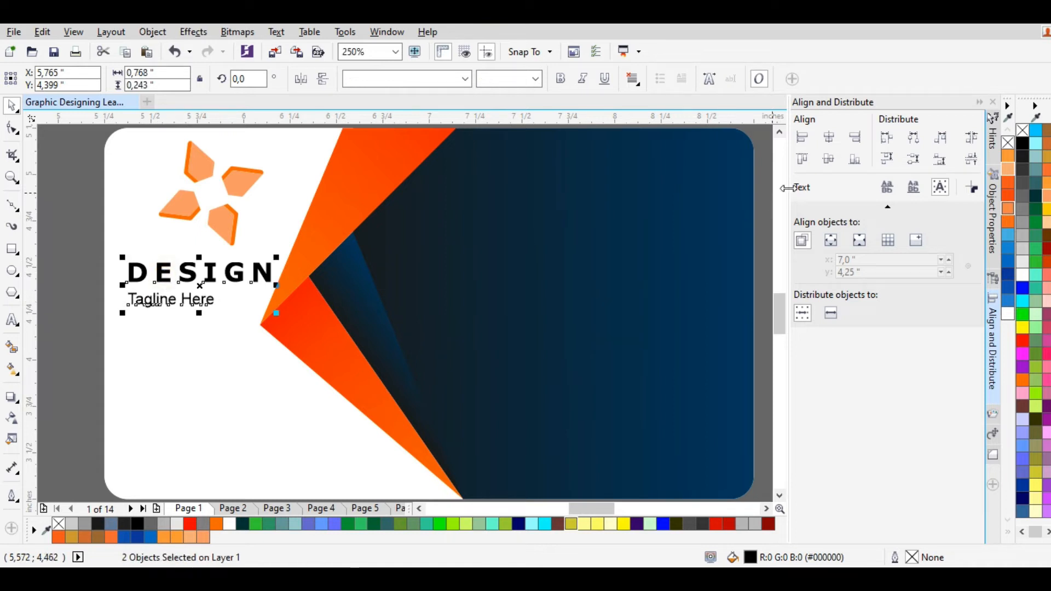
{"action": "left_click", "coordinate": [803, 138]}
Widen the tagline's letter spacing to nearly the width of the DESIGN text.
{"action": "left_click", "coordinate": [128, 296]}
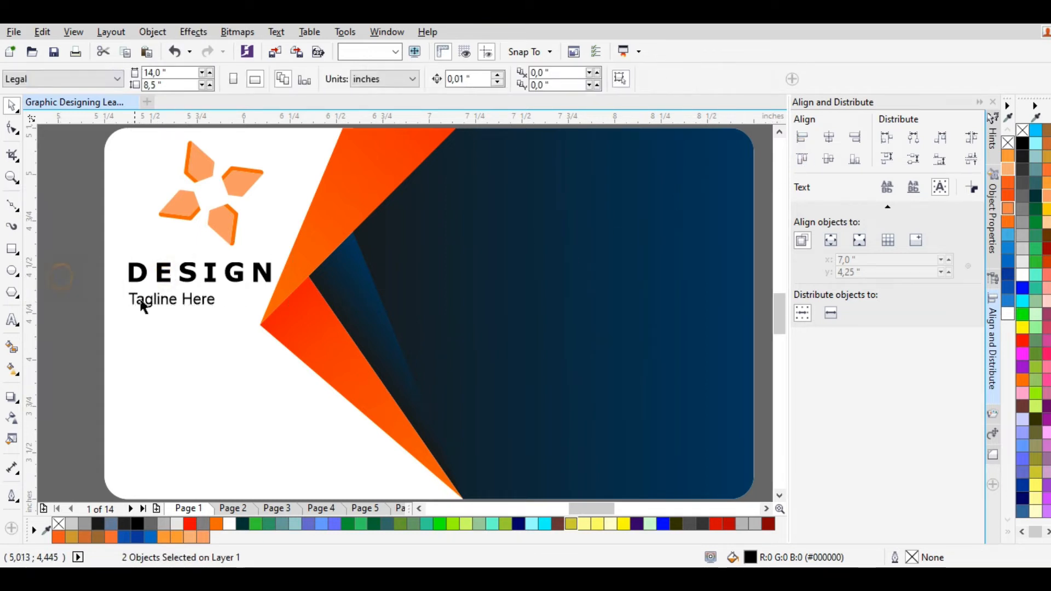
{"action": "key", "text": "F10"}
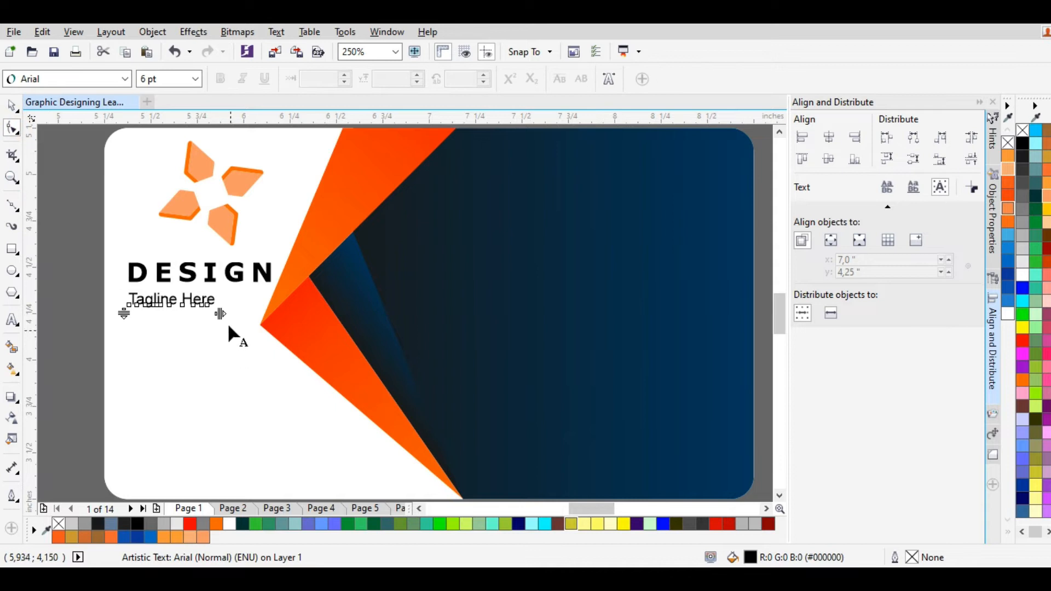
{"action": "left_click_drag", "start_coordinate": [220, 313], "coordinate": [268, 291]}
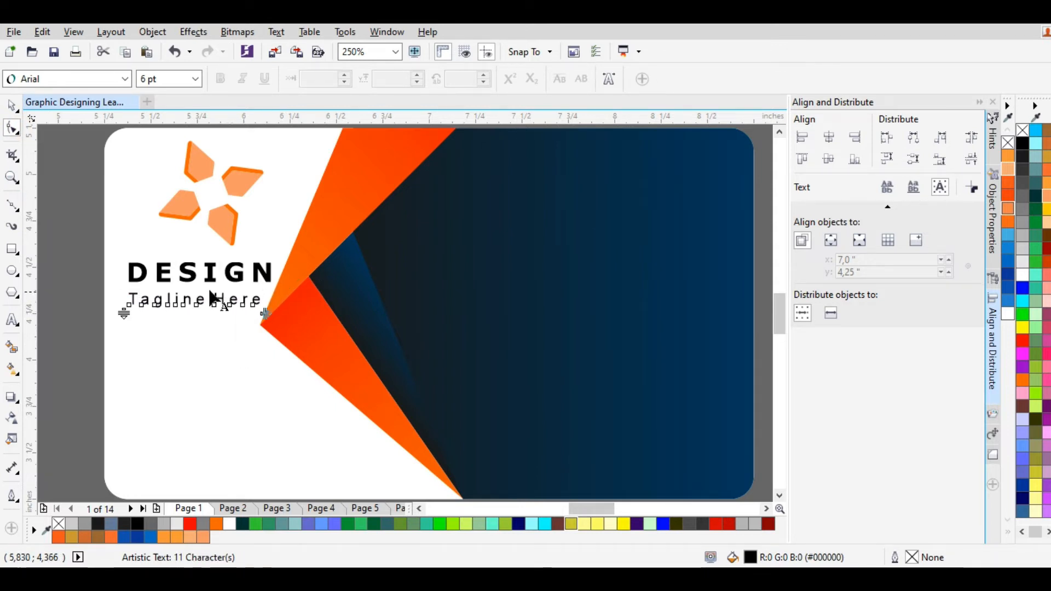
Align the DESIGN text and the tagline on a common vertical centre line.
{"action": "left_click", "coordinate": [212, 275]}
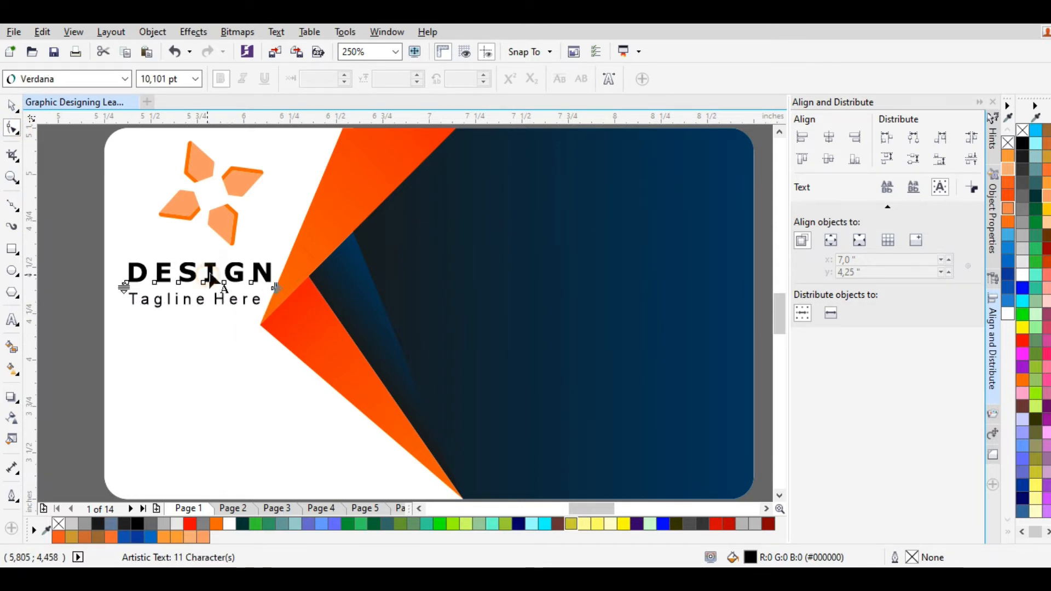
{"action": "left_click", "coordinate": [13, 106]}
{"action": "left_click", "coordinate": [199, 302], "text": "shift"}
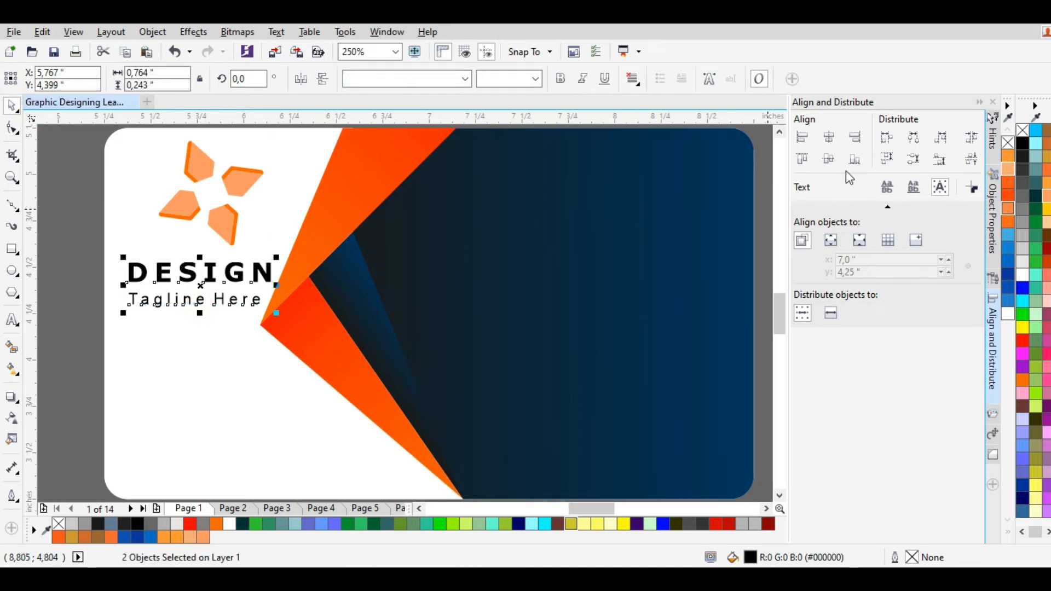
{"action": "left_click", "coordinate": [829, 159]}
{"action": "left_click", "coordinate": [301, 212]}
{"action": "key", "text": "ctrl+z"}
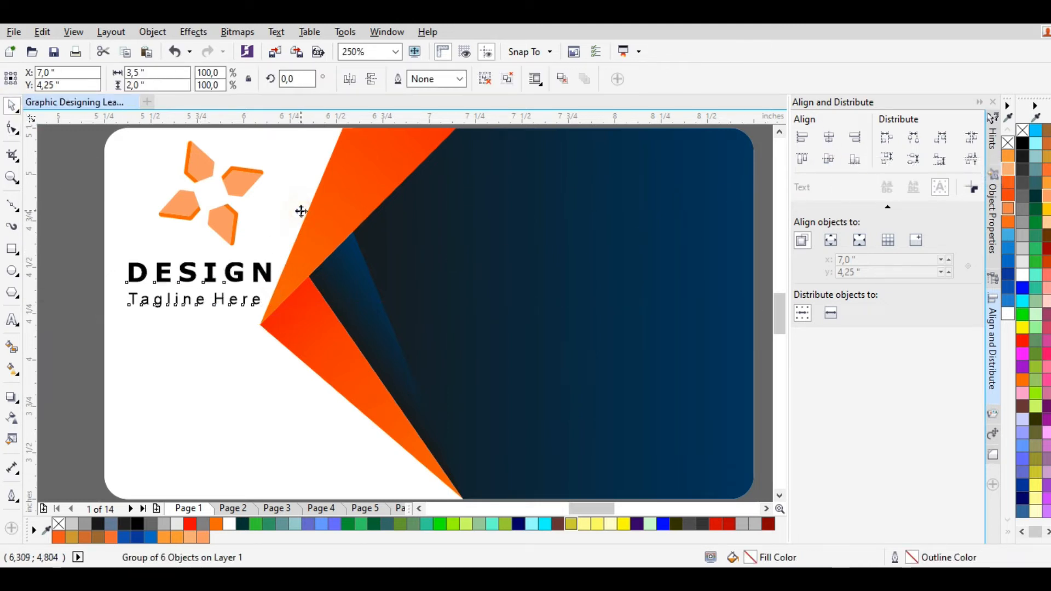
{"action": "key", "text": "ctrl+z"}
{"action": "left_click", "coordinate": [828, 137]}
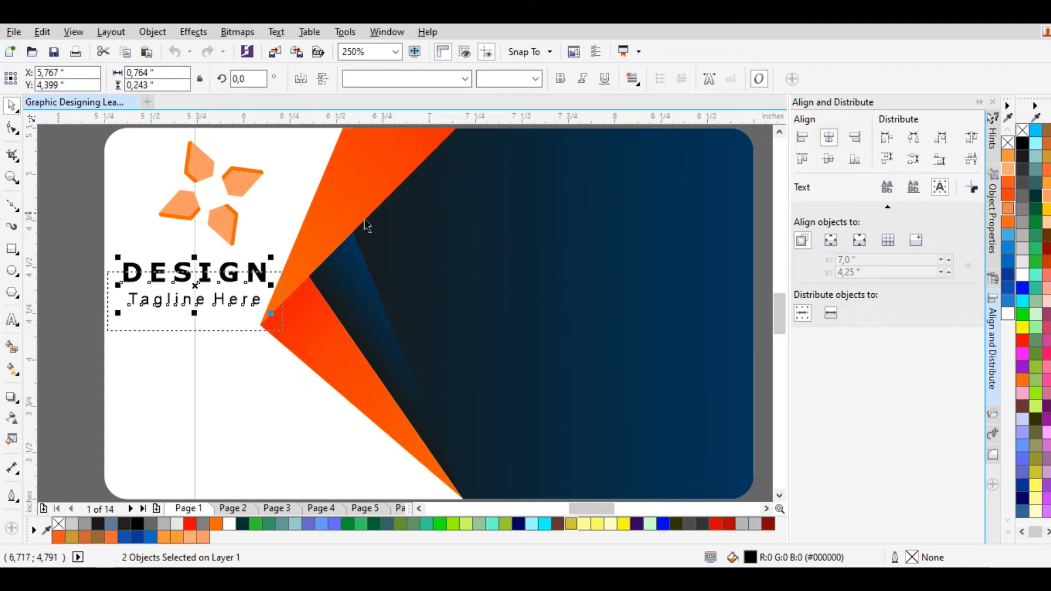
{"action": "left_click", "coordinate": [75, 205]}
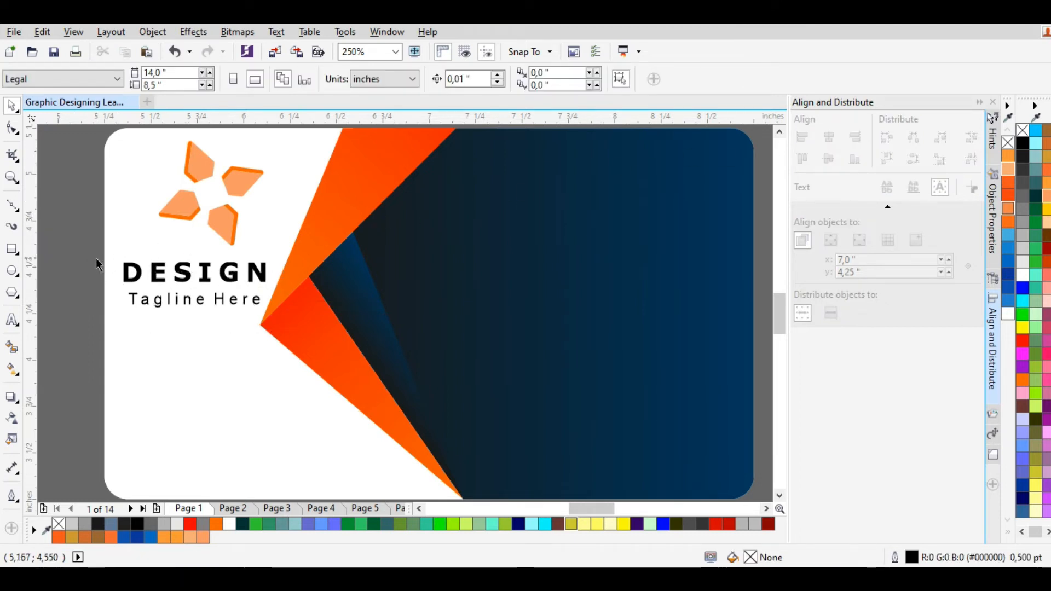
Centre the logo horizontally over the DESIGN text.
{"action": "left_click", "coordinate": [185, 212]}
{"action": "left_click", "coordinate": [156, 262], "text": "shift"}
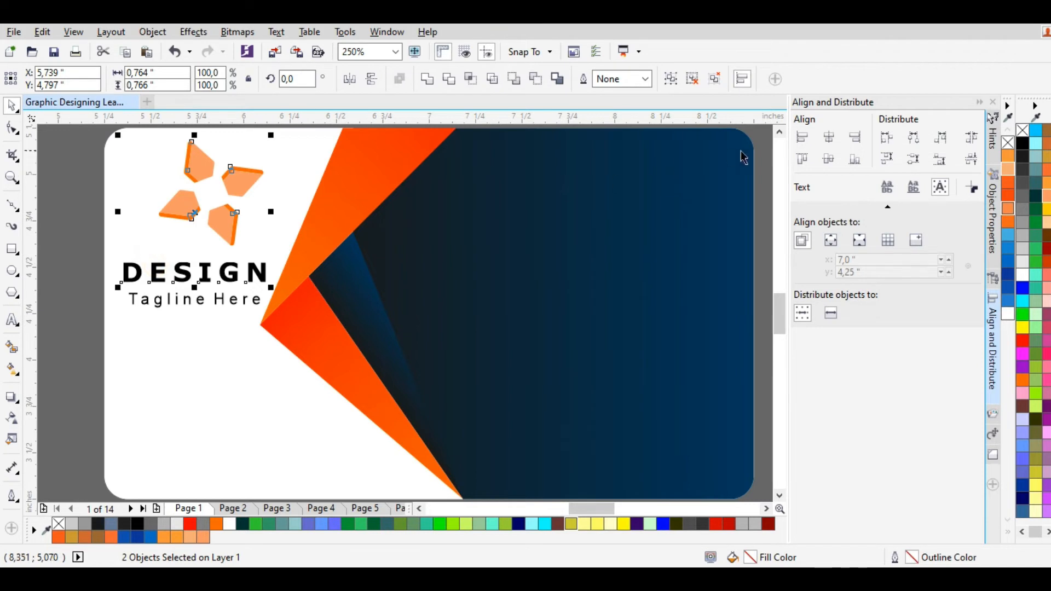
{"action": "left_click", "coordinate": [825, 141]}
{"action": "left_click", "coordinate": [100, 220]}
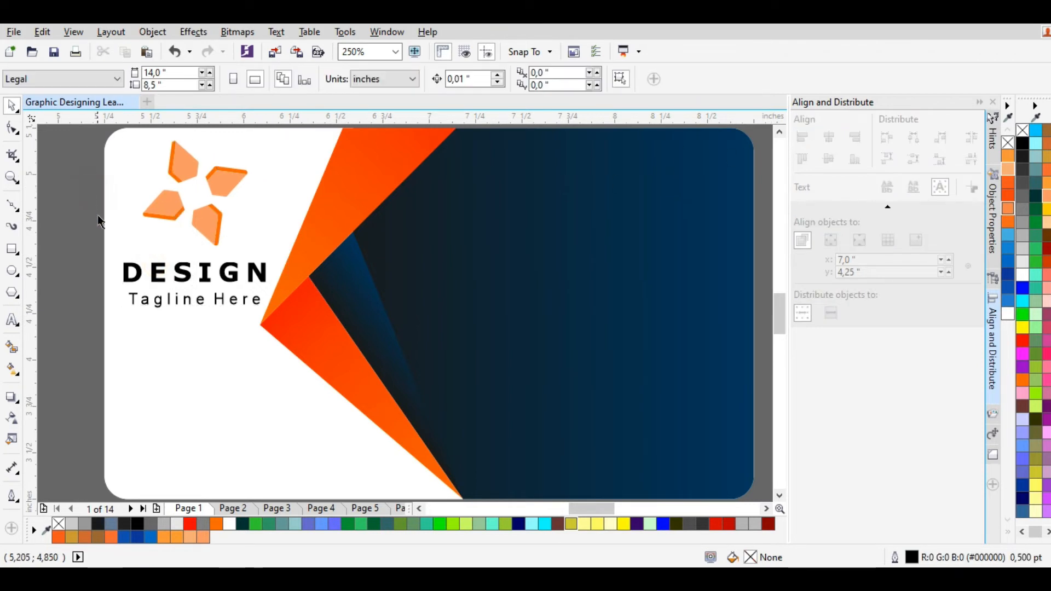
{"action": "left_click", "coordinate": [207, 283]}
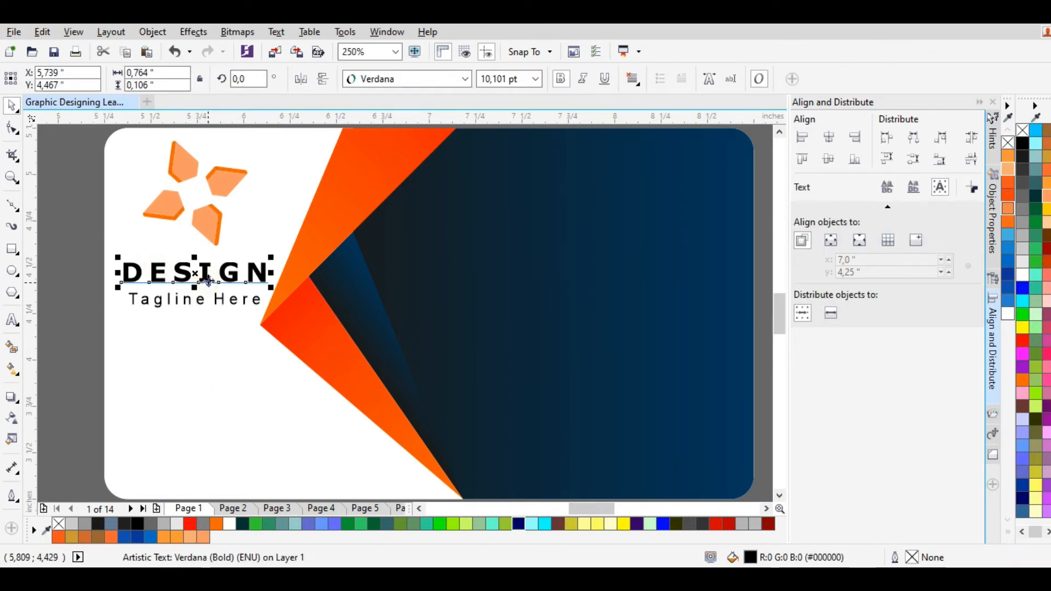
{"action": "left_click_drag", "start_coordinate": [220, 277], "coordinate": [437, 315]}
{"action": "key", "text": "ctrl+z"}
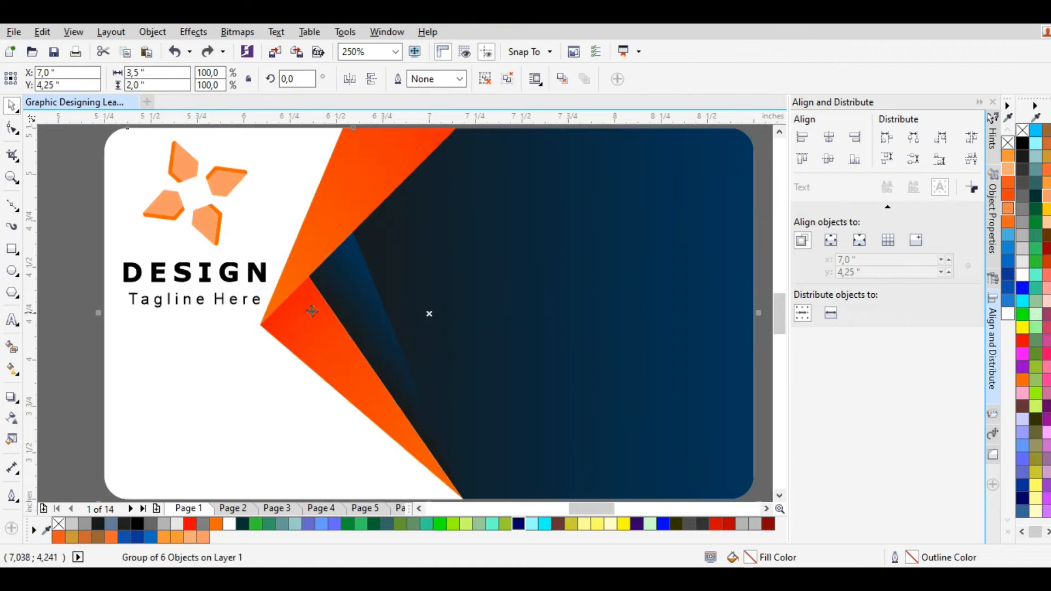
{"action": "left_click", "coordinate": [75, 252]}
Place a copy of the DESIGN text beside the original and lock the card's background group.
{"action": "left_click", "coordinate": [156, 275]}
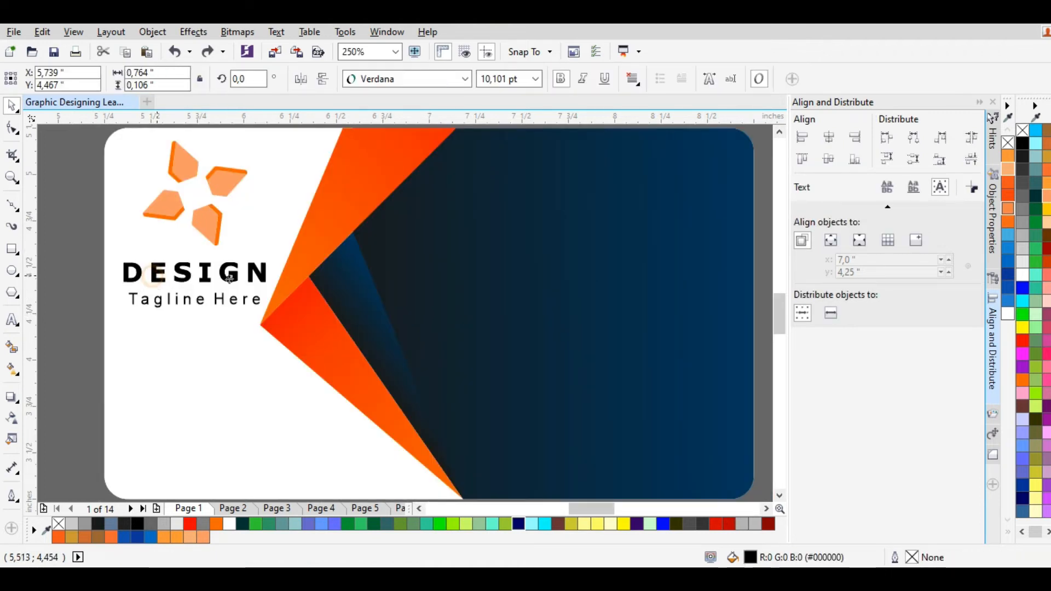
{"action": "left_click_drag", "start_coordinate": [156, 275], "coordinate": [336, 280]}
{"action": "right_click", "coordinate": [379, 358]}
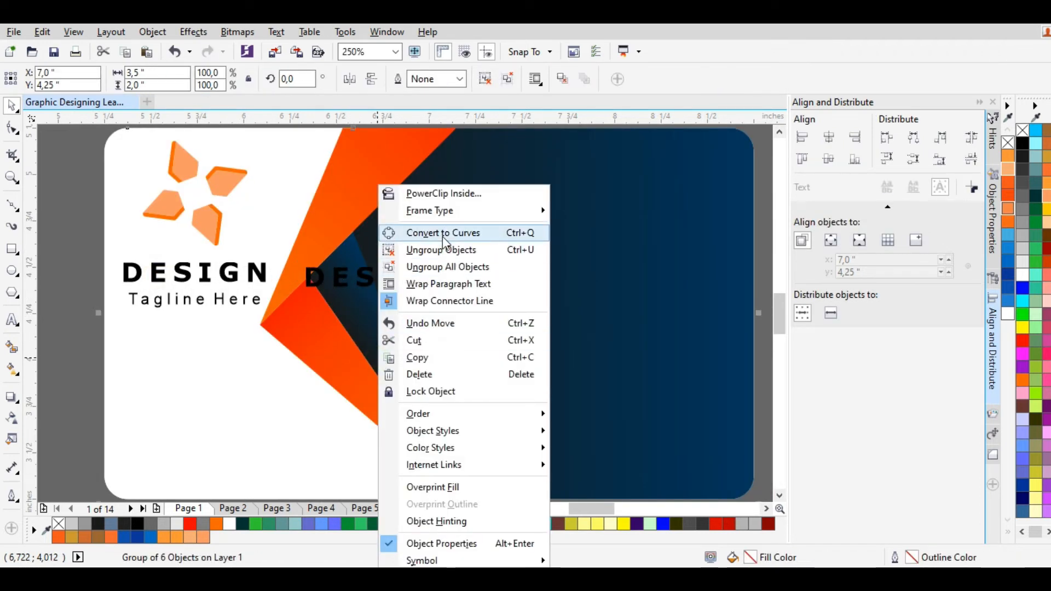
{"action": "left_click", "coordinate": [441, 392]}
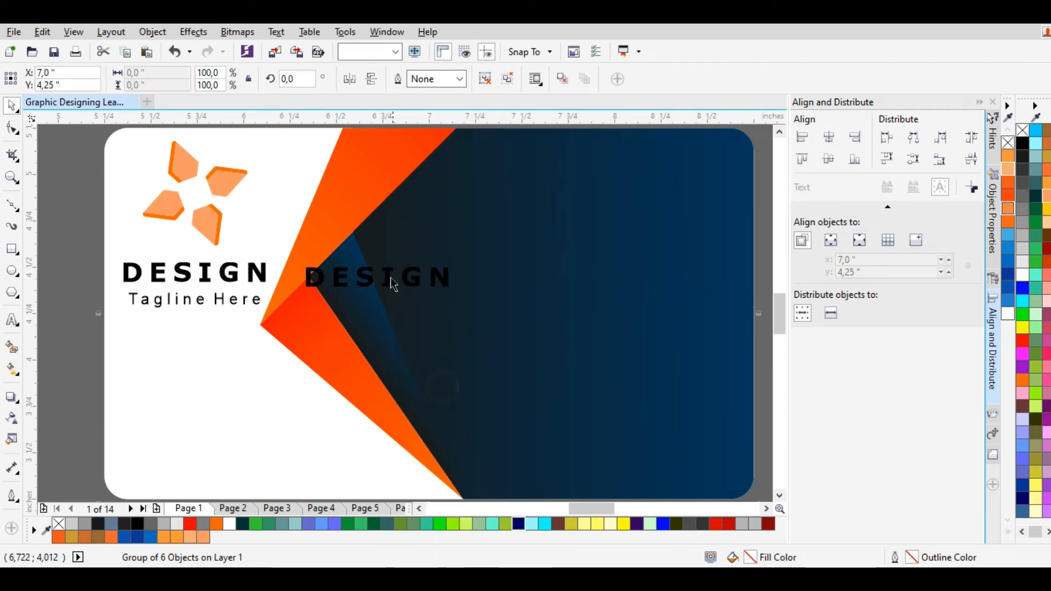
Move the copied DESIGN text to the upper part of the card's dark blue area.
{"action": "left_click_drag", "start_coordinate": [366, 280], "coordinate": [539, 207]}
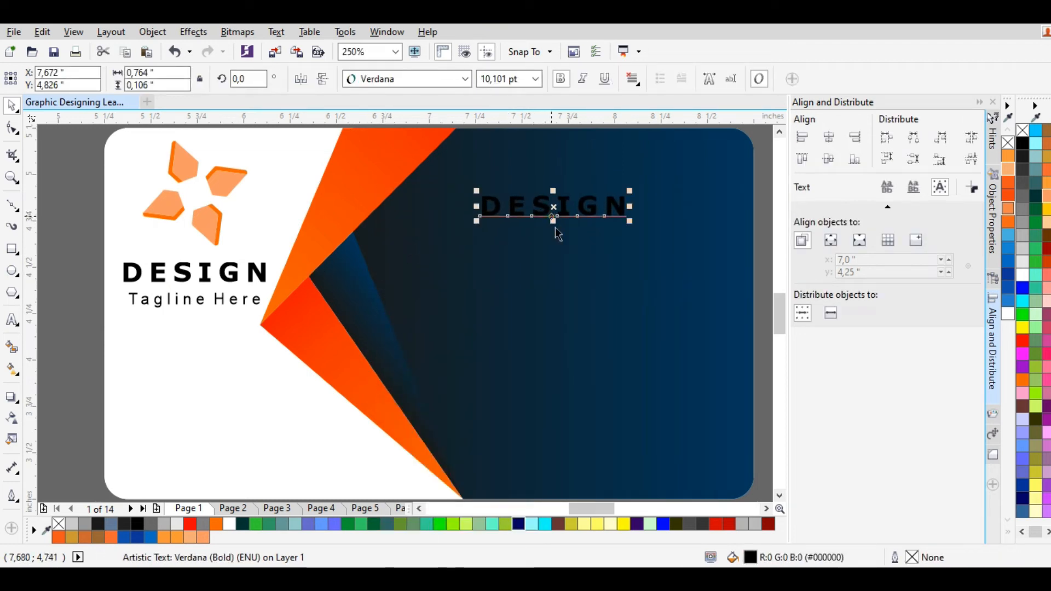
{"action": "scroll", "coordinate": [495, 252], "scroll_direction": "down", "scroll_amount": 2}
{"action": "scroll", "coordinate": [547, 206], "scroll_direction": "up", "scroll_amount": 2}
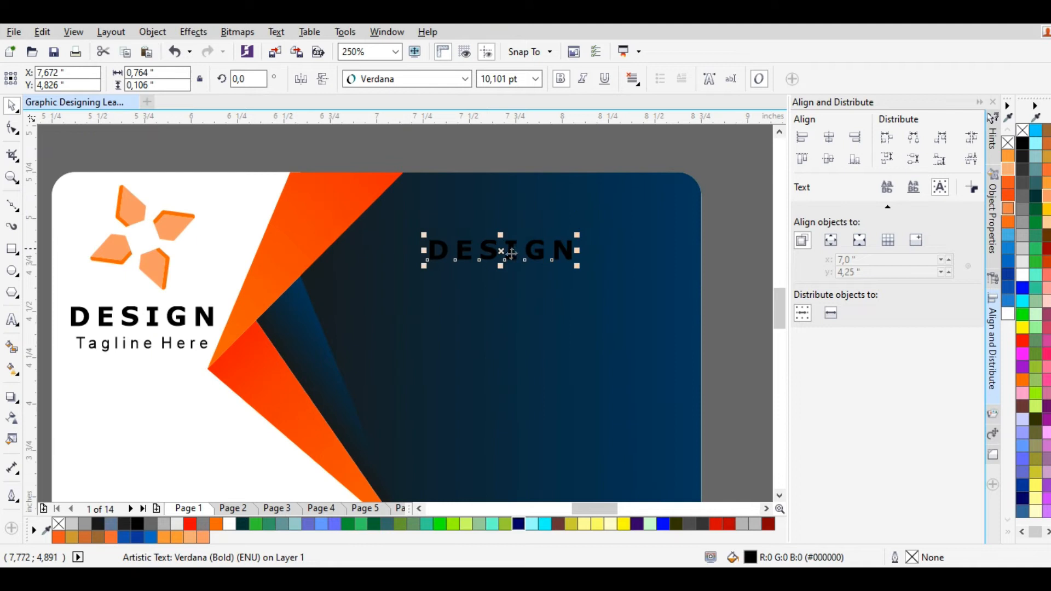
Replace the copied DESIGN text on the dark blue area with the cardholder's name in capitals.
{"action": "double_click", "coordinate": [481, 255]}
{"action": "key", "text": "ctrl+a"}
{"action": "type", "text": "b"}
{"action": "key", "text": "BackSpace"}
{"action": "type", "text": "BANG RIEDHO"}
{"action": "key", "text": "Left"}
{"action": "key", "text": "Left"}
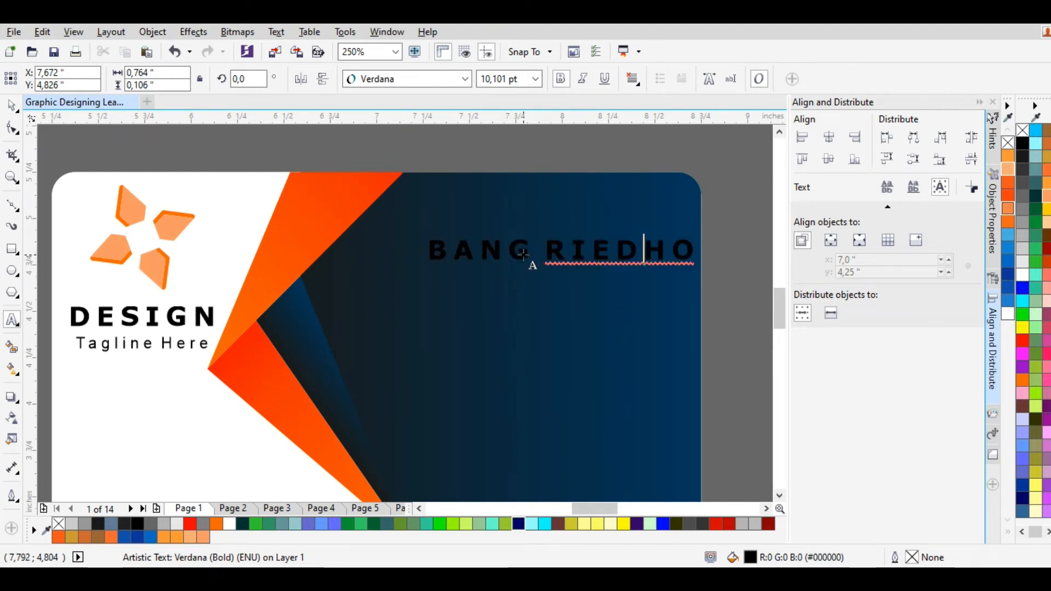
Remove the bold style from the first word of the cardholder's name.
{"action": "double_click", "coordinate": [523, 252]}
{"action": "key", "text": "ctrl+b"}
{"action": "left_click", "coordinate": [547, 253]}
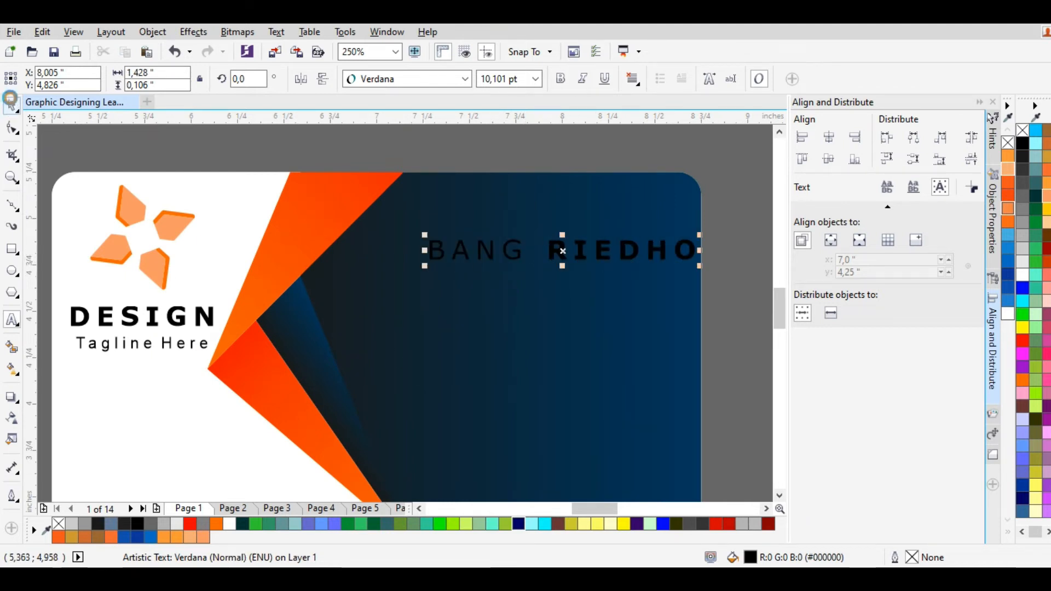
{"action": "left_click", "coordinate": [11, 102]}
Move the name closer to the orange shape and higher on the dark blue area, with a copy directly beneath it.
{"action": "left_click_drag", "start_coordinate": [498, 252], "coordinate": [386, 279]}
{"action": "left_click", "coordinate": [455, 261]}
{"action": "left_click", "coordinate": [459, 236]}
Replace the text of the lower name copy with "Graphic Designer".
{"action": "double_click", "coordinate": [462, 278]}
{"action": "type", "text": "gRAphic"}
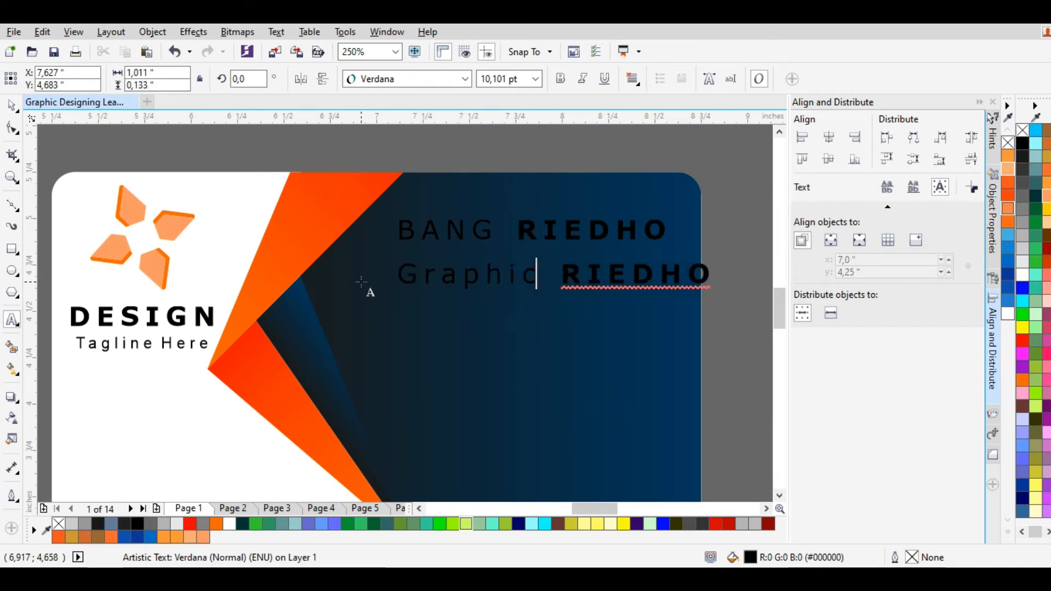
{"action": "type", "text": " Designer"}
{"action": "key", "text": "Delete"}
{"action": "key", "text": "Delete"}
{"action": "key", "text": "Delete"}
{"action": "key", "text": "Delete"}
{"action": "key", "text": "Delete"}
{"action": "key", "text": "Delete"}
{"action": "key", "text": "Delete"}
Make the word "Graphic" bold in the job title.
{"action": "double_click", "coordinate": [473, 284]}
{"action": "key", "text": "ctrl+b"}
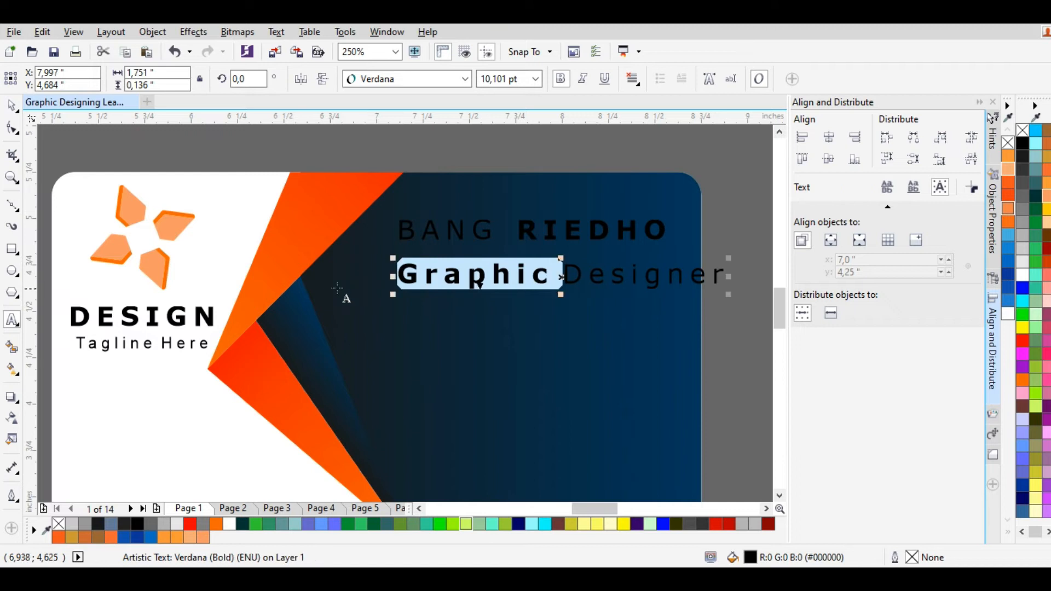
{"action": "left_click", "coordinate": [10, 108]}
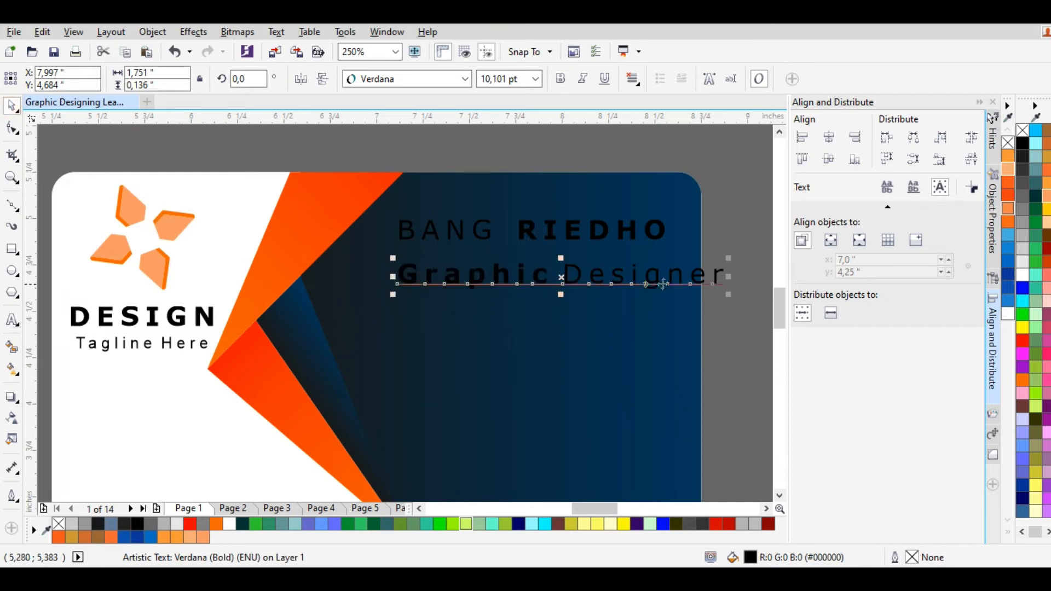
Shrink the "Graphic Designer" text to about 6.8 pt and place it close beneath the name.
{"action": "left_click_drag", "start_coordinate": [731, 294], "coordinate": [689, 291]}
{"action": "left_click_drag", "start_coordinate": [575, 274], "coordinate": [546, 263]}
{"action": "scroll", "coordinate": [525, 223], "scroll_direction": "up", "scroll_amount": 2}
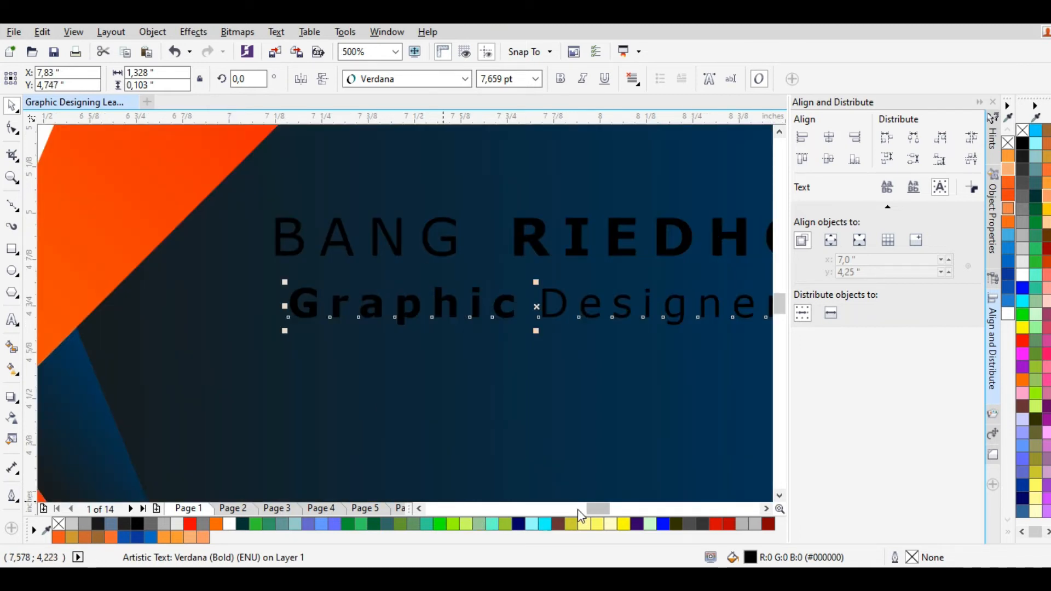
{"action": "left_click_drag", "start_coordinate": [604, 510], "coordinate": [611, 512]}
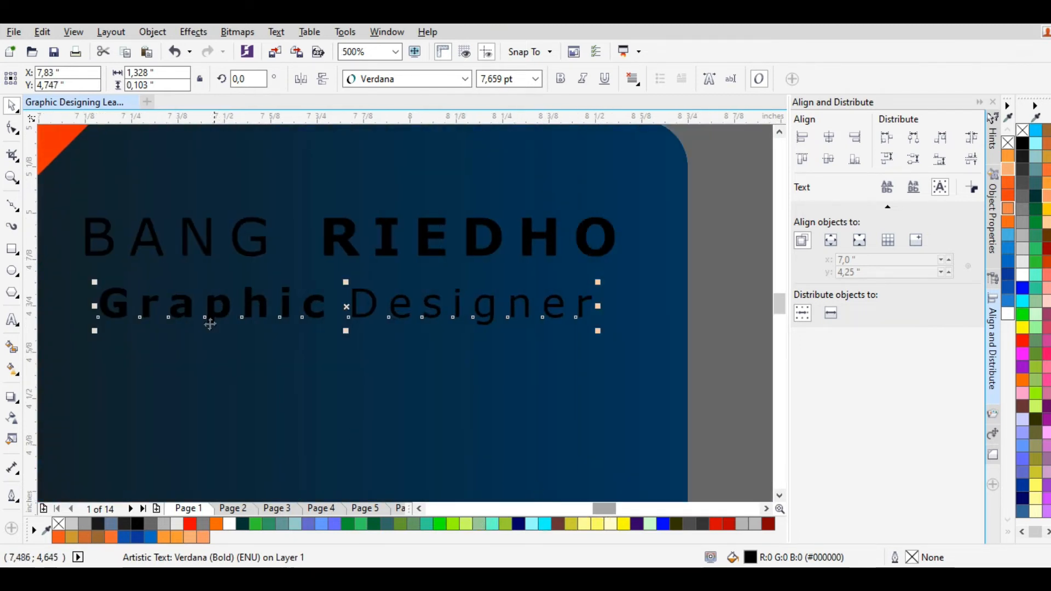
{"action": "mouse_move", "coordinate": [187, 296]}
{"action": "left_mouse_down"}
{"action": "mouse_move", "coordinate": [176, 252]}
{"action": "mouse_move", "coordinate": [173, 286]}
{"action": "left_mouse_up"}
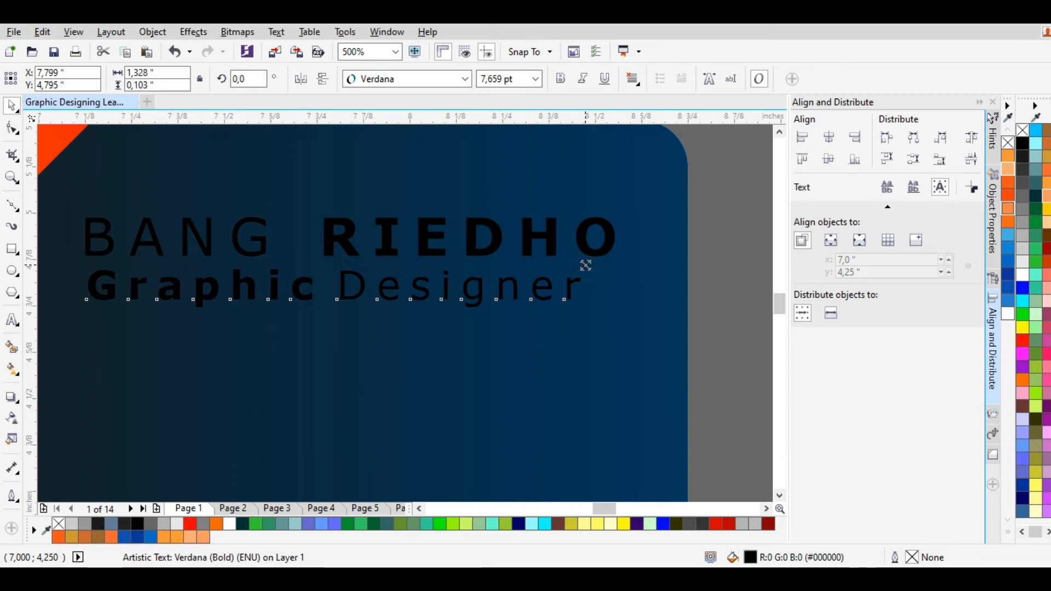
{"action": "left_click_drag", "start_coordinate": [585, 265], "coordinate": [532, 268]}
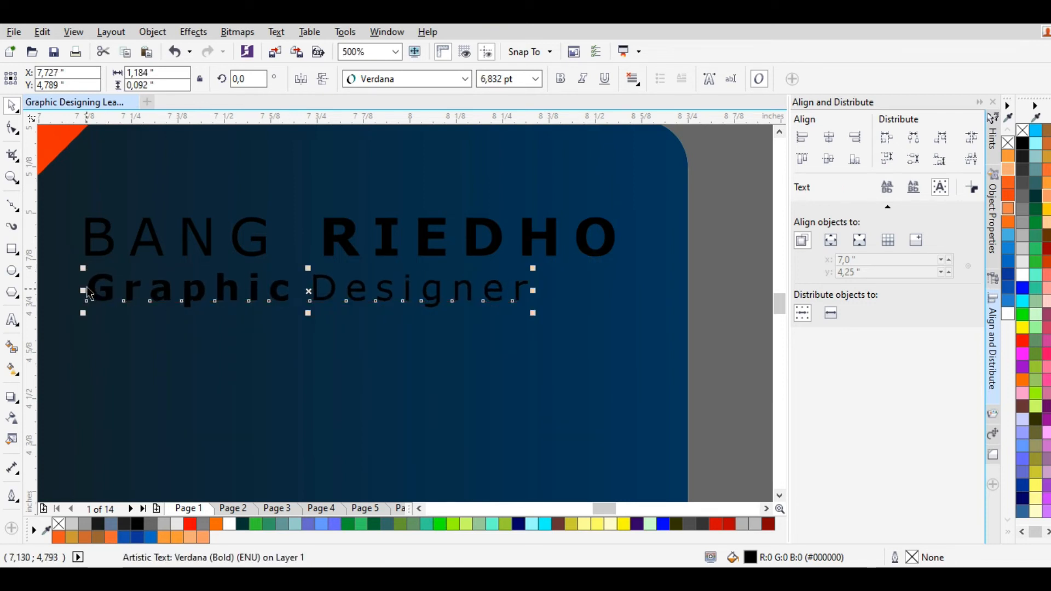
Align the left edges of the name and the "Graphic Designer" text.
{"action": "left_click", "coordinate": [92, 242], "text": "shift"}
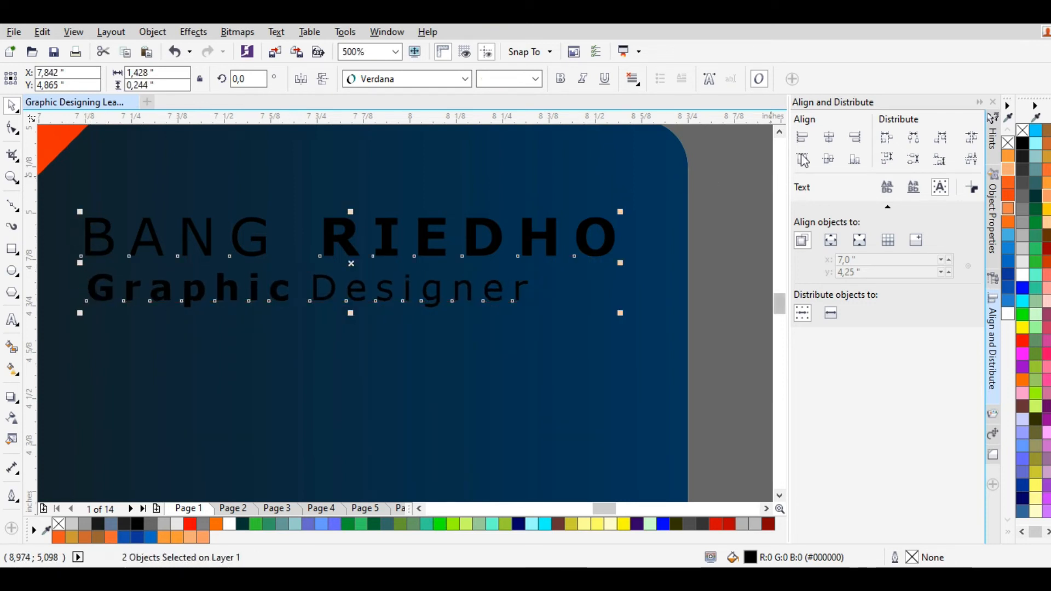
{"action": "left_click", "coordinate": [803, 139]}
{"action": "left_click", "coordinate": [279, 312]}
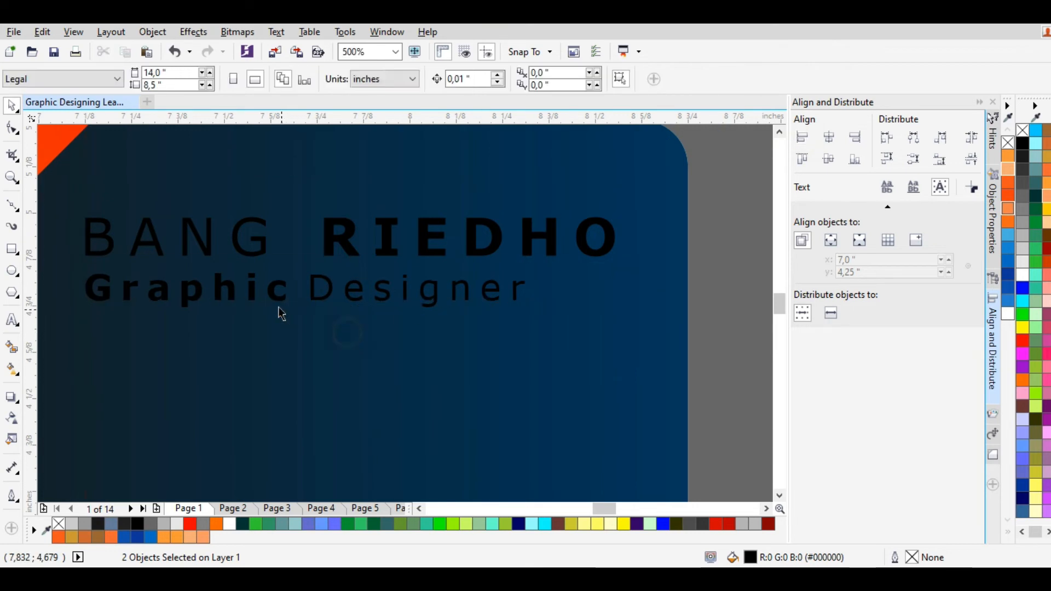
Move the "Graphic Designer" text up against the name and widen its letter spacing to match the name's width.
{"action": "left_click_drag", "start_coordinate": [272, 298], "coordinate": [277, 272]}
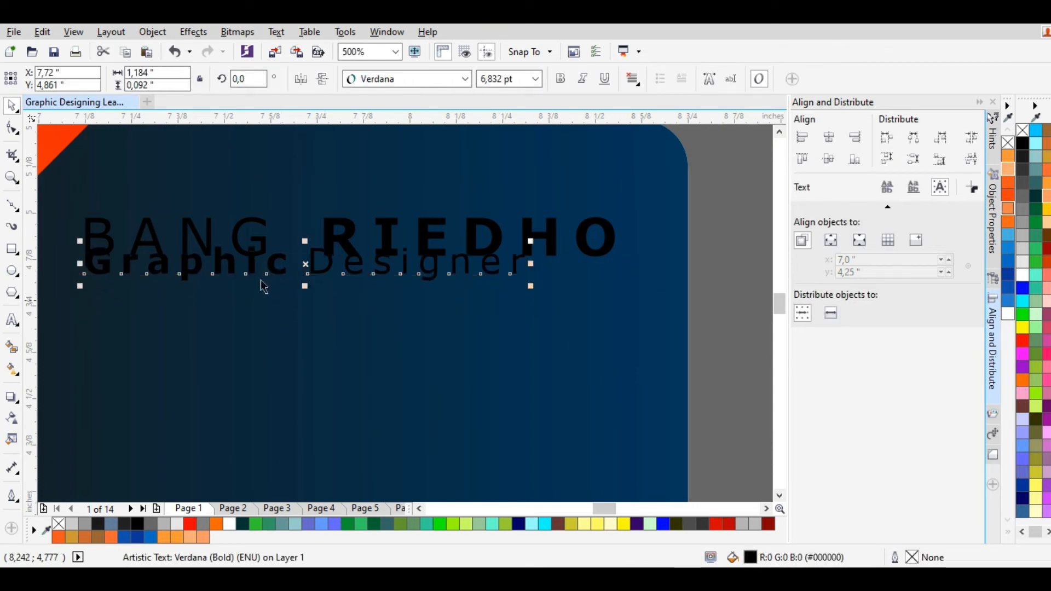
{"action": "left_click", "coordinate": [13, 129]}
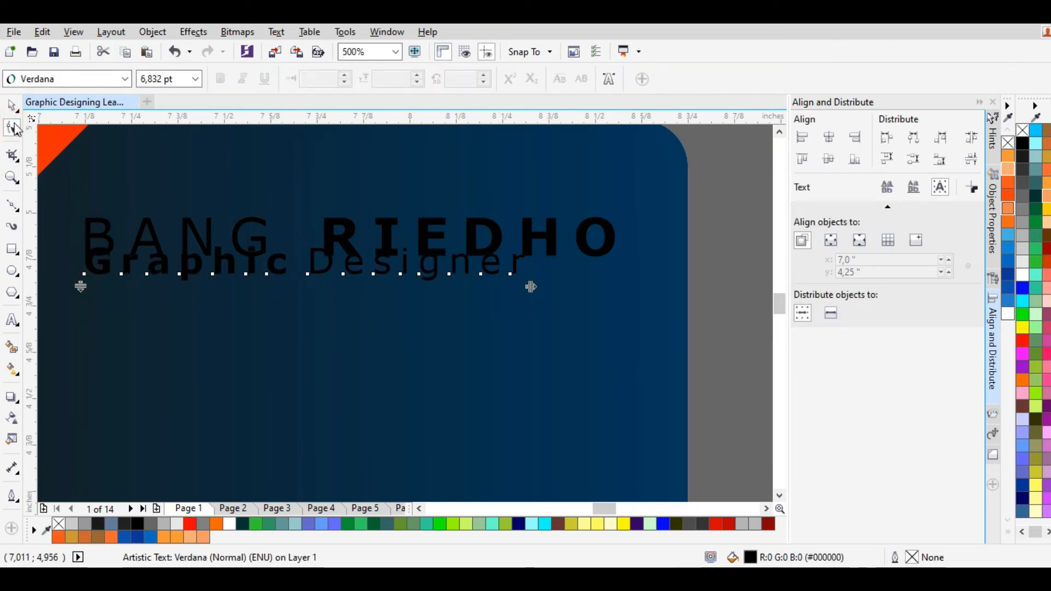
{"action": "left_click_drag", "start_coordinate": [528, 288], "coordinate": [622, 287]}
{"action": "left_click", "coordinate": [553, 245]}
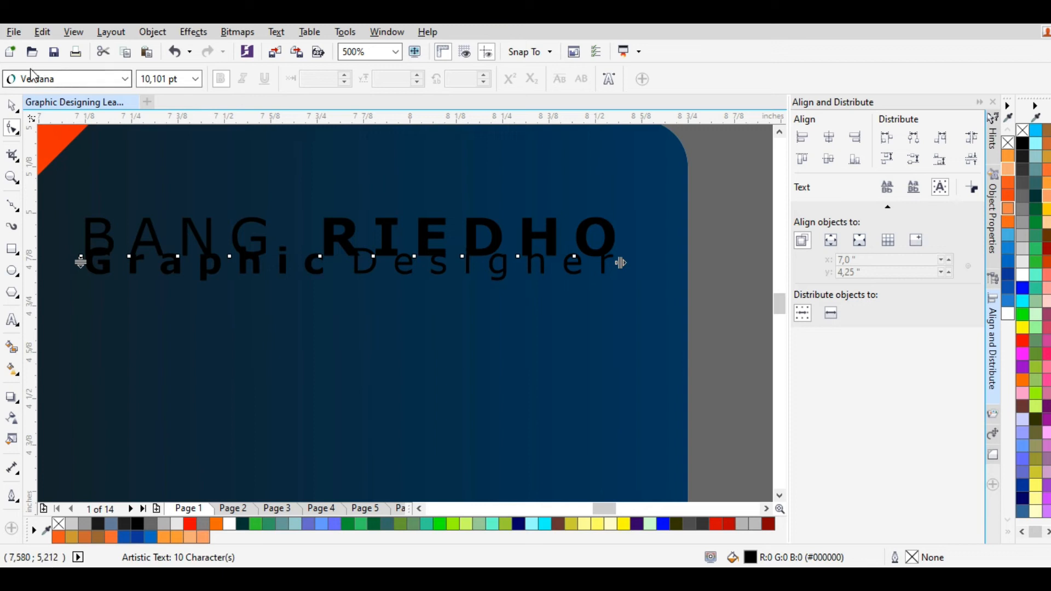
Centre the name and "Graphic Designer" horizontally on each other, and move the job title down clear of the name.
{"action": "left_click", "coordinate": [12, 107]}
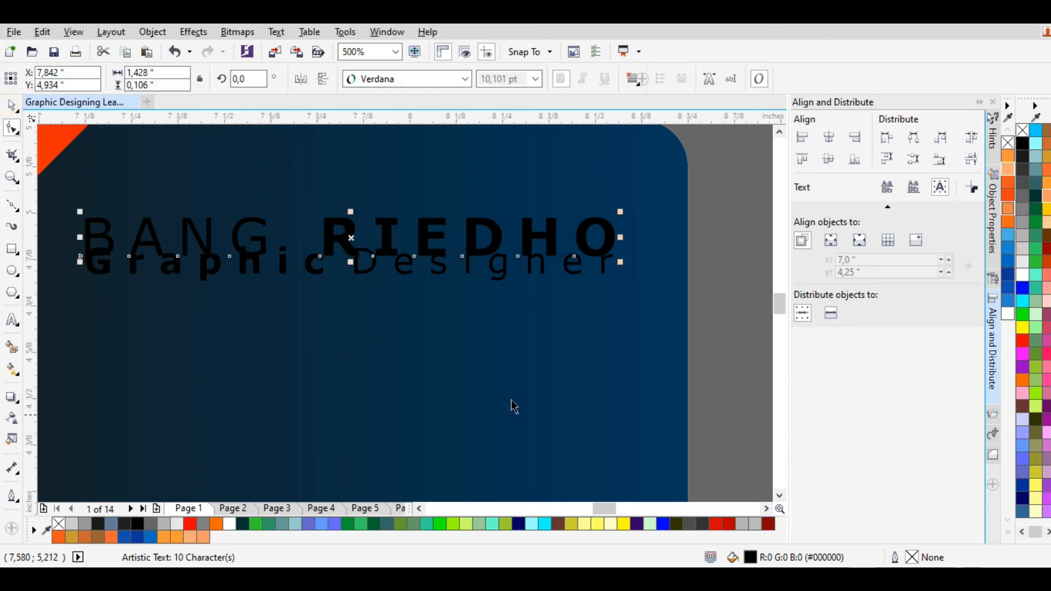
{"action": "left_click", "coordinate": [535, 275], "text": "shift"}
{"action": "left_click", "coordinate": [830, 138]}
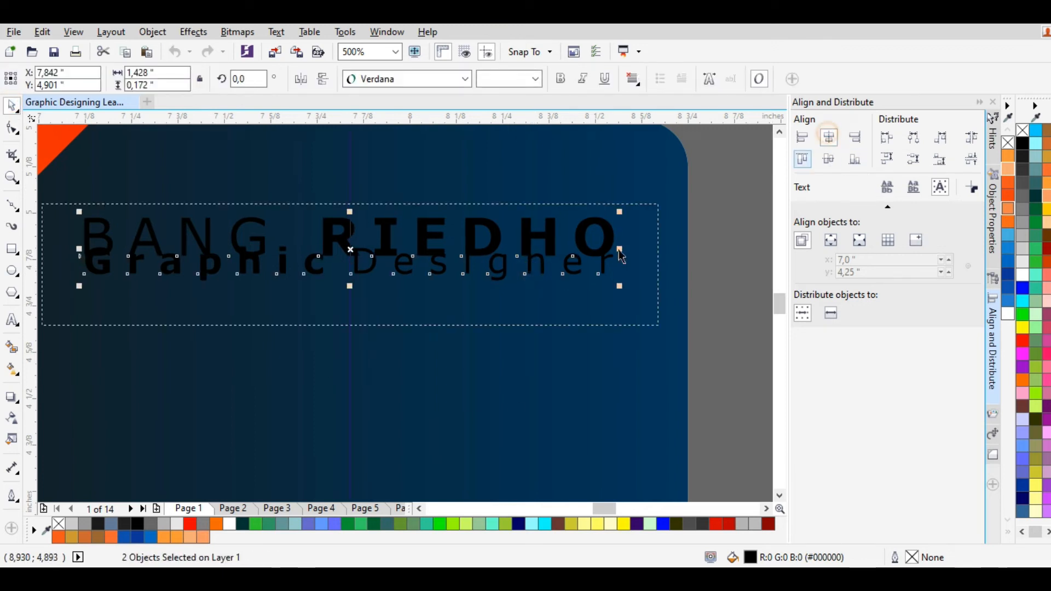
{"action": "left_click", "coordinate": [381, 353]}
{"action": "left_click", "coordinate": [362, 278]}
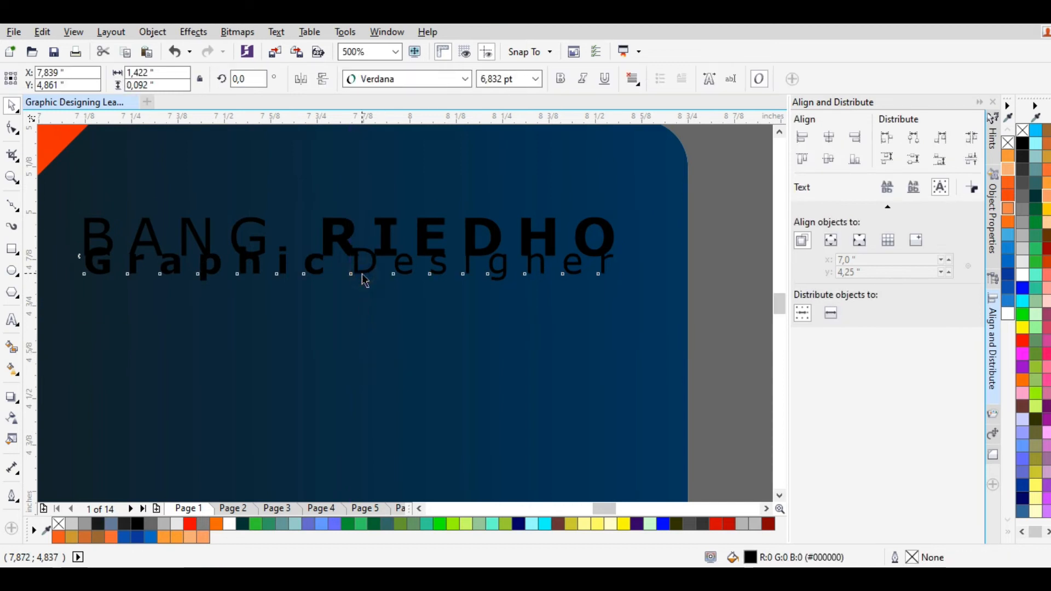
{"action": "left_click_drag", "start_coordinate": [363, 278], "coordinate": [364, 302]}
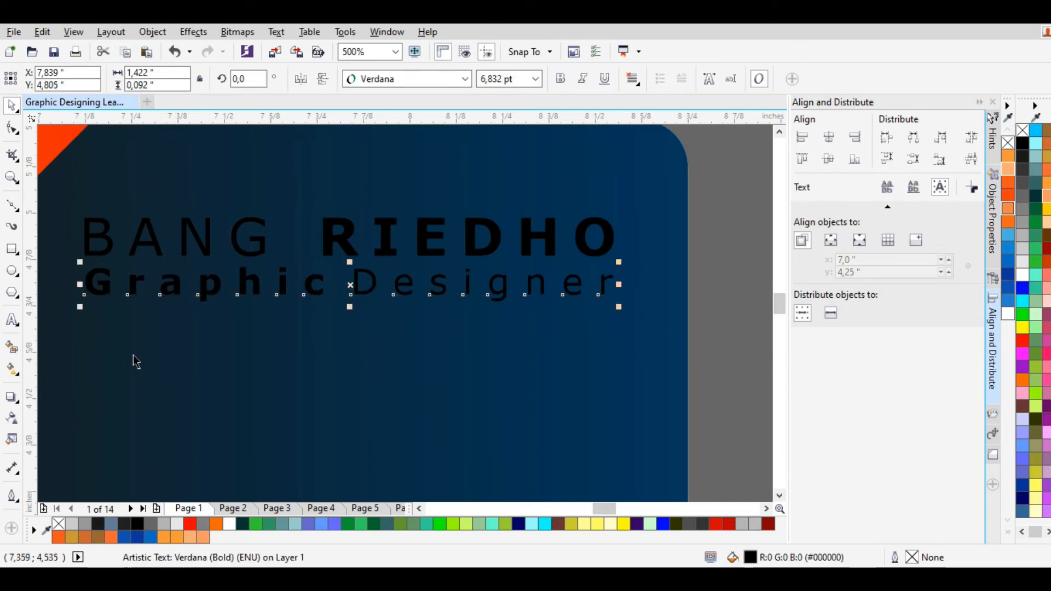
Draw a thin rectangle about 0.98 in wide below the job title and a thicker one about 0.48 in wide overlapping its left end.
{"action": "left_click", "coordinate": [12, 250]}
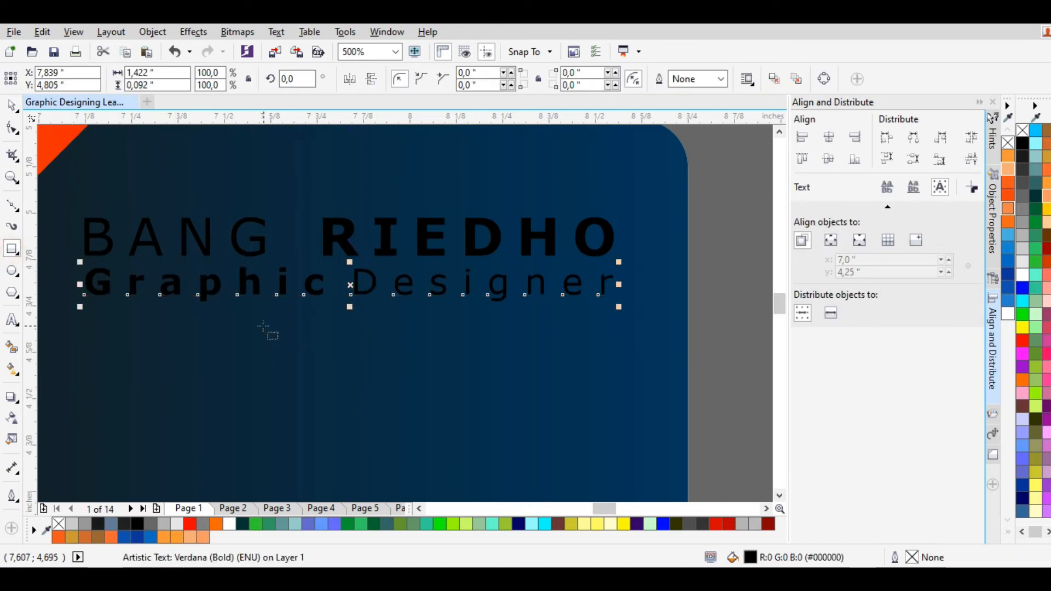
{"action": "left_click_drag", "start_coordinate": [270, 328], "coordinate": [624, 337]}
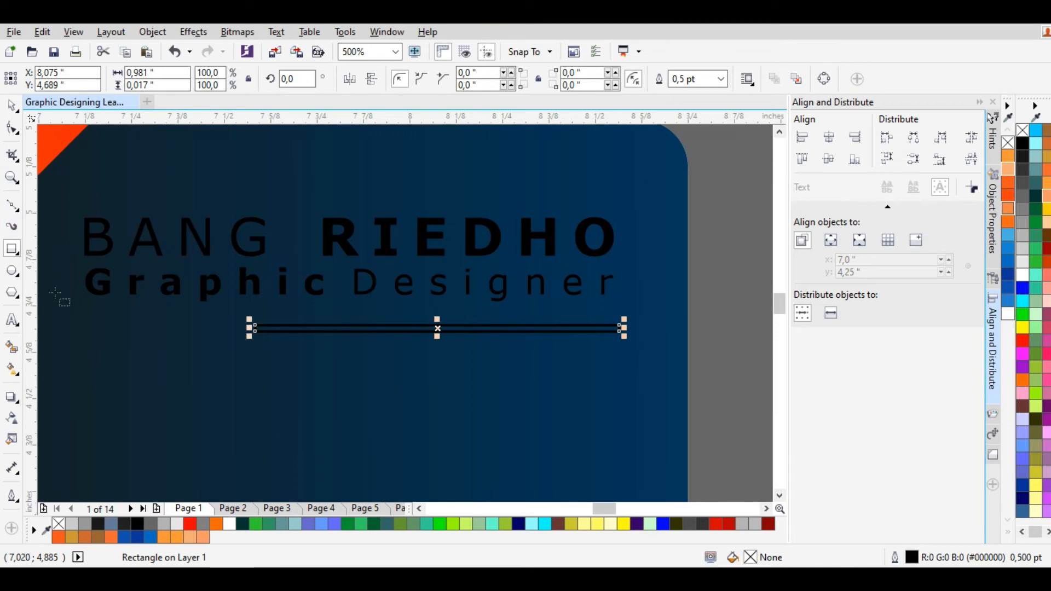
{"action": "left_click_drag", "start_coordinate": [84, 318], "coordinate": [265, 338]}
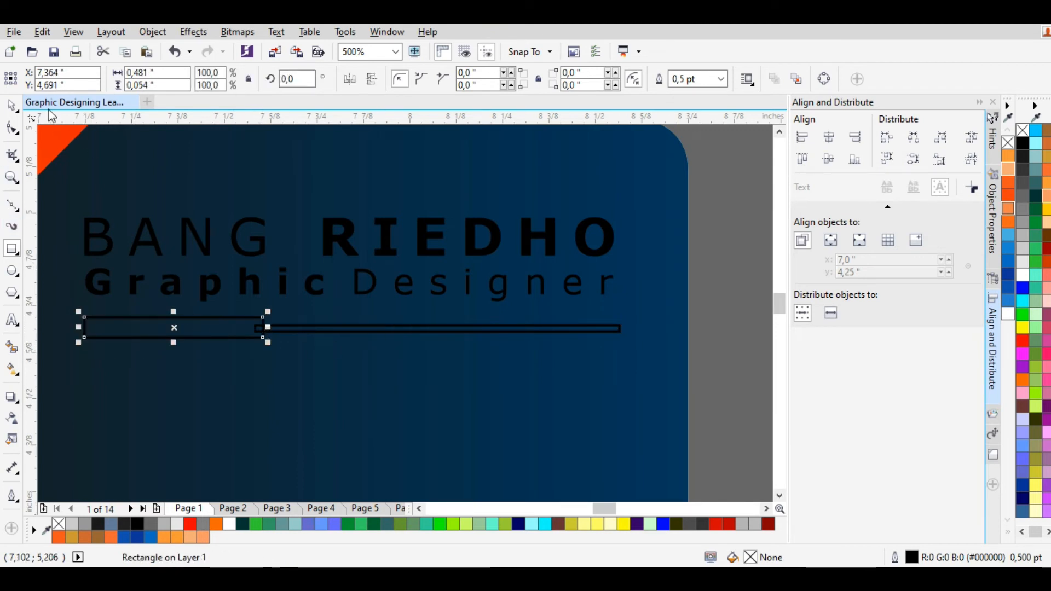
Set the height of the long thin rectangle to 0.015 in.
{"action": "left_click", "coordinate": [9, 103]}
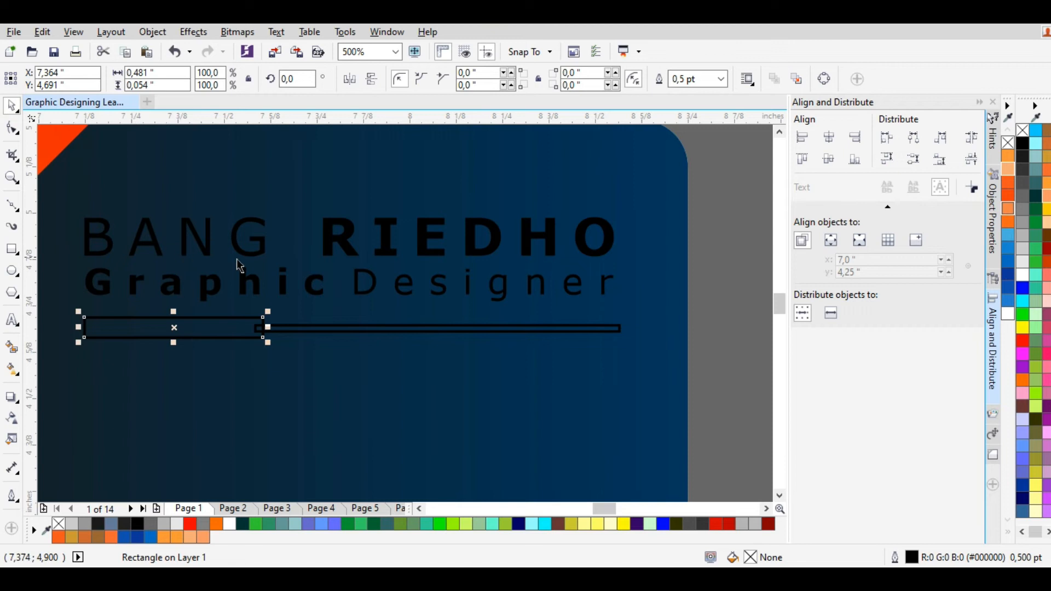
{"action": "left_click", "coordinate": [324, 329]}
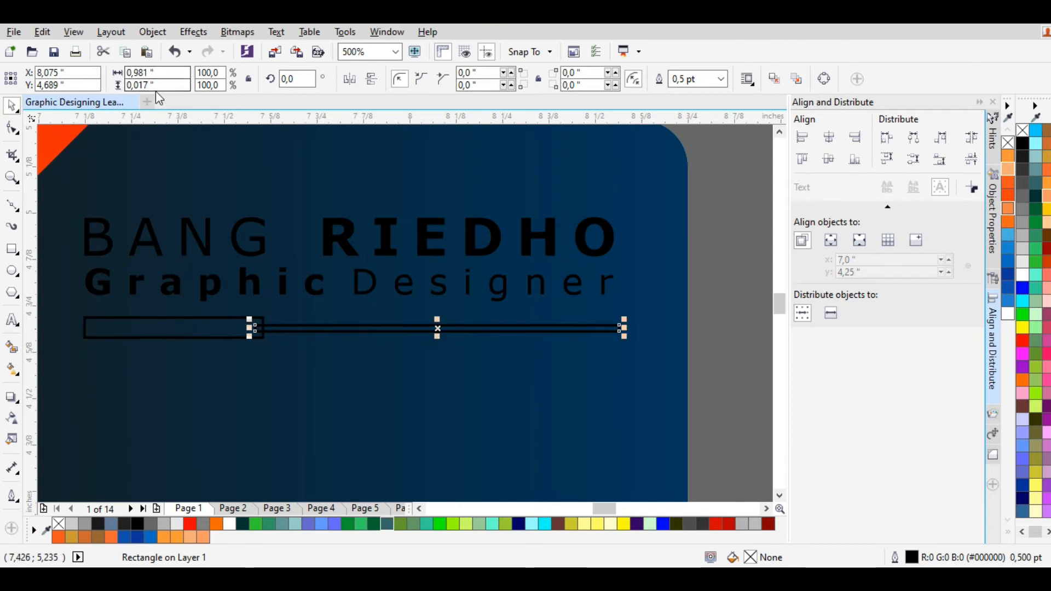
{"action": "left_click_drag", "start_coordinate": [148, 86], "coordinate": [144, 87]}
{"action": "type", "text": "5"}
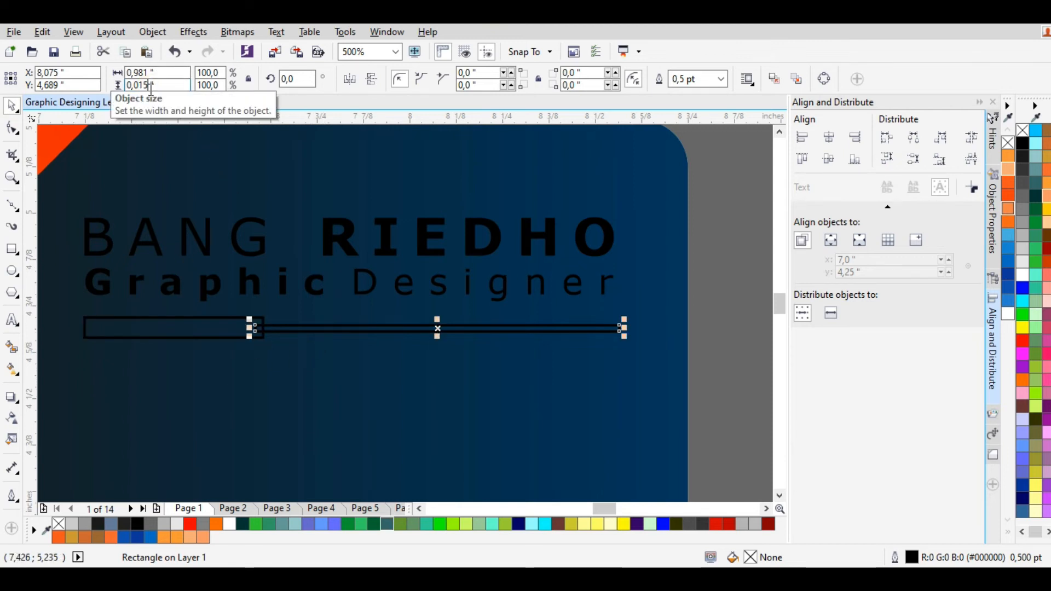
{"action": "key", "text": "Return"}
Set the height of the short rectangle under "Graphic" to 0.03 in, then increase it to 0.04 in.
{"action": "left_click", "coordinate": [187, 337]}
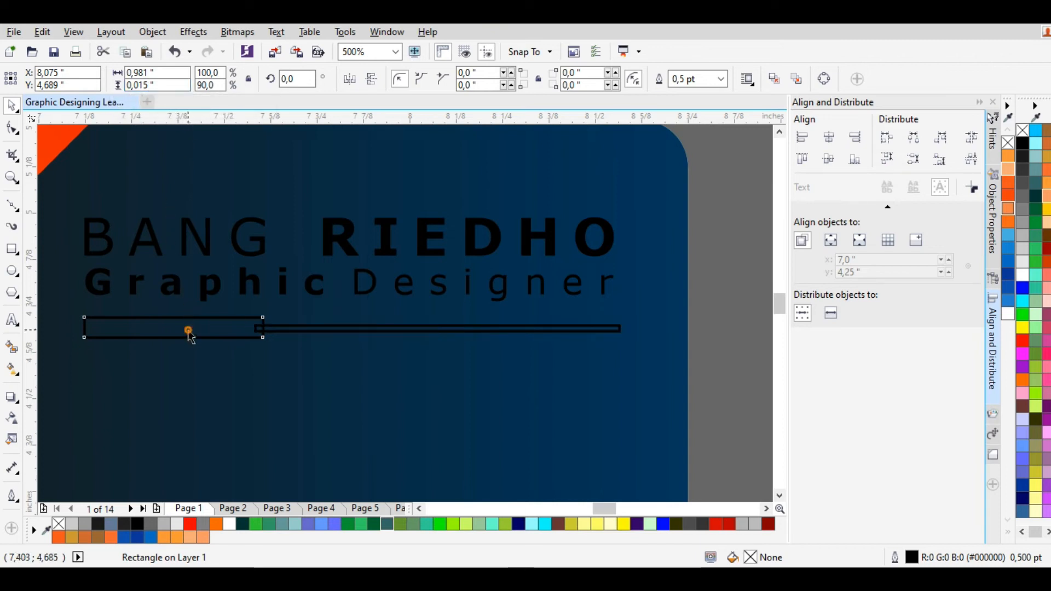
{"action": "left_click_drag", "start_coordinate": [149, 86], "coordinate": [146, 86]}
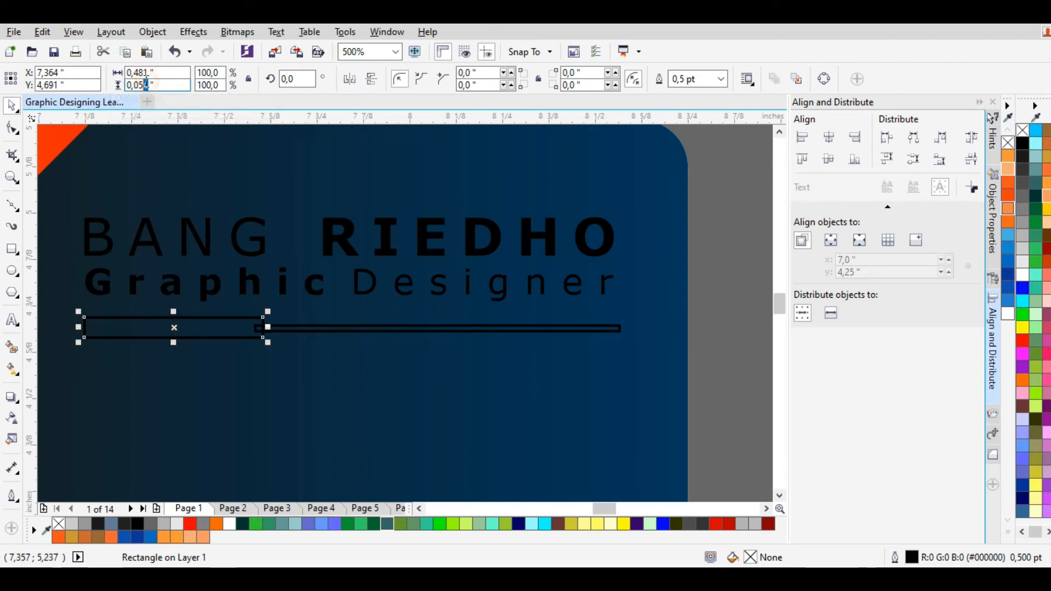
{"action": "type", "text": "3"}
{"action": "key", "text": "Return"}
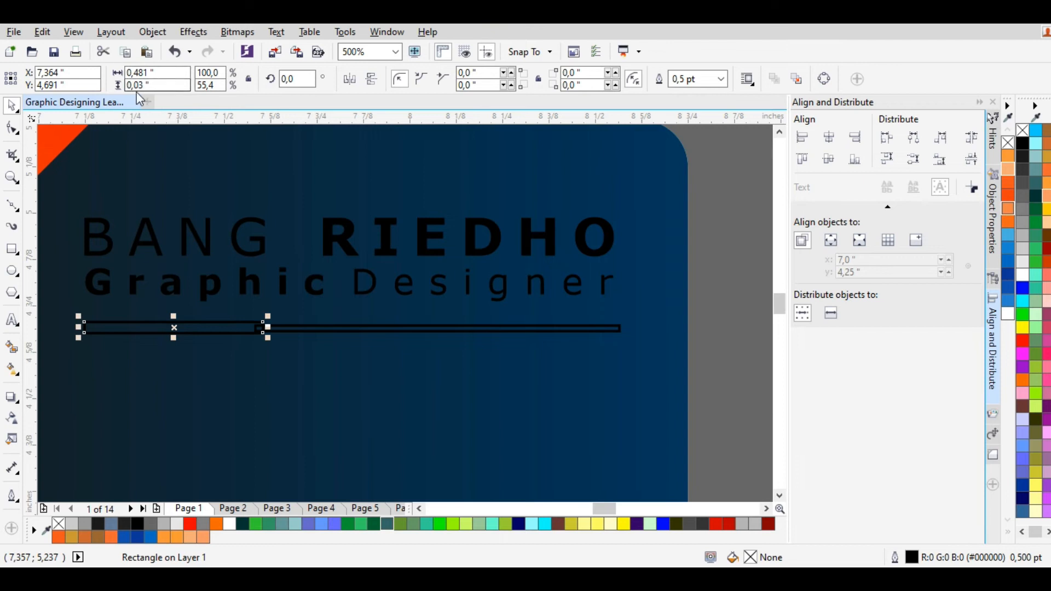
{"action": "left_click_drag", "start_coordinate": [140, 84], "coordinate": [142, 85]}
{"action": "type", "text": "4"}
{"action": "key", "text": "Return"}
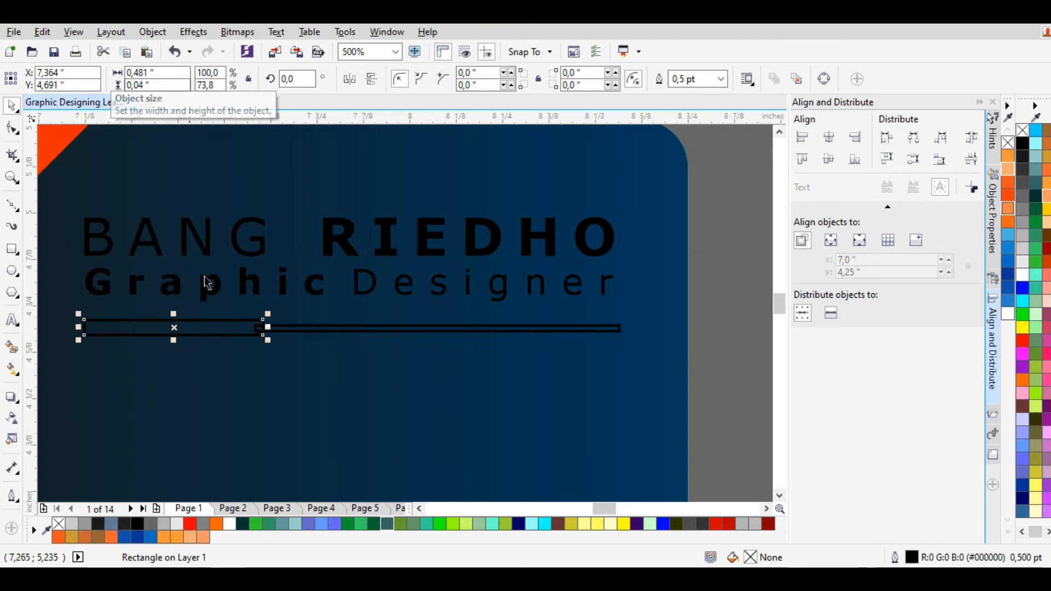
Fill the short rectangle with orange (#FF3D10) and the long thin one with white.
{"action": "left_click", "coordinate": [1008, 197]}
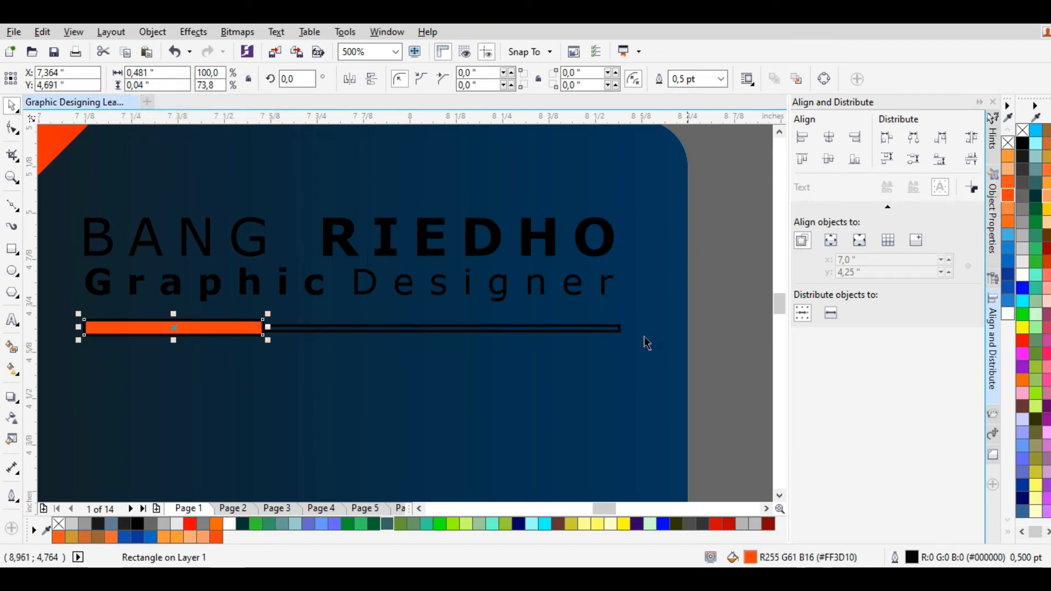
{"action": "left_click", "coordinate": [521, 330]}
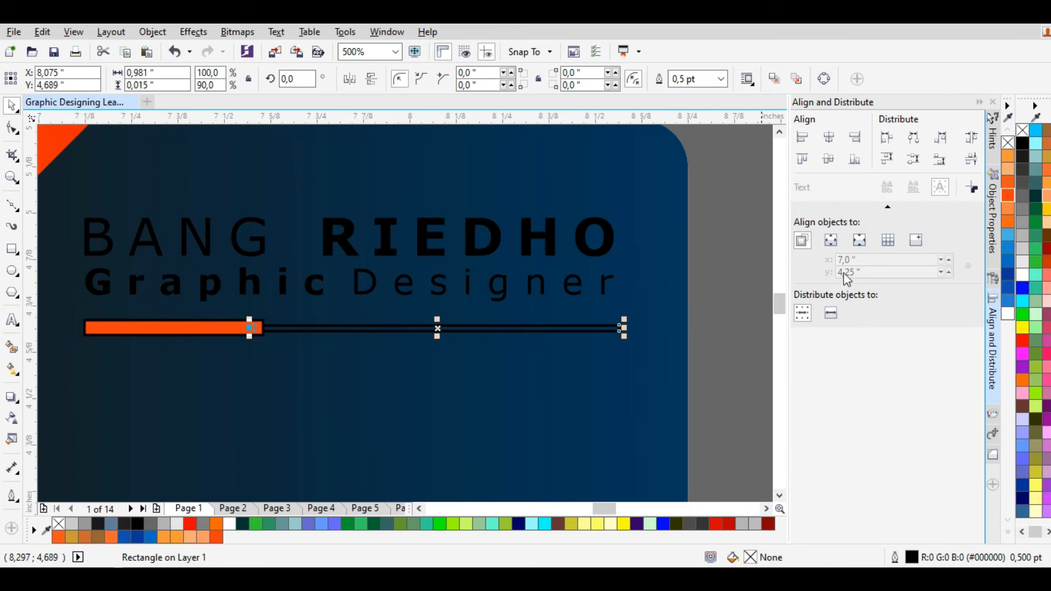
{"action": "left_click", "coordinate": [1008, 313]}
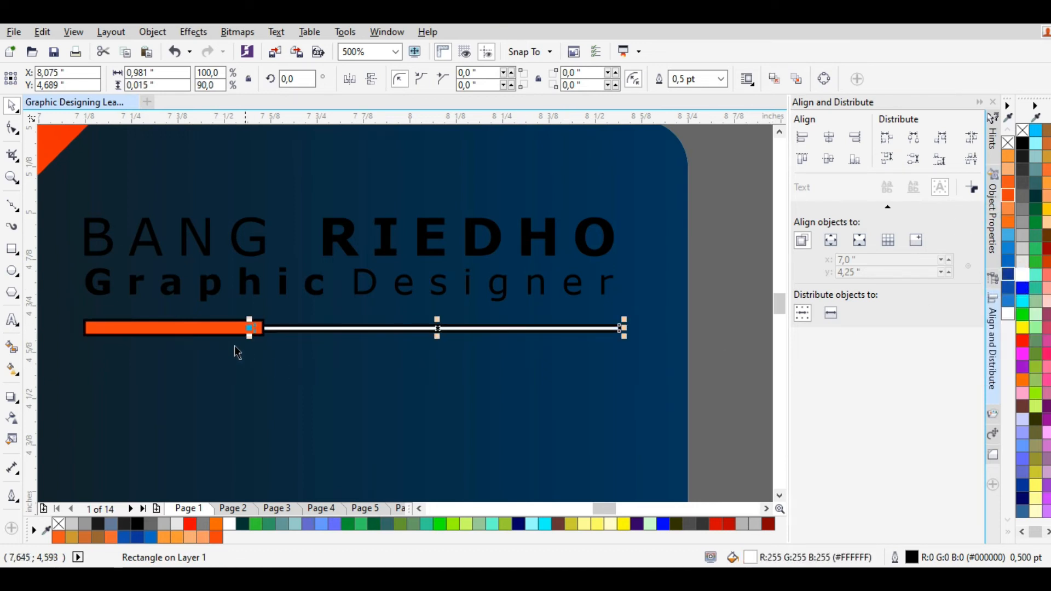
Align the orange and white bars on a common horizontal centre line and remove their outlines.
{"action": "left_click", "coordinate": [207, 329], "text": "shift"}
{"action": "left_click", "coordinate": [829, 158]}
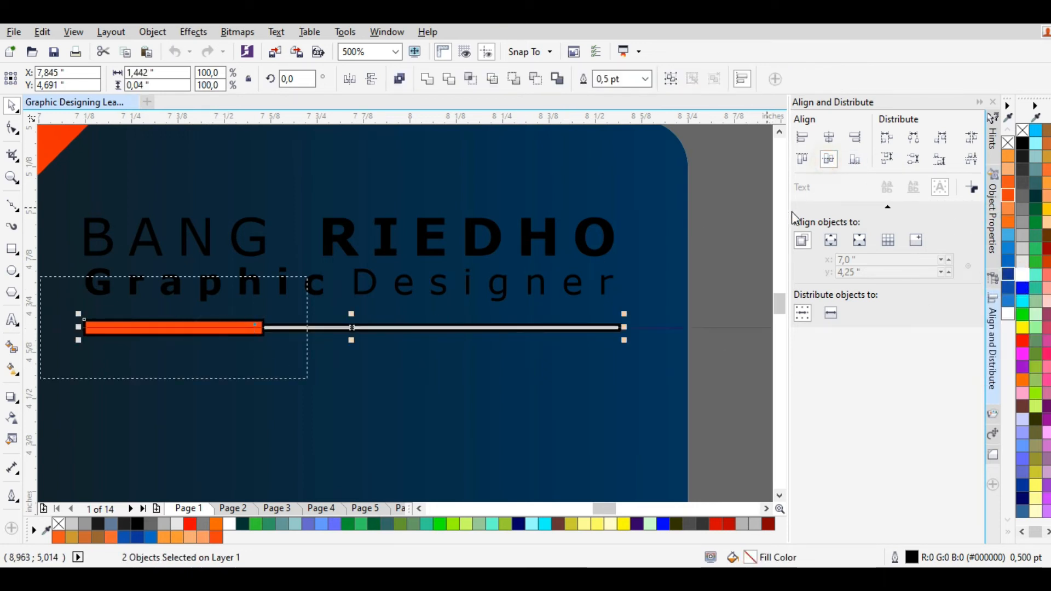
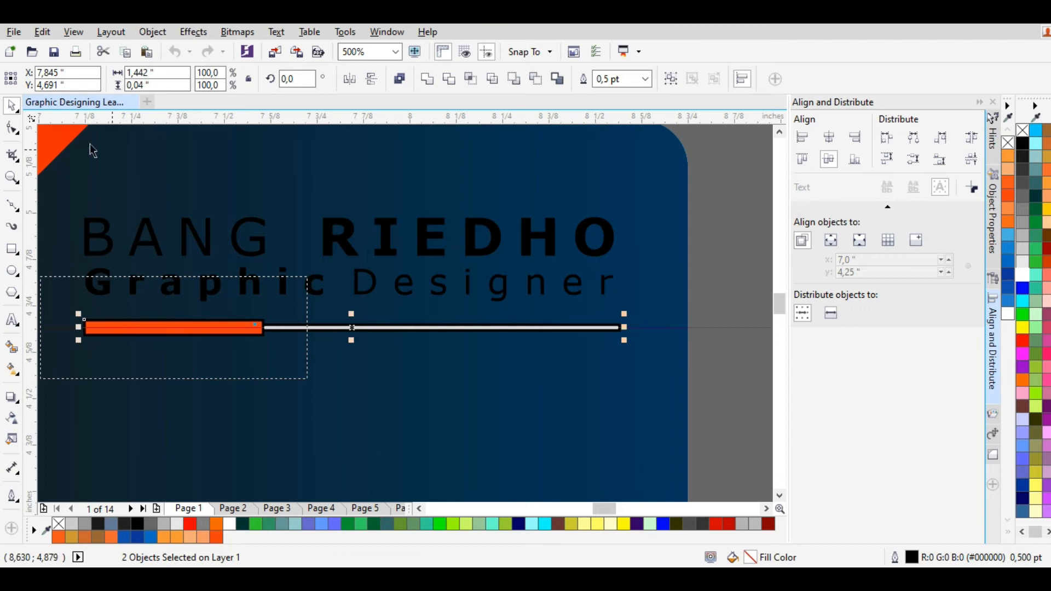
{"action": "left_click", "coordinate": [14, 106]}
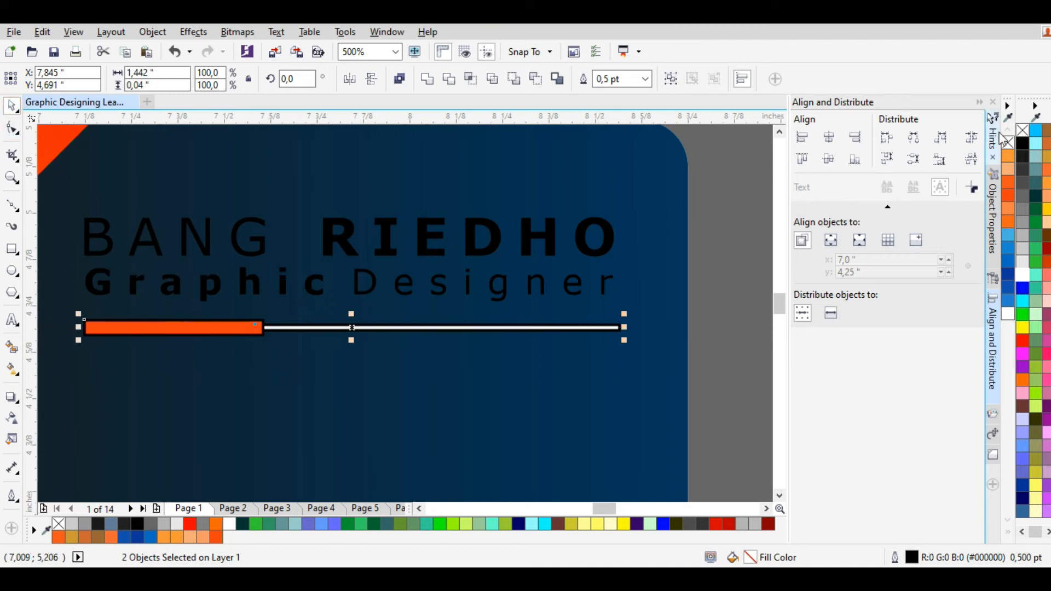
{"action": "right_click", "coordinate": [1022, 130]}
{"action": "left_click", "coordinate": [165, 350]}
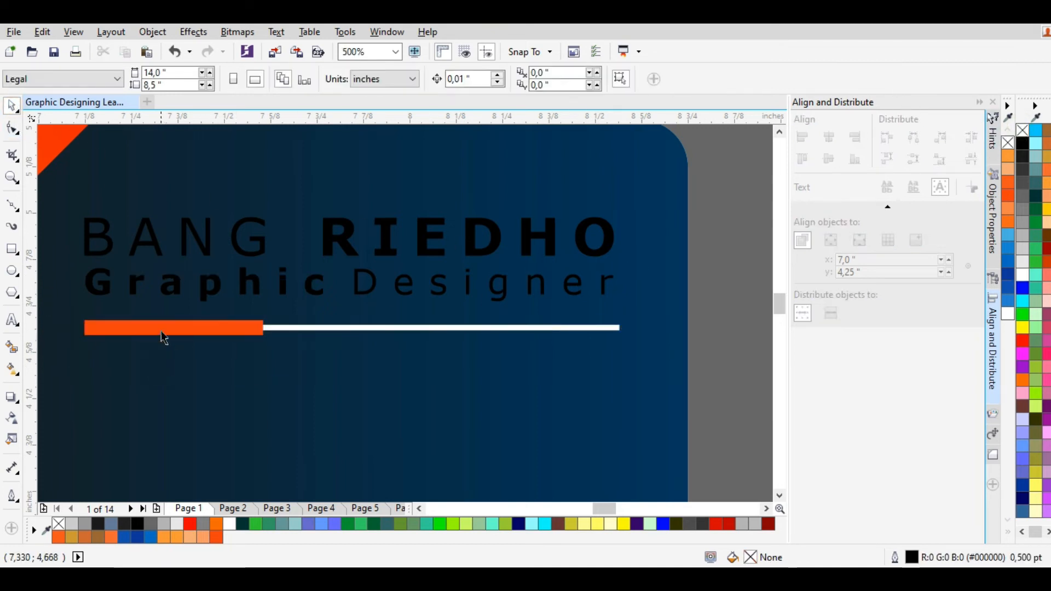
Align the orange bar with the left edge of the cardholder's name and the white bar with its right edge.
{"action": "left_click", "coordinate": [164, 327]}
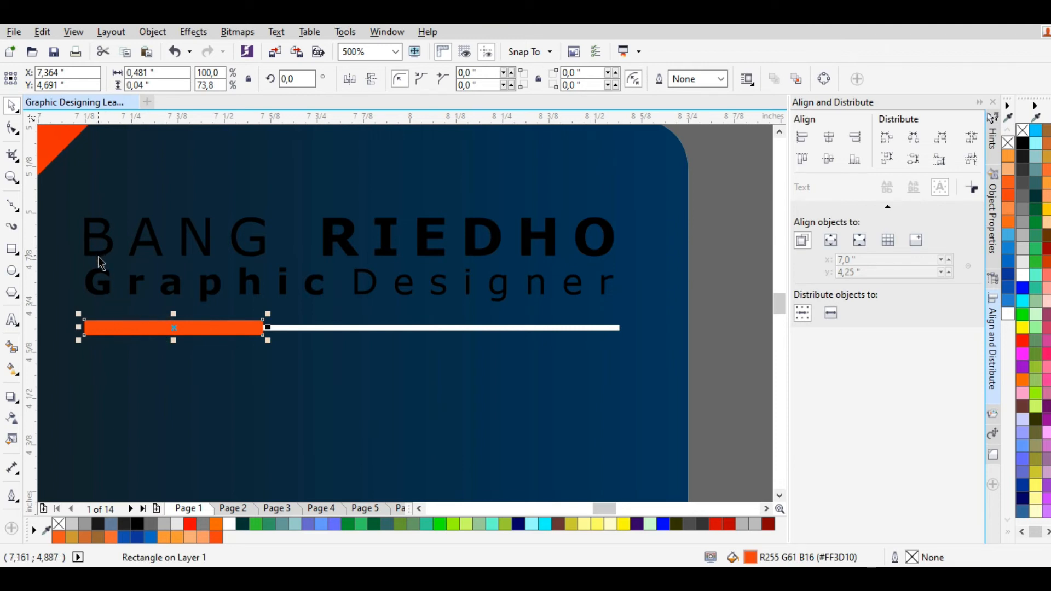
{"action": "left_click", "coordinate": [98, 244], "text": "shift"}
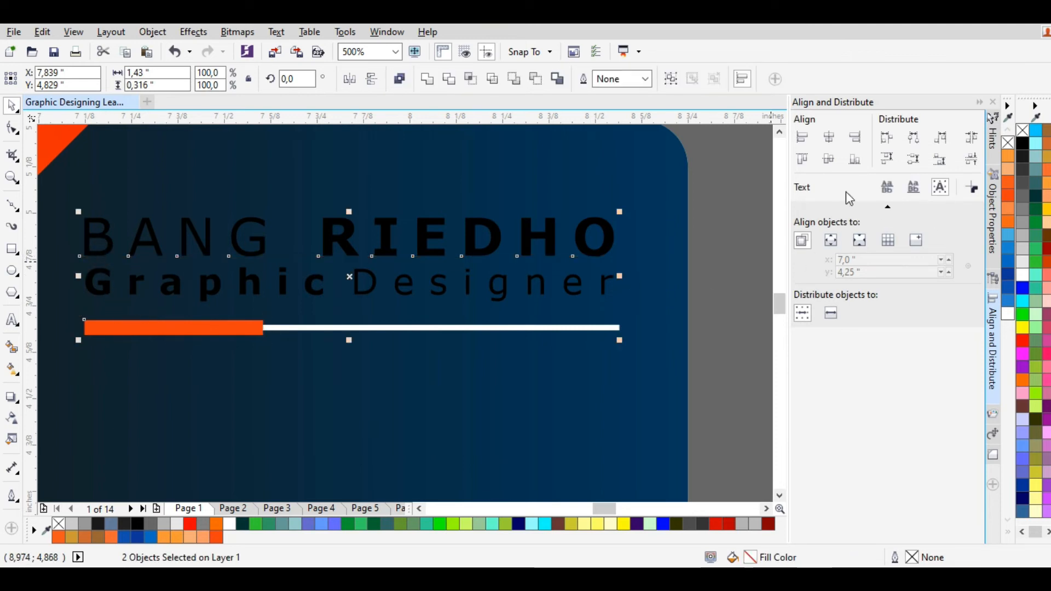
{"action": "left_click", "coordinate": [803, 143]}
{"action": "left_click", "coordinate": [488, 375]}
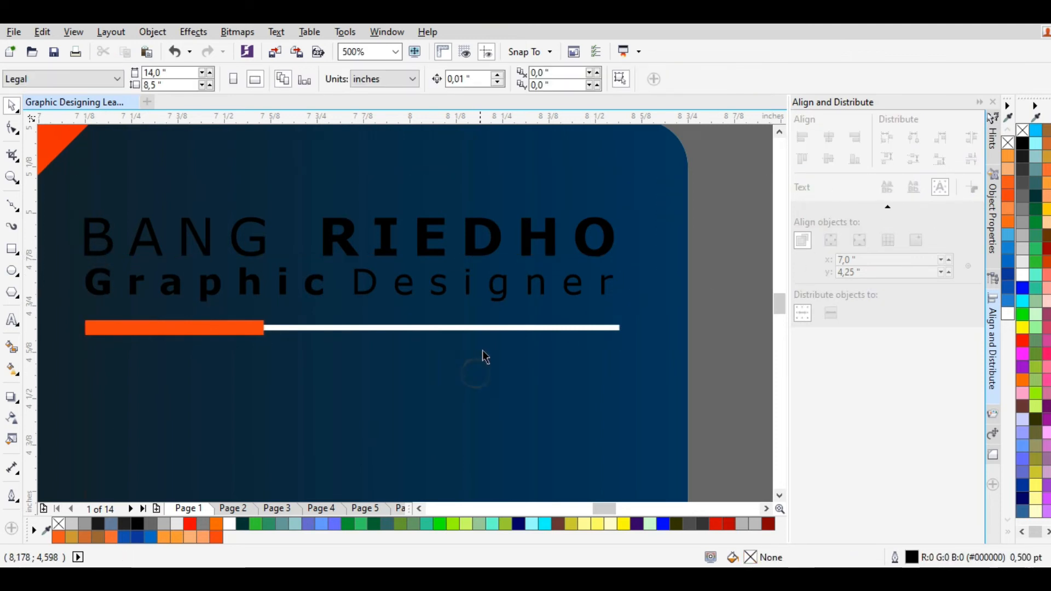
{"action": "left_click", "coordinate": [493, 327]}
{"action": "left_click", "coordinate": [580, 246], "text": "shift"}
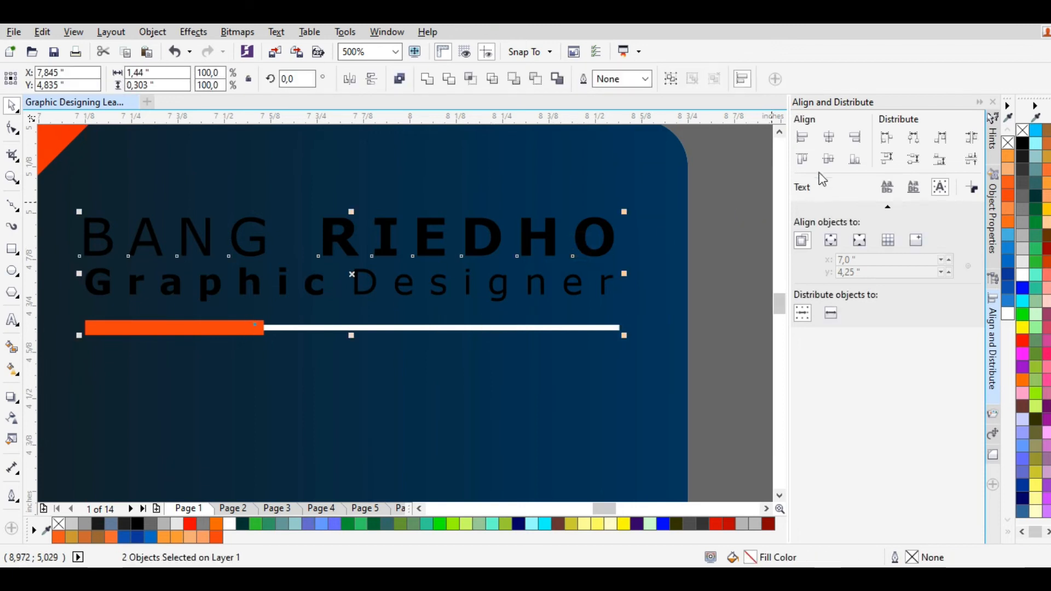
{"action": "left_click", "coordinate": [855, 143]}
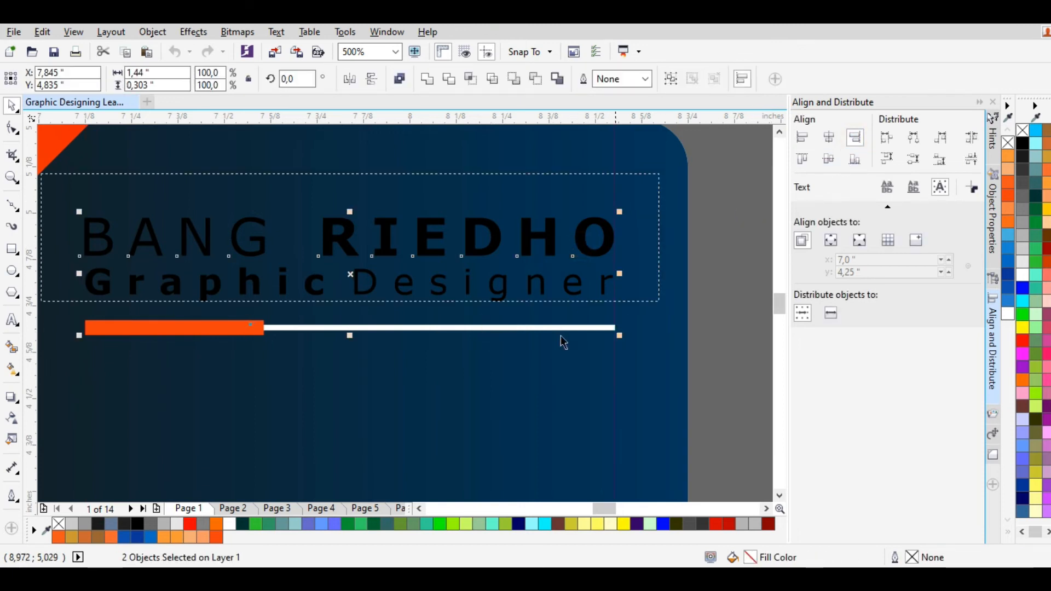
{"action": "left_click", "coordinate": [295, 381]}
Shorten the orange bar from its right end to about 0.267 in wide.
{"action": "left_click", "coordinate": [197, 333]}
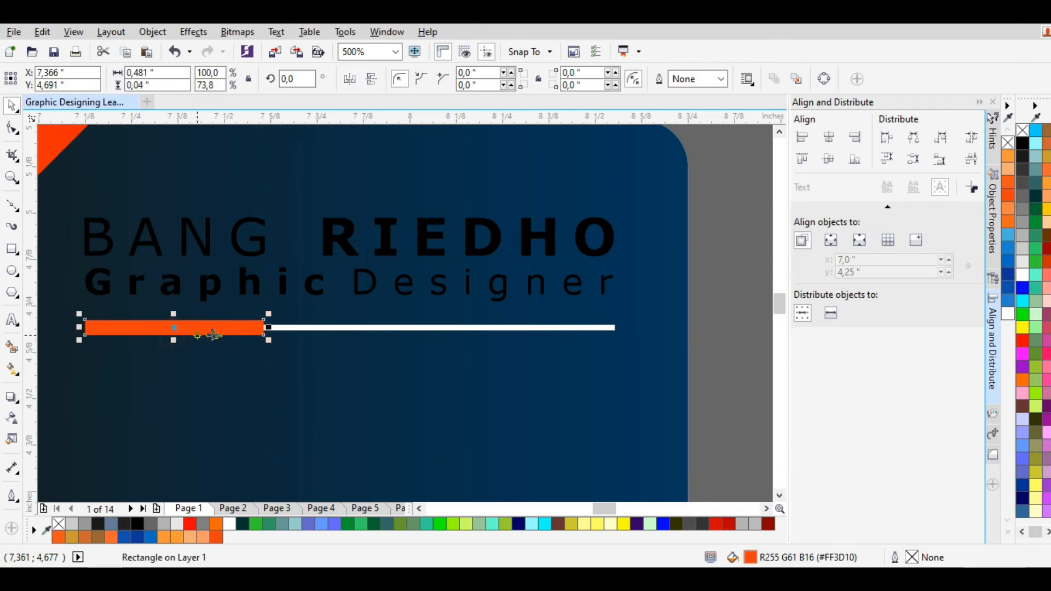
{"action": "left_click_drag", "start_coordinate": [265, 328], "coordinate": [184, 328]}
{"action": "left_click", "coordinate": [265, 329]}
{"action": "left_click", "coordinate": [241, 362]}
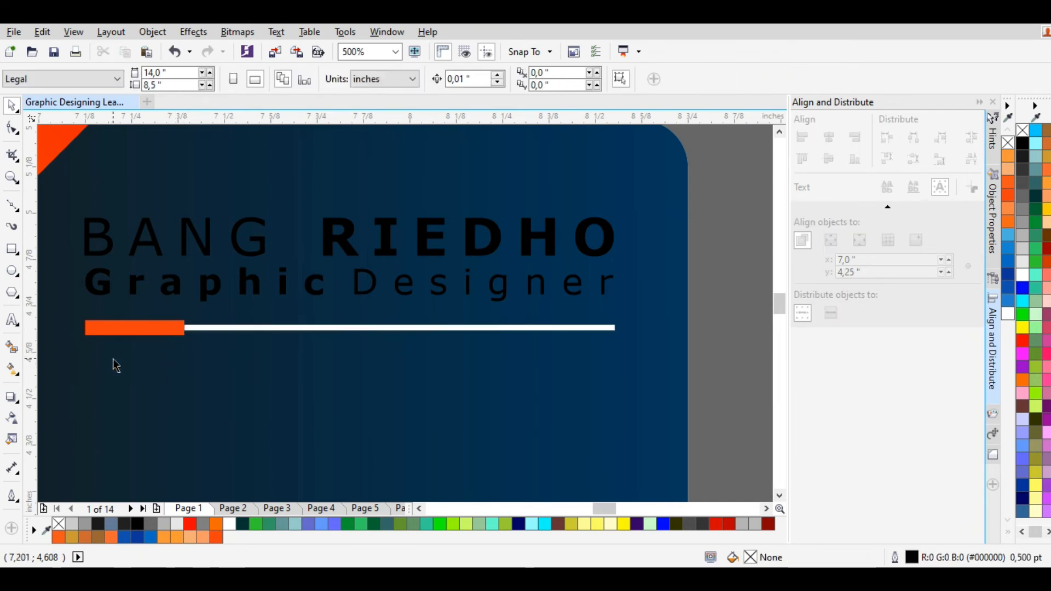
Give the short orange bar a linear fountain fill running from orange at its left end to red at its right end.
{"action": "left_click", "coordinate": [107, 328]}
{"action": "scroll", "coordinate": [422, 324], "scroll_direction": "down", "scroll_amount": 1}
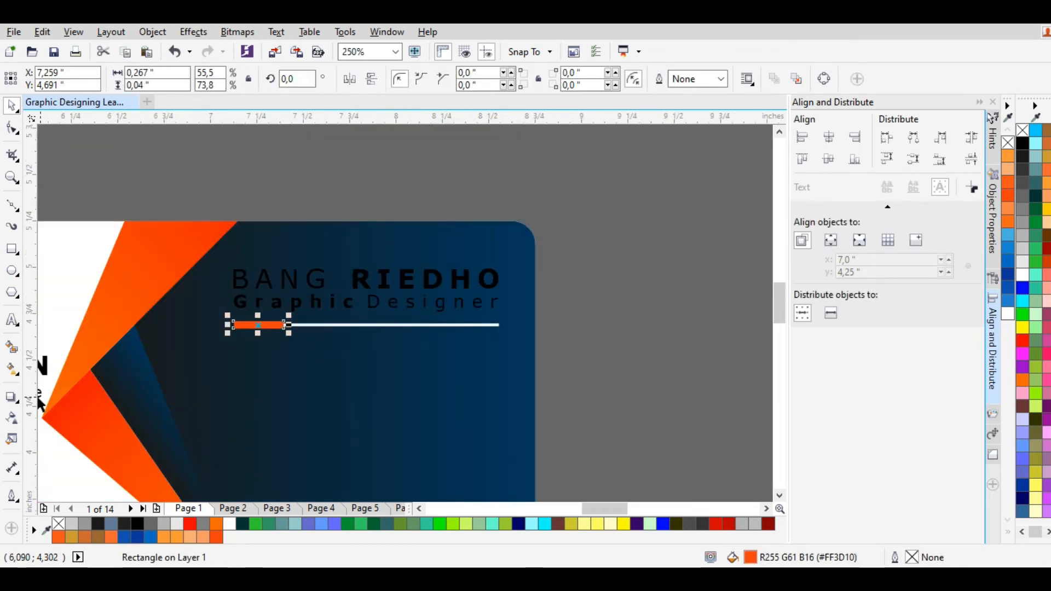
{"action": "left_click", "coordinate": [12, 368]}
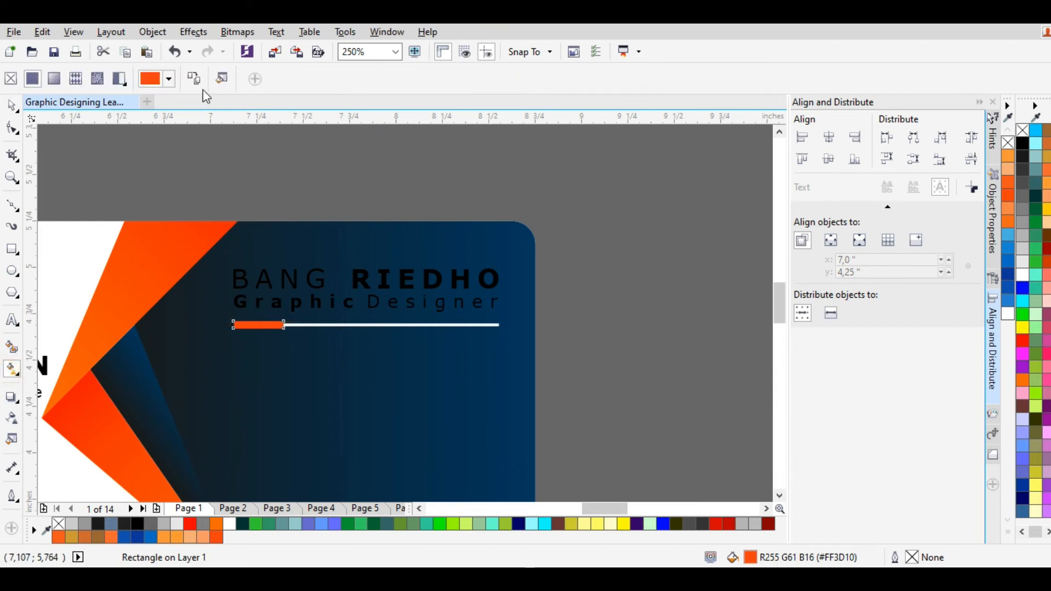
{"action": "left_click_drag", "start_coordinate": [233, 327], "coordinate": [310, 326]}
{"action": "scroll", "coordinate": [255, 321], "scroll_direction": "up", "scroll_amount": 1}
{"action": "left_click", "coordinate": [211, 335]}
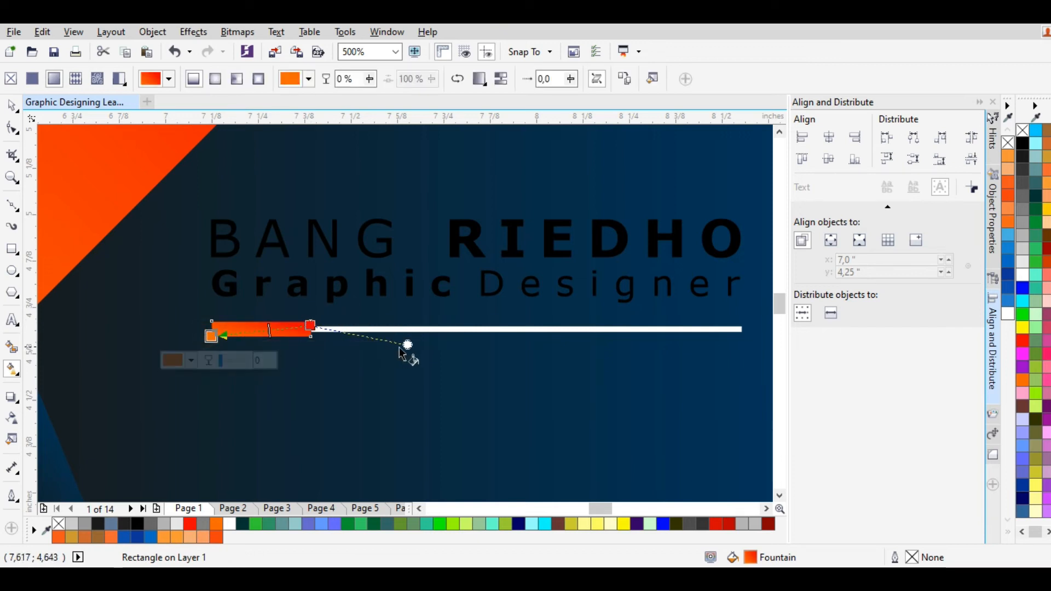
{"action": "left_click", "coordinate": [381, 361]}
Fill the cardholder's name and the job title with white (#FFFFFF).
{"action": "scroll", "coordinate": [375, 367], "scroll_direction": "down", "scroll_amount": 1}
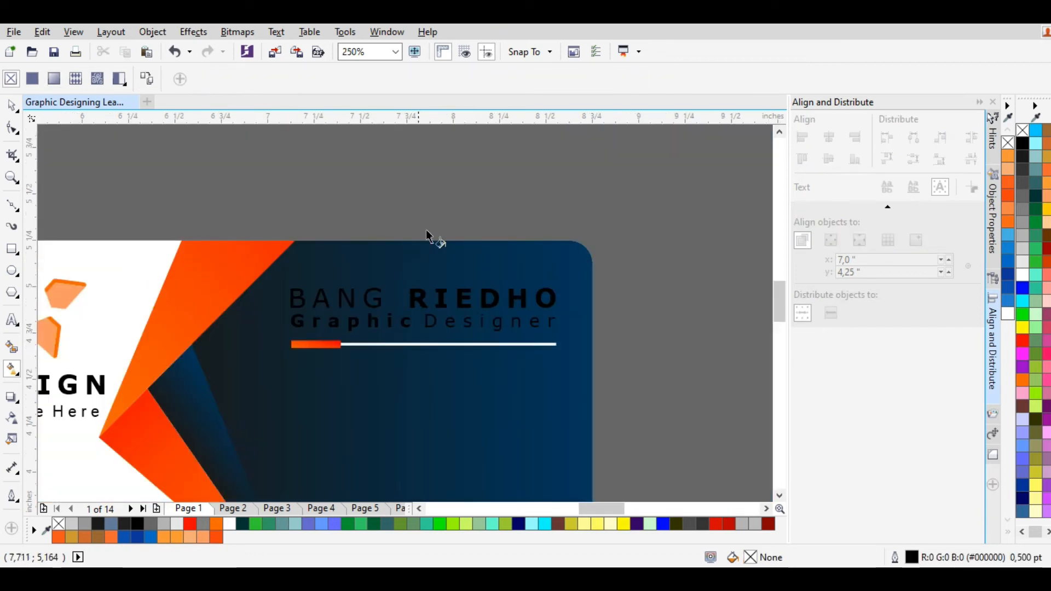
{"action": "scroll", "coordinate": [427, 236], "scroll_direction": "down", "scroll_amount": 1}
{"action": "scroll", "coordinate": [446, 235], "scroll_direction": "up", "scroll_amount": 1}
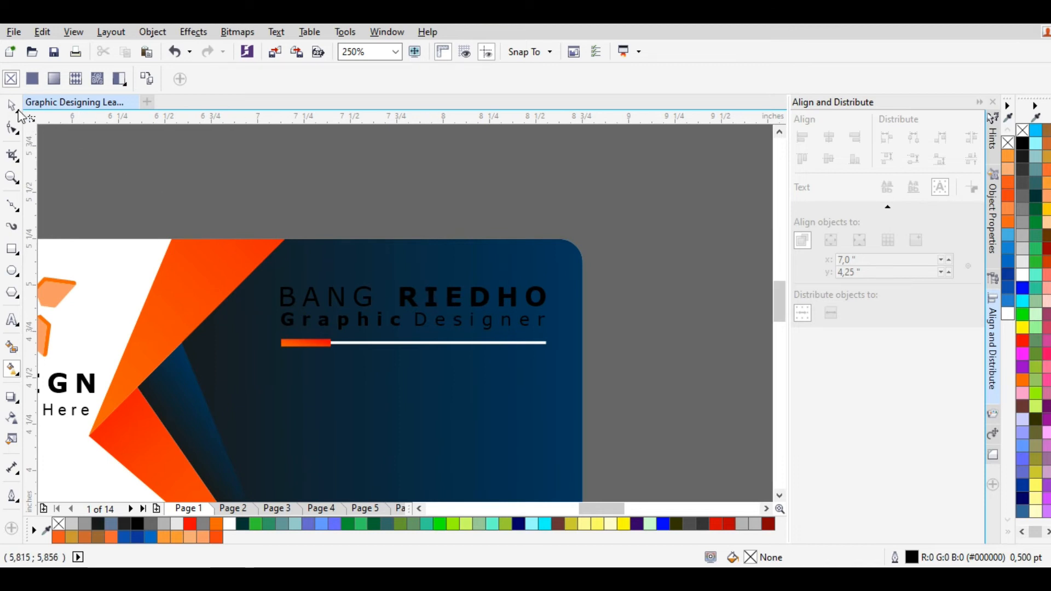
{"action": "left_click", "coordinate": [16, 109]}
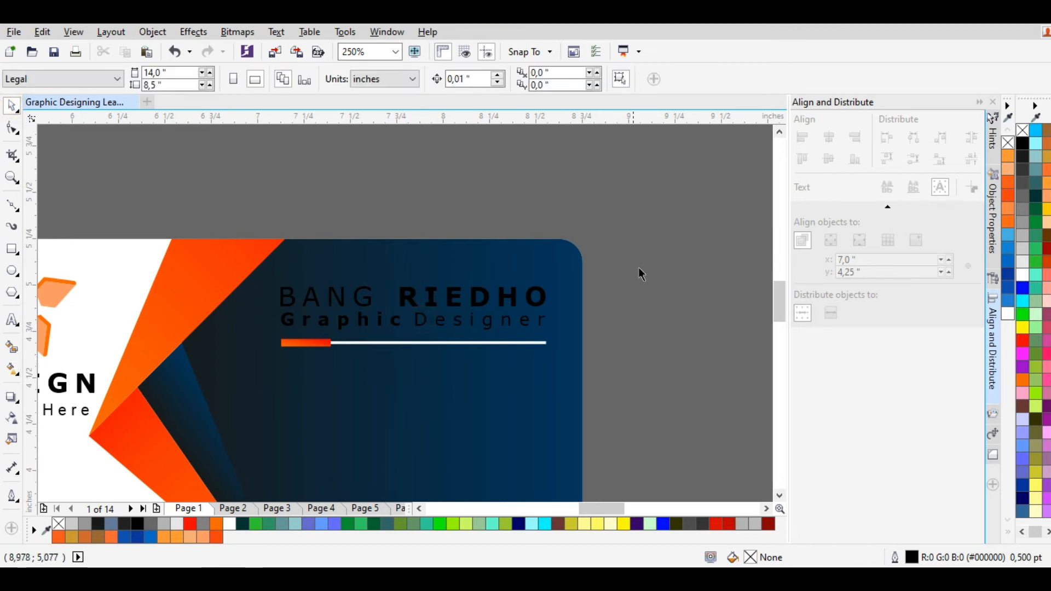
{"action": "left_click_drag", "start_coordinate": [257, 353], "coordinate": [275, 350]}
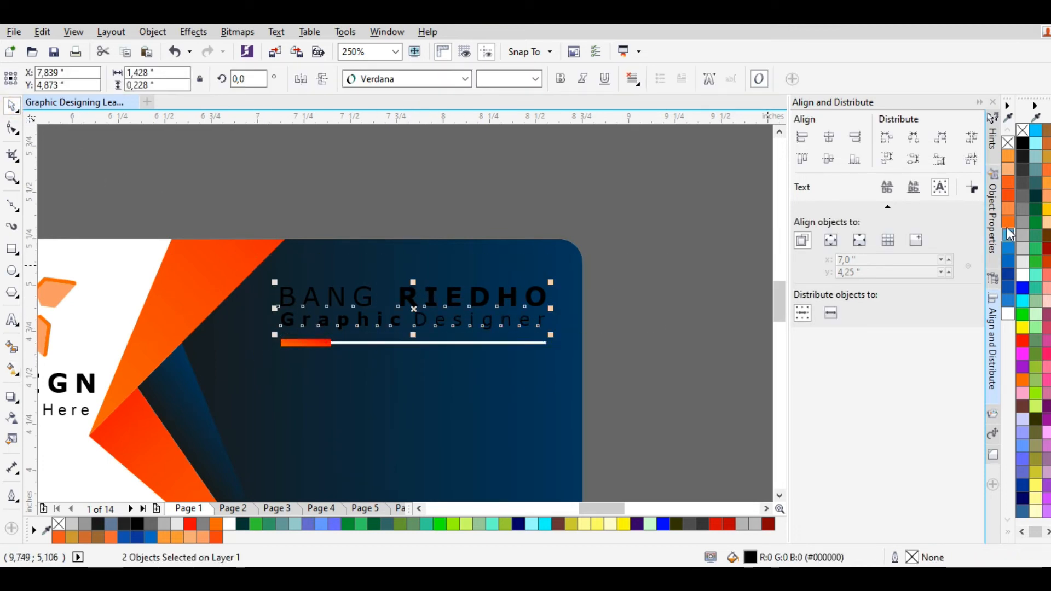
{"action": "left_click", "coordinate": [1022, 275]}
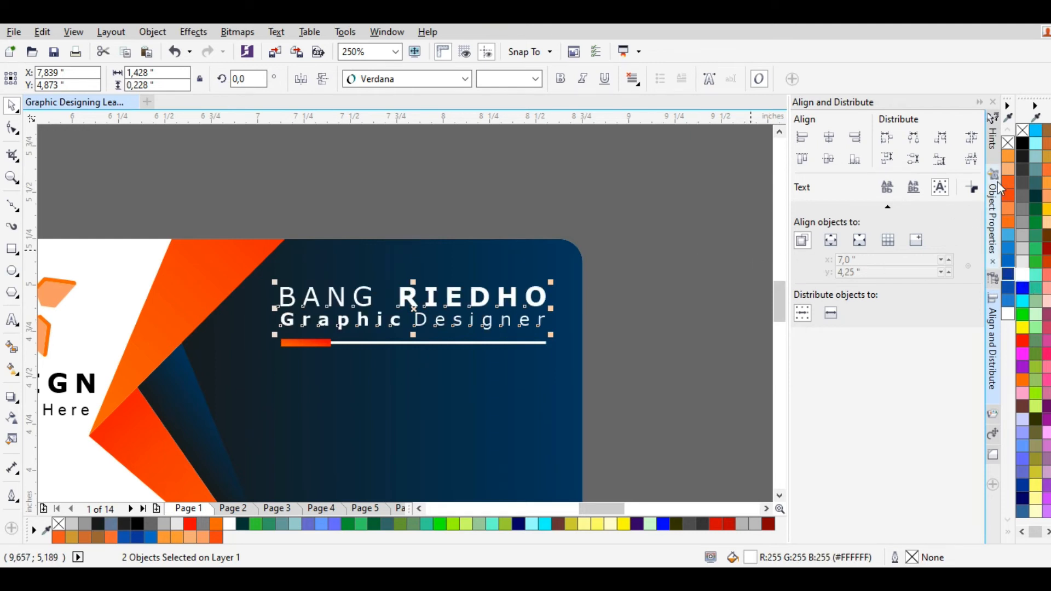
{"action": "left_click", "coordinate": [676, 206]}
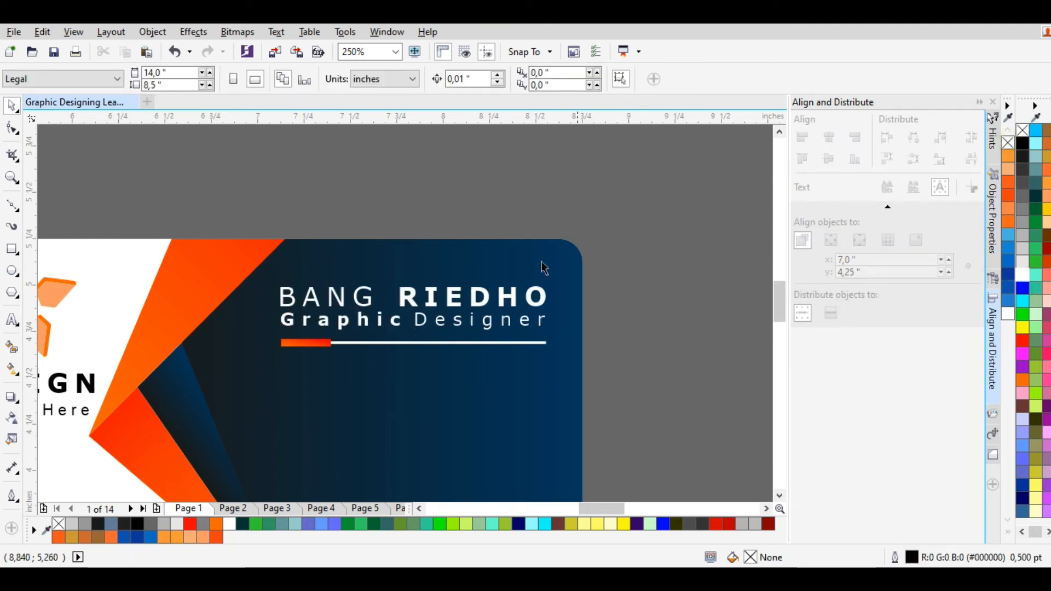
Space out the text block by nudging the job title down and grouping and lowering the two divider bars.
{"action": "left_click", "coordinate": [425, 325]}
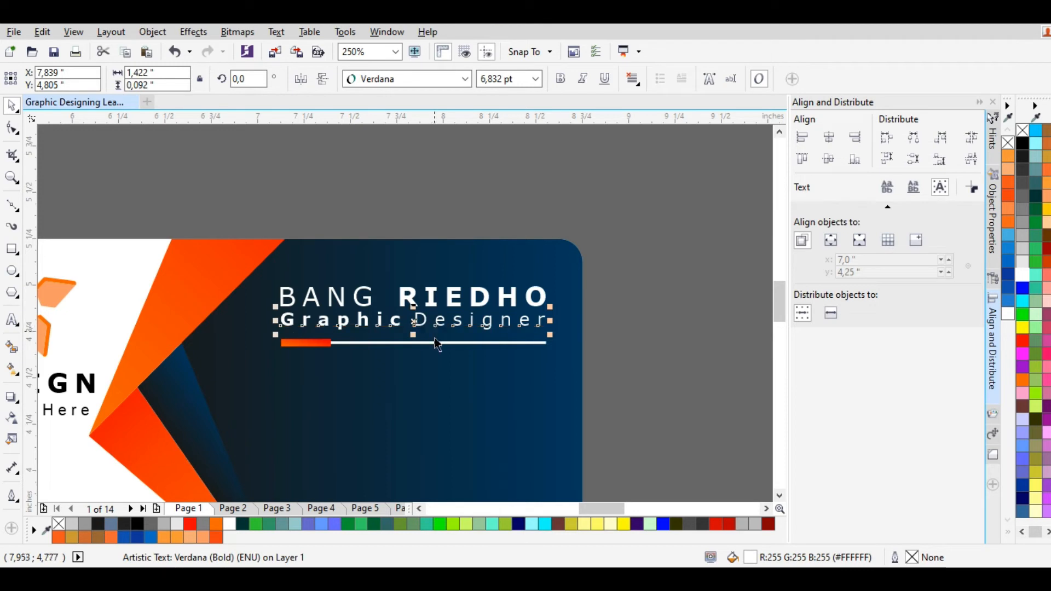
{"action": "left_click_drag", "start_coordinate": [479, 405], "coordinate": [454, 394]}
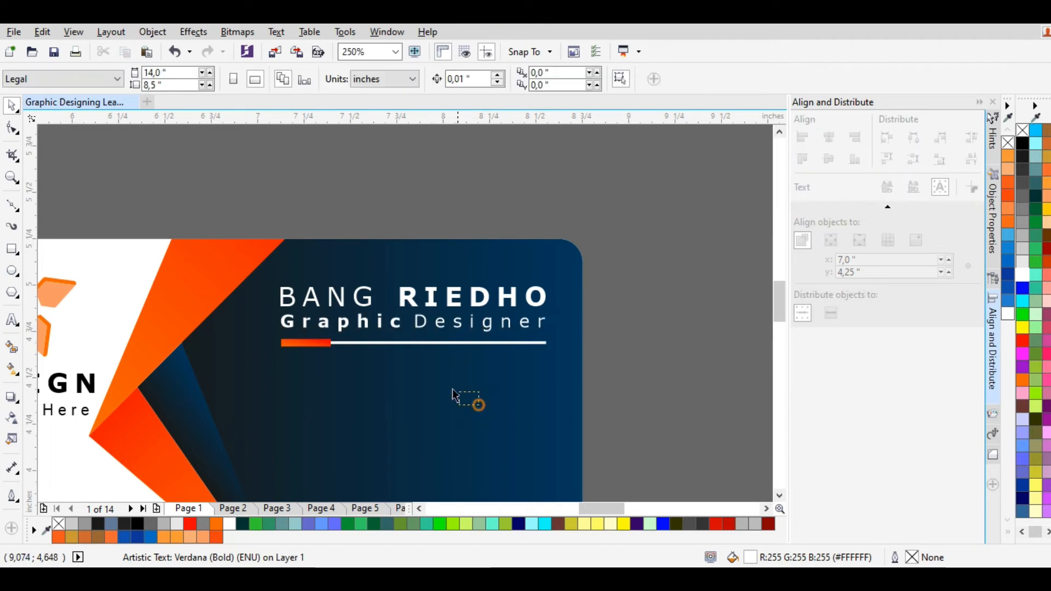
{"action": "left_click_drag", "start_coordinate": [656, 387], "coordinate": [264, 332]}
{"action": "key", "text": "ctrl+g"}
{"action": "left_click_drag", "start_coordinate": [347, 352], "coordinate": [361, 327]}
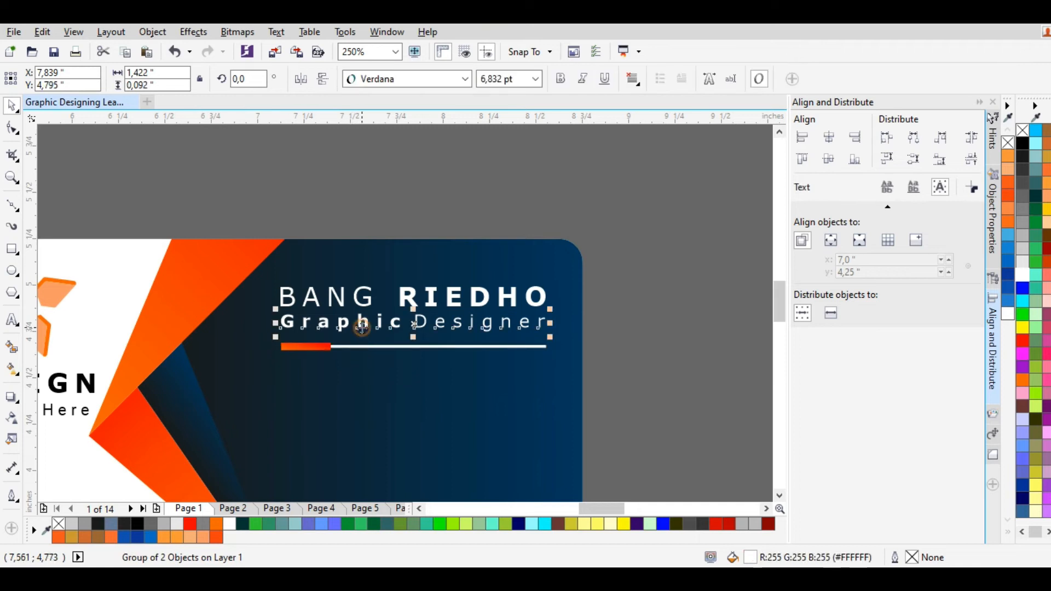
{"action": "key", "text": "Down"}
{"action": "left_click", "coordinate": [640, 327]}
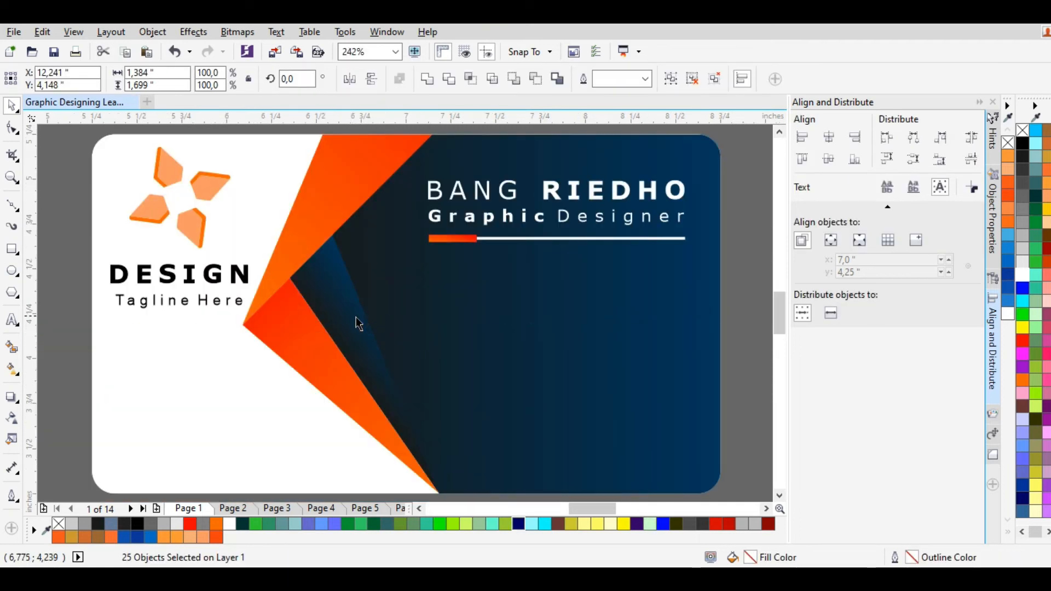
Move the QR code onto the white part of the card, below the tagline.
{"action": "scroll", "coordinate": [359, 324], "scroll_direction": "down", "scroll_amount": 2}
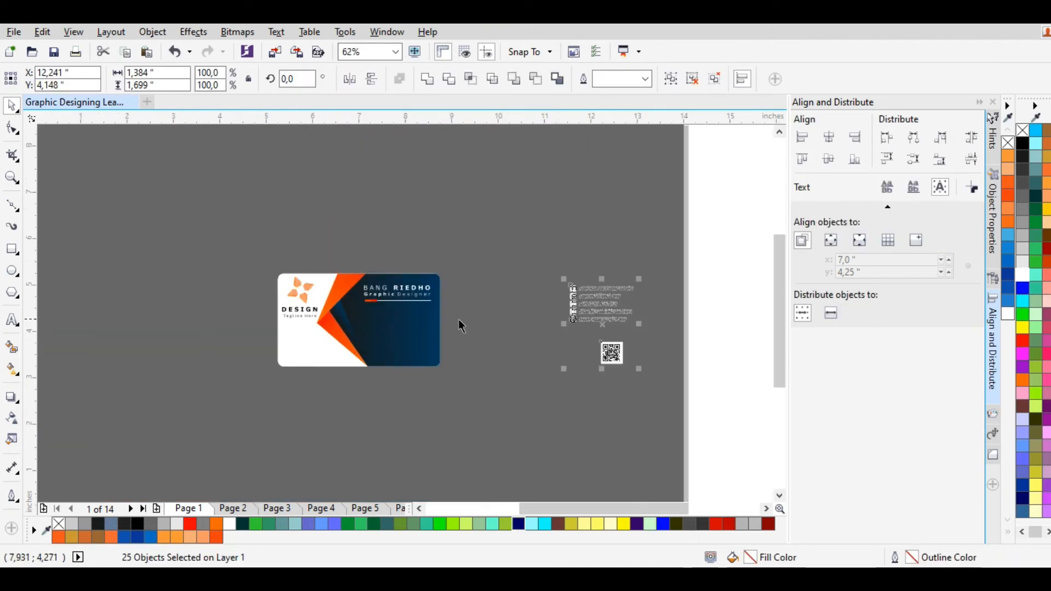
{"action": "left_click", "coordinate": [465, 324]}
{"action": "left_click_drag", "start_coordinate": [609, 354], "coordinate": [294, 347]}
{"action": "scroll", "coordinate": [293, 347], "scroll_direction": "up", "scroll_amount": 2}
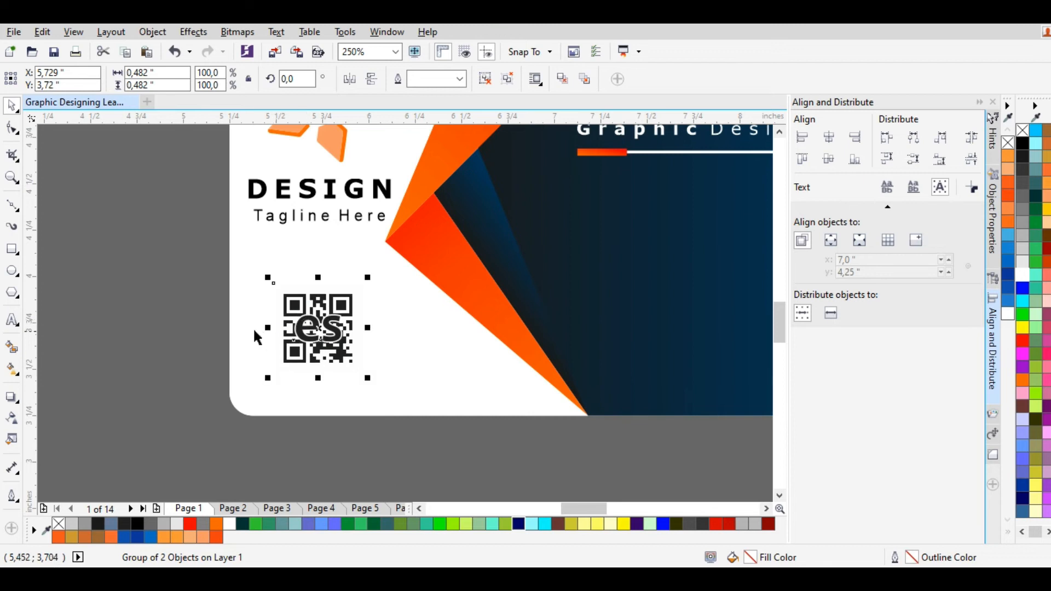
{"action": "left_click", "coordinate": [196, 322]}
Move the contact icons and text onto the dark blue area below the divider bar and group them.
{"action": "scroll", "coordinate": [222, 316], "scroll_direction": "down", "scroll_amount": 5}
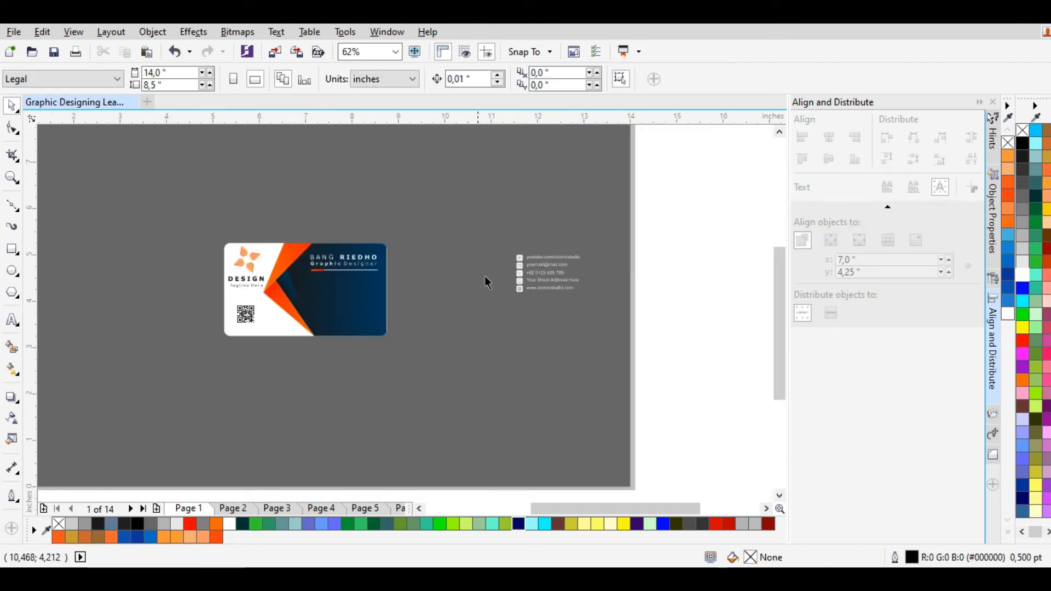
{"action": "left_click_drag", "start_coordinate": [560, 298], "coordinate": [600, 307]}
{"action": "left_click_drag", "start_coordinate": [534, 273], "coordinate": [343, 302]}
{"action": "scroll", "coordinate": [344, 304], "scroll_direction": "up", "scroll_amount": 5}
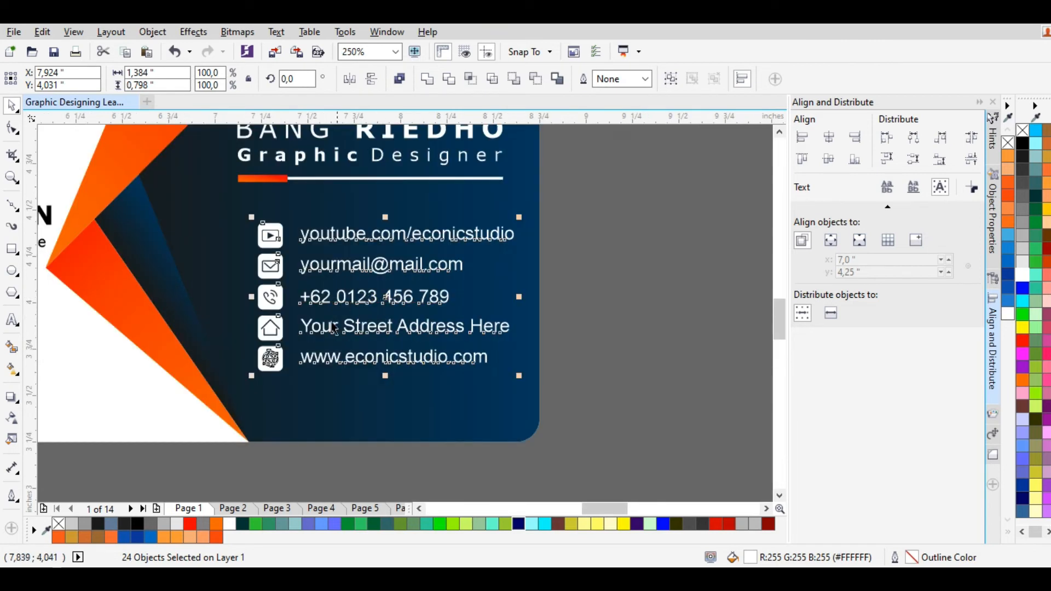
{"action": "left_click", "coordinate": [671, 79]}
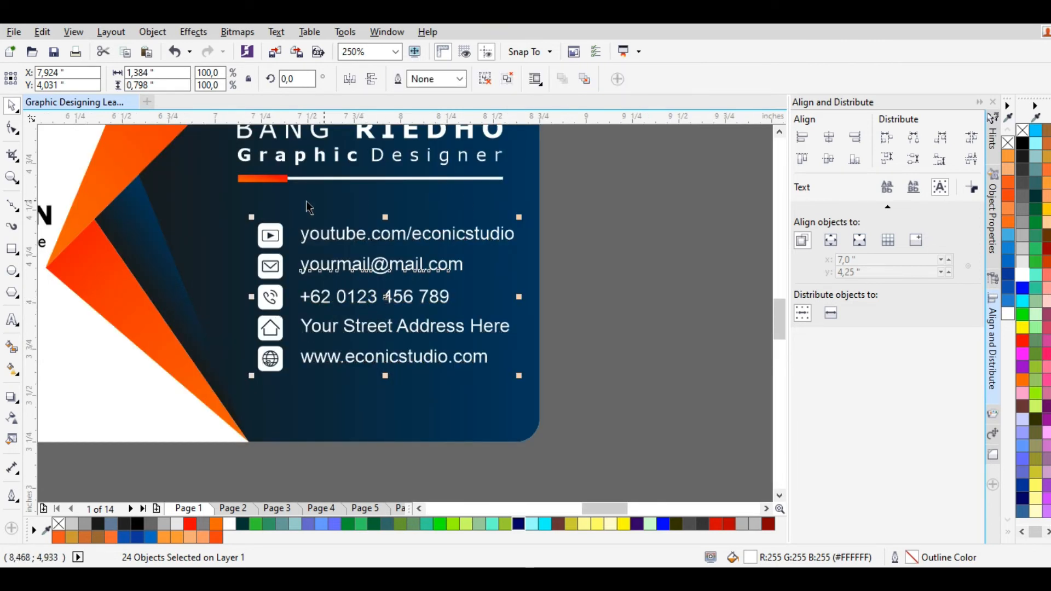
Align the left edge of the contact details group with the left end of the divider bars.
{"action": "left_click", "coordinate": [361, 179], "text": "shift"}
{"action": "left_click", "coordinate": [802, 137]}
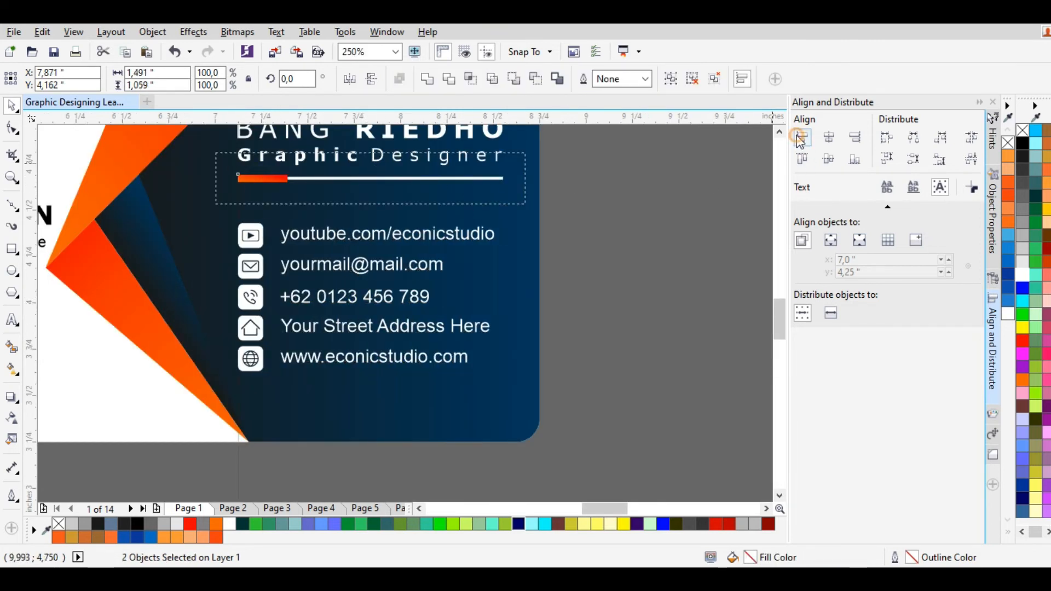
{"action": "left_click", "coordinate": [635, 265]}
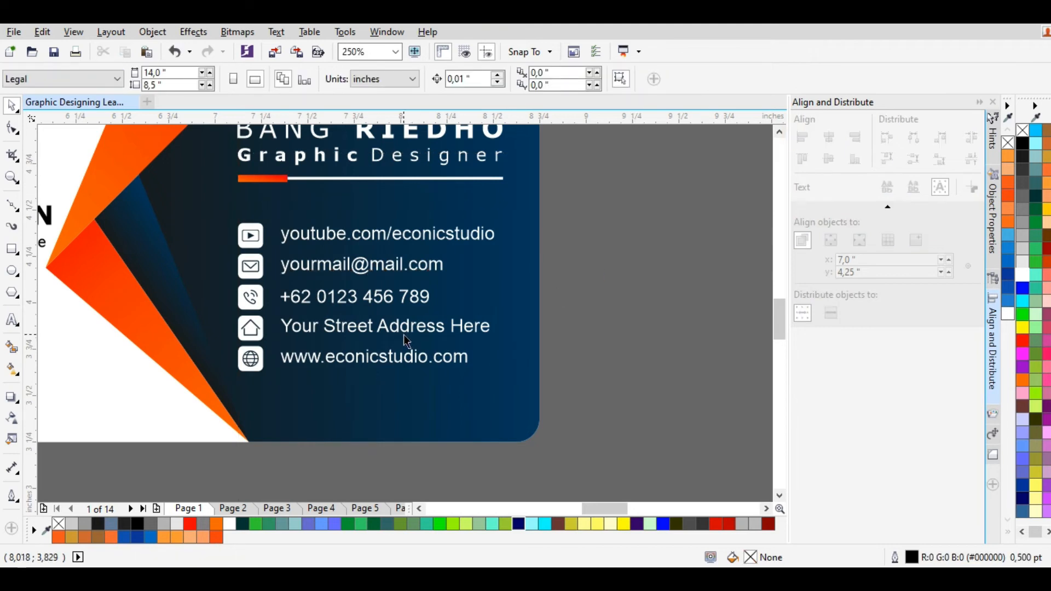
{"action": "scroll", "coordinate": [579, 338], "scroll_direction": "down", "scroll_amount": 2}
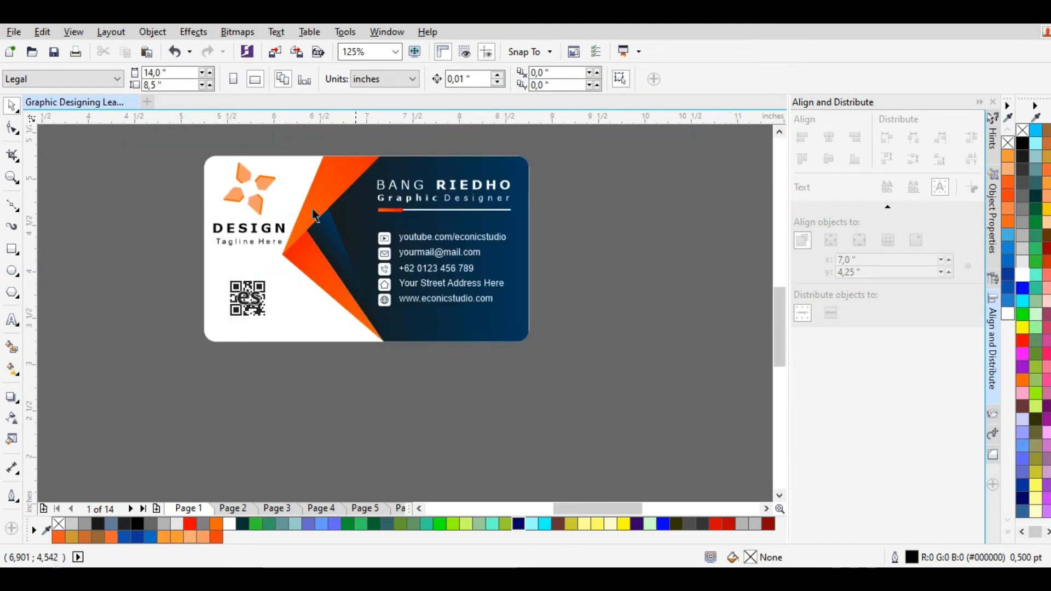
{"action": "left_click_drag", "start_coordinate": [362, 260], "coordinate": [583, 366]}
{"action": "left_click_drag", "start_coordinate": [299, 164], "coordinate": [296, 318]}
{"action": "key", "text": "ctrl+z"}
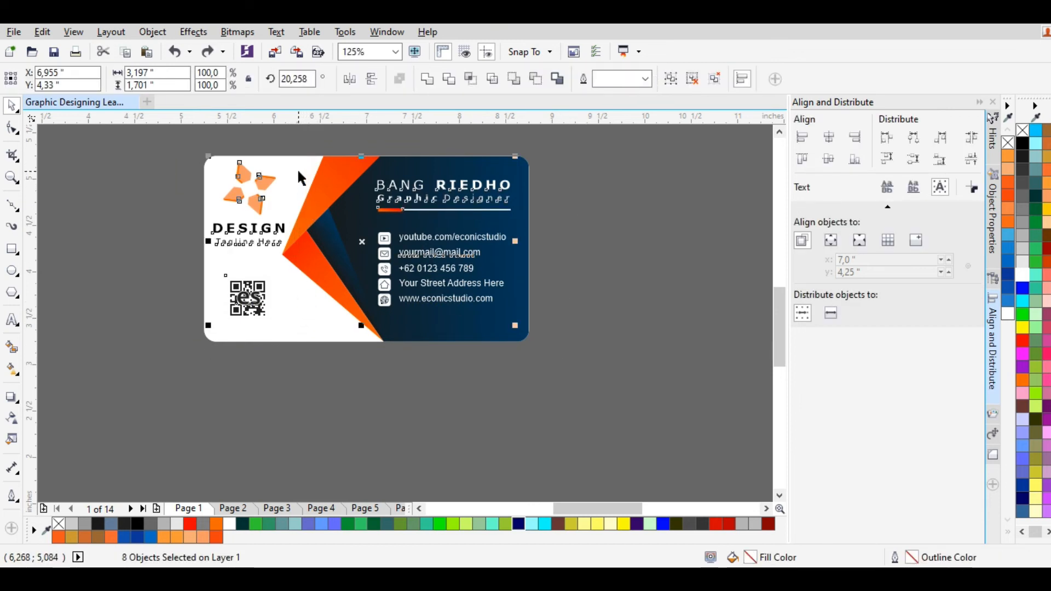
{"action": "left_click_drag", "start_coordinate": [297, 168], "coordinate": [296, 336]}
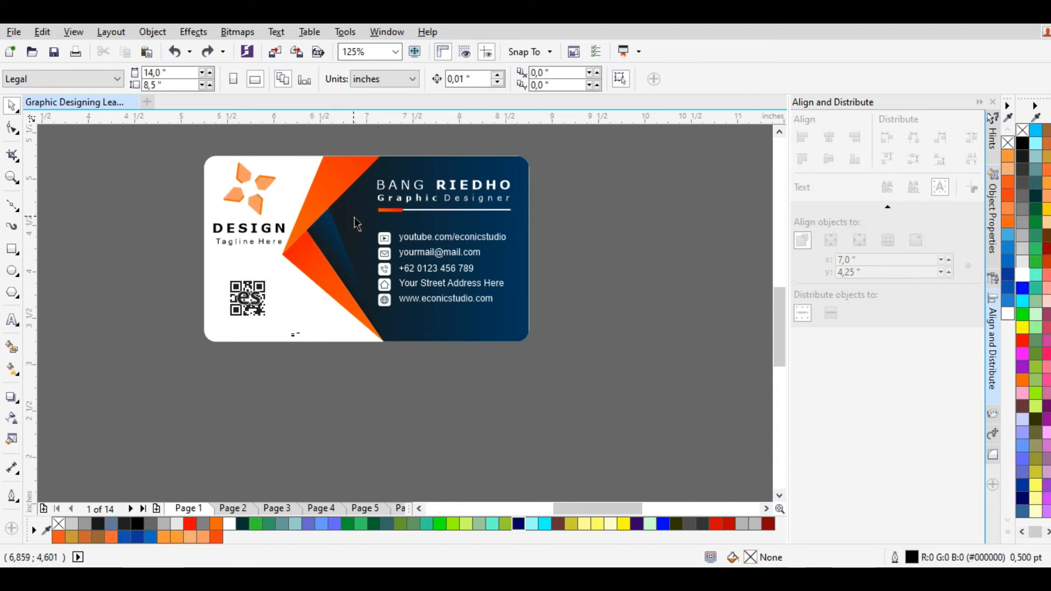
{"action": "left_click_drag", "start_coordinate": [459, 252], "coordinate": [486, 255]}
{"action": "key", "text": "ctrl+z"}
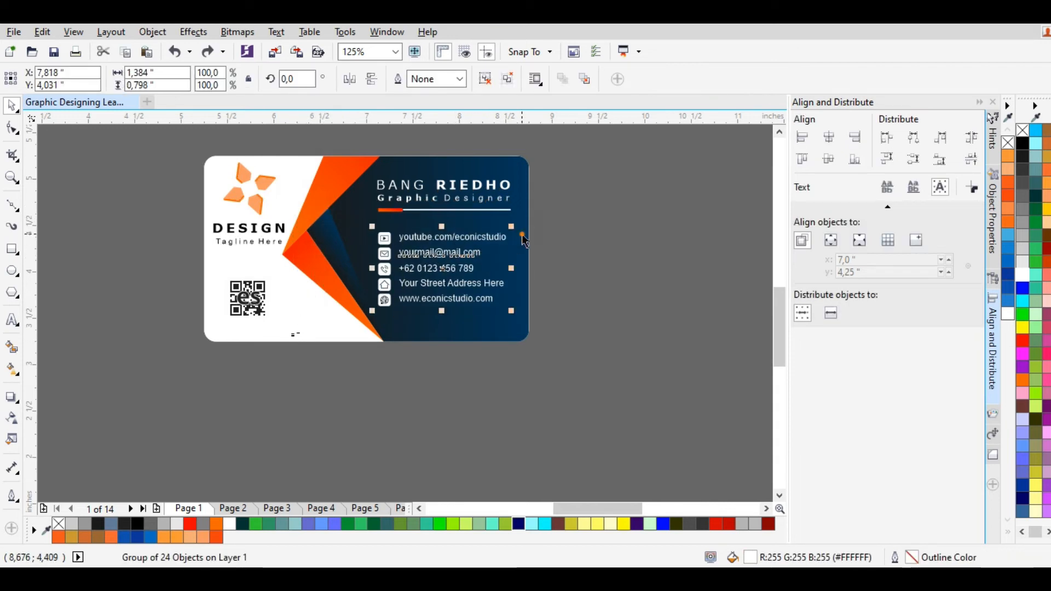
{"action": "left_click", "coordinate": [522, 234]}
Unlock the white card background and try to move the orange graphic, undoing that move.
{"action": "right_click", "coordinate": [250, 164]}
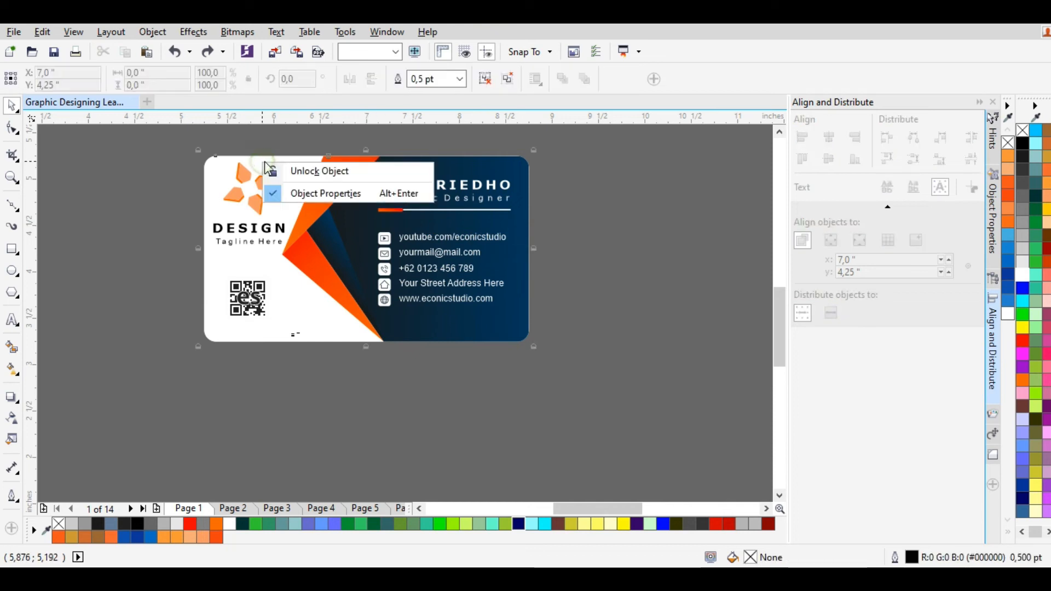
{"action": "left_click", "coordinate": [300, 170]}
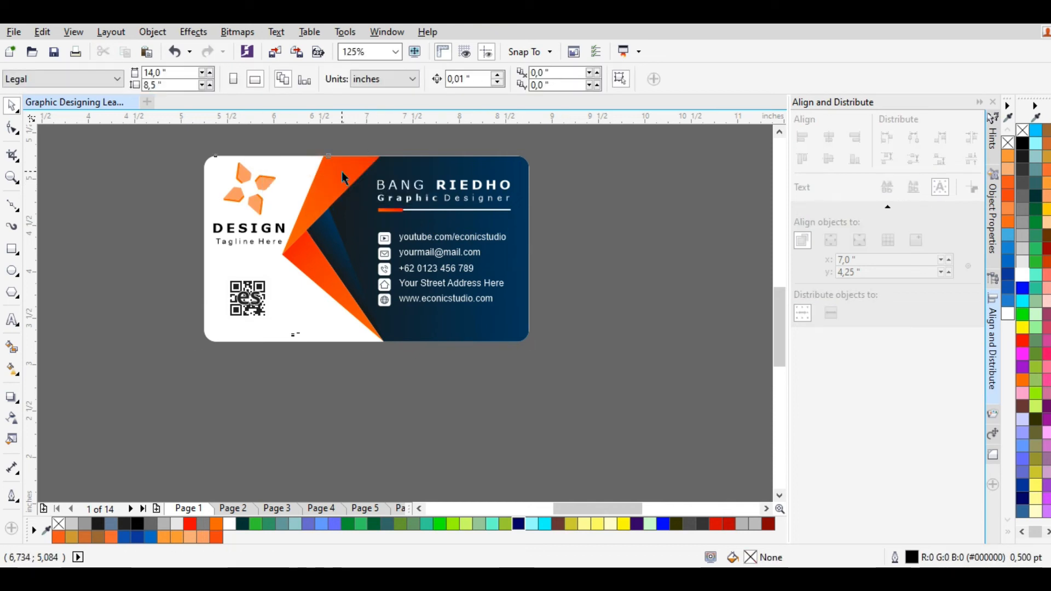
{"action": "left_click_drag", "start_coordinate": [342, 171], "coordinate": [342, 223]}
{"action": "key", "text": "ctrl+z"}
Duplicate the card's background group and place the copy directly below the finished card with a narrow gap.
{"action": "left_click", "coordinate": [581, 148]}
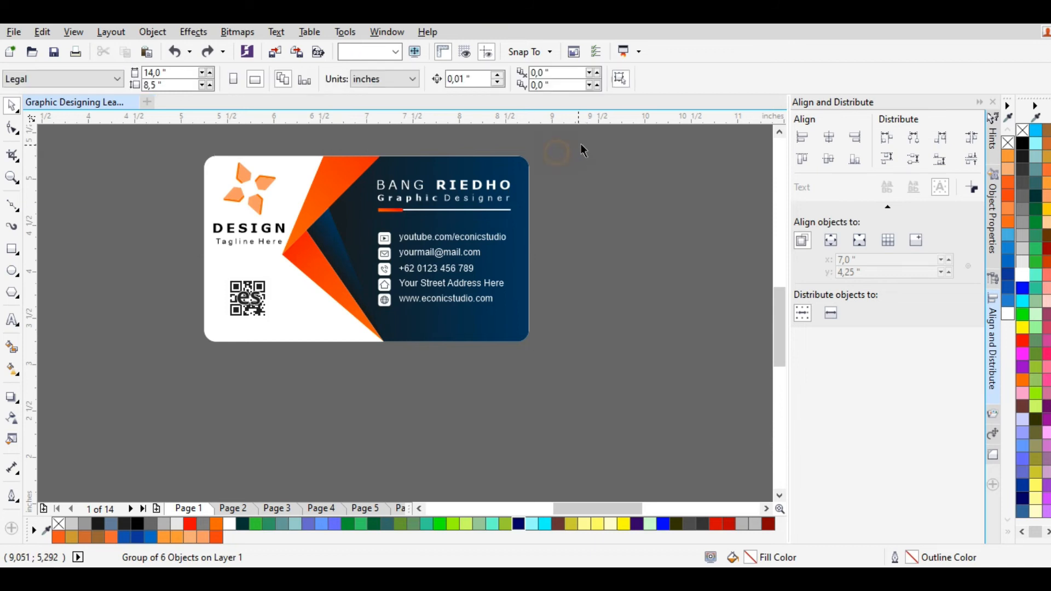
{"action": "left_click_drag", "start_coordinate": [133, 358], "coordinate": [132, 375]}
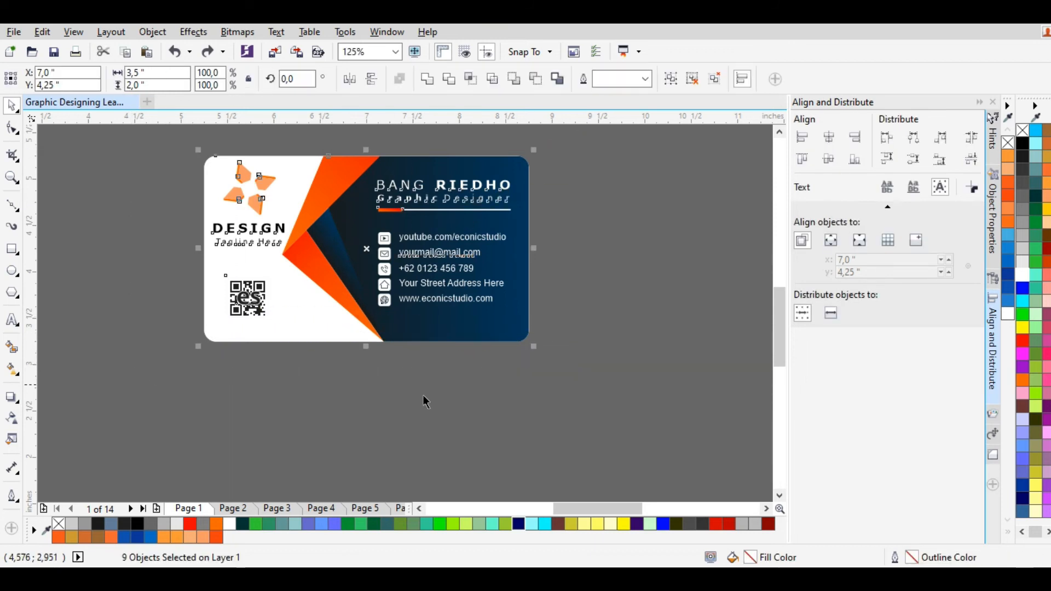
{"action": "left_click", "coordinate": [335, 194]}
{"action": "left_click", "coordinate": [335, 194]}
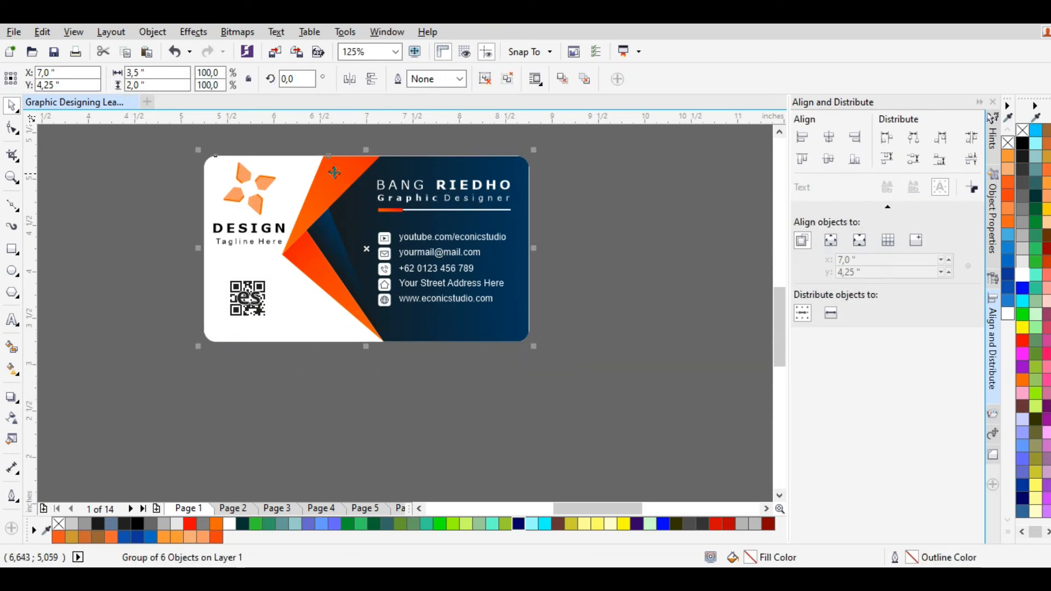
{"action": "left_click_drag", "start_coordinate": [330, 174], "coordinate": [326, 380]}
{"action": "scroll", "coordinate": [520, 293], "scroll_direction": "down", "scroll_amount": 2}
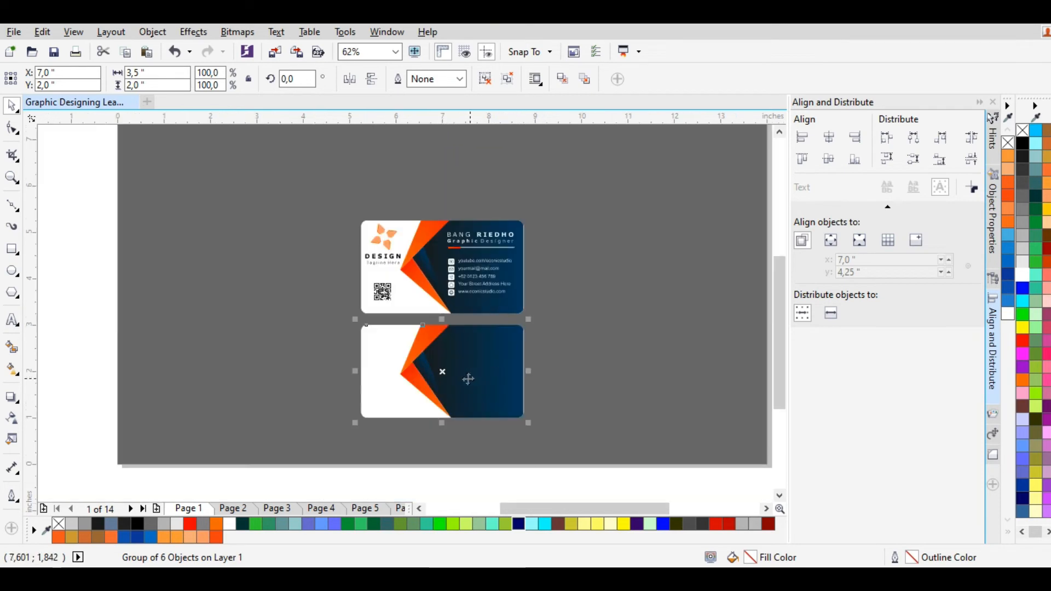
{"action": "scroll", "coordinate": [467, 376], "scroll_direction": "up", "scroll_amount": 2}
{"action": "left_click_drag", "start_coordinate": [406, 289], "coordinate": [411, 263]}
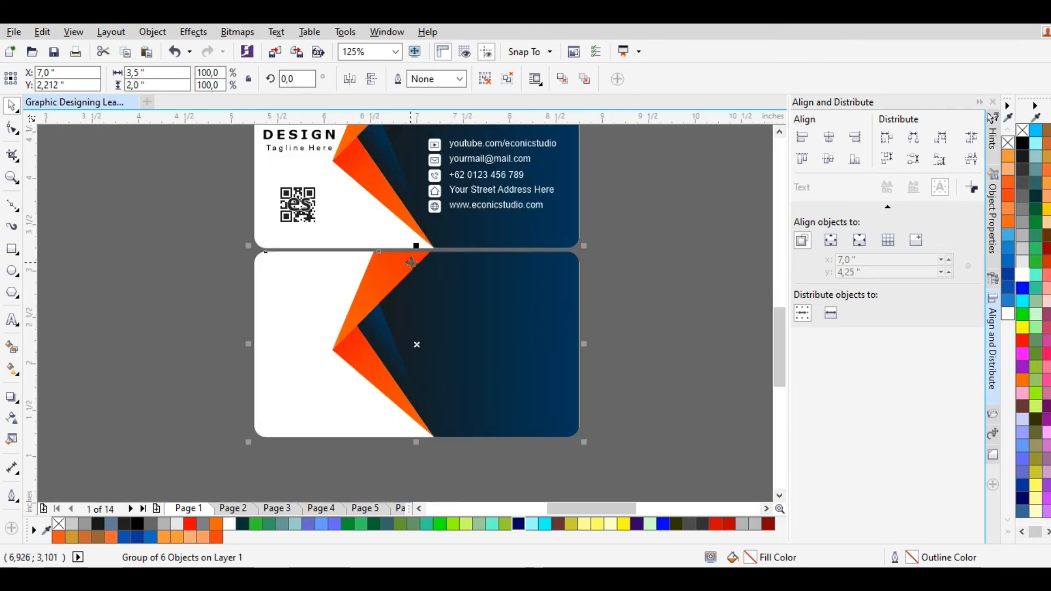
Ungroup the copied card background.
{"action": "left_click", "coordinate": [605, 302]}
{"action": "left_click", "coordinate": [539, 323]}
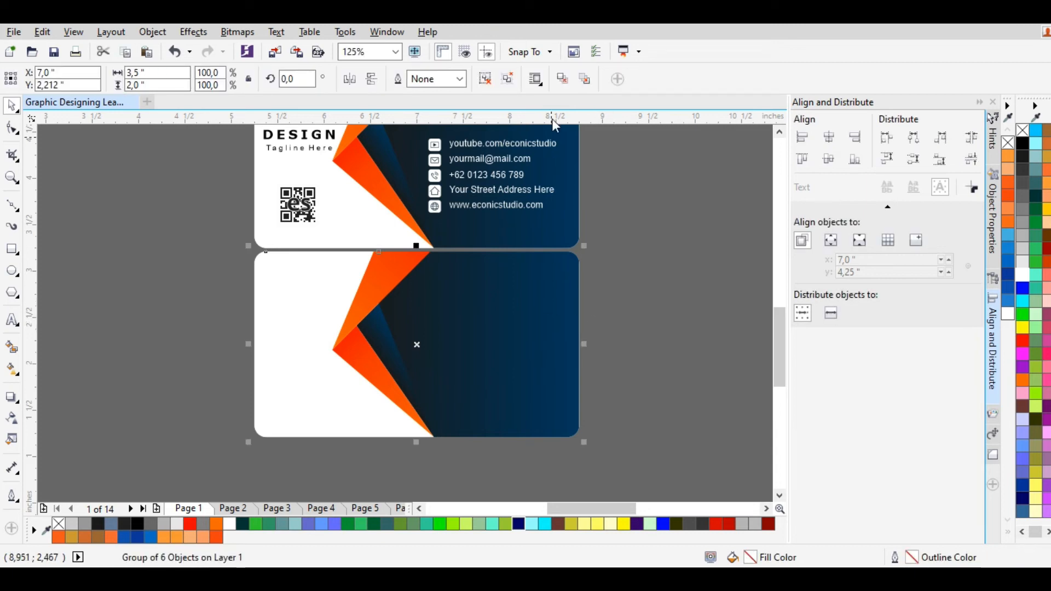
{"action": "left_click", "coordinate": [513, 83]}
{"action": "left_click", "coordinate": [629, 298]}
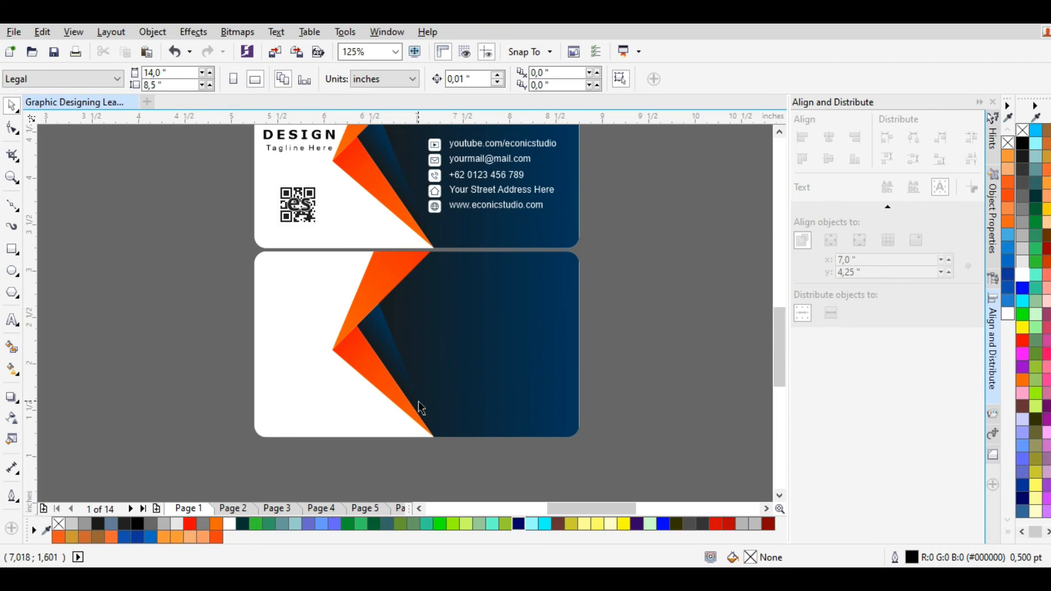
Mirror the copy's blue and orange shapes horizontally and vertically, and mirror the large dark blue shape both ways once more.
{"action": "left_click_drag", "start_coordinate": [388, 411], "coordinate": [313, 245]}
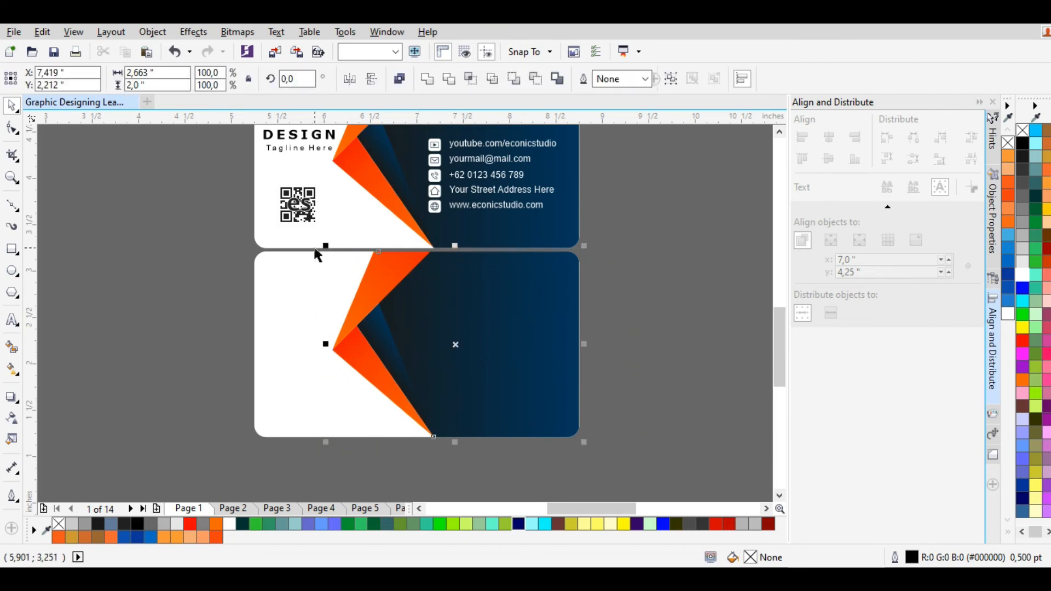
{"action": "left_click", "coordinate": [349, 80]}
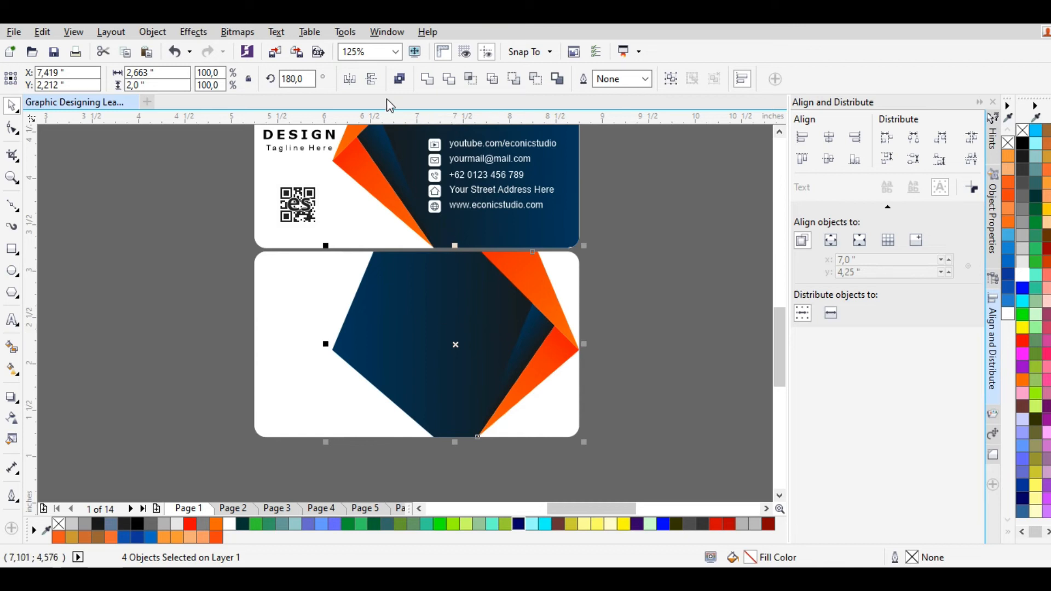
{"action": "left_click", "coordinate": [372, 80]}
{"action": "left_click", "coordinate": [632, 325]}
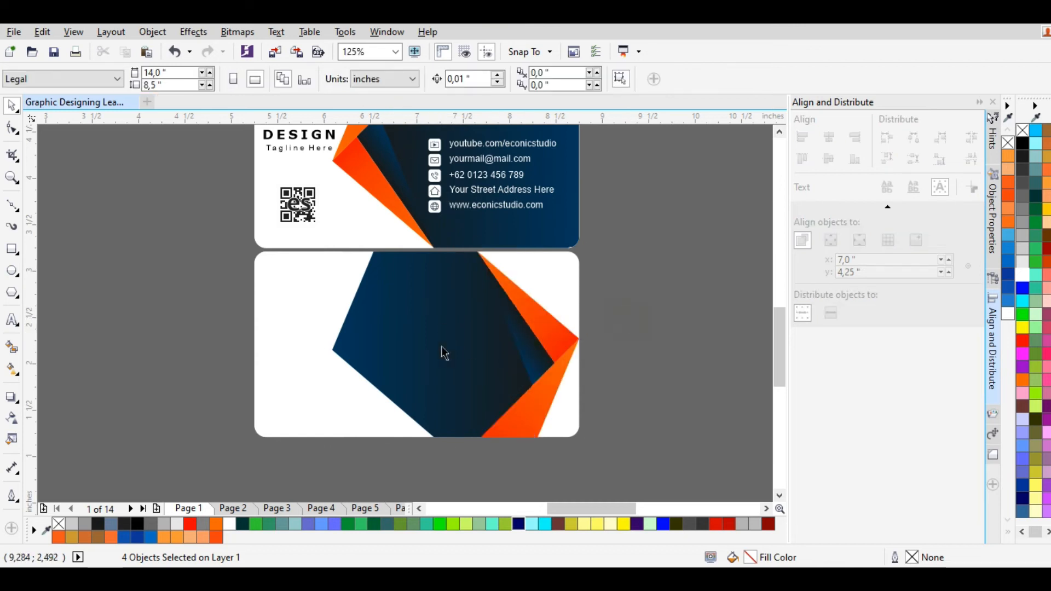
{"action": "left_click", "coordinate": [371, 350]}
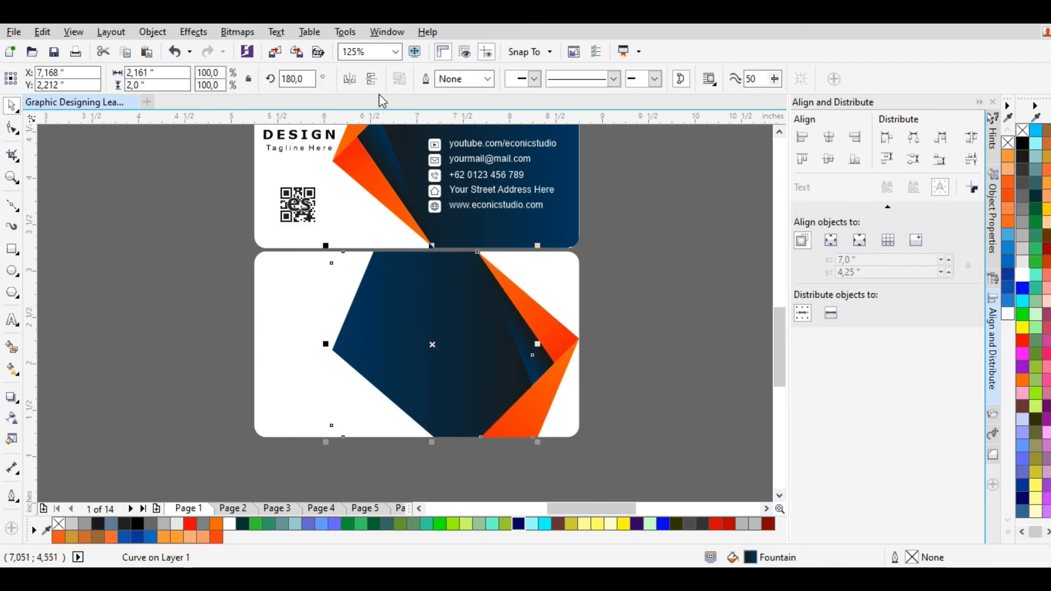
{"action": "left_click", "coordinate": [349, 79]}
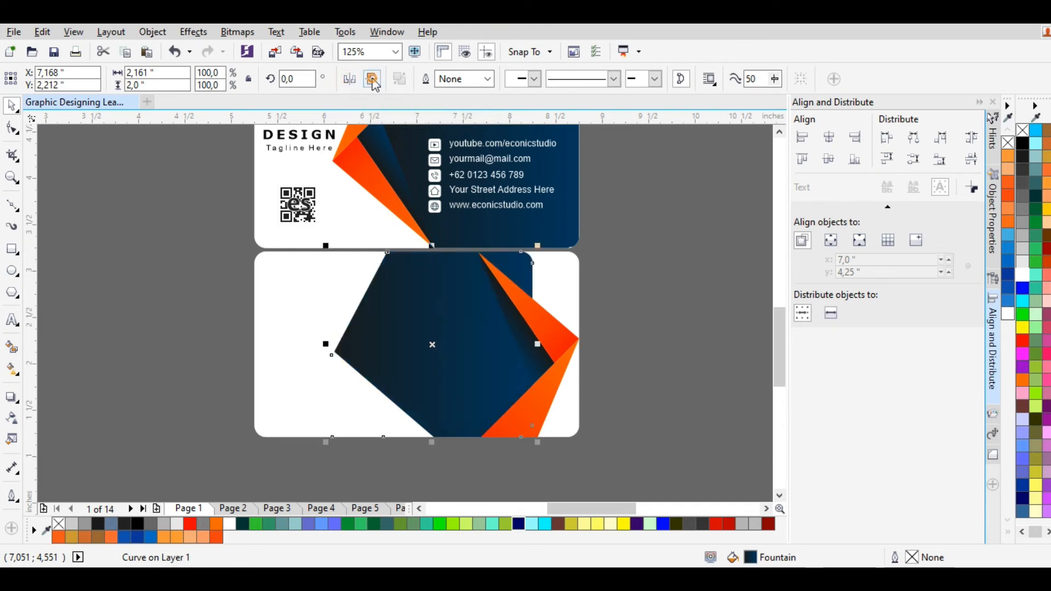
{"action": "key", "text": "Delete"}
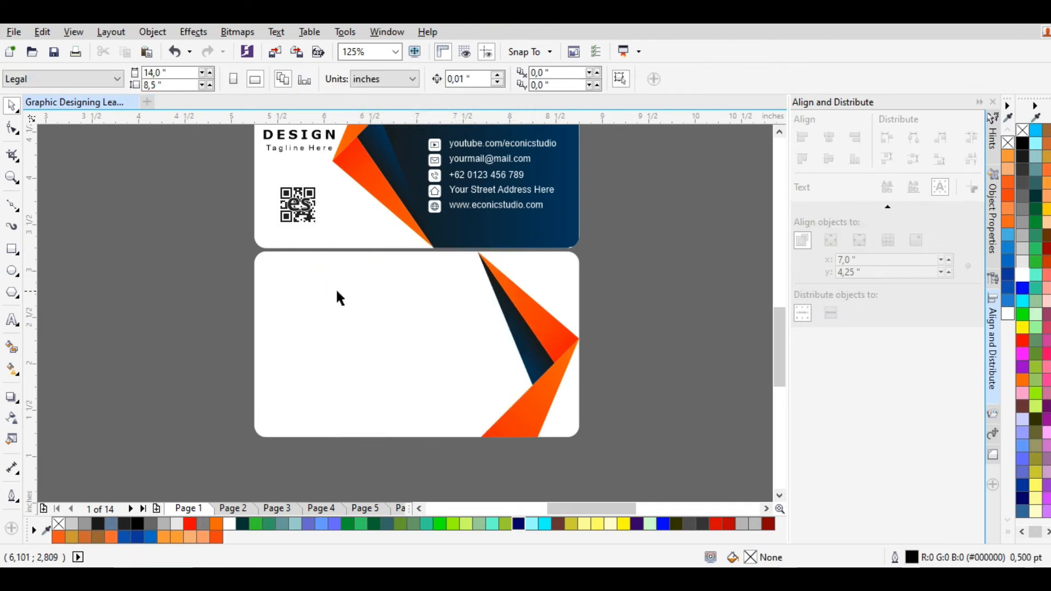
{"action": "key", "text": "super"}
{"action": "key", "text": "super"}
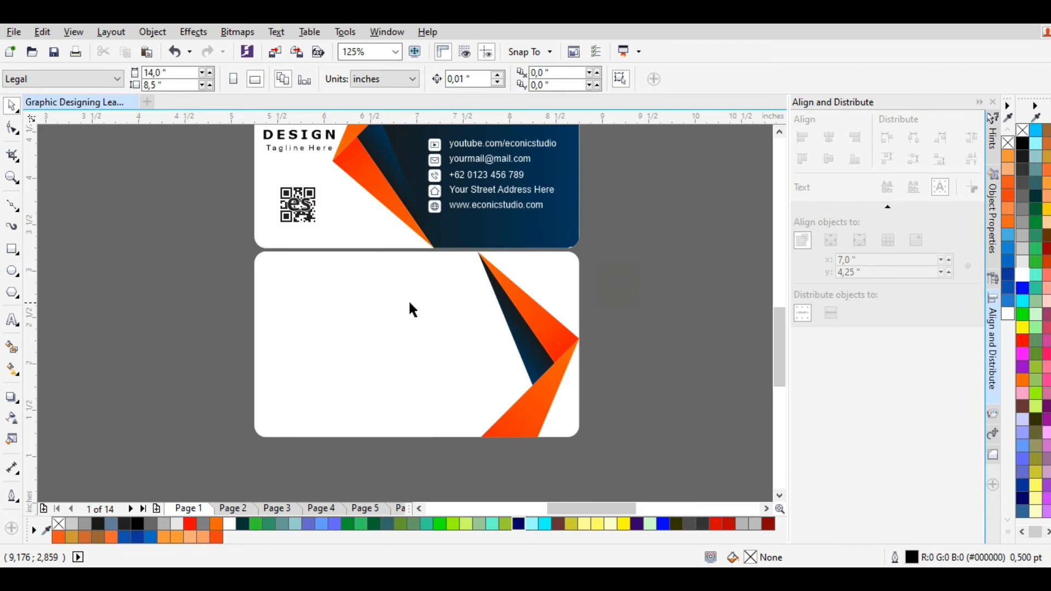
{"action": "left_click", "coordinate": [301, 305]}
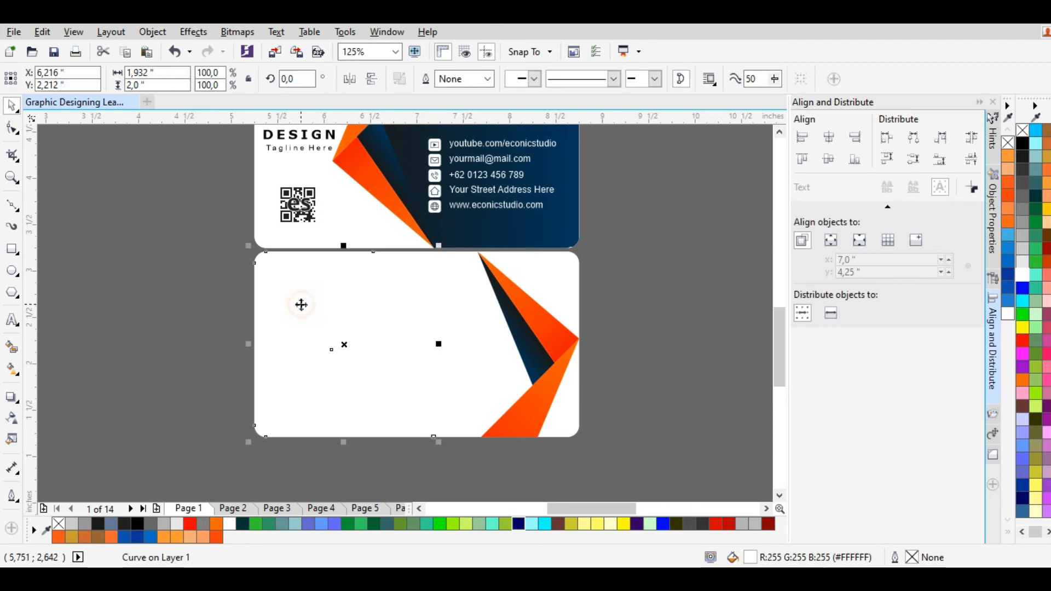
{"action": "left_click", "coordinate": [374, 294]}
{"action": "left_click_drag", "start_coordinate": [379, 303], "coordinate": [302, 326]}
{"action": "key", "text": "ctrl+z"}
{"action": "key", "text": "ctrl+z"}
{"action": "key", "text": "ctrl+z"}
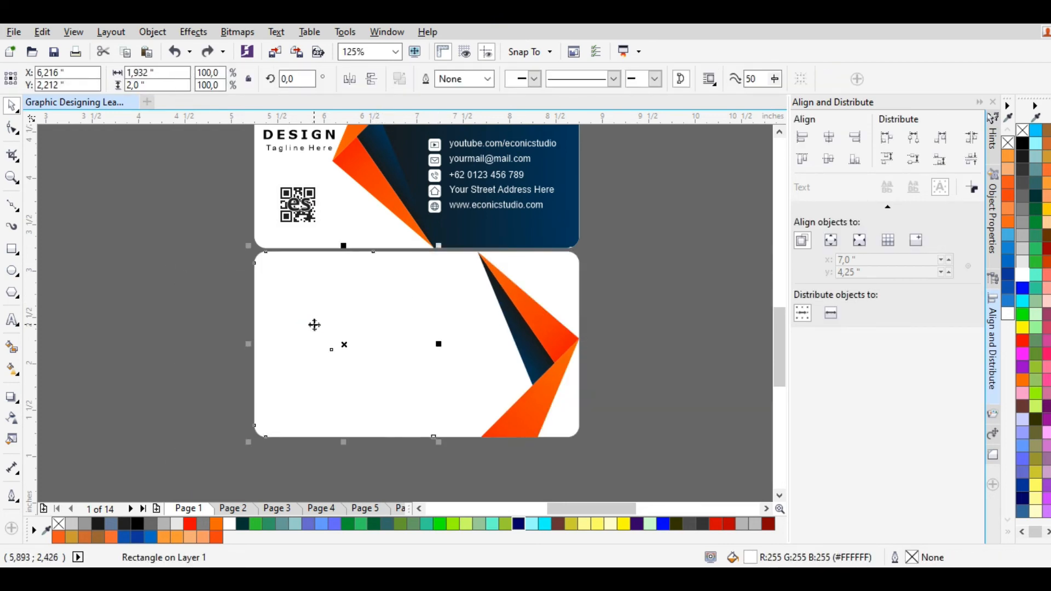
{"action": "left_click", "coordinate": [606, 310]}
Delete the white shape that overlaps the large dark blue shape on the second card.
{"action": "left_click", "coordinate": [288, 372]}
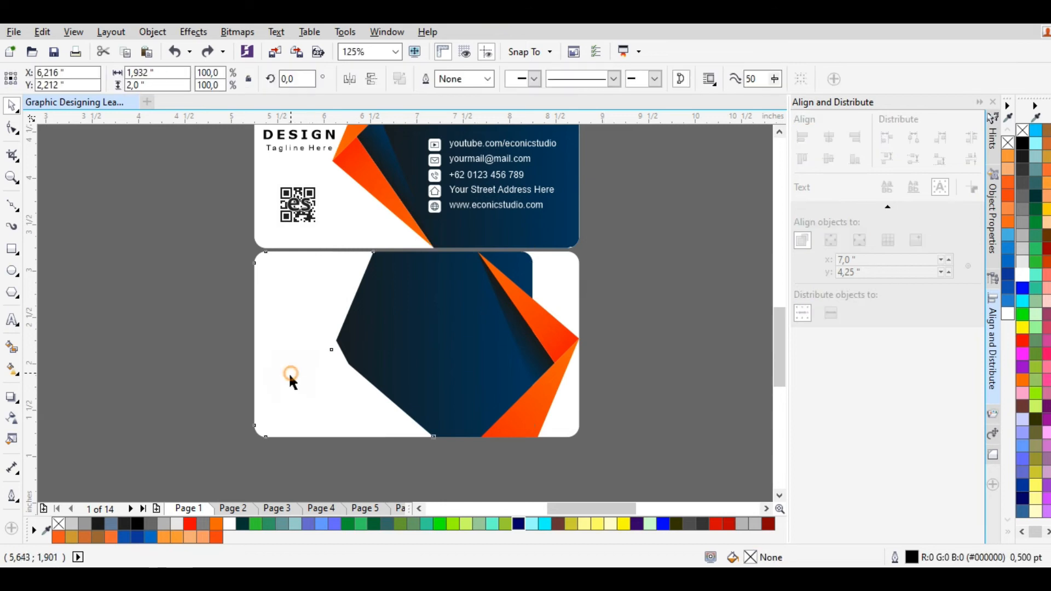
{"action": "left_click_drag", "start_coordinate": [288, 373], "coordinate": [148, 408]}
{"action": "key", "text": "Delete"}
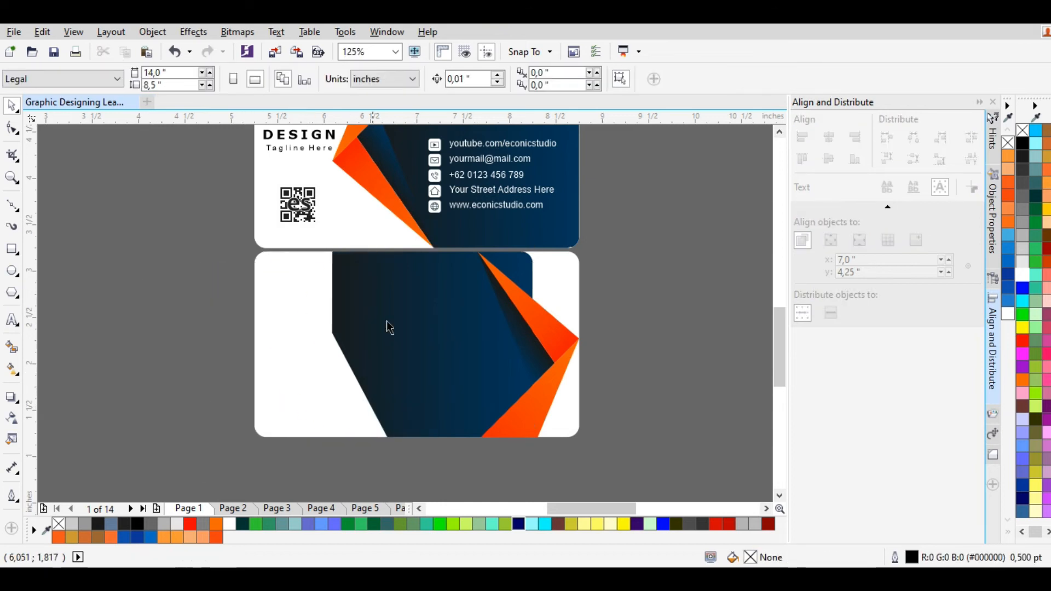
Move the large dark blue shape toward the second card's left side and mirror it horizontally.
{"action": "left_click", "coordinate": [389, 318]}
{"action": "key", "text": "F10"}
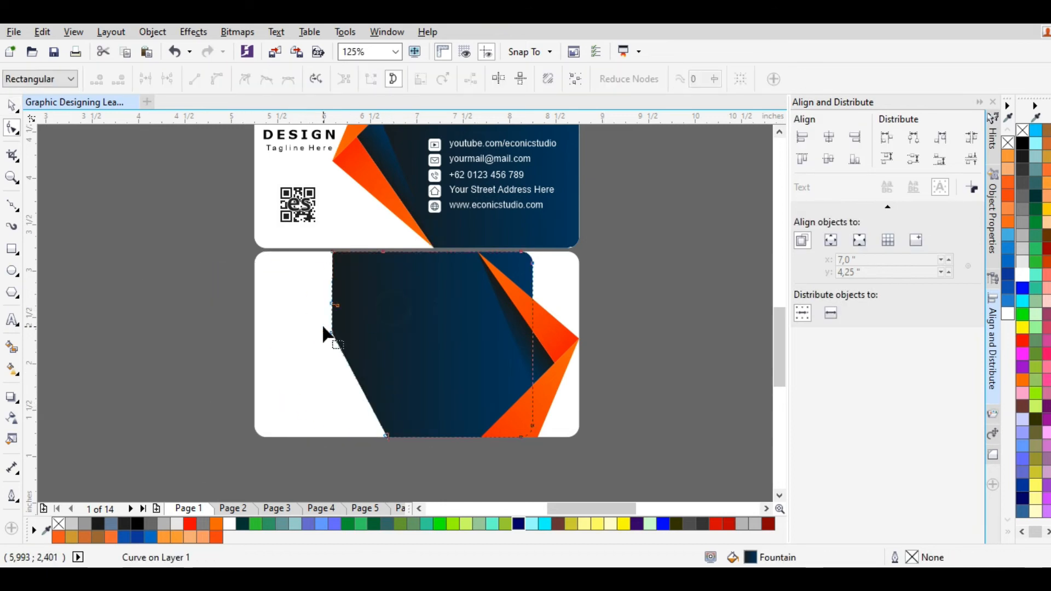
{"action": "left_click", "coordinate": [13, 106]}
{"action": "left_click", "coordinate": [157, 256]}
{"action": "left_click_drag", "start_coordinate": [366, 311], "coordinate": [303, 323]}
{"action": "left_click", "coordinate": [349, 78]}
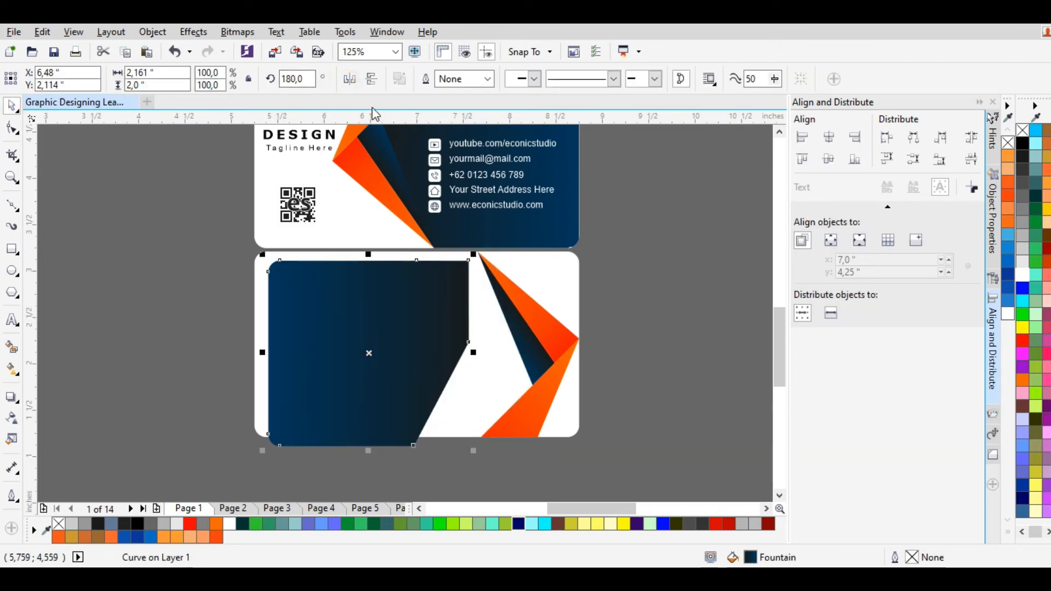
Align the dark blue shape with the left edge and vertical centre of the second card's white background.
{"action": "left_click", "coordinate": [263, 299], "text": "shift"}
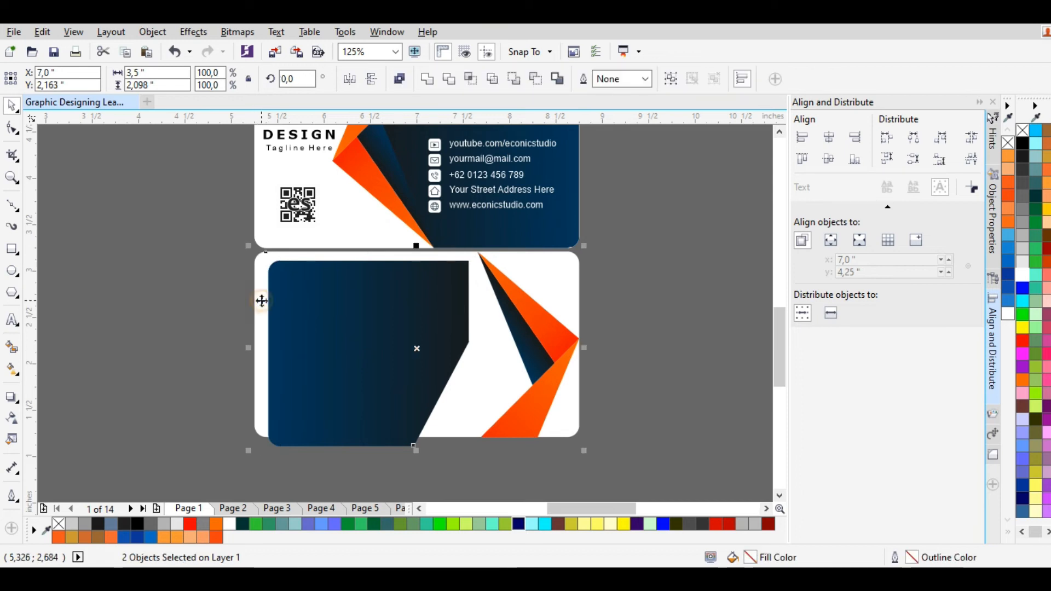
{"action": "left_click", "coordinate": [830, 160]}
{"action": "left_click", "coordinate": [809, 162]}
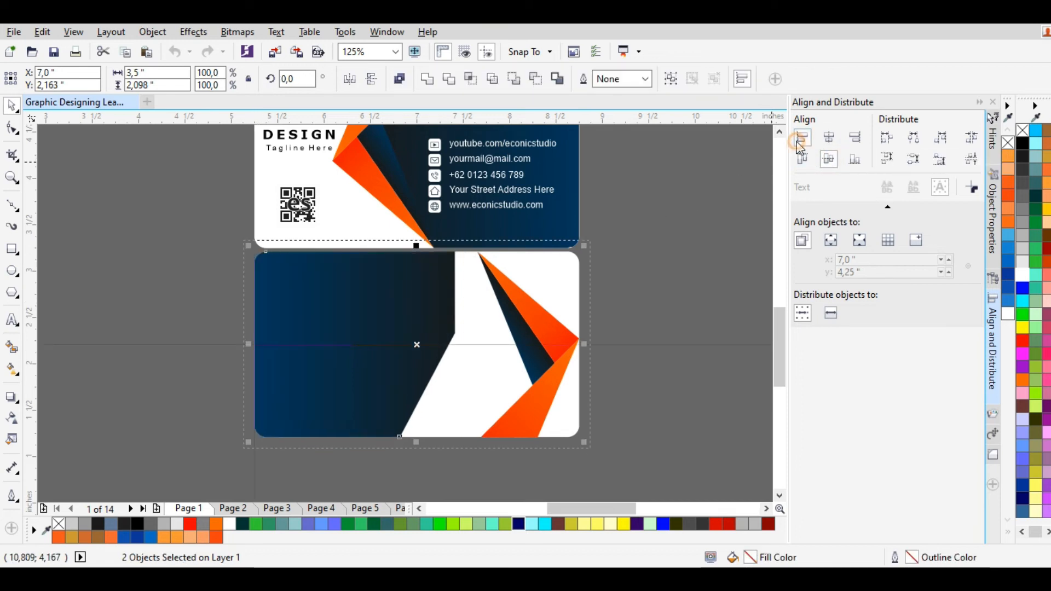
{"action": "left_click", "coordinate": [634, 316]}
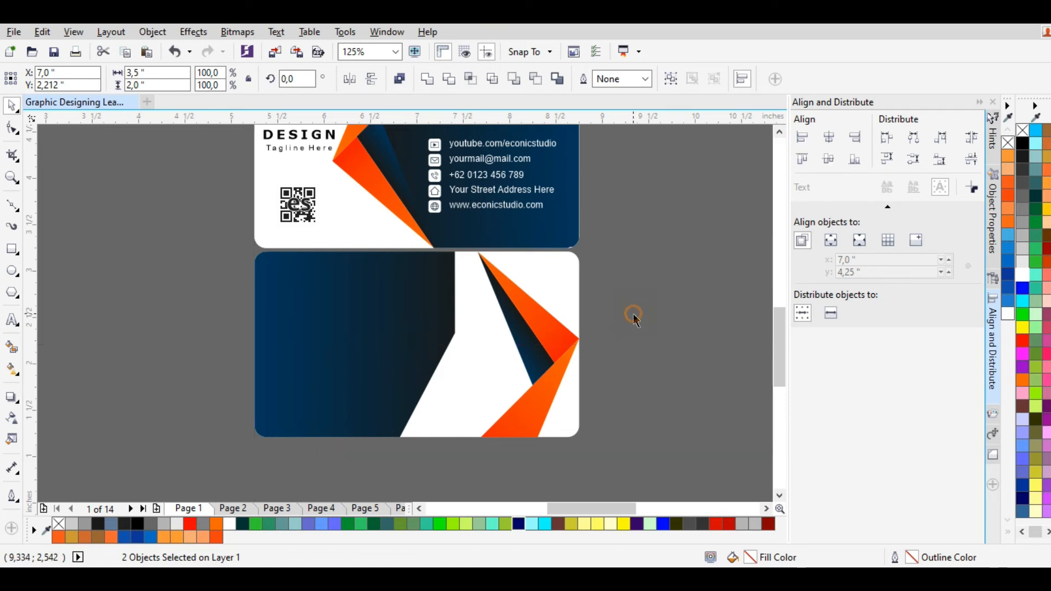
Stretch the dark blue shape rightward to about 2.86 in wide so it reaches behind the orange graphic.
{"action": "left_click", "coordinate": [524, 340]}
{"action": "left_click", "coordinate": [614, 336]}
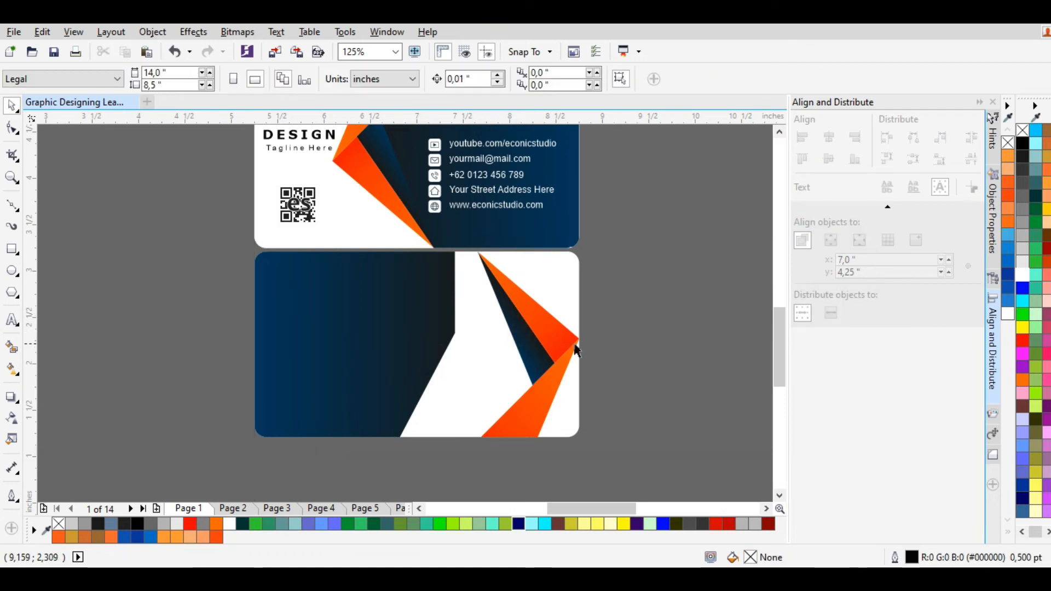
{"action": "left_click", "coordinate": [413, 345]}
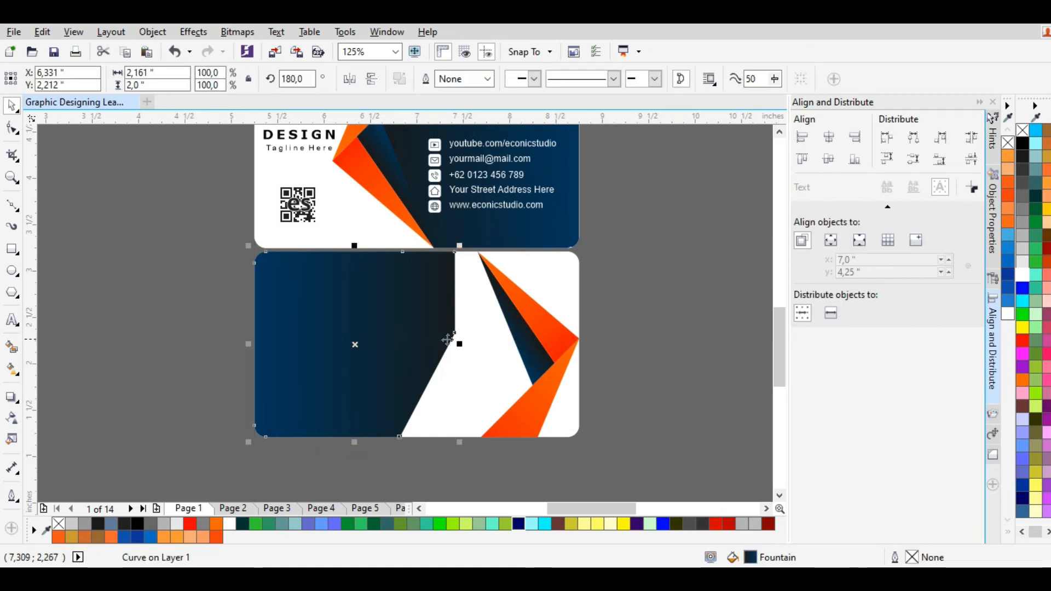
{"action": "left_click_drag", "start_coordinate": [456, 344], "coordinate": [525, 345]}
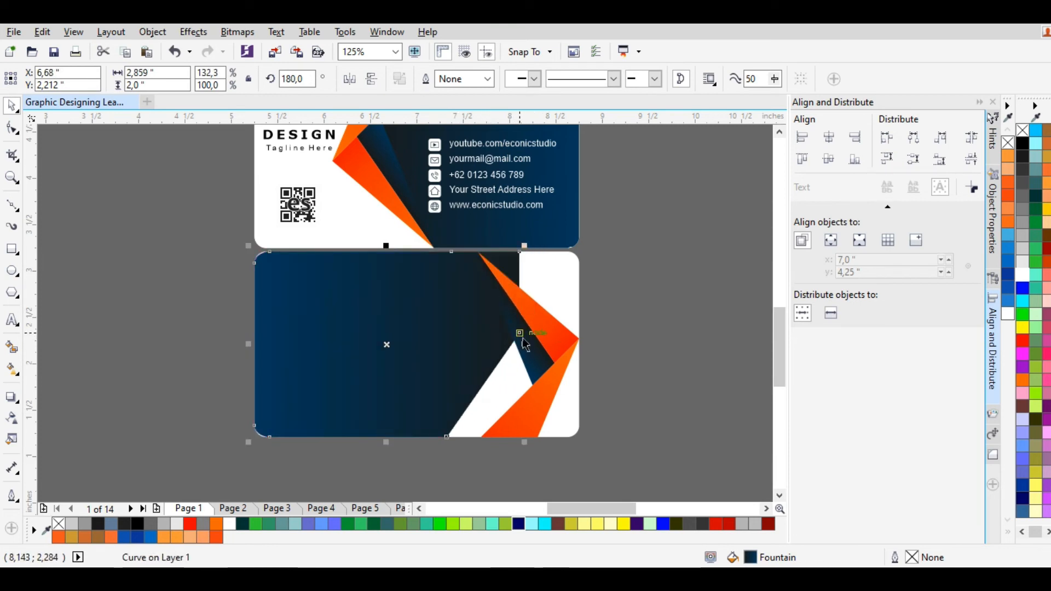
{"action": "left_click", "coordinate": [604, 354]}
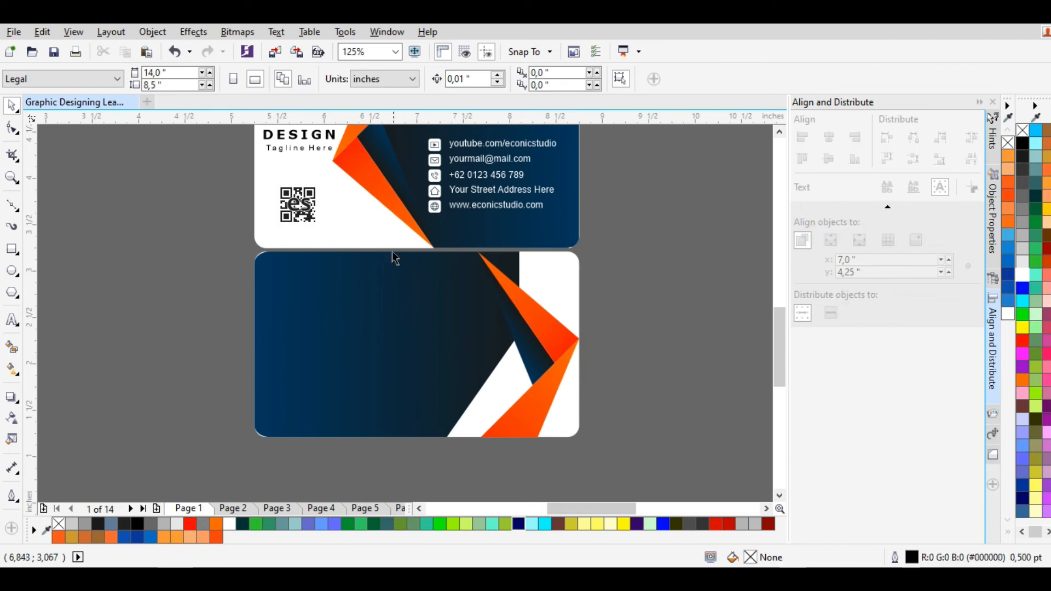
Duplicate the finished card's background group, ungroup the copy and bring its white side shape onto the second card.
{"action": "left_click", "coordinate": [390, 241]}
{"action": "left_click_drag", "start_coordinate": [379, 231], "coordinate": [572, 368]}
{"action": "left_click", "coordinate": [505, 82]}
{"action": "left_click", "coordinate": [688, 256]}
Align the white side shape with the white background's right edge and vertical centre, and mirror both horizontally and vertically.
{"action": "left_click", "coordinate": [496, 409], "text": "shift"}
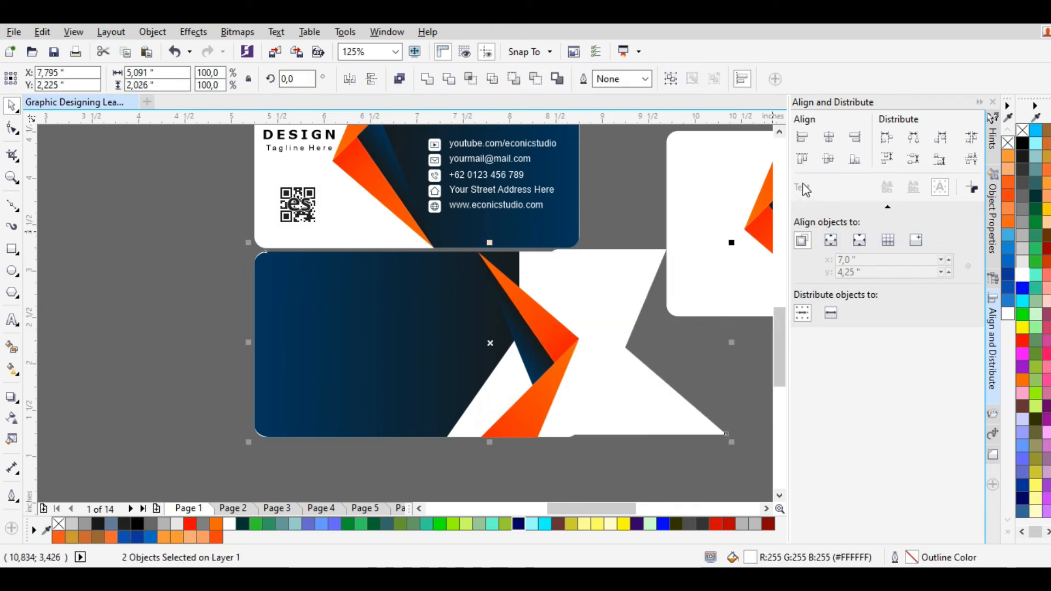
{"action": "left_click", "coordinate": [826, 157]}
{"action": "left_click", "coordinate": [855, 138]}
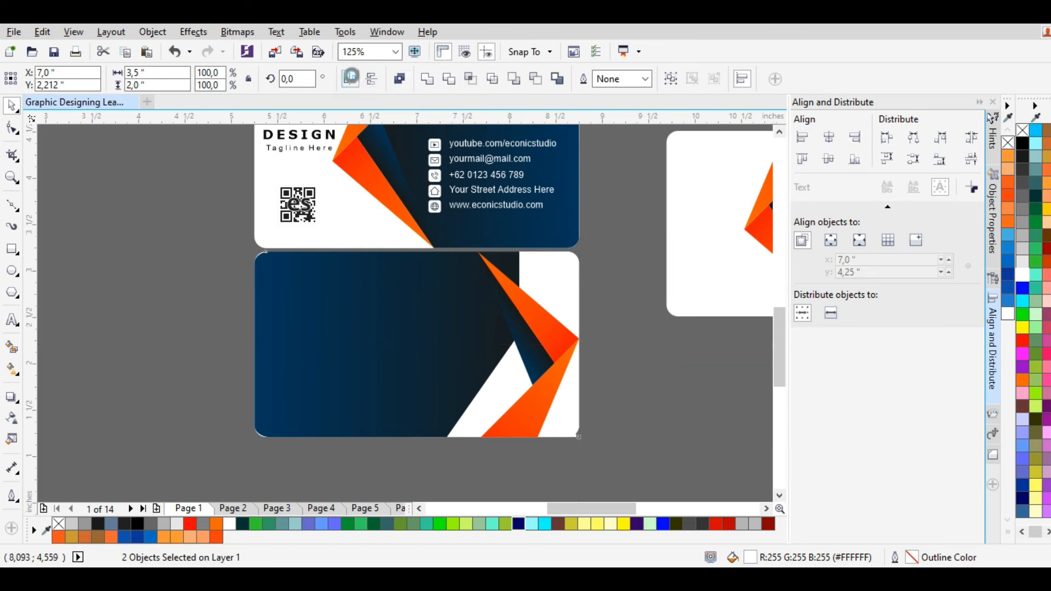
{"action": "left_click", "coordinate": [370, 79]}
{"action": "left_click_drag", "start_coordinate": [560, 288], "coordinate": [628, 292]}
{"action": "key", "text": "ctrl+z"}
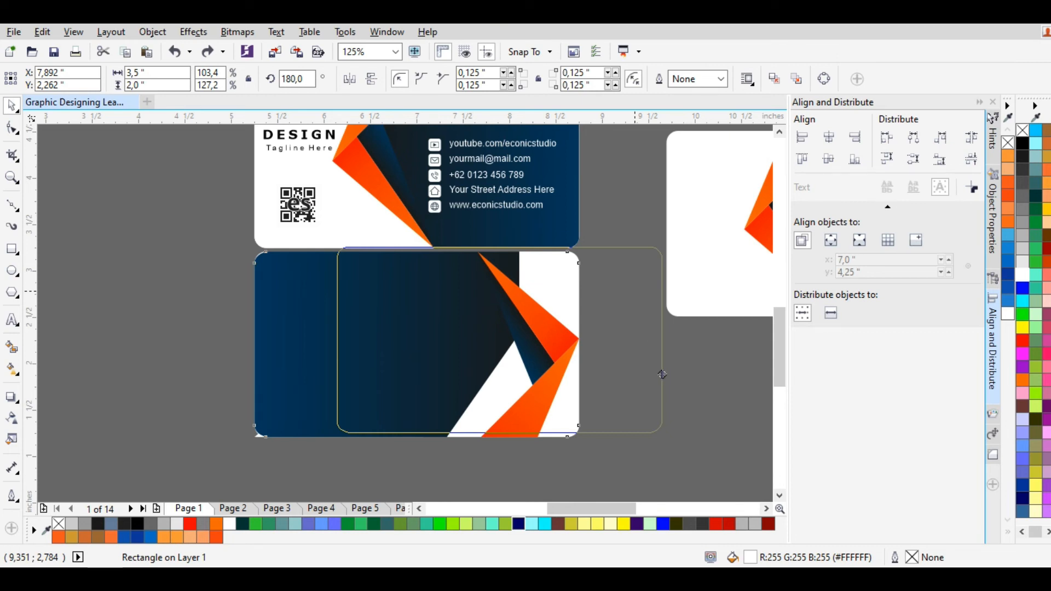
{"action": "key", "text": "ctrl+z"}
{"action": "left_click", "coordinate": [609, 364]}
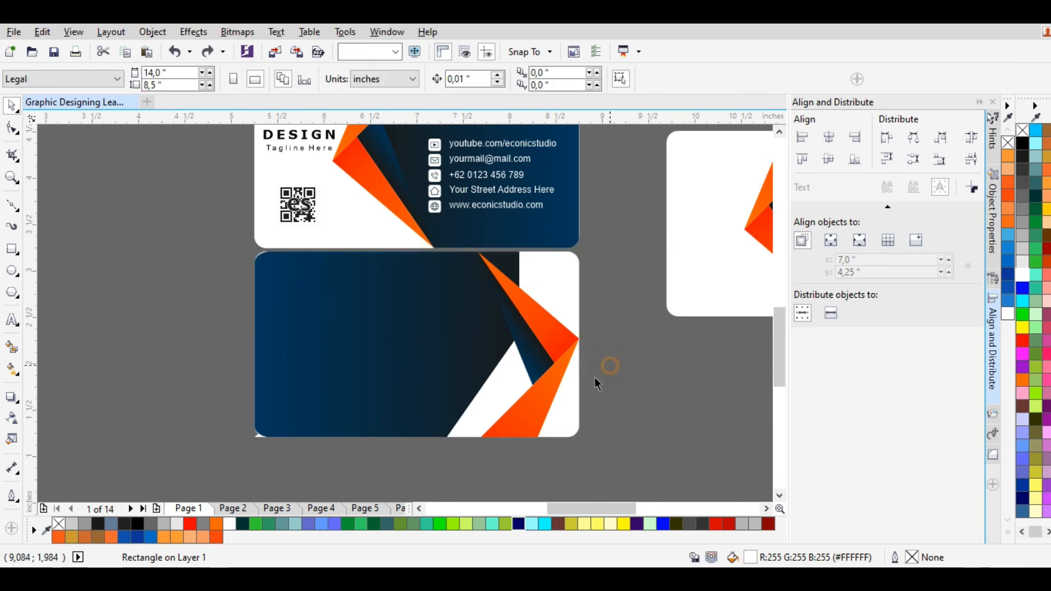
{"action": "left_click", "coordinate": [563, 403]}
{"action": "left_click", "coordinate": [609, 399]}
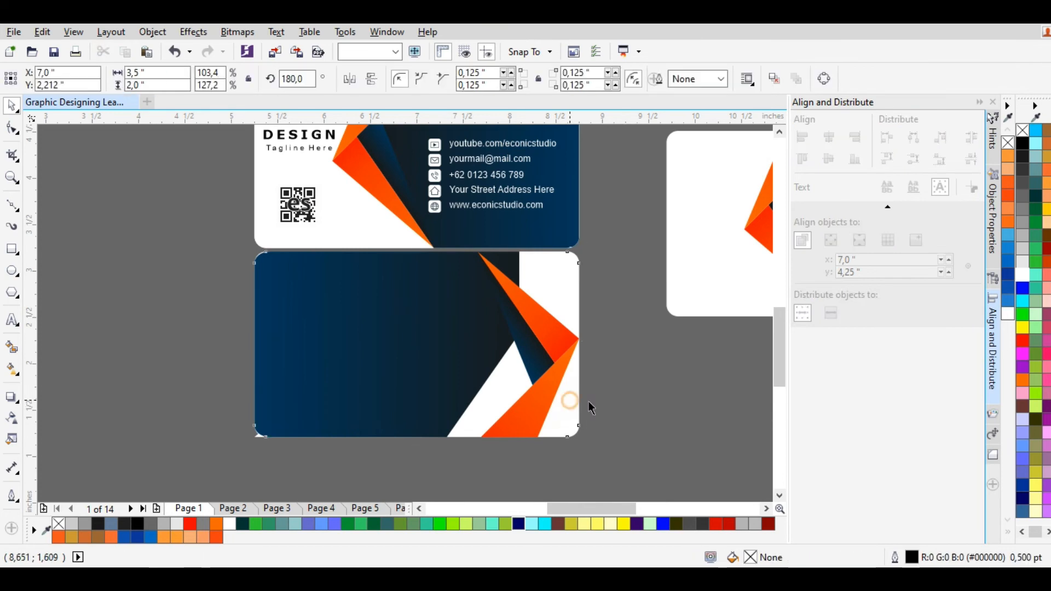
Offset the second card's white background rightward, and move its white side shape toward the lower right and to the front of the stack.
{"action": "left_click_drag", "start_coordinate": [572, 402], "coordinate": [579, 447]}
{"action": "key", "text": "ctrl+z"}
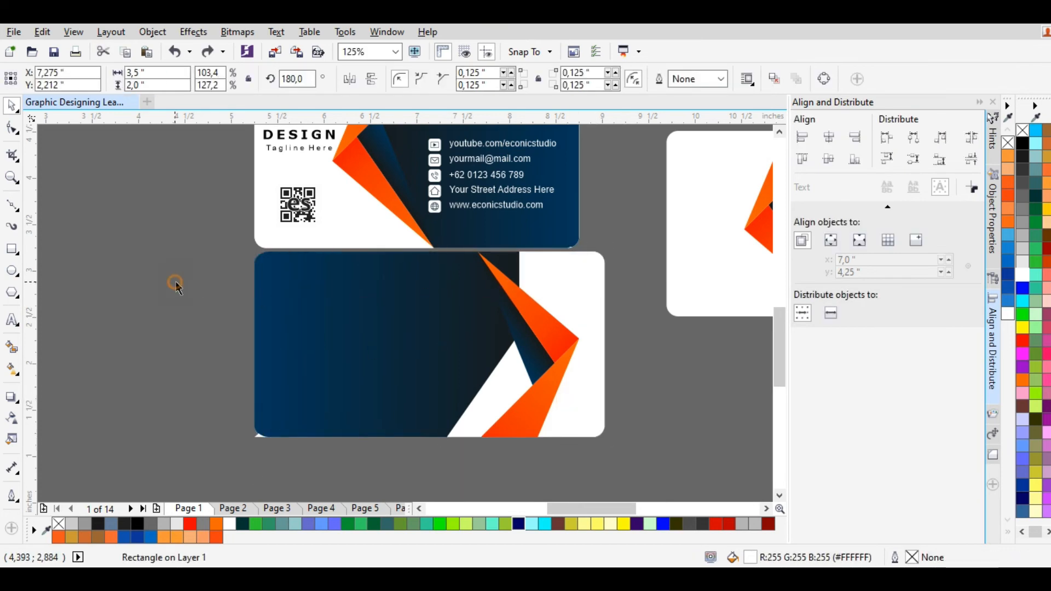
{"action": "left_click", "coordinate": [320, 298]}
{"action": "left_click_drag", "start_coordinate": [217, 266], "coordinate": [436, 454]}
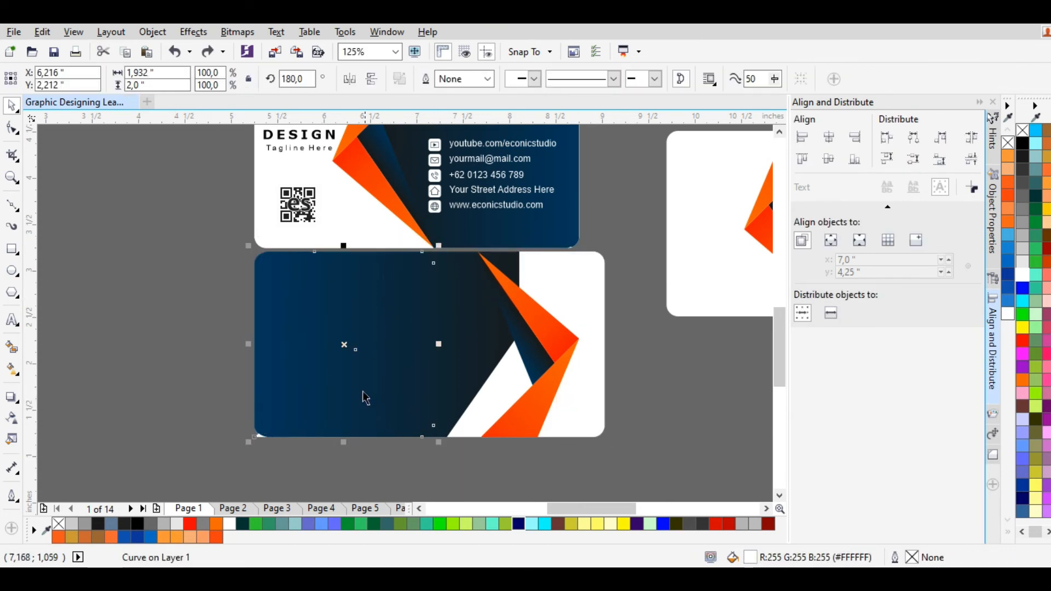
{"action": "left_click_drag", "start_coordinate": [344, 342], "coordinate": [506, 389]}
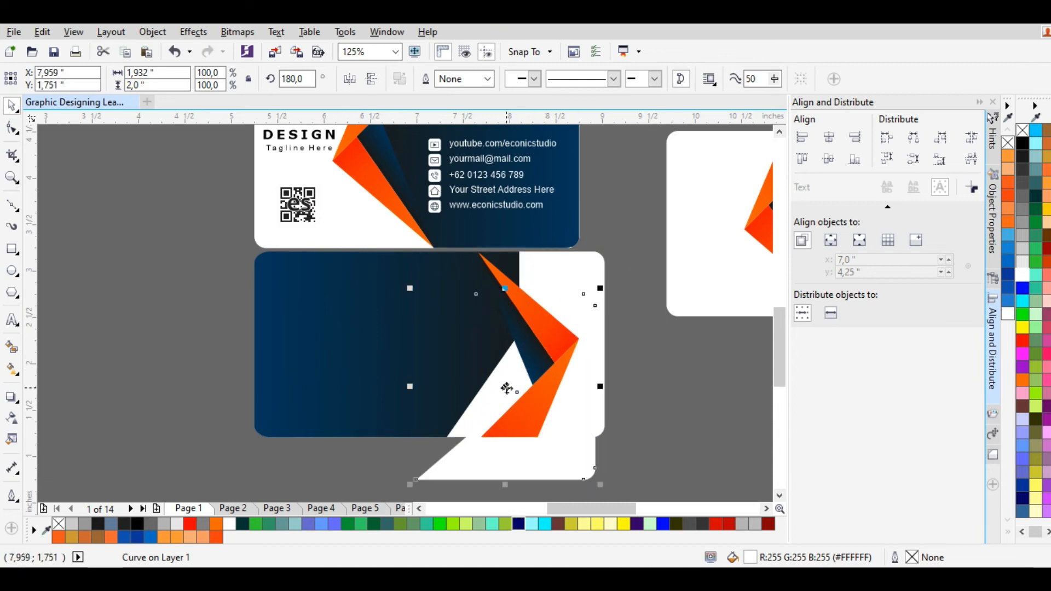
{"action": "key", "text": "shift+Page_Up"}
{"action": "left_click", "coordinate": [613, 388]}
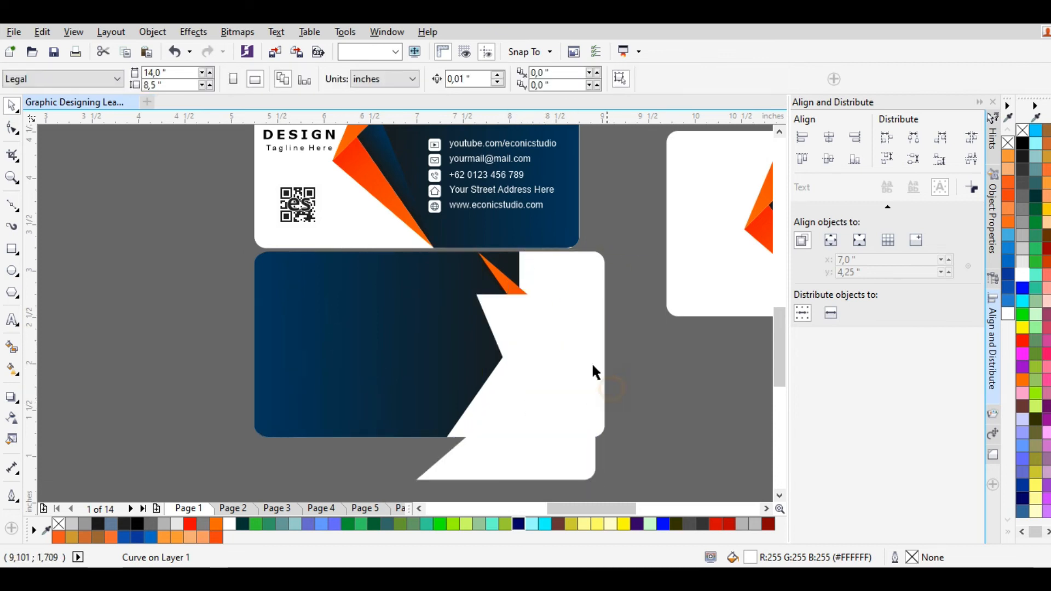
Align the second card's white background with the right edge of the front card above it.
{"action": "left_click", "coordinate": [567, 272]}
{"action": "left_click", "coordinate": [571, 225], "text": "shift"}
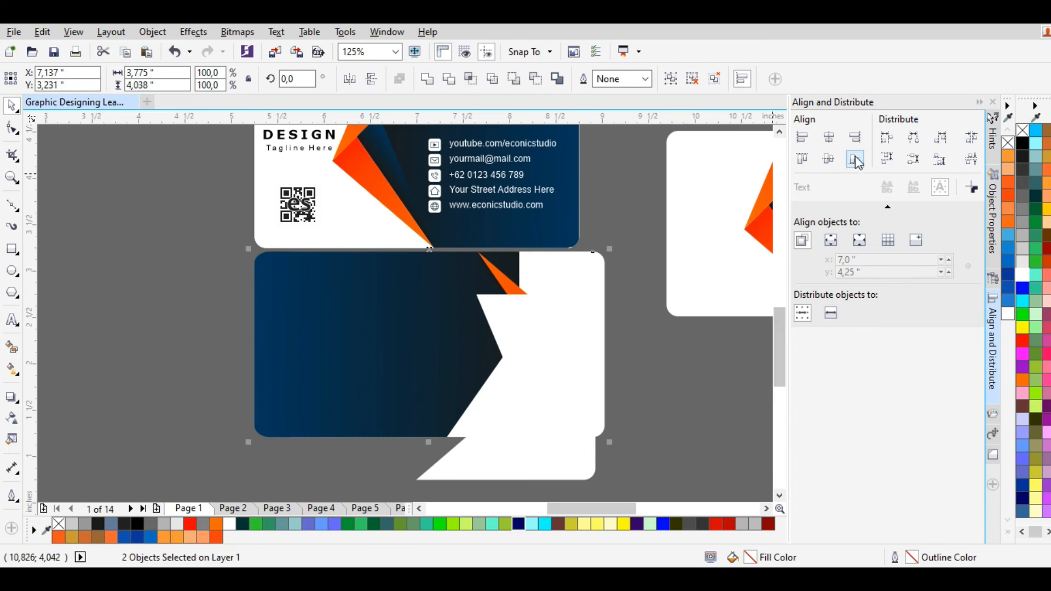
{"action": "left_click", "coordinate": [855, 137]}
{"action": "left_click", "coordinate": [603, 314]}
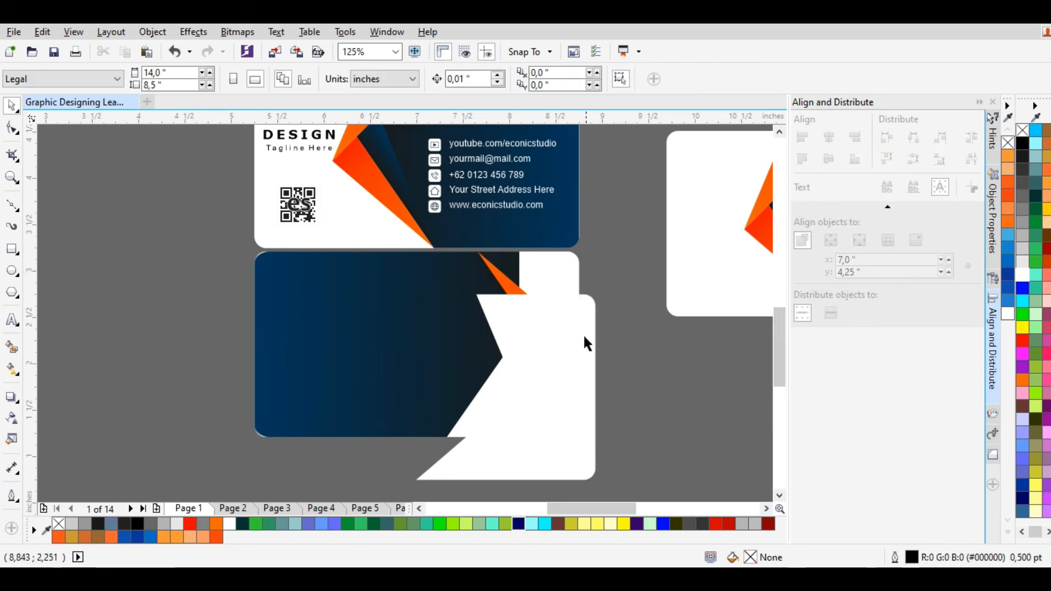
Align the white side shape with the right edge and vertical centre of the second card's white background.
{"action": "left_click", "coordinate": [577, 321]}
{"action": "left_click", "coordinate": [560, 272], "text": "shift"}
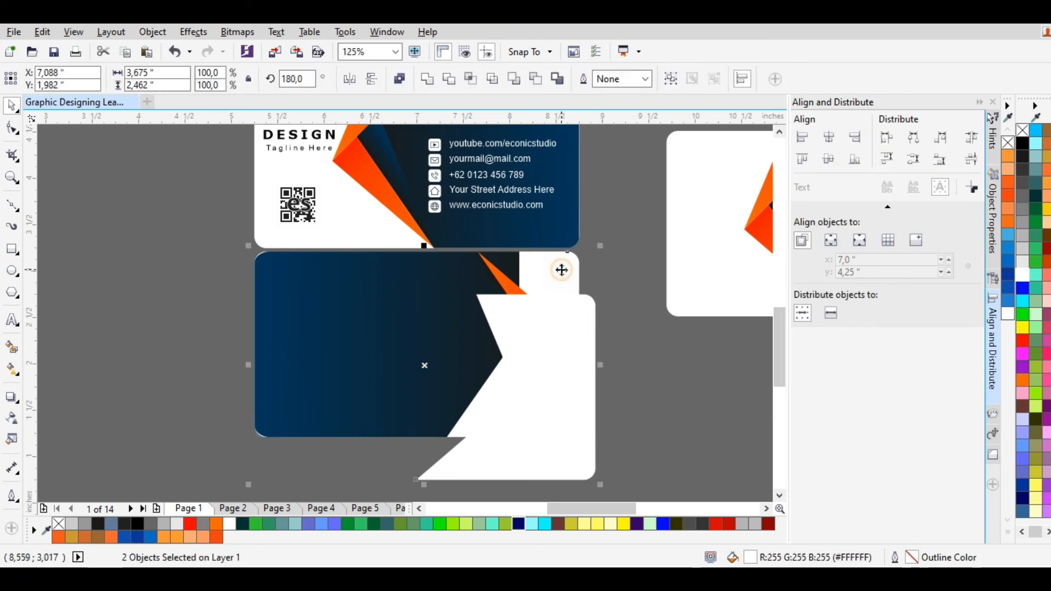
{"action": "left_click", "coordinate": [833, 139]}
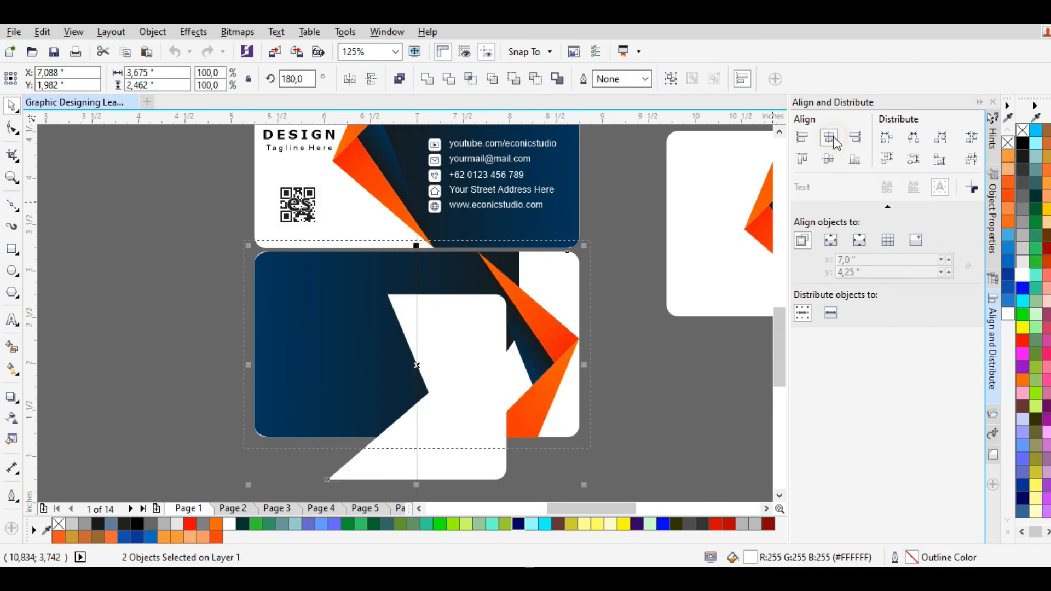
{"action": "left_click", "coordinate": [829, 160]}
{"action": "left_click", "coordinate": [854, 144]}
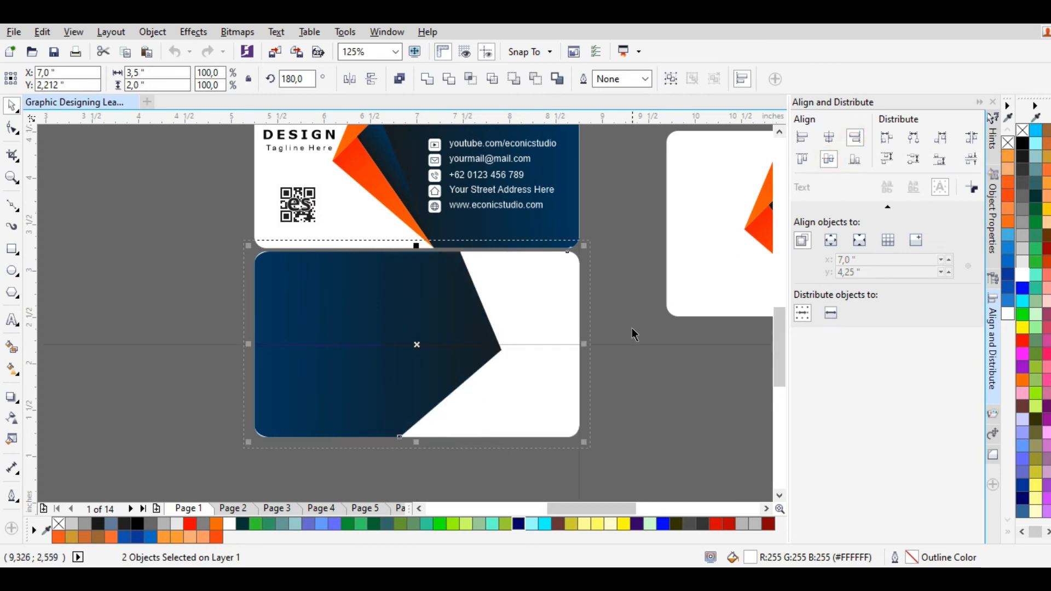
{"action": "left_click", "coordinate": [621, 405]}
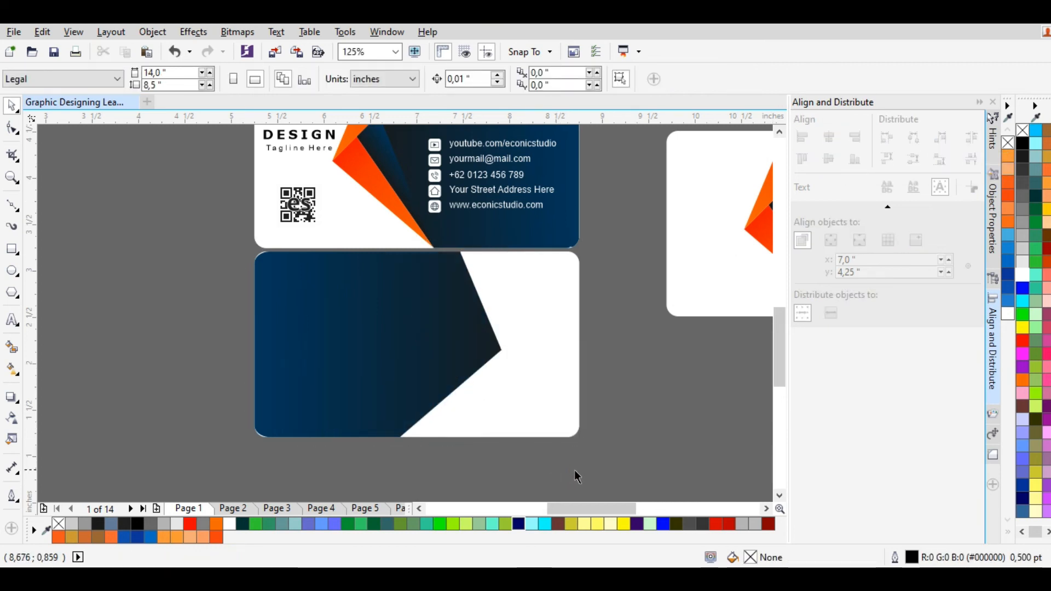
Bring the dark blue accent and both orange pieces of the second card to the front, above the white side shape.
{"action": "left_click_drag", "start_coordinate": [575, 470], "coordinate": [365, 241]}
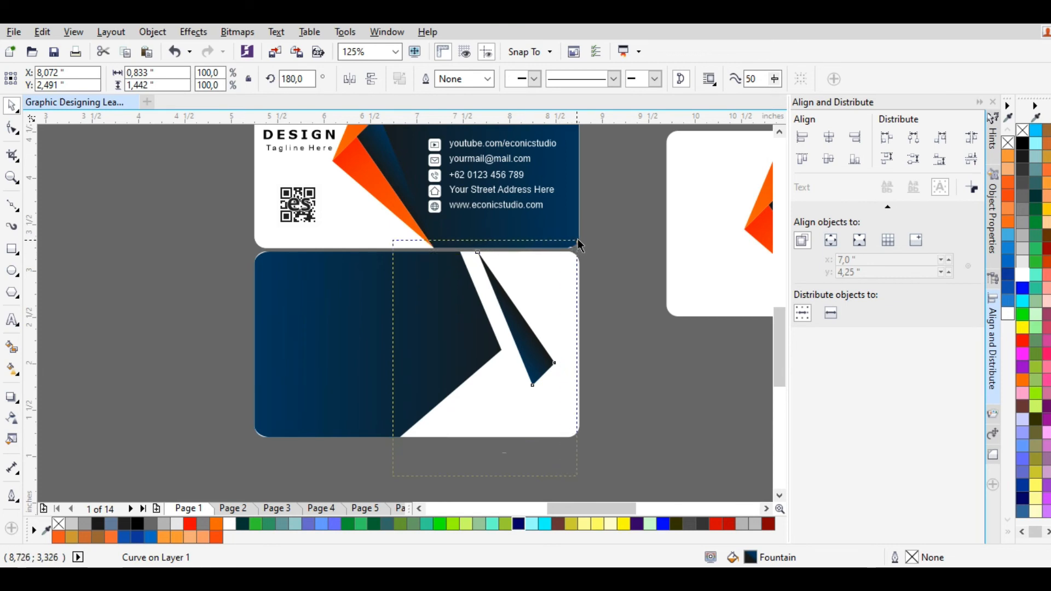
{"action": "left_click", "coordinate": [579, 377]}
{"action": "left_click_drag", "start_coordinate": [557, 296], "coordinate": [542, 372]}
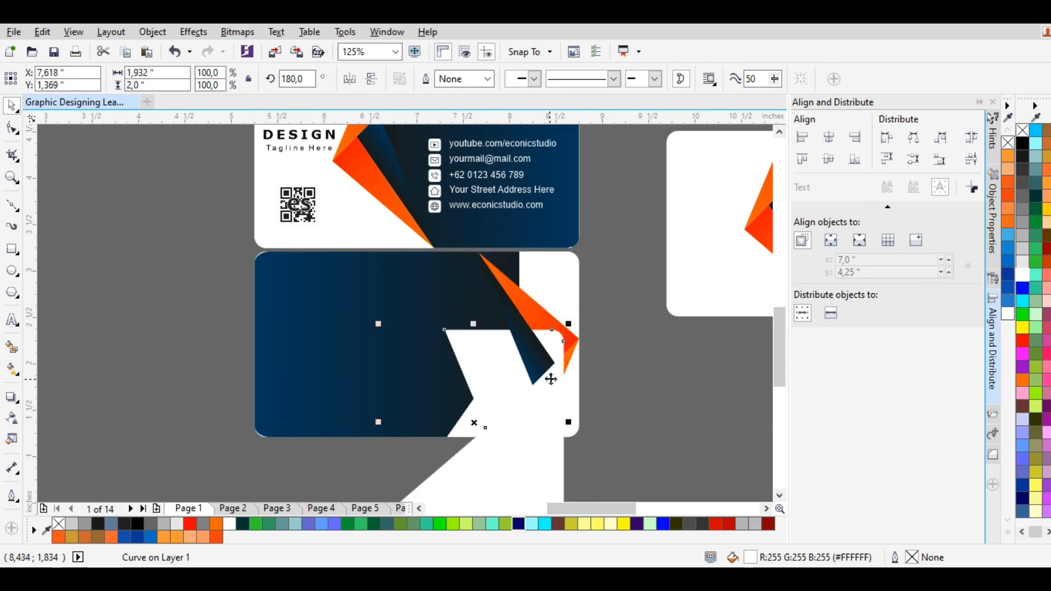
{"action": "key", "text": "ctrl+z"}
{"action": "left_click", "coordinate": [632, 420]}
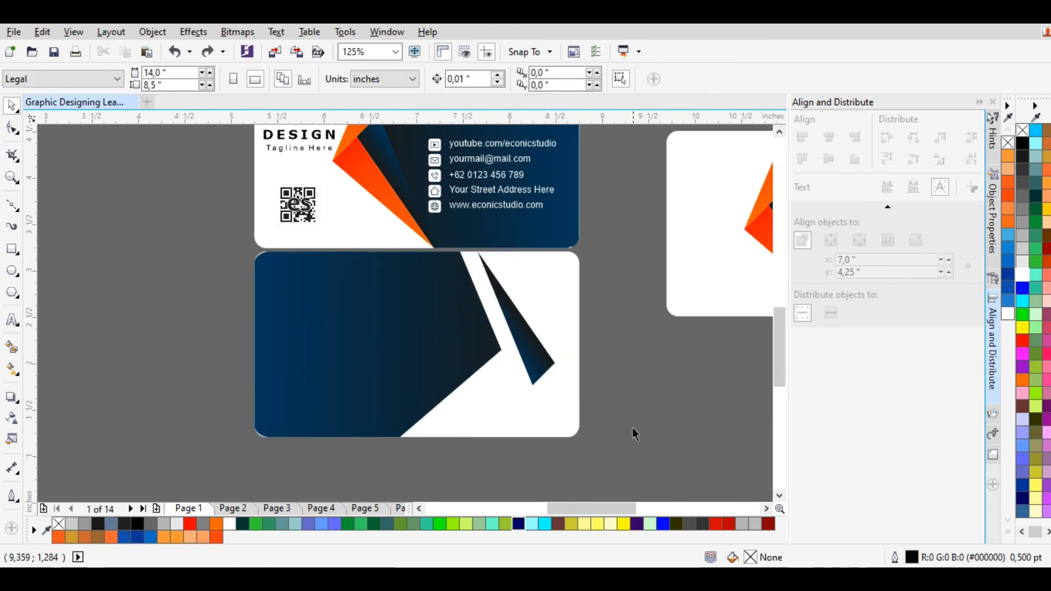
{"action": "left_click_drag", "start_coordinate": [631, 417], "coordinate": [446, 226]}
{"action": "key", "text": "shift+Page_Up"}
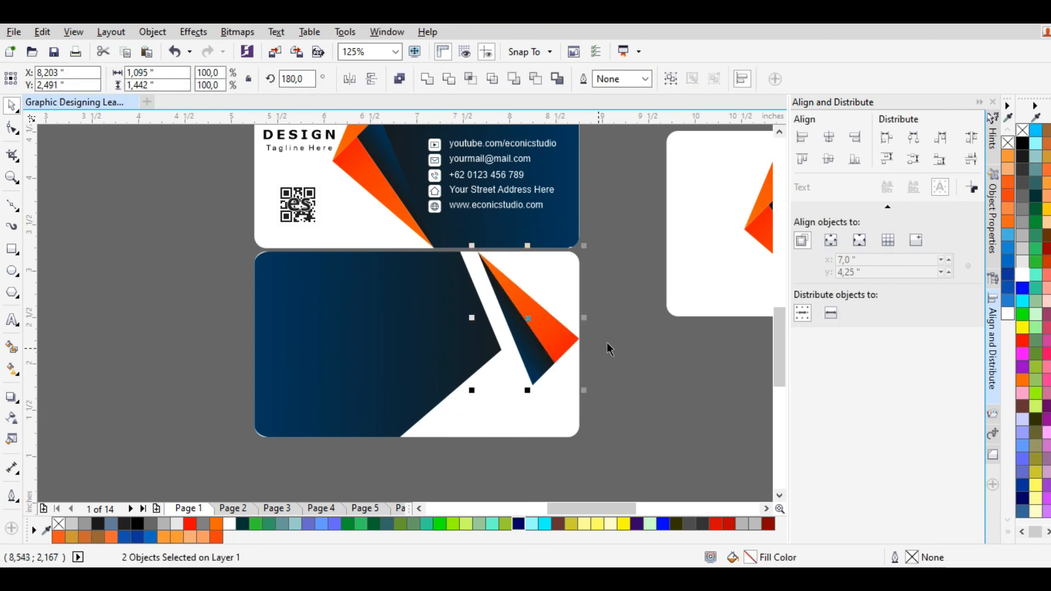
{"action": "left_click_drag", "start_coordinate": [397, 468], "coordinate": [390, 481]}
{"action": "key", "text": "shift+Page_Up"}
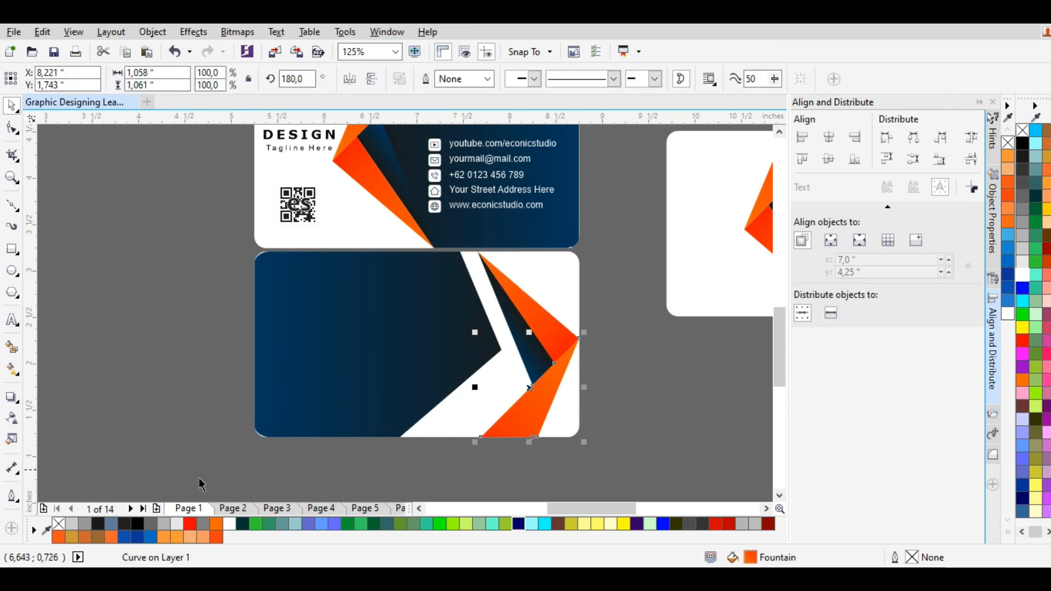
Send the second card's large dark blue shape to the back and place the white background behind it.
{"action": "left_click", "coordinate": [217, 387]}
{"action": "left_click", "coordinate": [275, 332]}
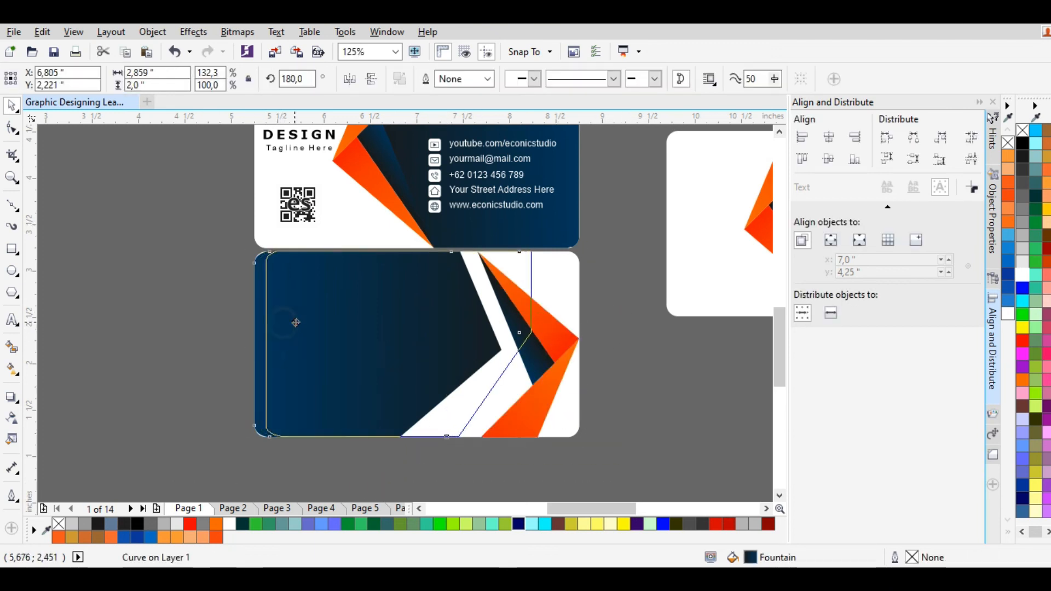
{"action": "key", "text": "shift+Page_Down"}
{"action": "key", "text": "Escape"}
{"action": "left_click", "coordinate": [264, 306]}
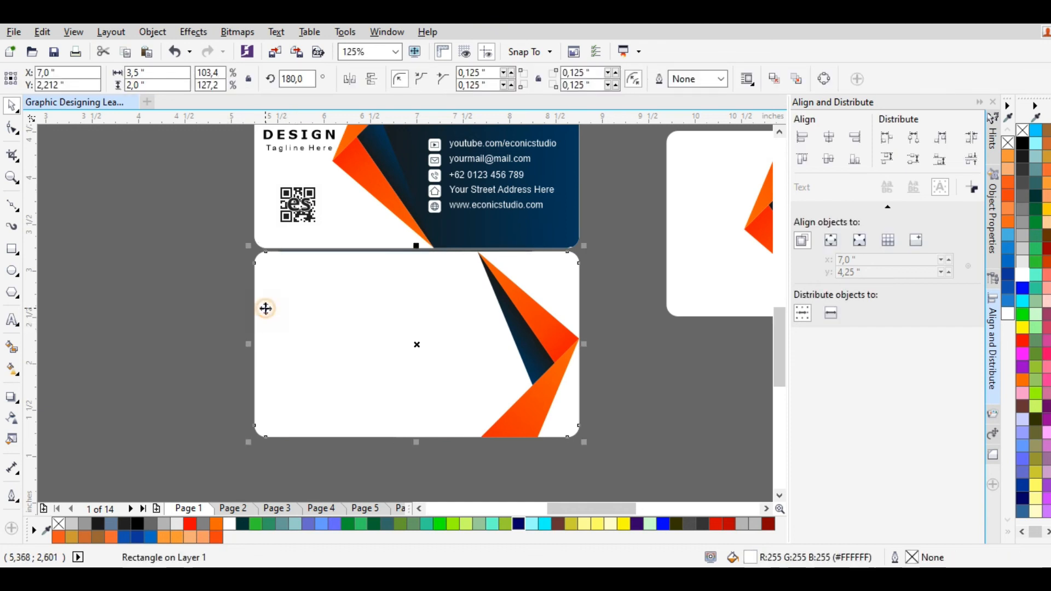
{"action": "key", "text": "shift+Page_Down"}
Try widening the large dark blue shape, undo the stretch and delete the shape from the second card.
{"action": "left_click", "coordinate": [211, 307]}
{"action": "left_click", "coordinate": [339, 306]}
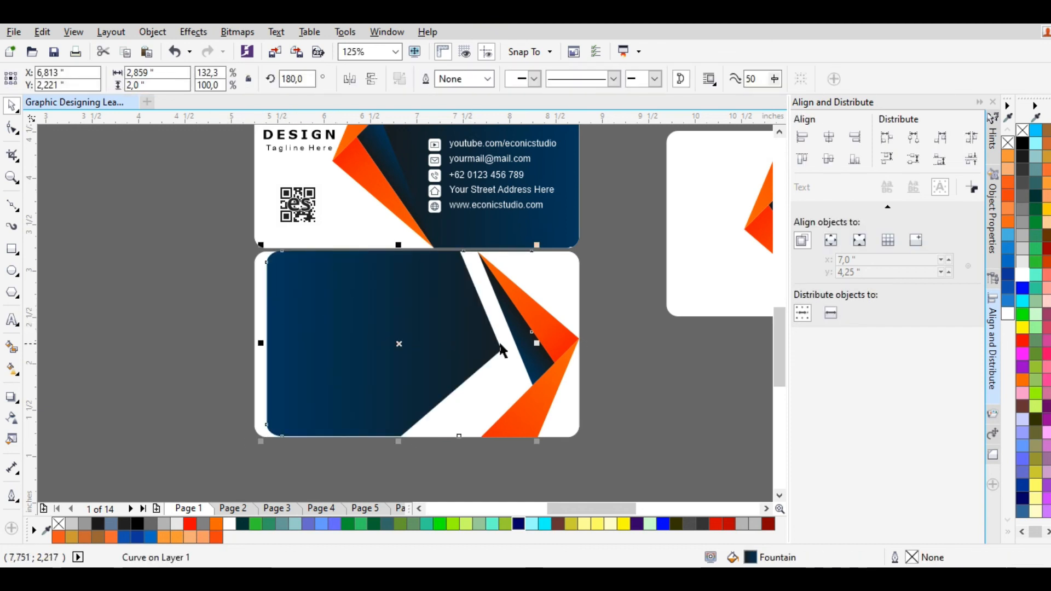
{"action": "left_click_drag", "start_coordinate": [536, 344], "coordinate": [559, 343]}
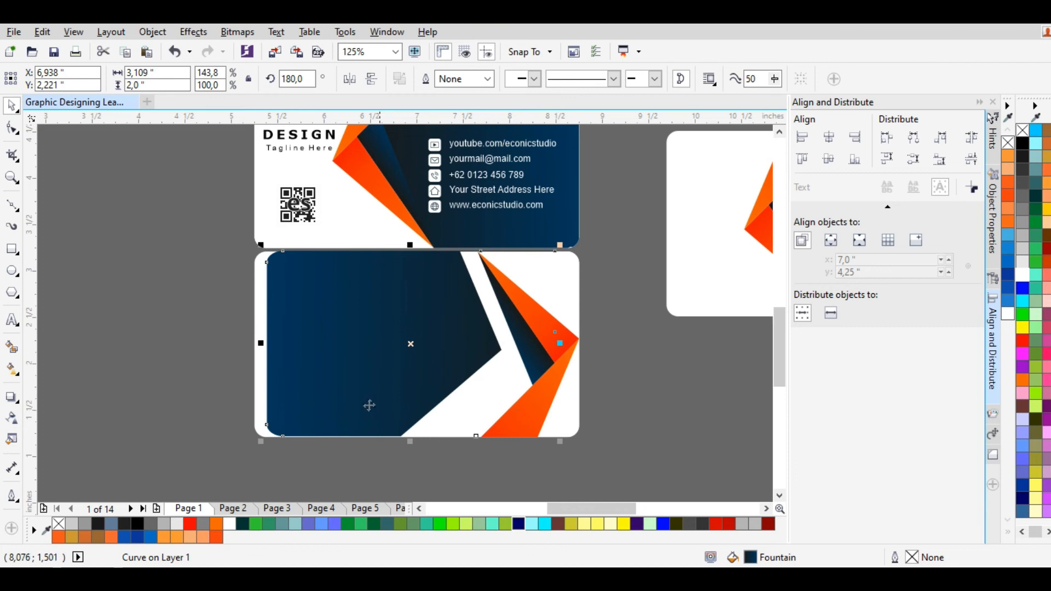
{"action": "key", "text": "ctrl+z"}
{"action": "key", "text": "Delete"}
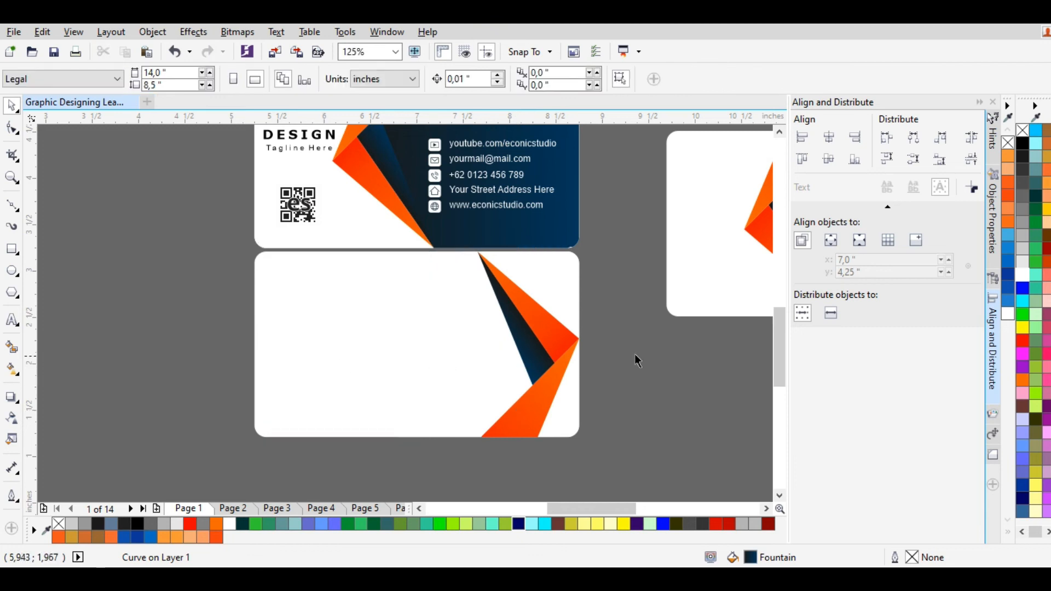
Bring the dark blue shape over from the spare card, mirror it horizontally and align it with the second card's left edge and vertical centre.
{"action": "scroll", "coordinate": [658, 336], "scroll_direction": "down", "scroll_amount": 1}
{"action": "left_click_drag", "start_coordinate": [751, 306], "coordinate": [376, 366]}
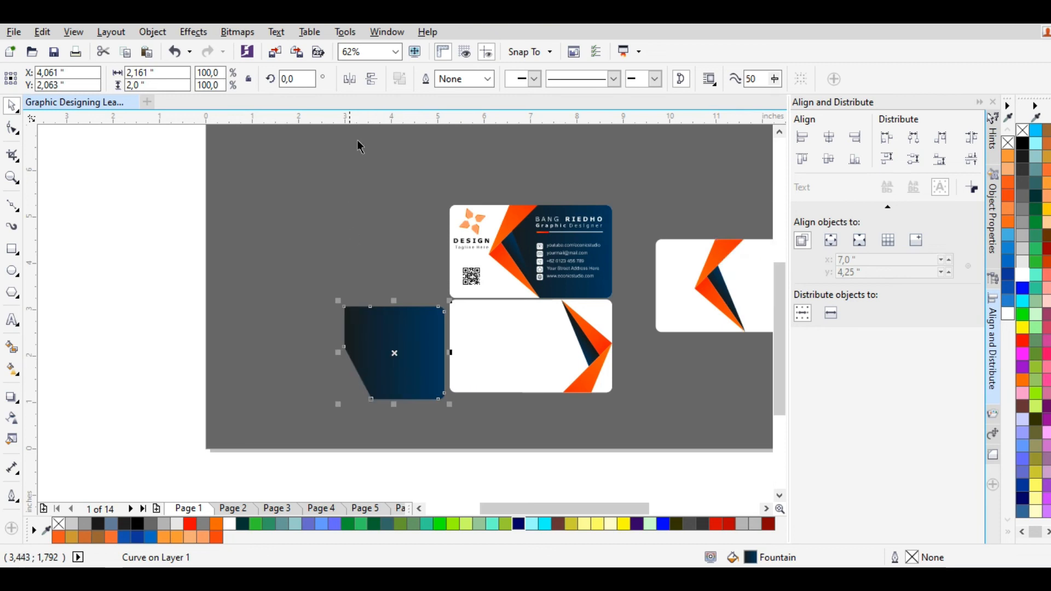
{"action": "left_click", "coordinate": [358, 82]}
{"action": "left_click", "coordinate": [497, 354], "text": "shift"}
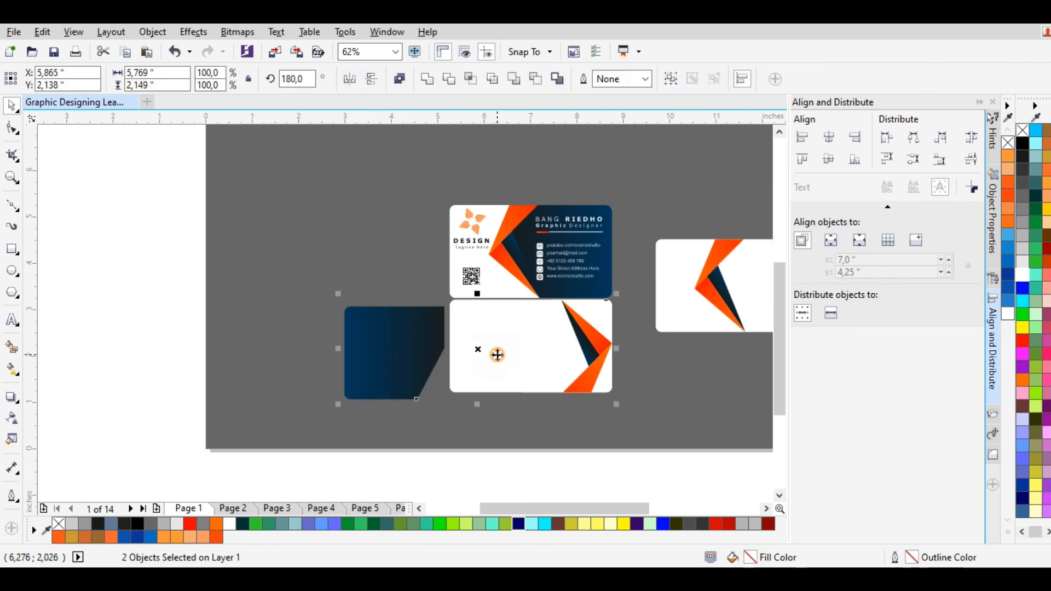
{"action": "left_click", "coordinate": [829, 159]}
{"action": "left_click", "coordinate": [802, 137]}
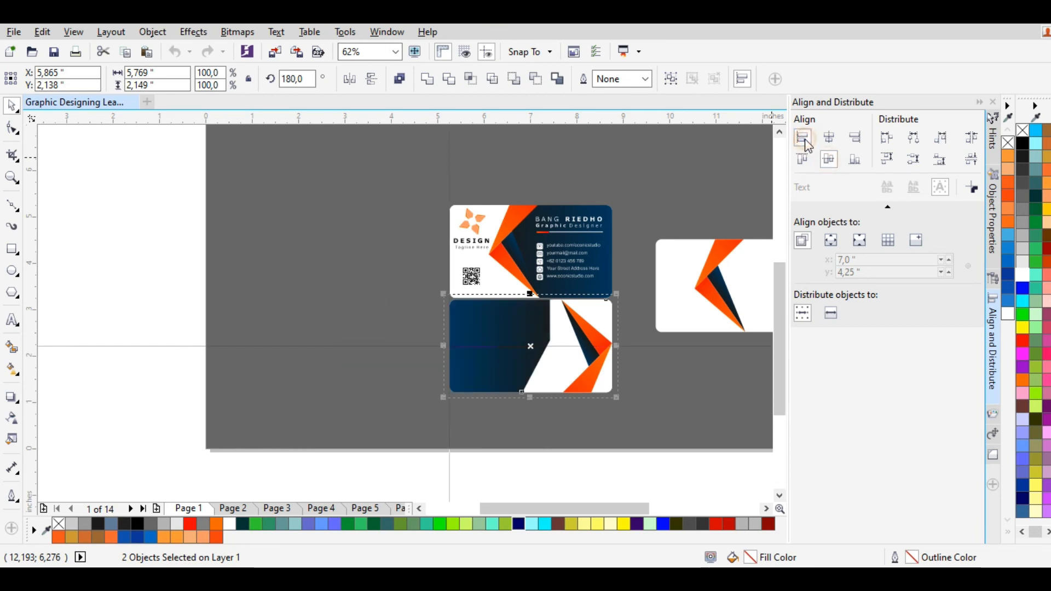
{"action": "left_click", "coordinate": [361, 307]}
Extend the right-hand nodes of the dark blue shape almost to the second card's right edge, keeping its left side in place.
{"action": "left_click", "coordinate": [514, 329]}
{"action": "key", "text": "F10"}
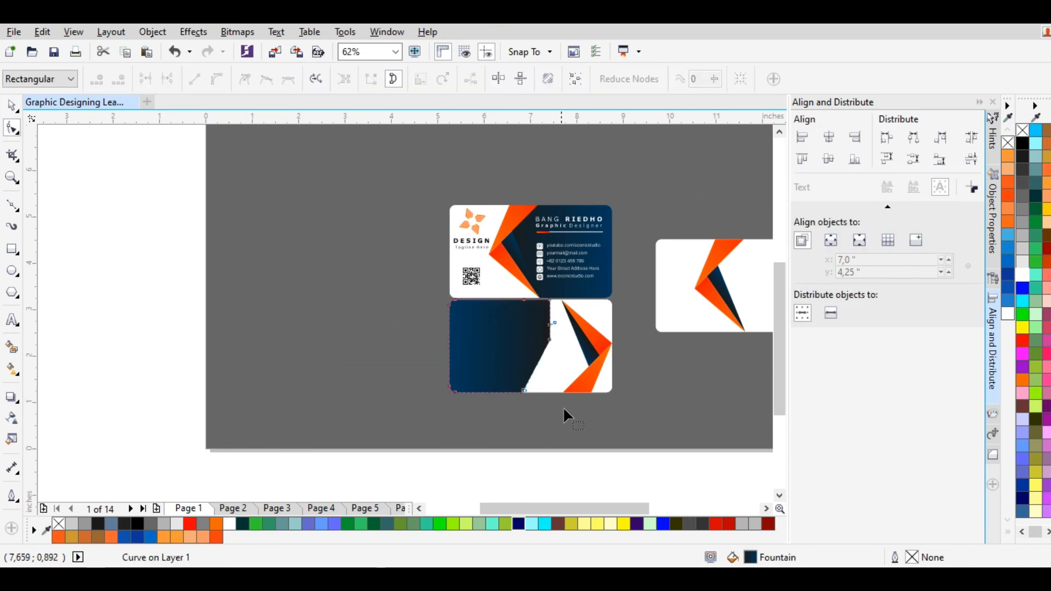
{"action": "left_click_drag", "start_coordinate": [568, 343], "coordinate": [570, 296]}
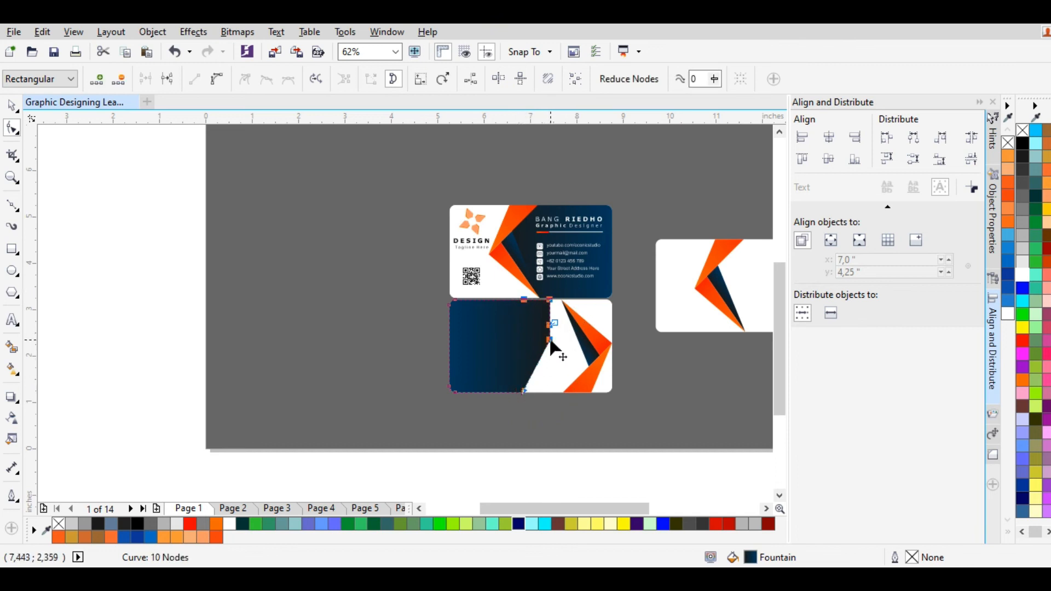
{"action": "left_click_drag", "start_coordinate": [553, 347], "coordinate": [610, 346]}
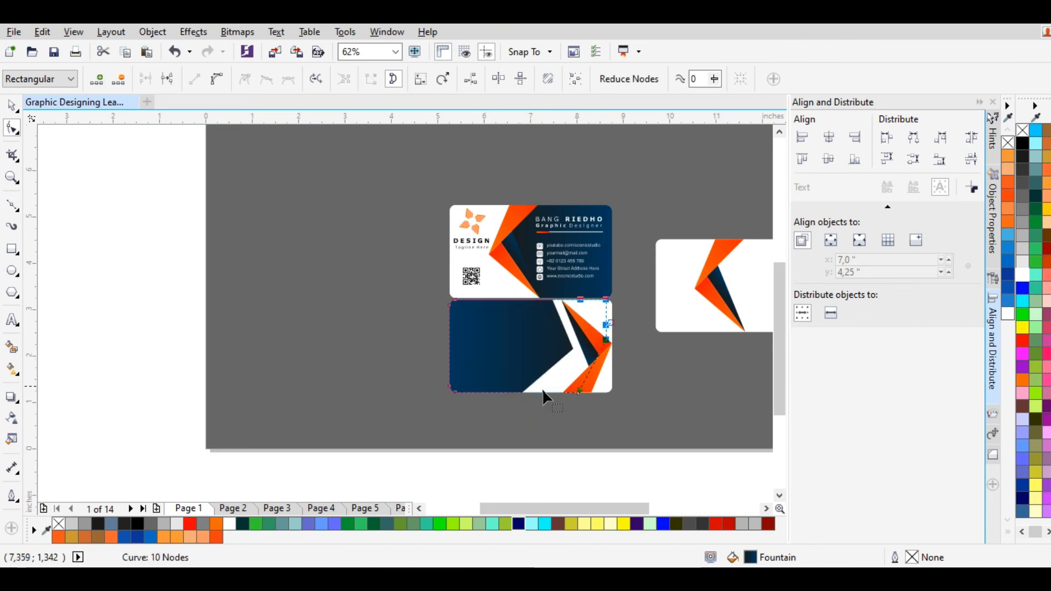
{"action": "left_click", "coordinate": [533, 432]}
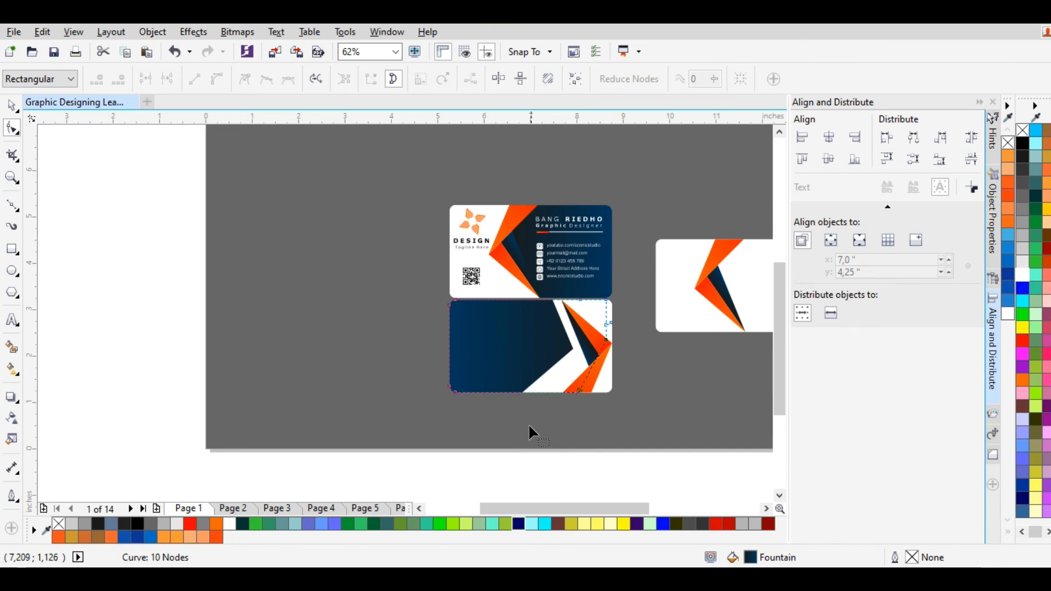
Reshape the white side shape so its upper, inner and lower nodes meet the orange tip, the accent's lower corner and the orange base.
{"action": "left_click", "coordinate": [603, 386]}
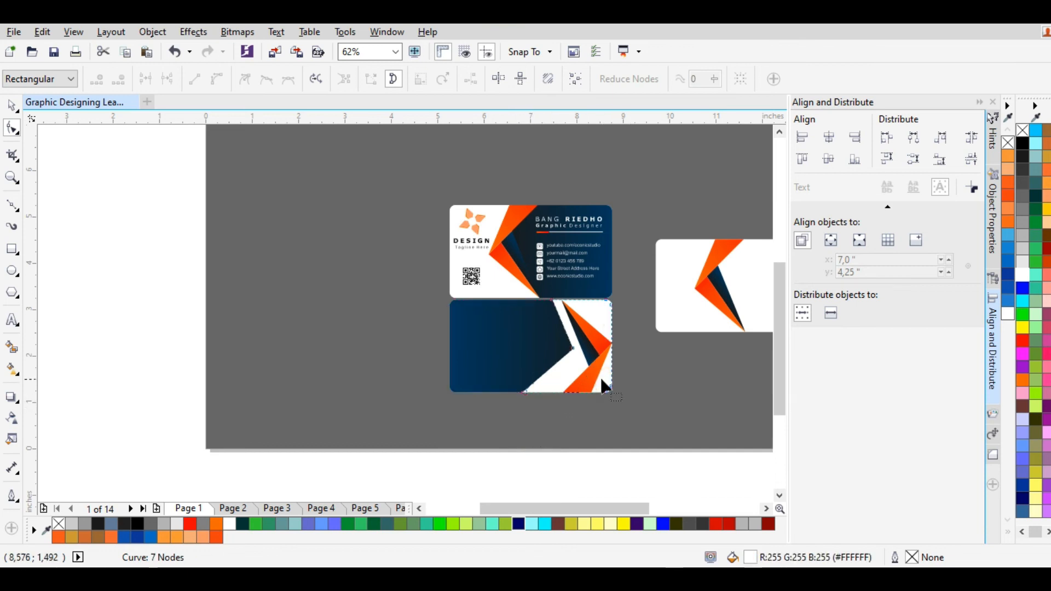
{"action": "scroll", "coordinate": [579, 306], "scroll_direction": "up", "scroll_amount": 3}
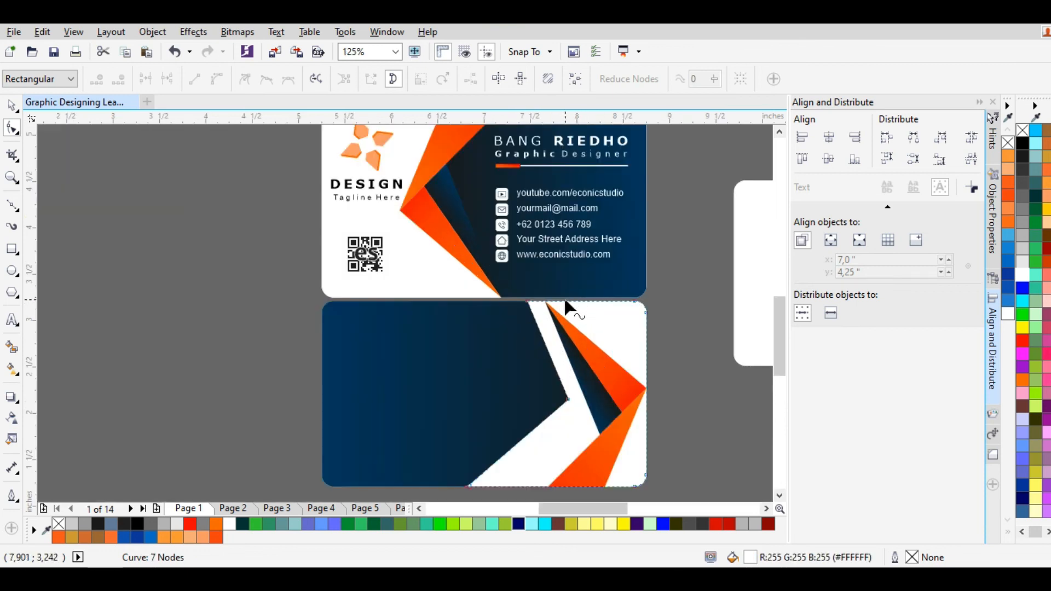
{"action": "left_click_drag", "start_coordinate": [525, 302], "coordinate": [545, 302]}
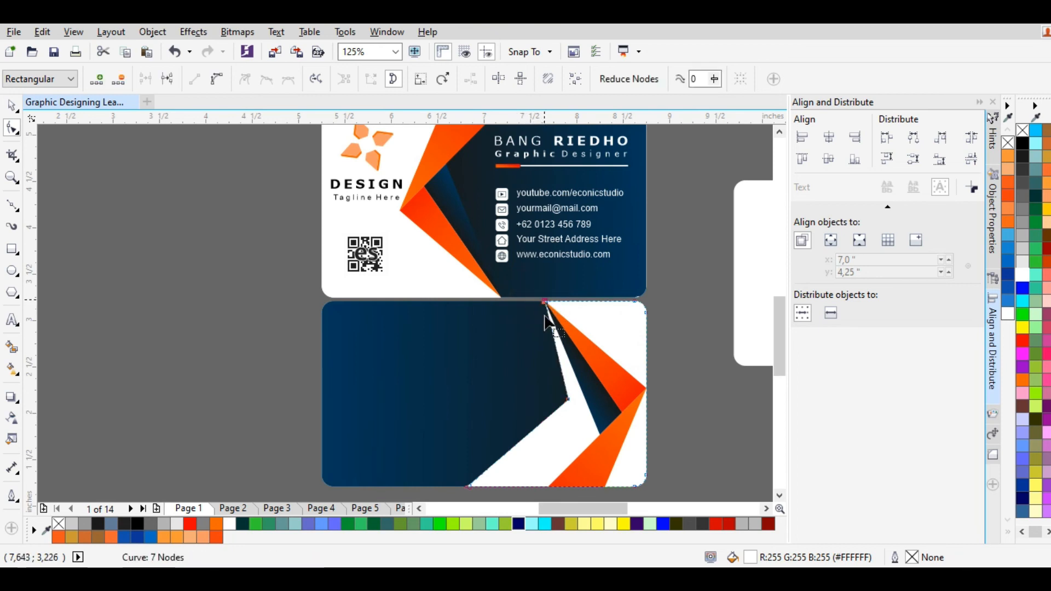
{"action": "left_click", "coordinate": [567, 398]}
{"action": "left_click_drag", "start_coordinate": [568, 399], "coordinate": [599, 429]}
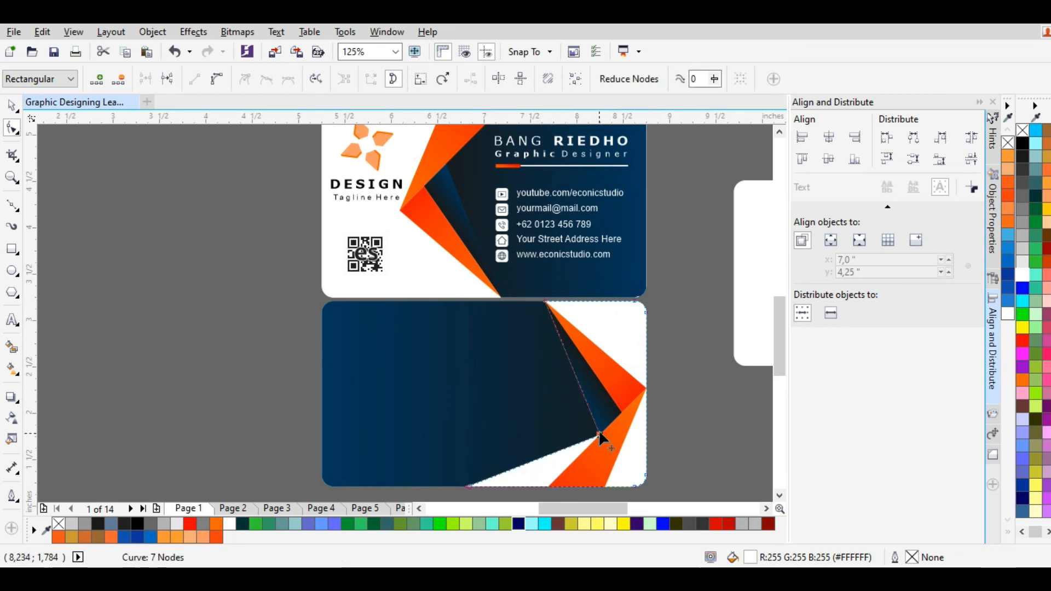
{"action": "scroll", "coordinate": [599, 429], "scroll_direction": "down", "scroll_amount": 3}
{"action": "left_click_drag", "start_coordinate": [536, 437], "coordinate": [576, 445]}
{"action": "left_click", "coordinate": [542, 451]}
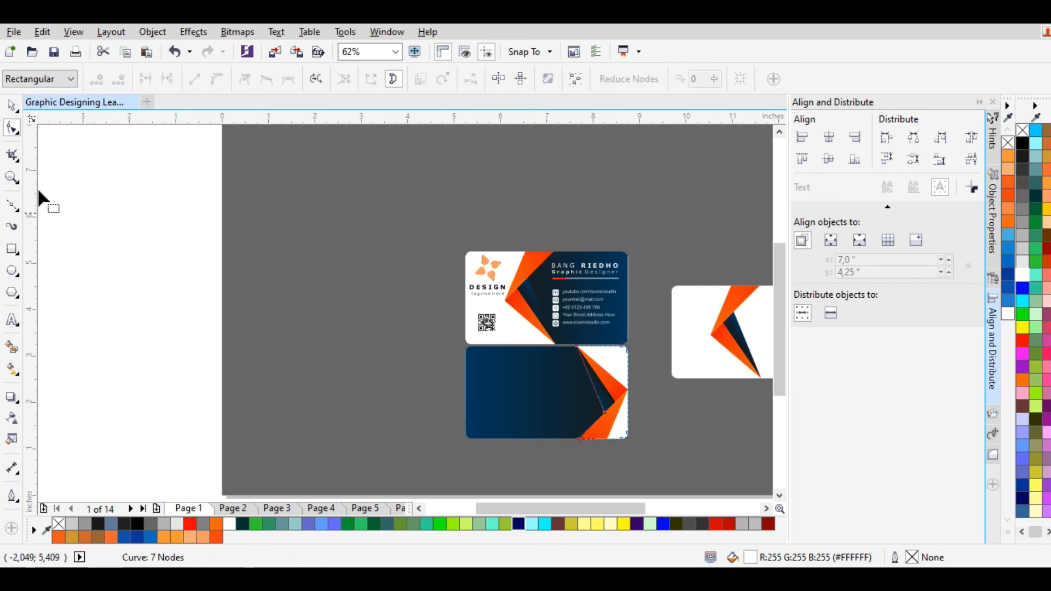
Clear the spare card away from the area beside the two business card sides.
{"action": "left_click", "coordinate": [12, 106]}
{"action": "left_click", "coordinate": [320, 271]}
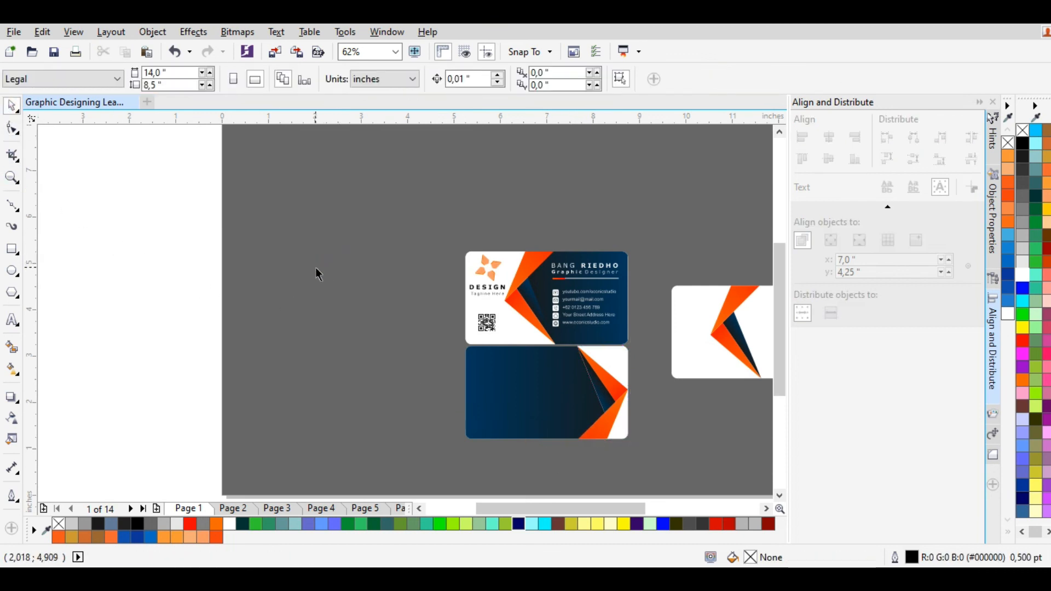
{"action": "scroll", "coordinate": [474, 288], "scroll_direction": "down", "scroll_amount": 1}
{"action": "left_click_drag", "start_coordinate": [567, 280], "coordinate": [688, 353]}
{"action": "scroll", "coordinate": [453, 324], "scroll_direction": "up", "scroll_amount": 2}
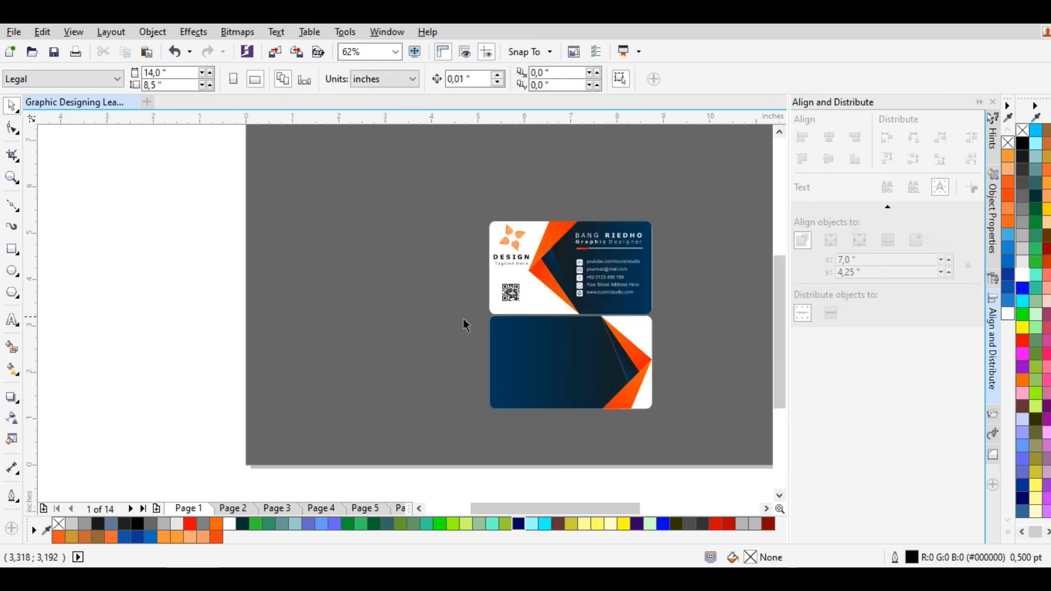
{"action": "scroll", "coordinate": [539, 334], "scroll_direction": "up", "scroll_amount": 2}
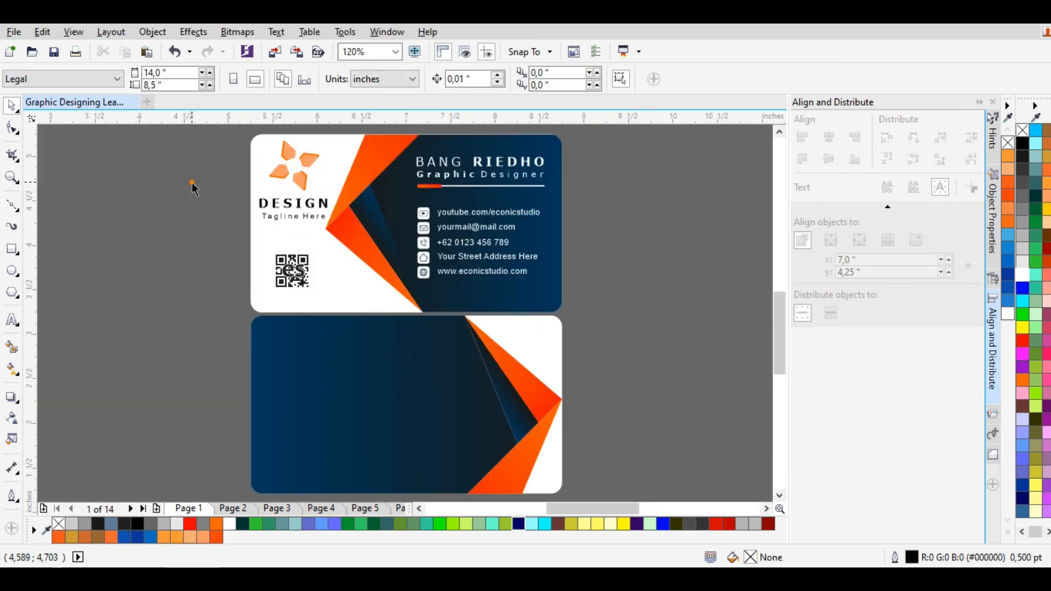
Copy the front's logo with its DESIGN and tagline text onto the back card, enlarge it to about 0.966 by 1.14 inches and group it.
{"action": "left_click", "coordinate": [292, 172]}
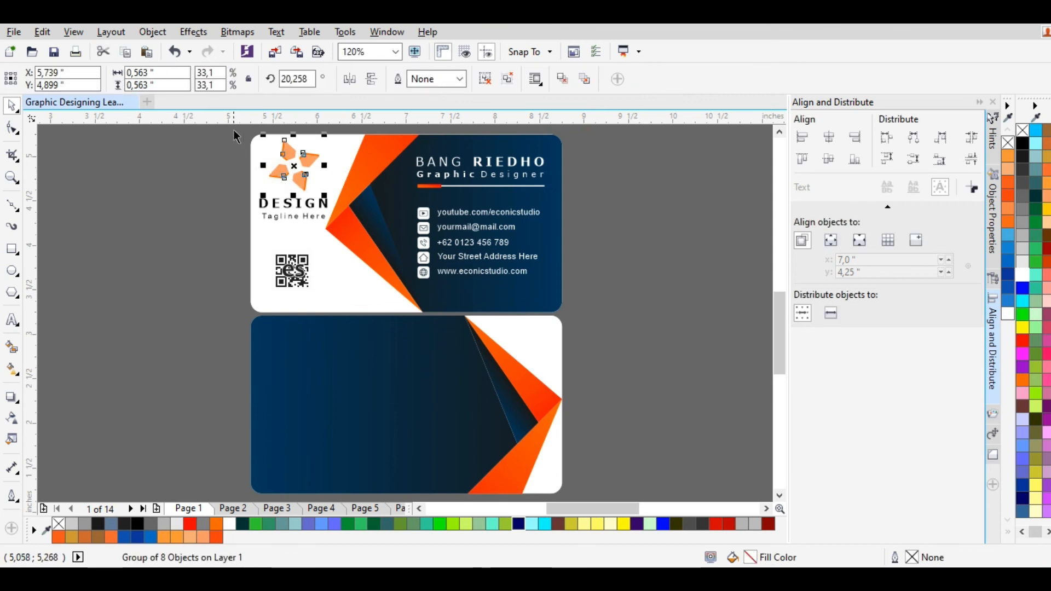
{"action": "left_click_drag", "start_coordinate": [232, 127], "coordinate": [339, 241]}
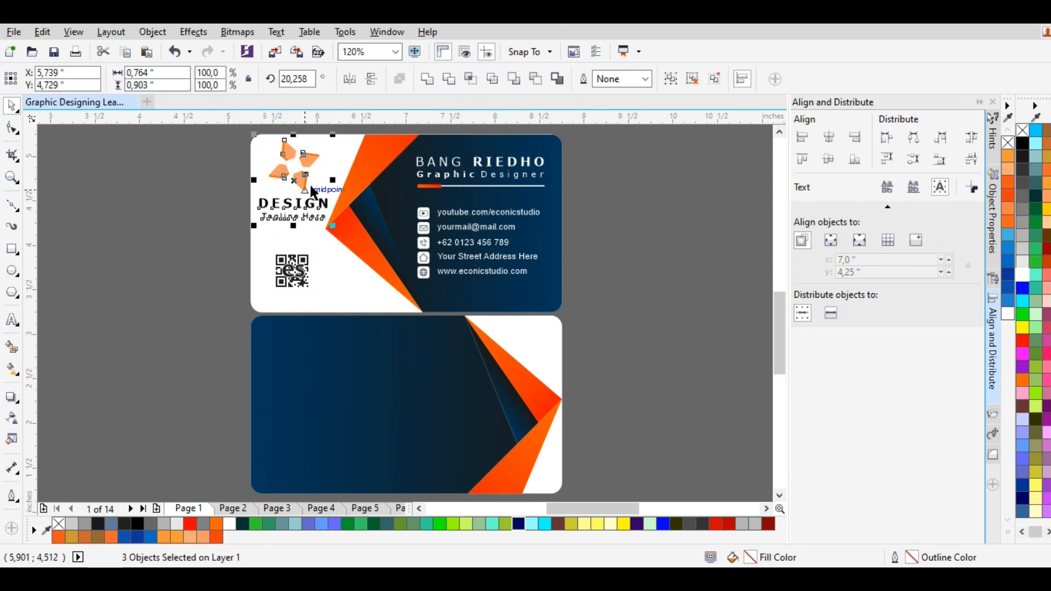
{"action": "left_click_drag", "start_coordinate": [314, 192], "coordinate": [388, 400]}
{"action": "left_click_drag", "start_coordinate": [351, 356], "coordinate": [339, 340]}
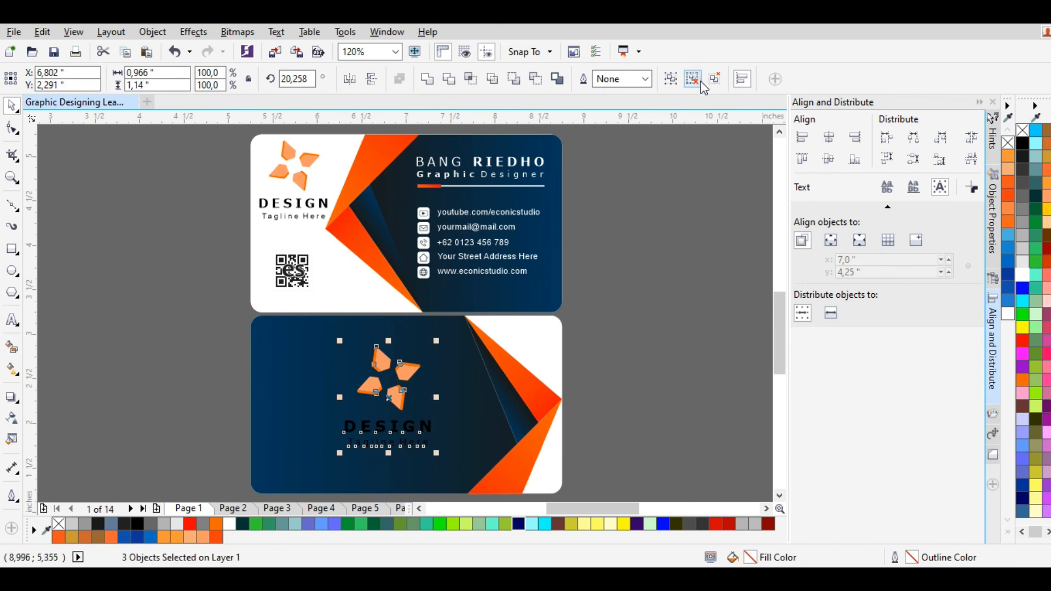
{"action": "left_click", "coordinate": [672, 81]}
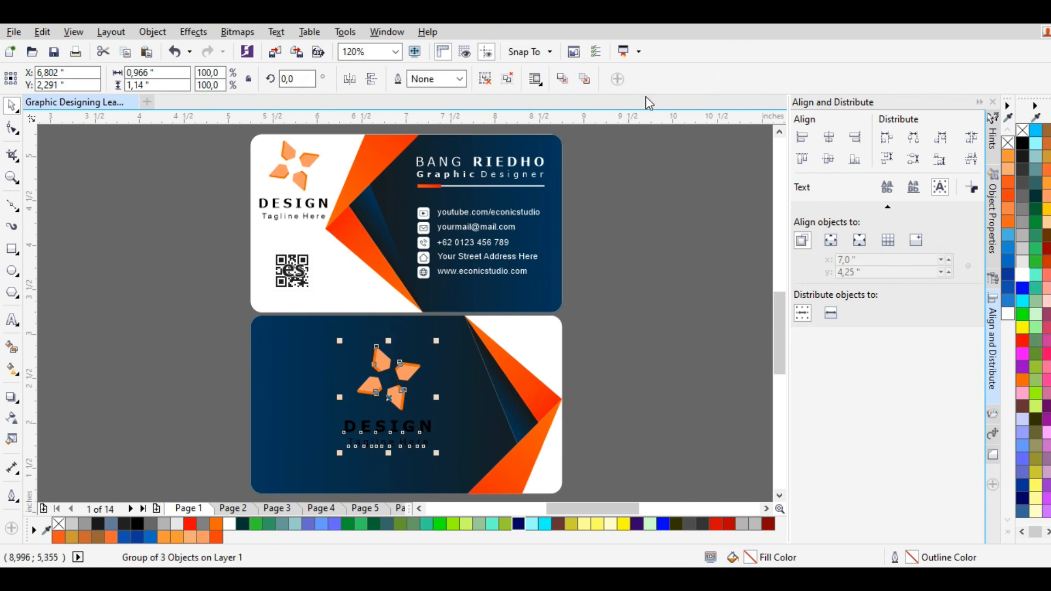
Centre the grouped logo vertically and horizontally on the back card's dark blue shape.
{"action": "left_click", "coordinate": [300, 355]}
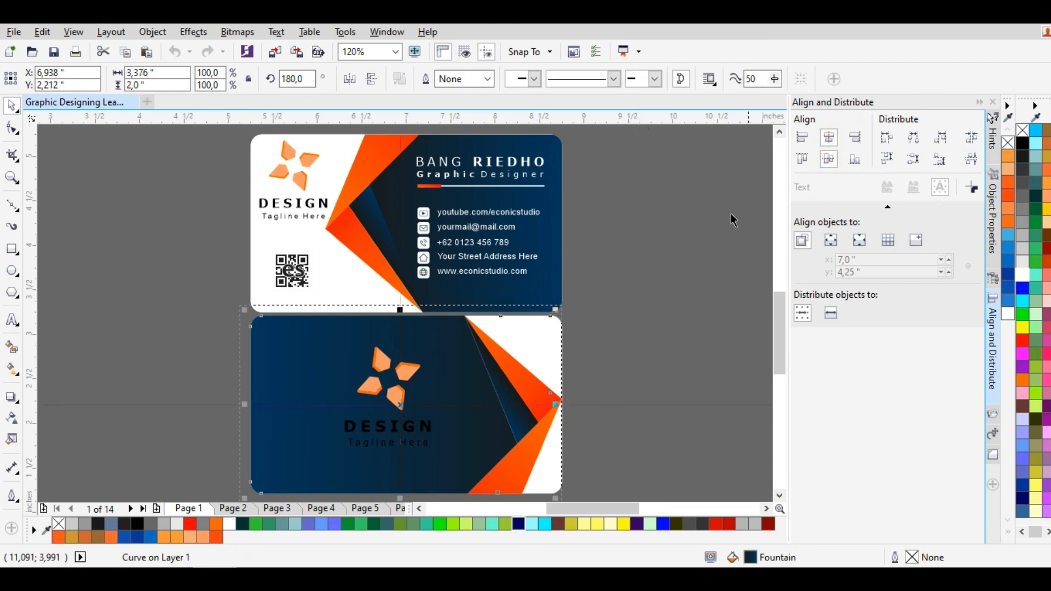
{"action": "left_click", "coordinate": [687, 265]}
{"action": "left_click", "coordinate": [398, 393]}
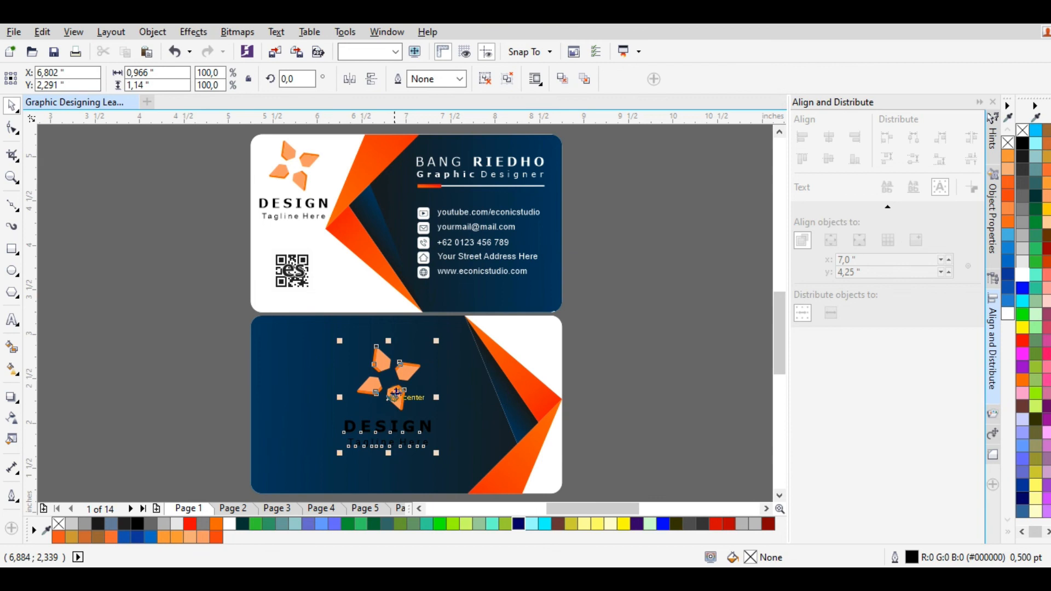
{"action": "left_click", "coordinate": [454, 396], "text": "shift"}
{"action": "left_click", "coordinate": [829, 162]}
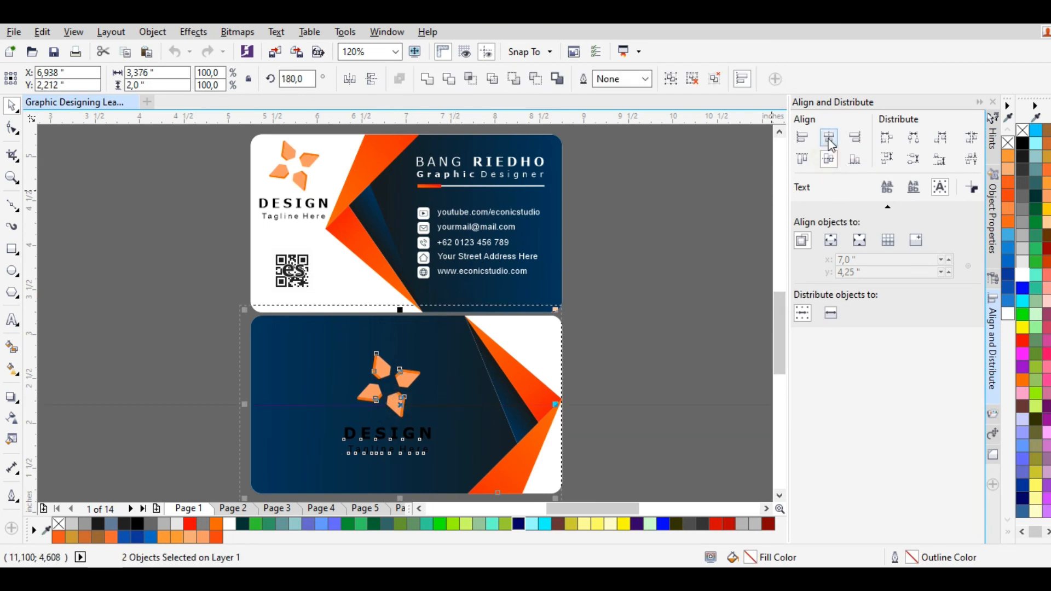
{"action": "left_click", "coordinate": [829, 138]}
{"action": "left_click", "coordinate": [734, 351]}
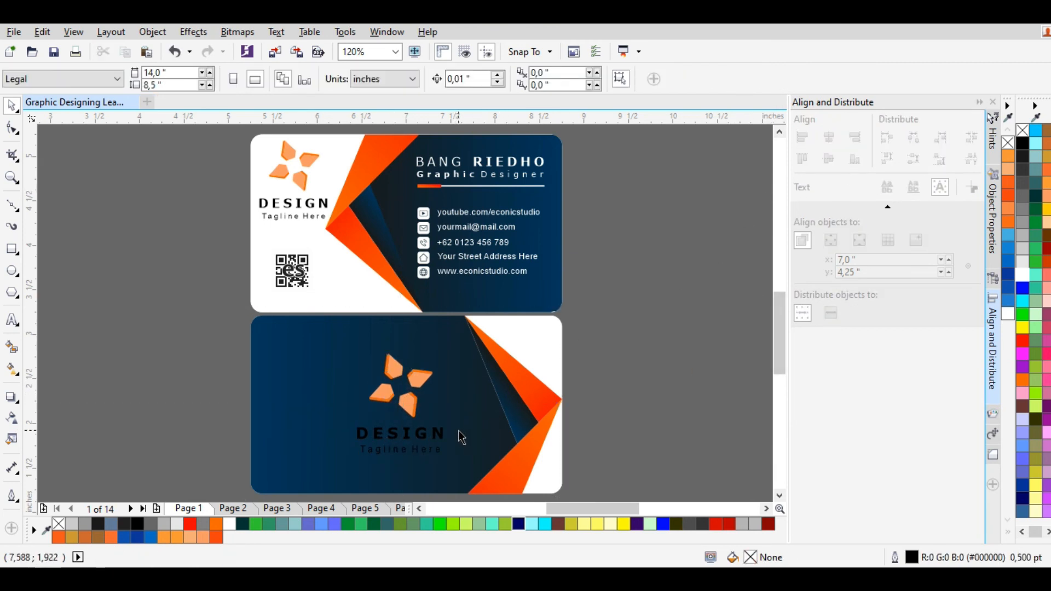
Ungroup the back card's logo and group only the pieces of its orange symbol.
{"action": "left_click", "coordinate": [403, 433]}
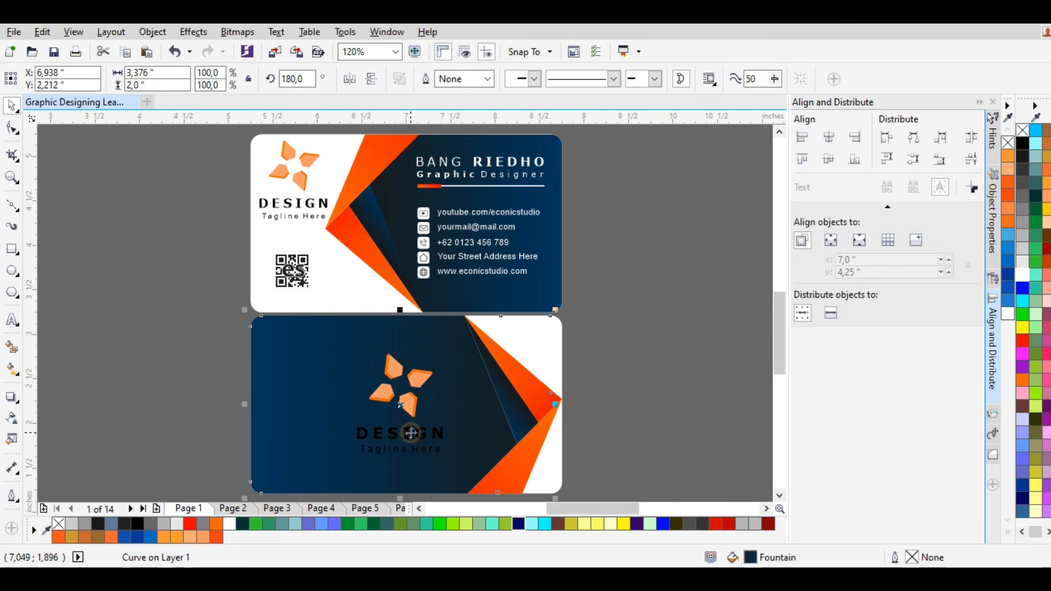
{"action": "left_click", "coordinate": [217, 393]}
{"action": "left_click", "coordinate": [383, 394]}
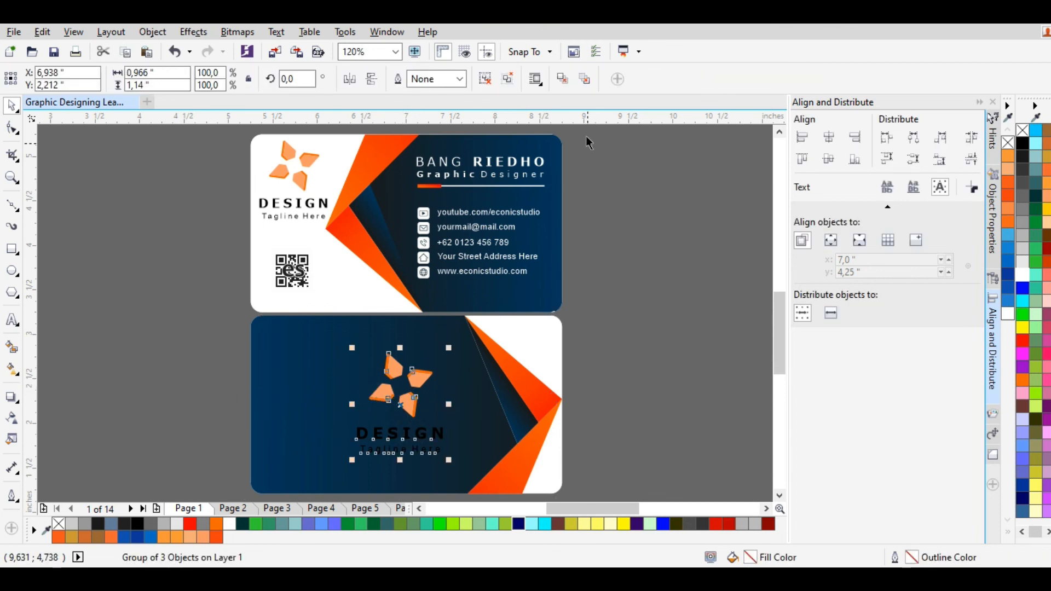
{"action": "left_click", "coordinate": [505, 81]}
{"action": "left_click", "coordinate": [203, 324]}
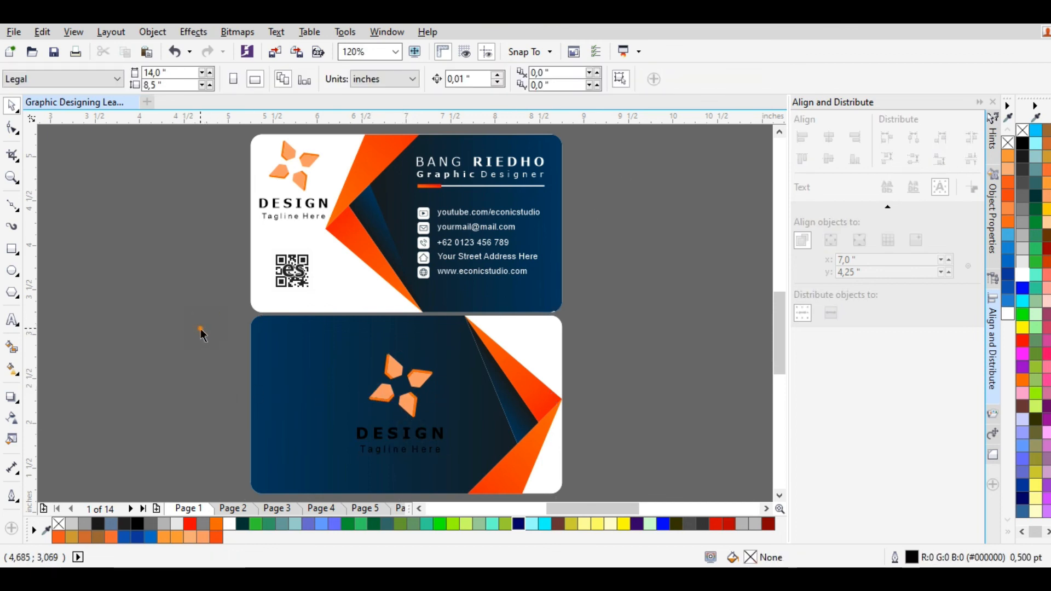
{"action": "left_click_drag", "start_coordinate": [336, 335], "coordinate": [444, 425]}
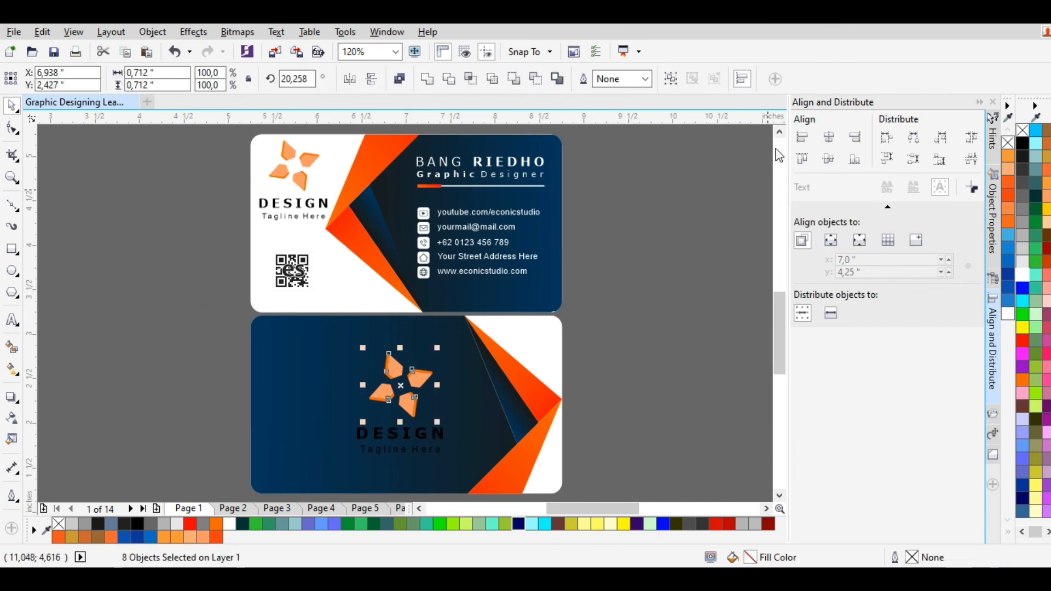
{"action": "left_click", "coordinate": [670, 81]}
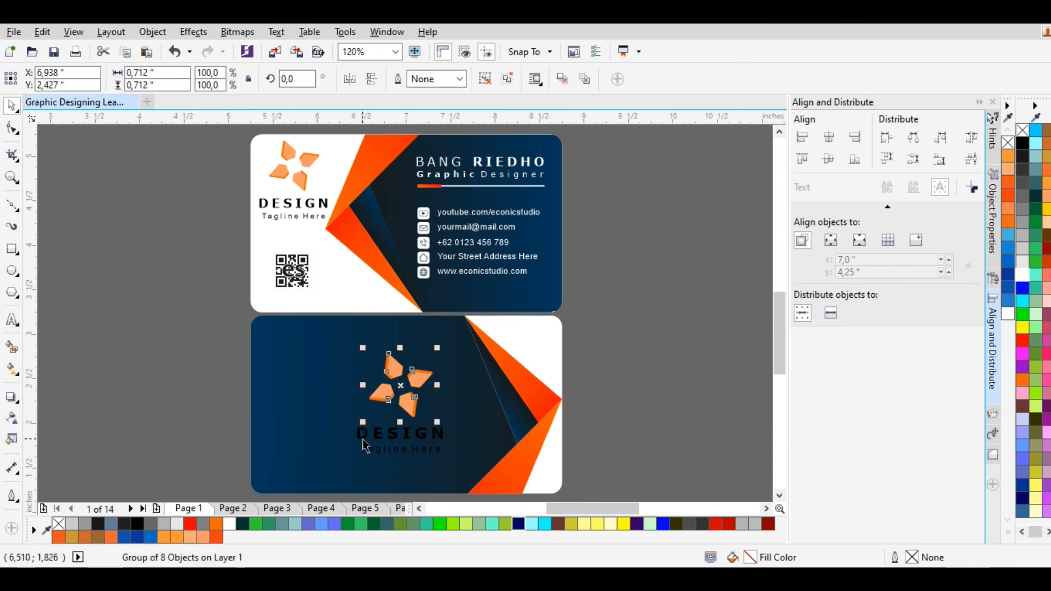
Fill the DESIGN and Tagline Here texts on the back card with white.
{"action": "left_click_drag", "start_coordinate": [257, 417], "coordinate": [476, 474]}
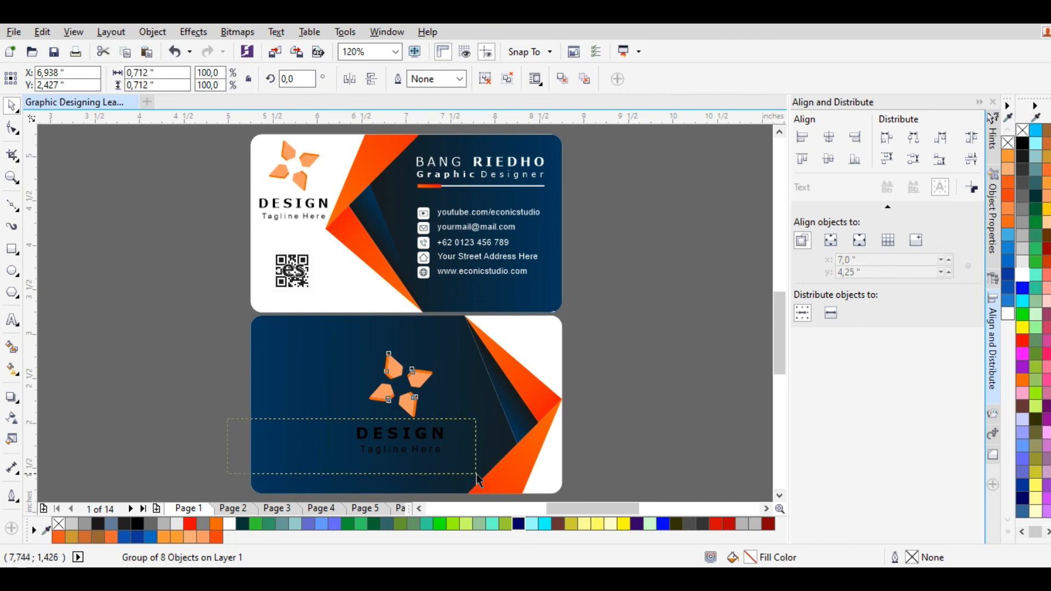
{"action": "left_click", "coordinate": [1019, 274]}
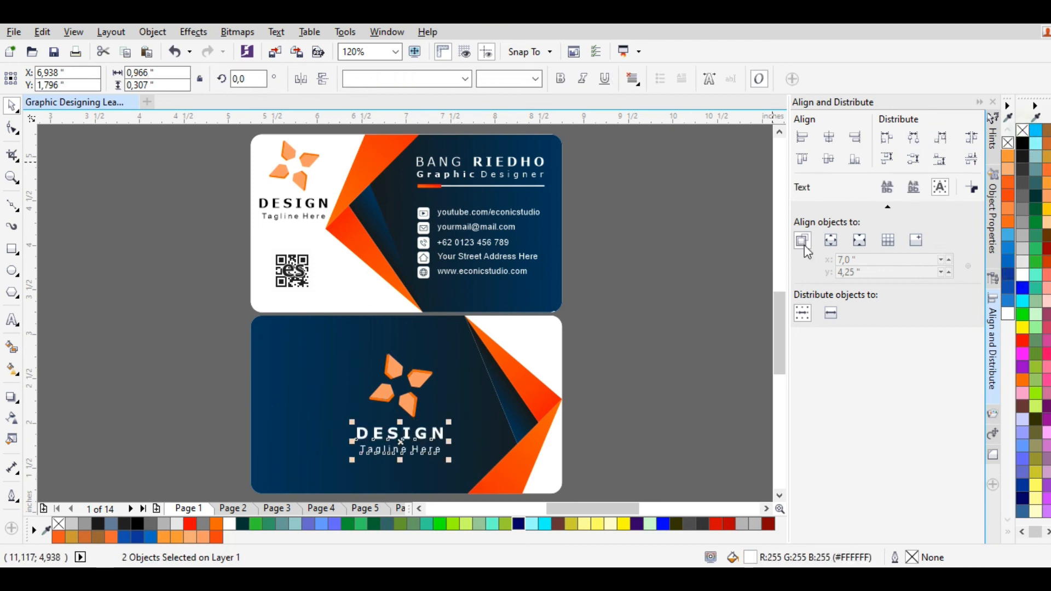
{"action": "left_click", "coordinate": [636, 359]}
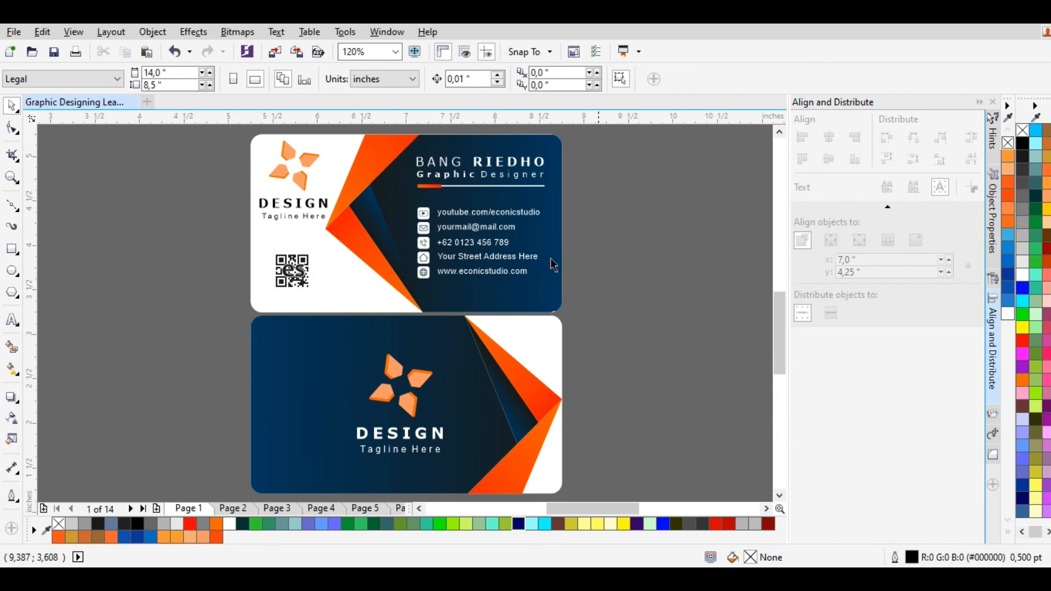
Copy the orange and white divider line from under the front's job title to below the tagline on the back card.
{"action": "left_click", "coordinate": [466, 186]}
{"action": "left_click_drag", "start_coordinate": [465, 186], "coordinate": [311, 464]}
{"action": "left_click", "coordinate": [119, 445]}
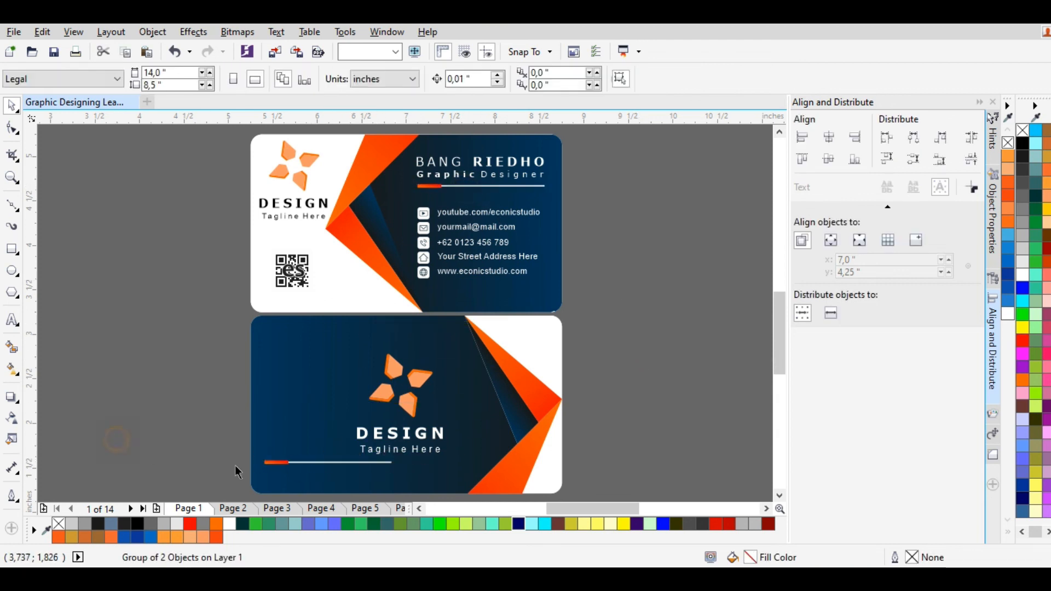
Ungroup the copied divider and stretch its white line to the right to about 1.853 inches, keeping its left end in place.
{"action": "scroll", "coordinate": [323, 471], "scroll_direction": "up", "scroll_amount": 3}
{"action": "left_click", "coordinate": [340, 455]}
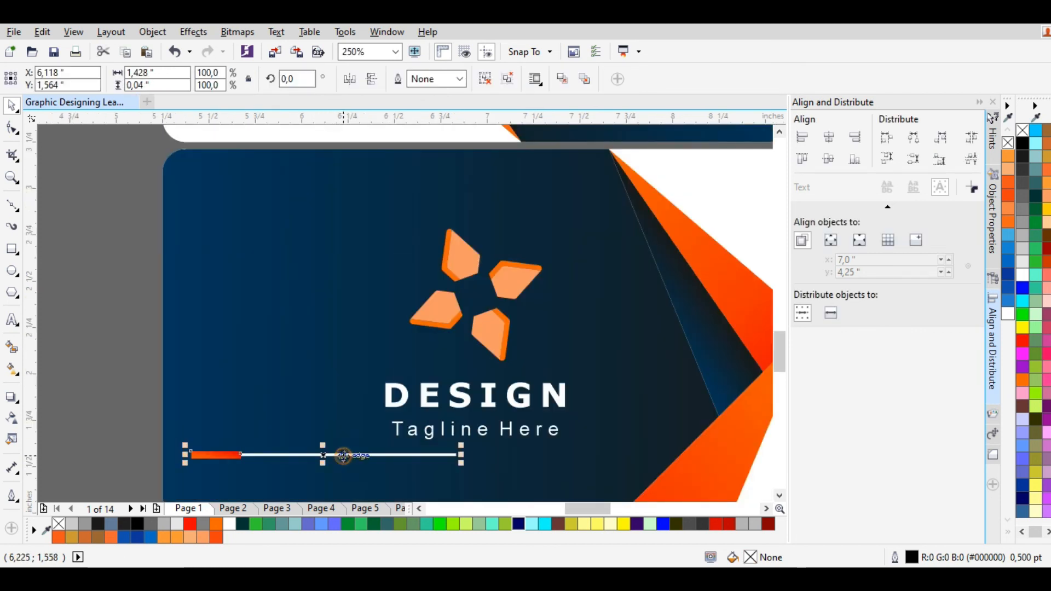
{"action": "left_click", "coordinate": [508, 78]}
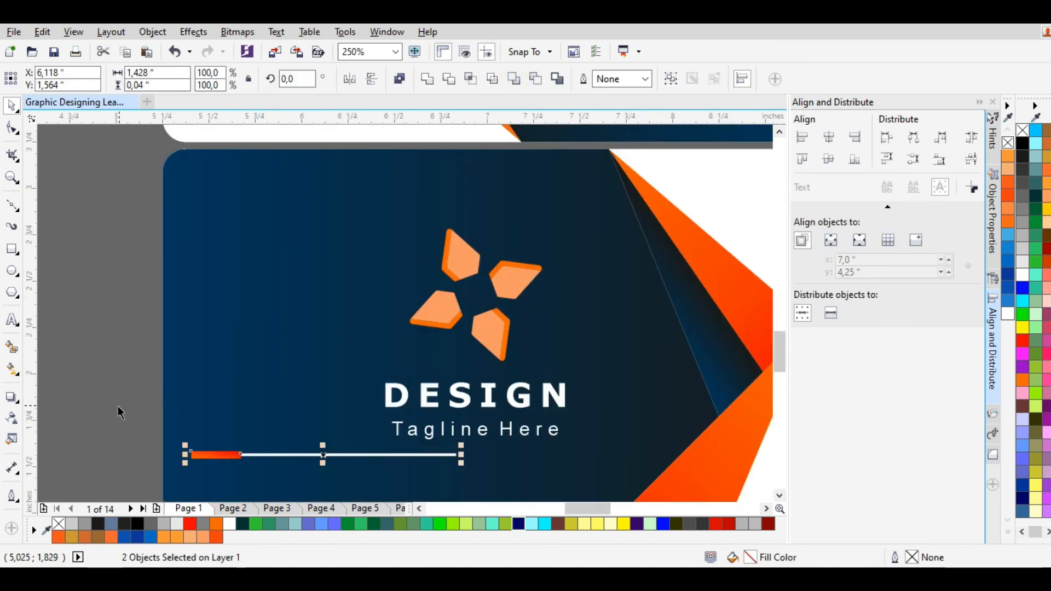
{"action": "left_click", "coordinate": [120, 413]}
{"action": "left_click", "coordinate": [301, 455]}
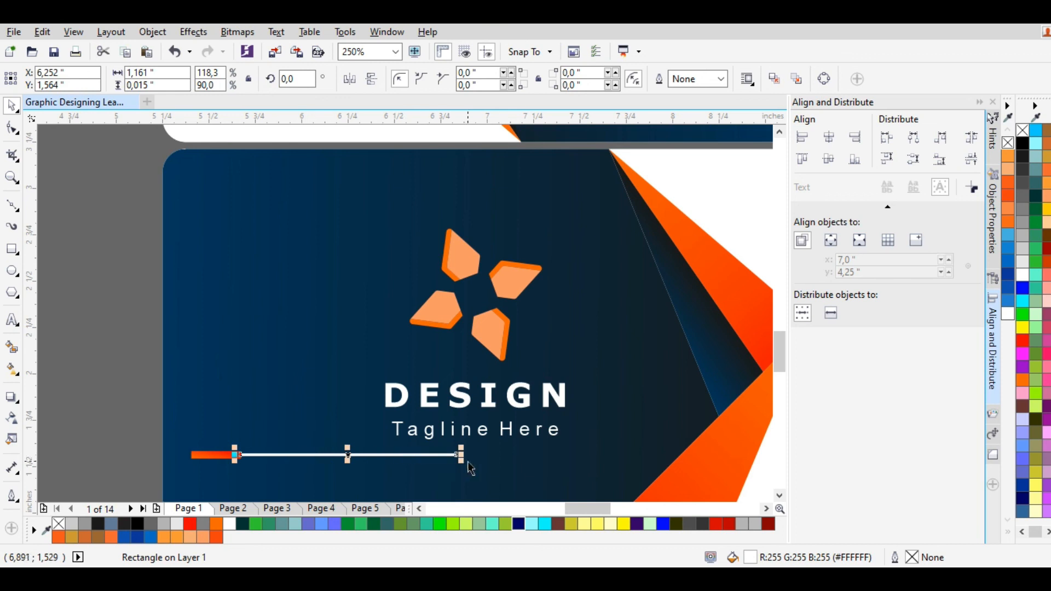
{"action": "left_click_drag", "start_coordinate": [457, 455], "coordinate": [584, 453]}
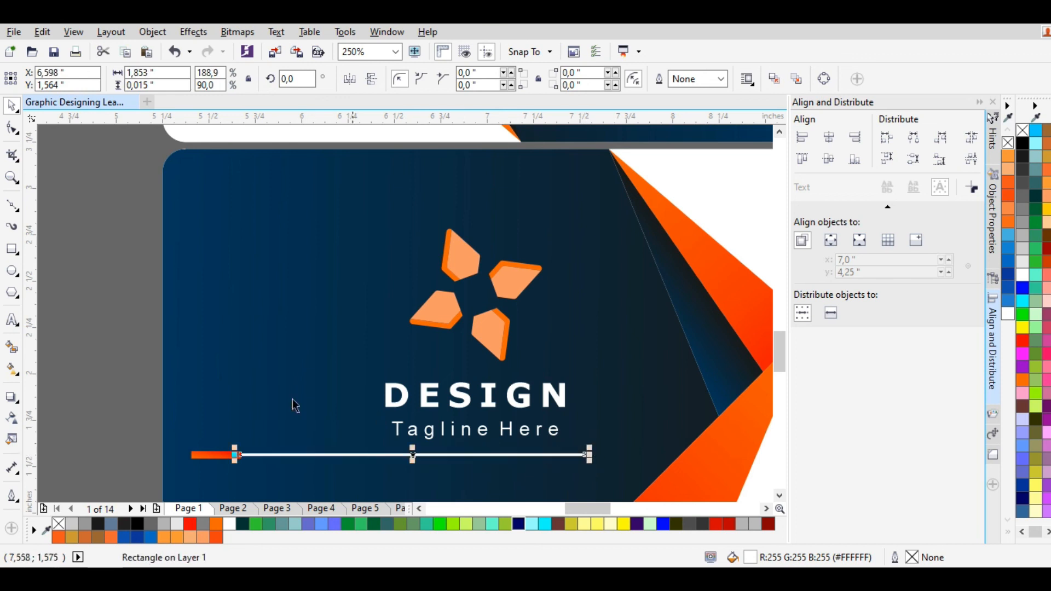
Enlarge the back card's logo symbol and texts to about 1.167 by 1.378 inches and place them roughly centred above the divider line.
{"action": "left_click", "coordinate": [53, 312]}
{"action": "left_click_drag", "start_coordinate": [113, 196], "coordinate": [604, 454]}
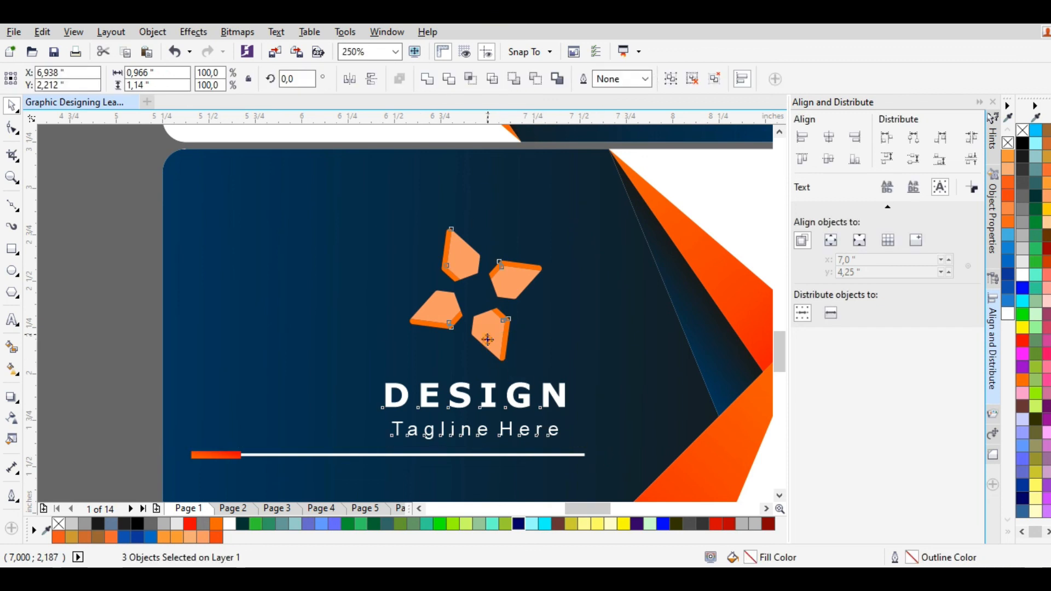
{"action": "left_click_drag", "start_coordinate": [486, 342], "coordinate": [344, 341]}
{"action": "left_click_drag", "start_coordinate": [426, 223], "coordinate": [509, 179]}
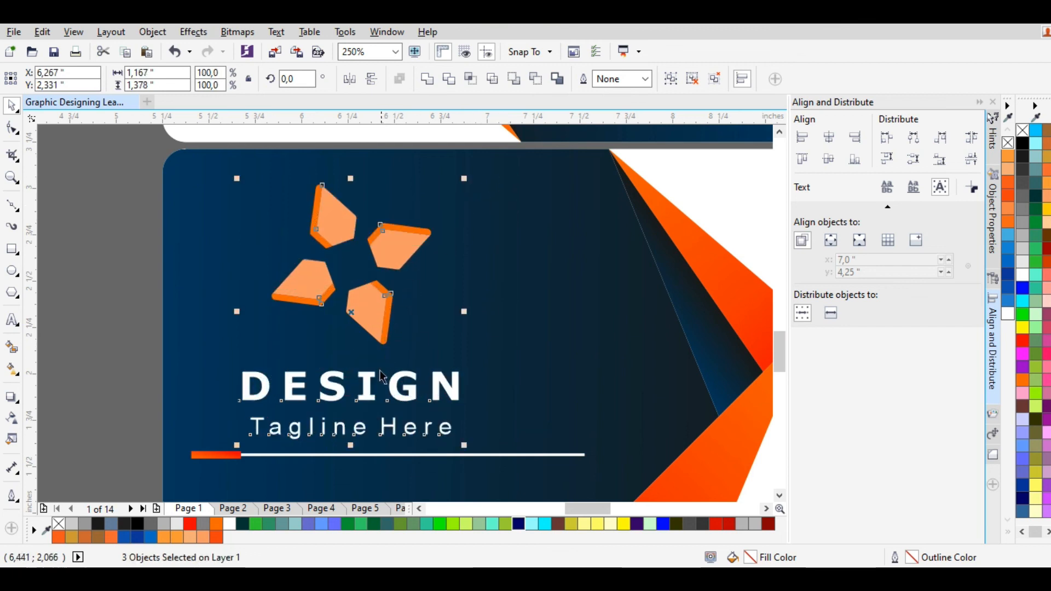
{"action": "scroll", "coordinate": [366, 378], "scroll_direction": "down", "scroll_amount": 3}
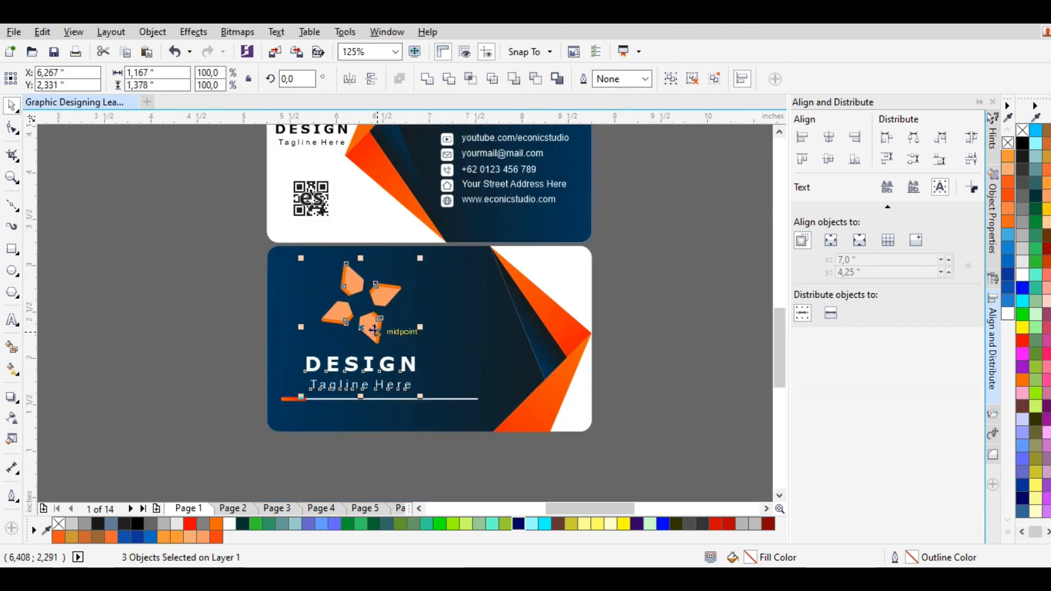
{"action": "left_click_drag", "start_coordinate": [377, 331], "coordinate": [412, 330]}
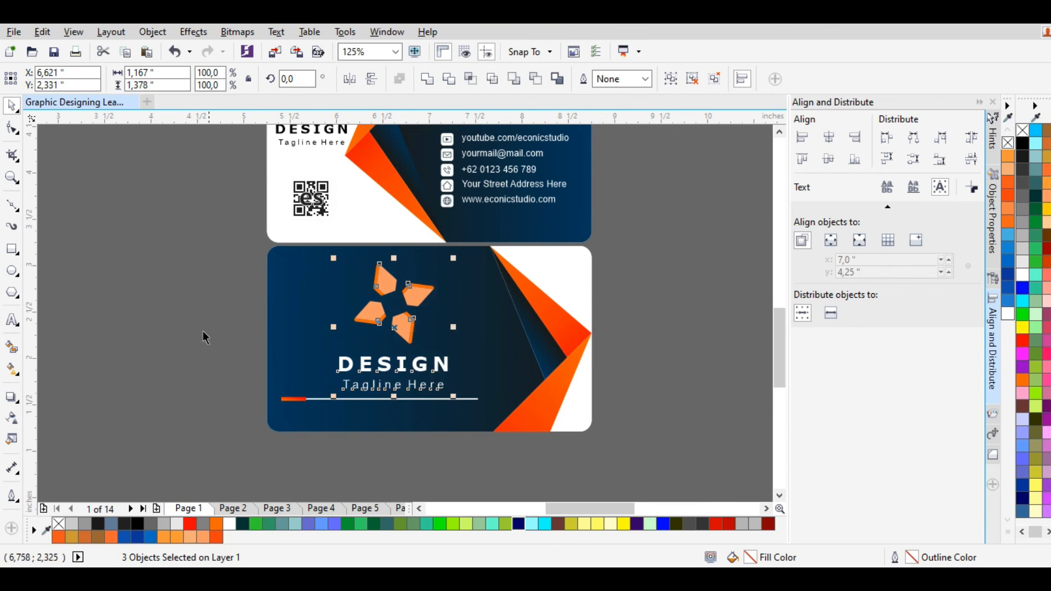
{"action": "left_click", "coordinate": [210, 326]}
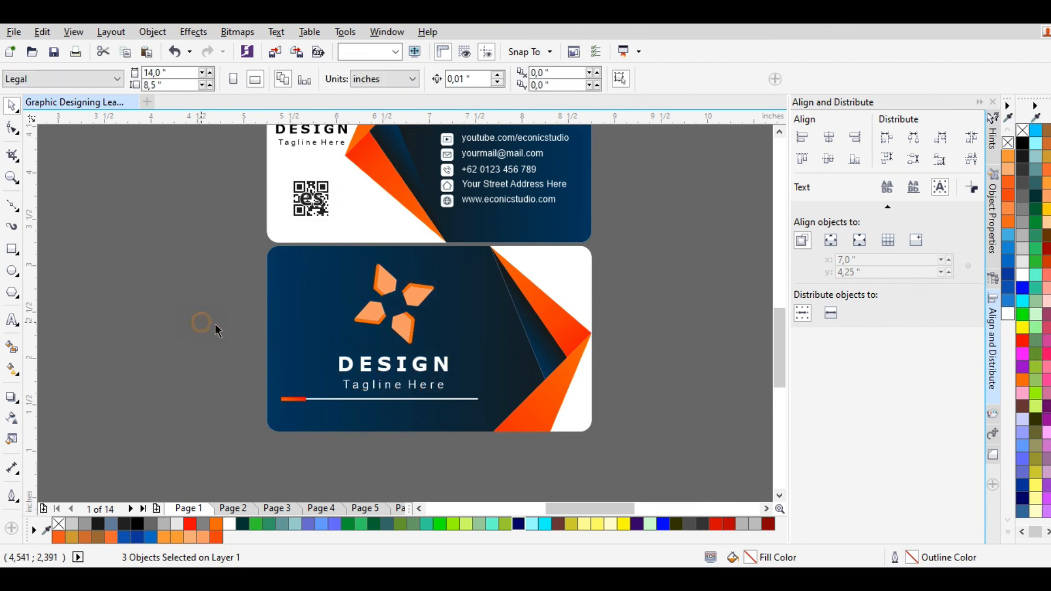
Move the inner node of the back card's white side shape to where the two orange bands meet, removing the thin light line.
{"action": "left_click", "coordinate": [528, 370]}
{"action": "key", "text": "F10"}
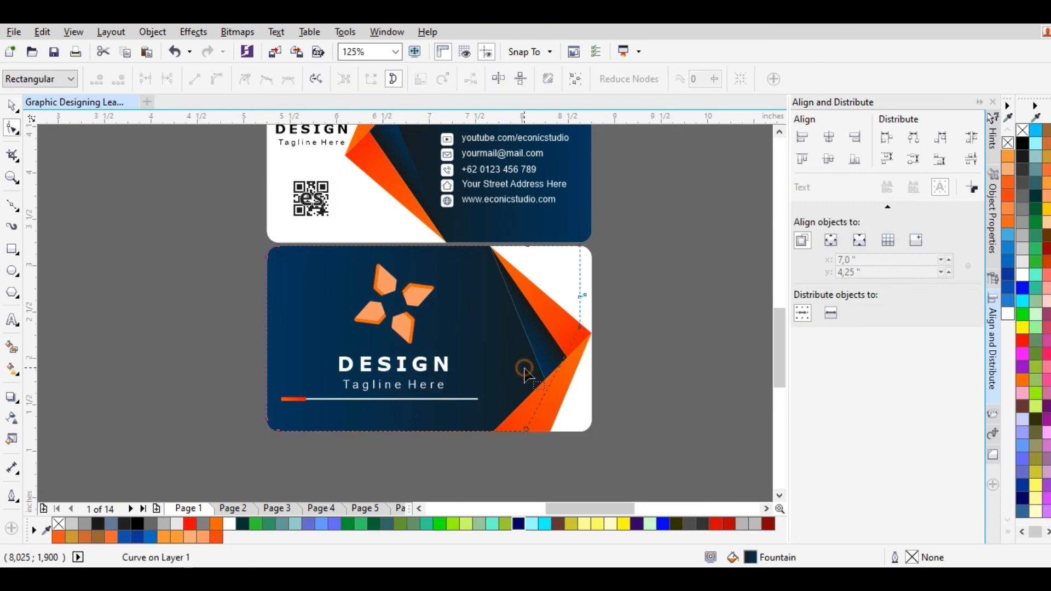
{"action": "left_click", "coordinate": [576, 415]}
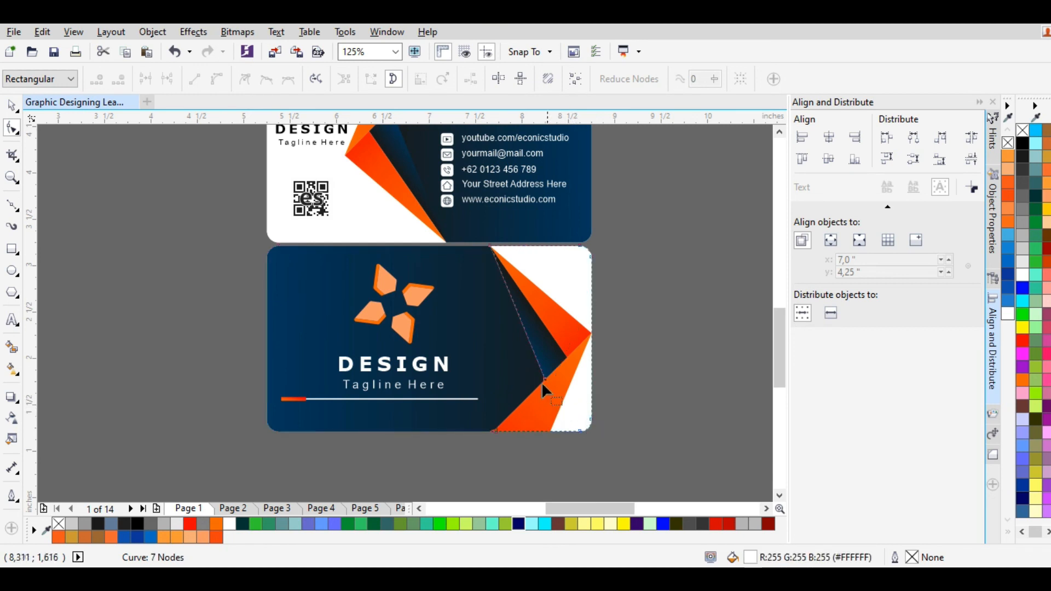
{"action": "scroll", "coordinate": [514, 230], "scroll_direction": "up", "scroll_amount": 5}
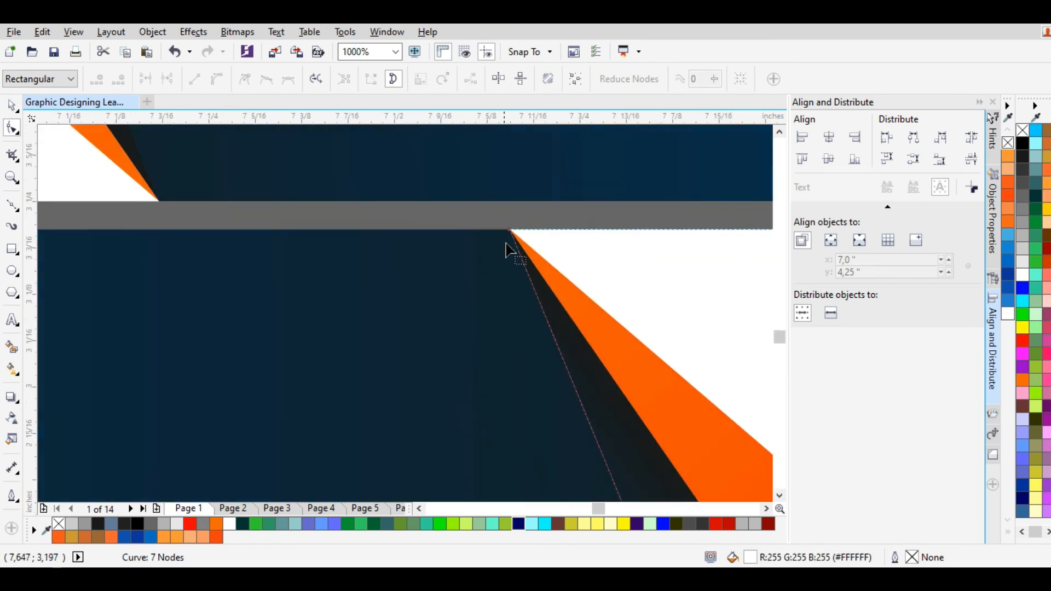
{"action": "scroll", "coordinate": [561, 438], "scroll_direction": "down", "scroll_amount": 5}
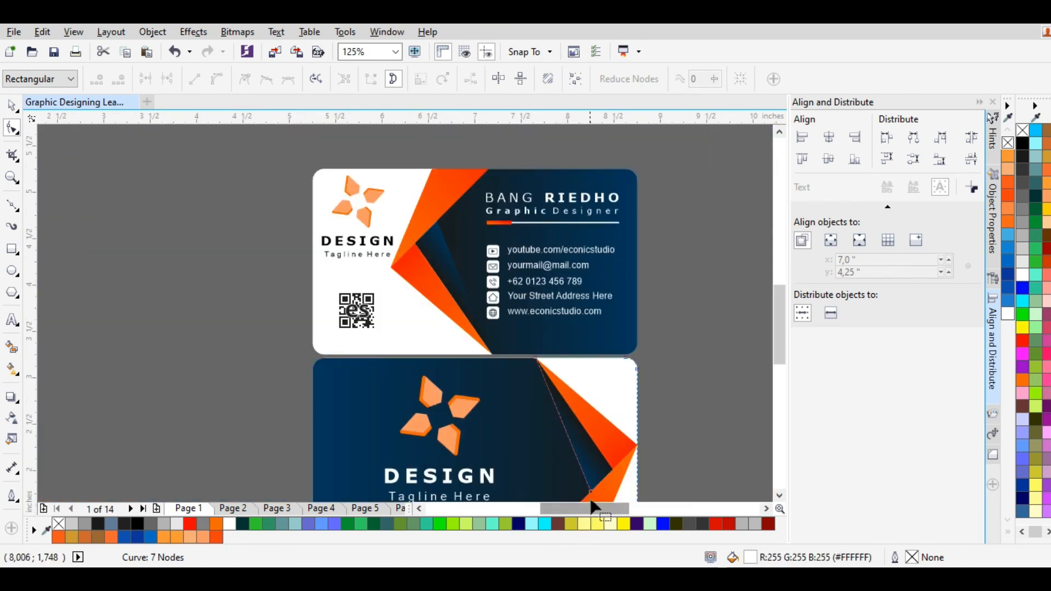
{"action": "left_click_drag", "start_coordinate": [593, 498], "coordinate": [608, 479]}
{"action": "scroll", "coordinate": [603, 481], "scroll_direction": "down", "scroll_amount": 2}
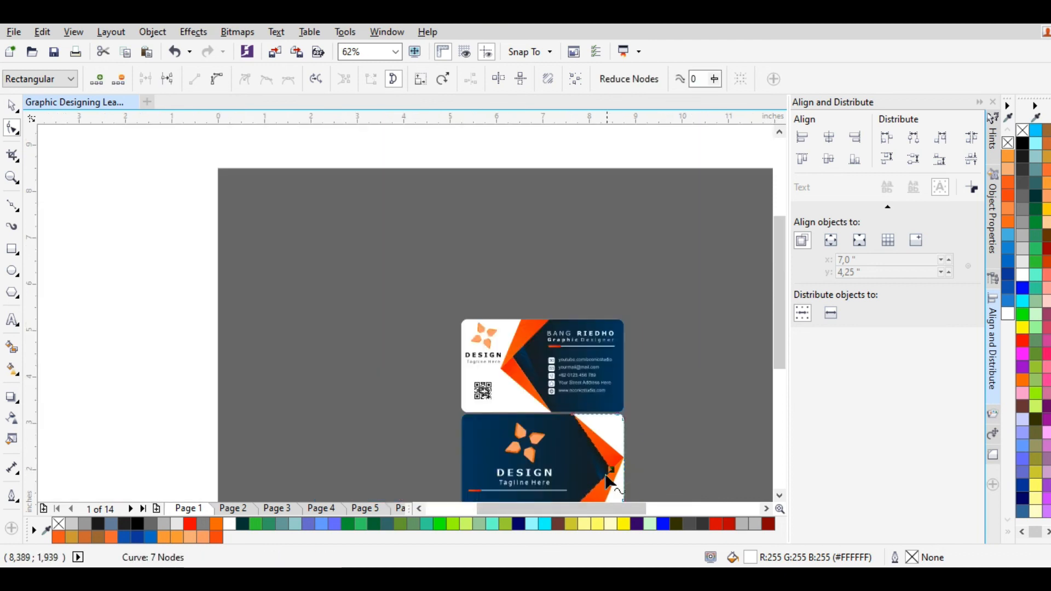
{"action": "scroll", "coordinate": [575, 474], "scroll_direction": "down", "scroll_amount": 1}
{"action": "scroll", "coordinate": [573, 474], "scroll_direction": "up", "scroll_amount": 3}
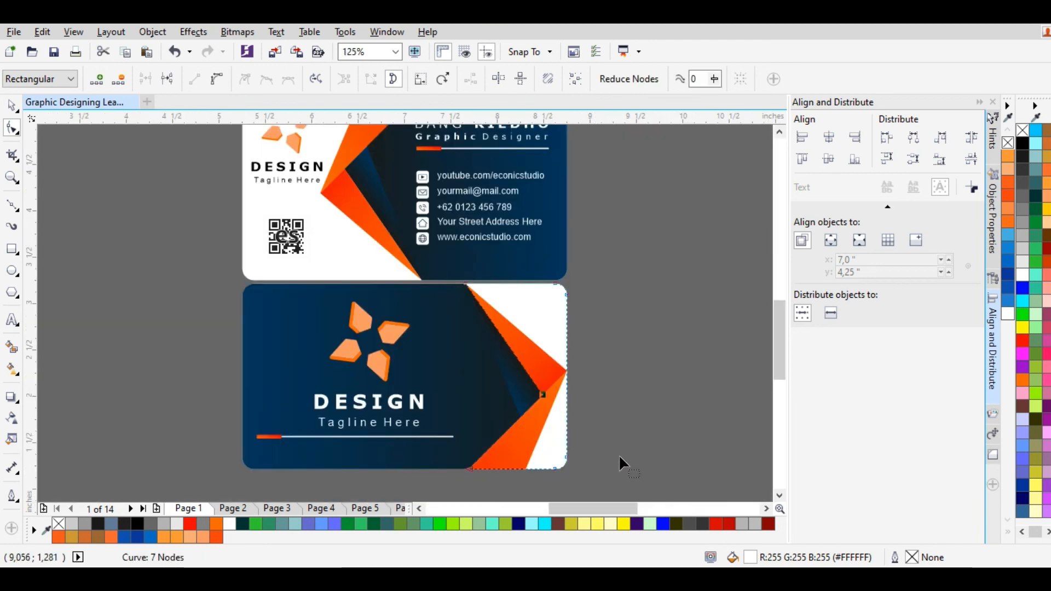
{"action": "left_click", "coordinate": [12, 105]}
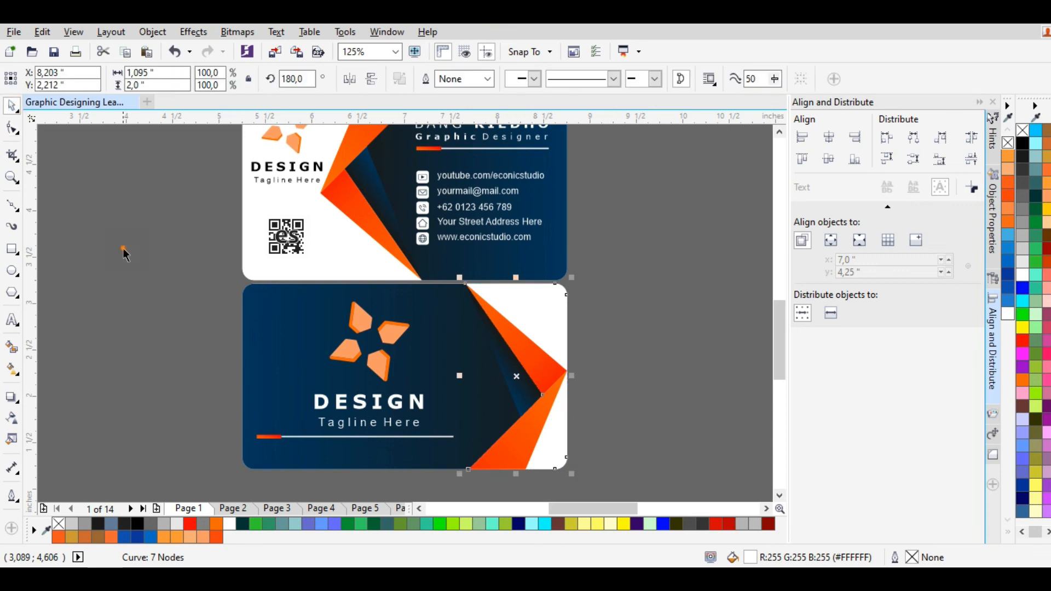
{"action": "left_click", "coordinate": [124, 251]}
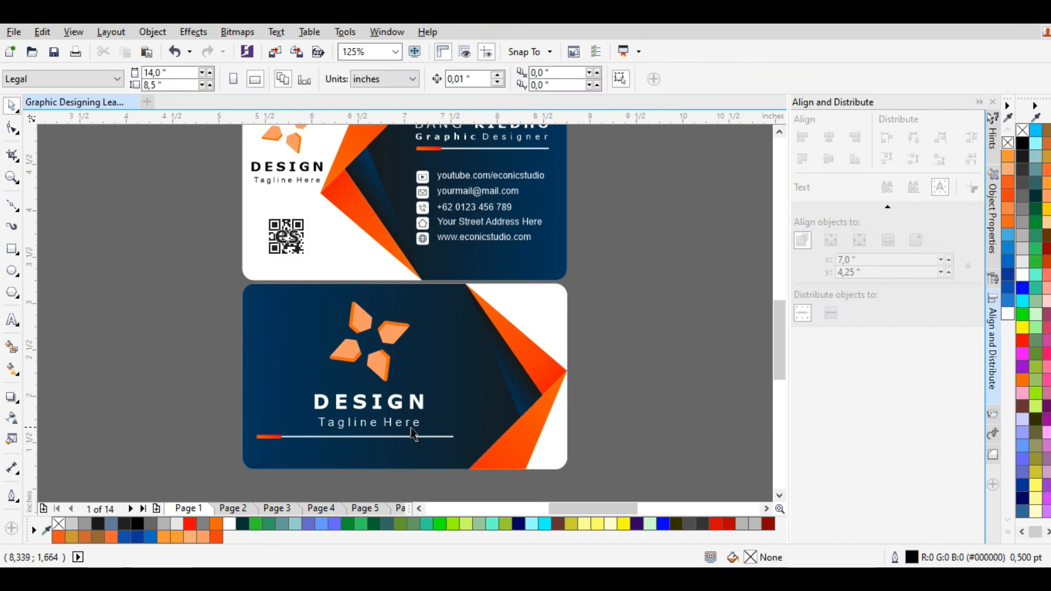
{"action": "scroll", "coordinate": [401, 412], "scroll_direction": "down", "scroll_amount": 1}
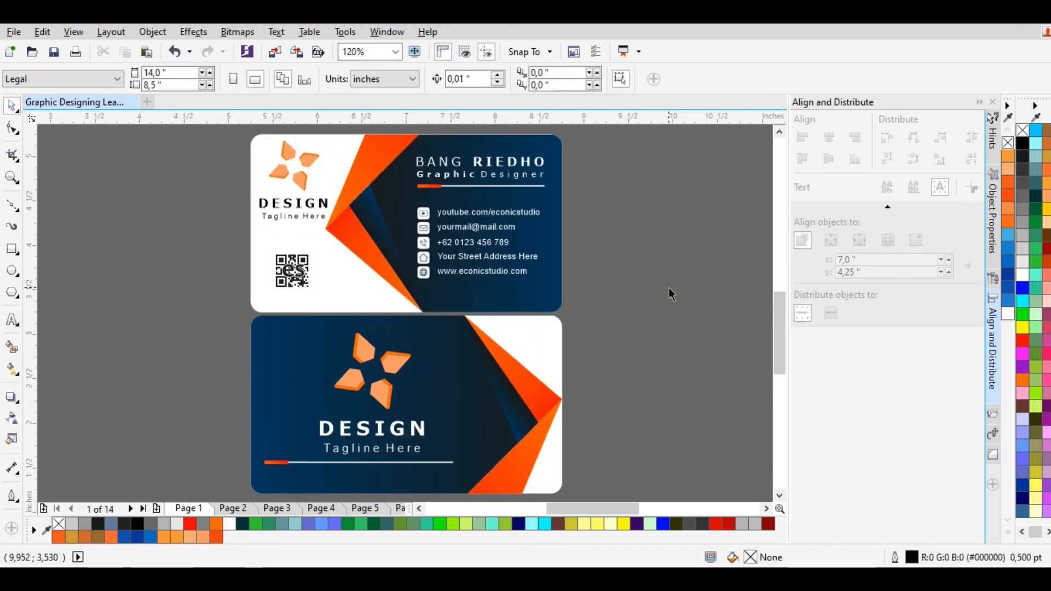